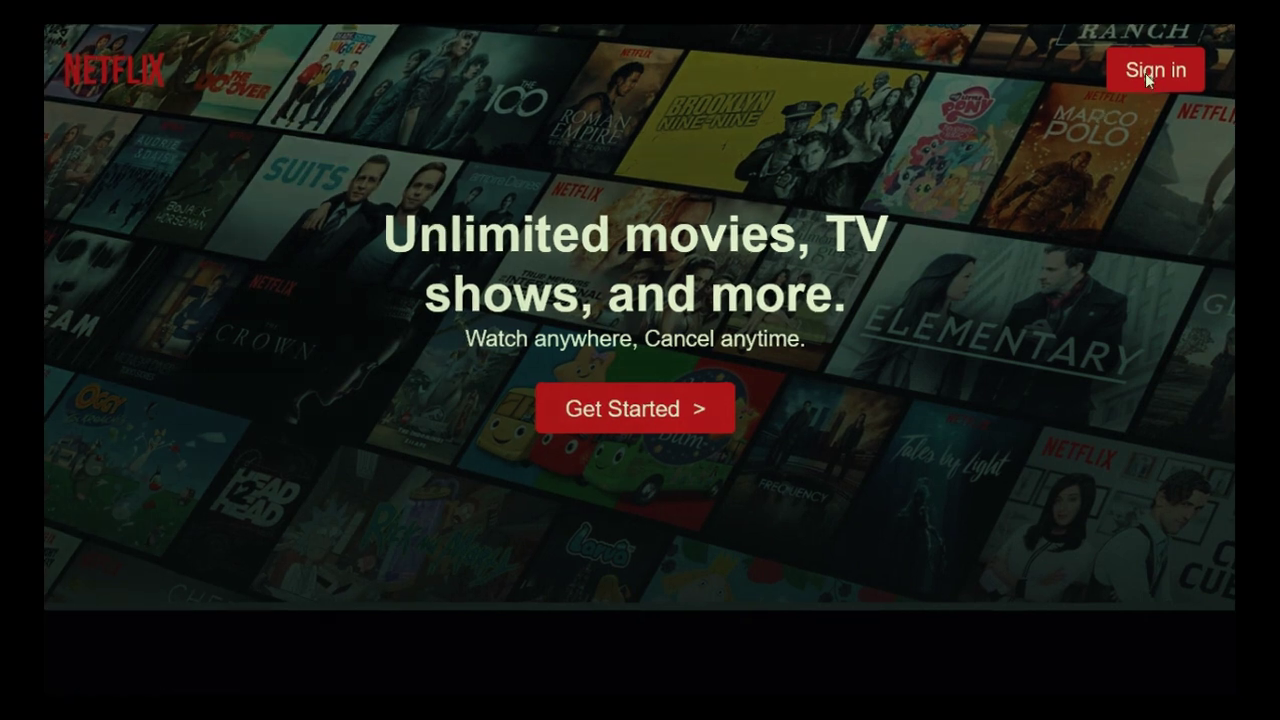
Step: Advance the slideshow from the landing slide through Sign in and Who's presenting to the loading slide
left_click(1146, 75)
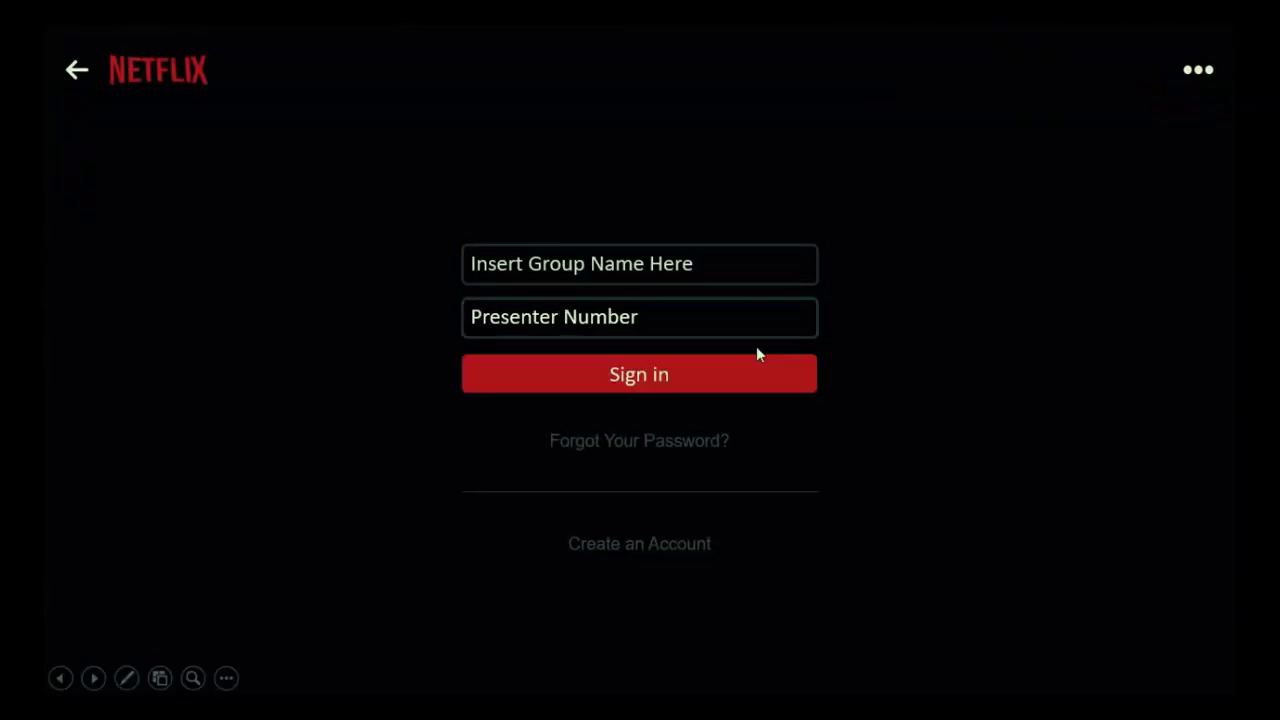
left_click(676, 372)
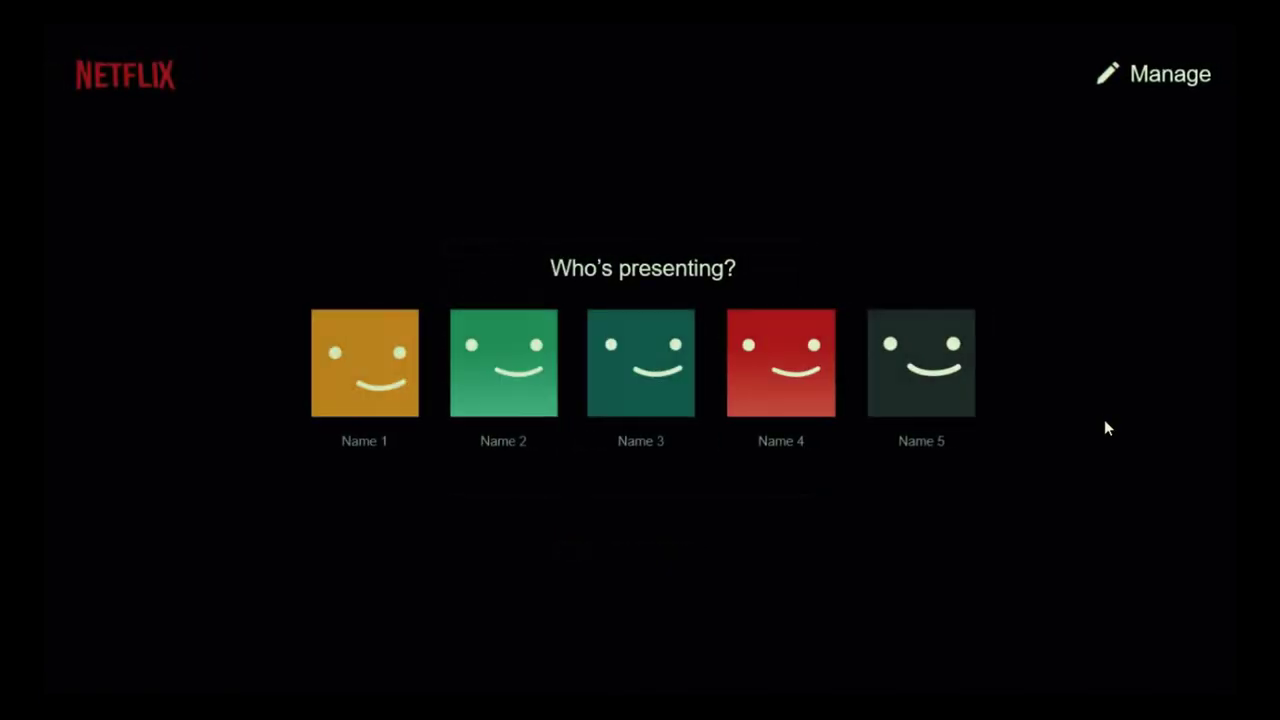
left_click(372, 355)
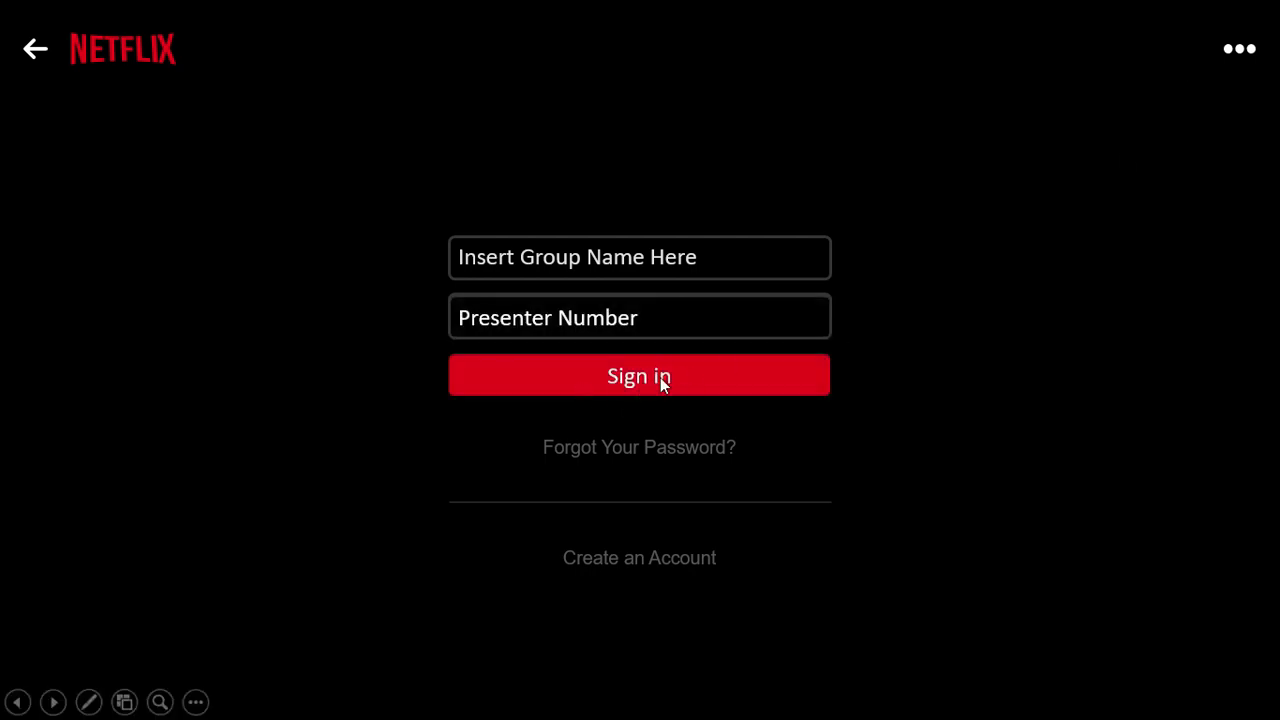
Step: Exit the show, nudge the Presenter Number box up, and duplicate the sign-in slide as slide 5
key("Escape")
left_click(807, 417)
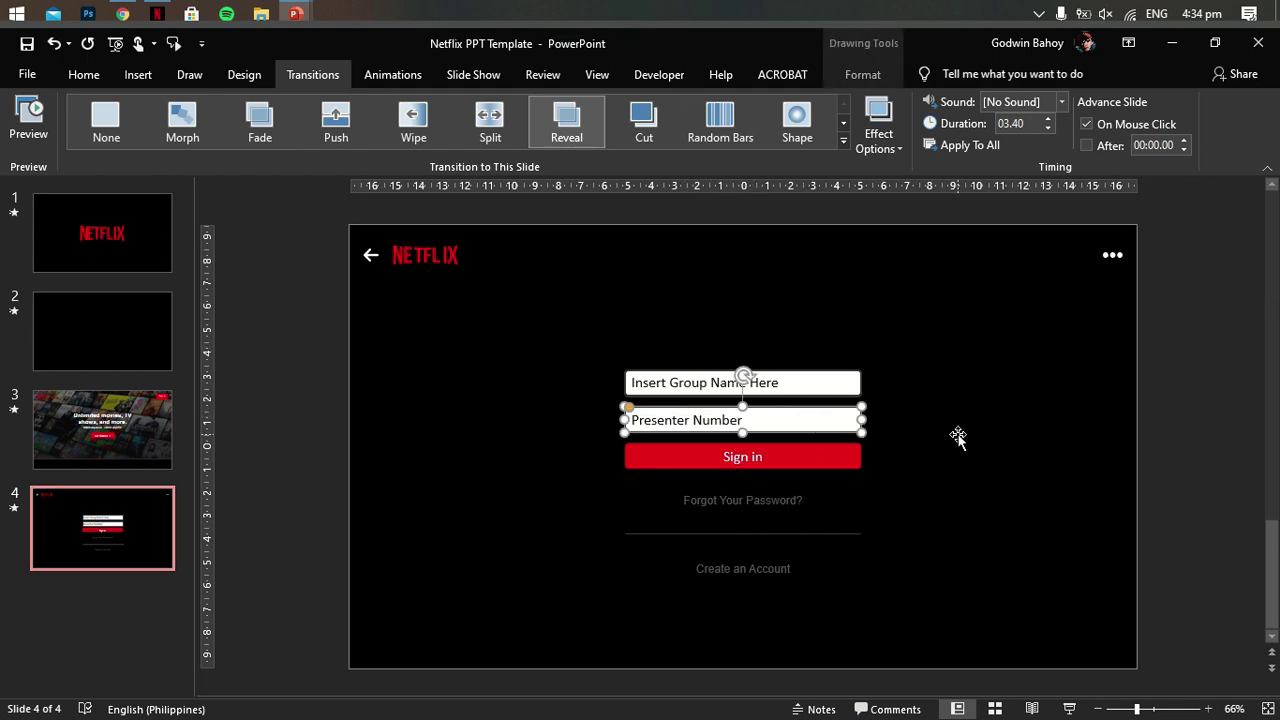
scroll(925, 437, "up", 6)
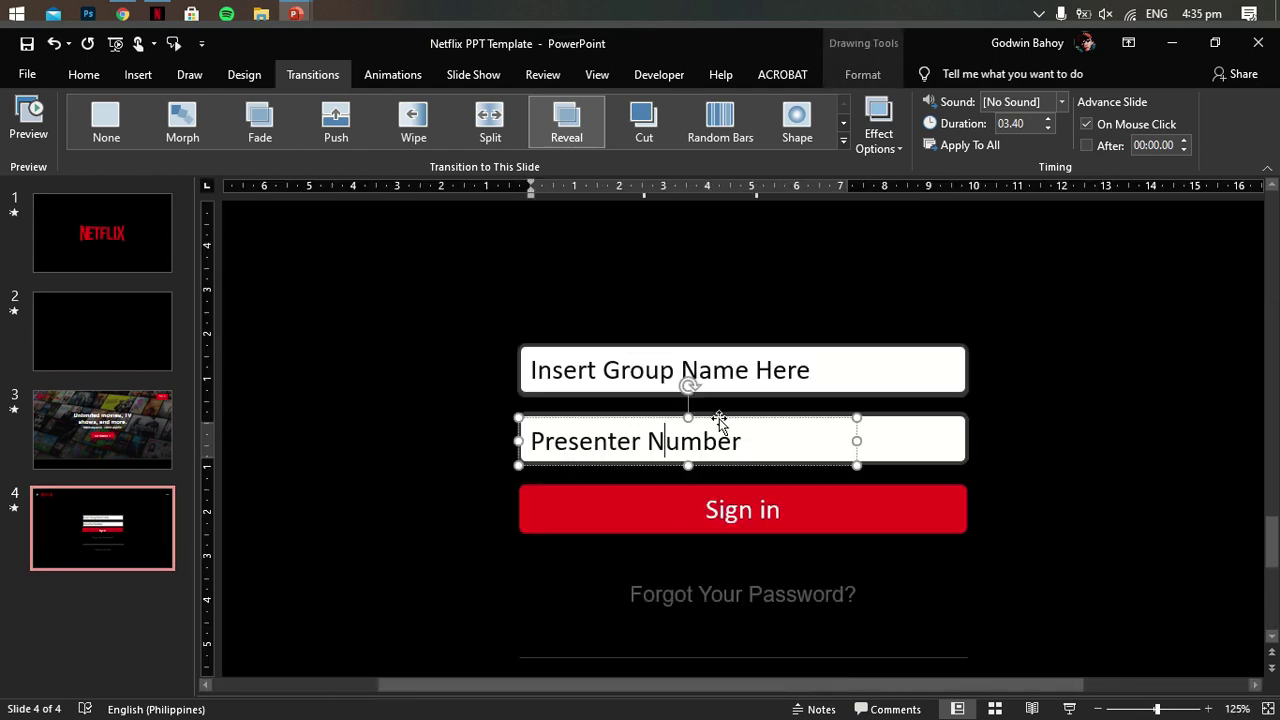
left_click_drag(719, 418, 719, 414)
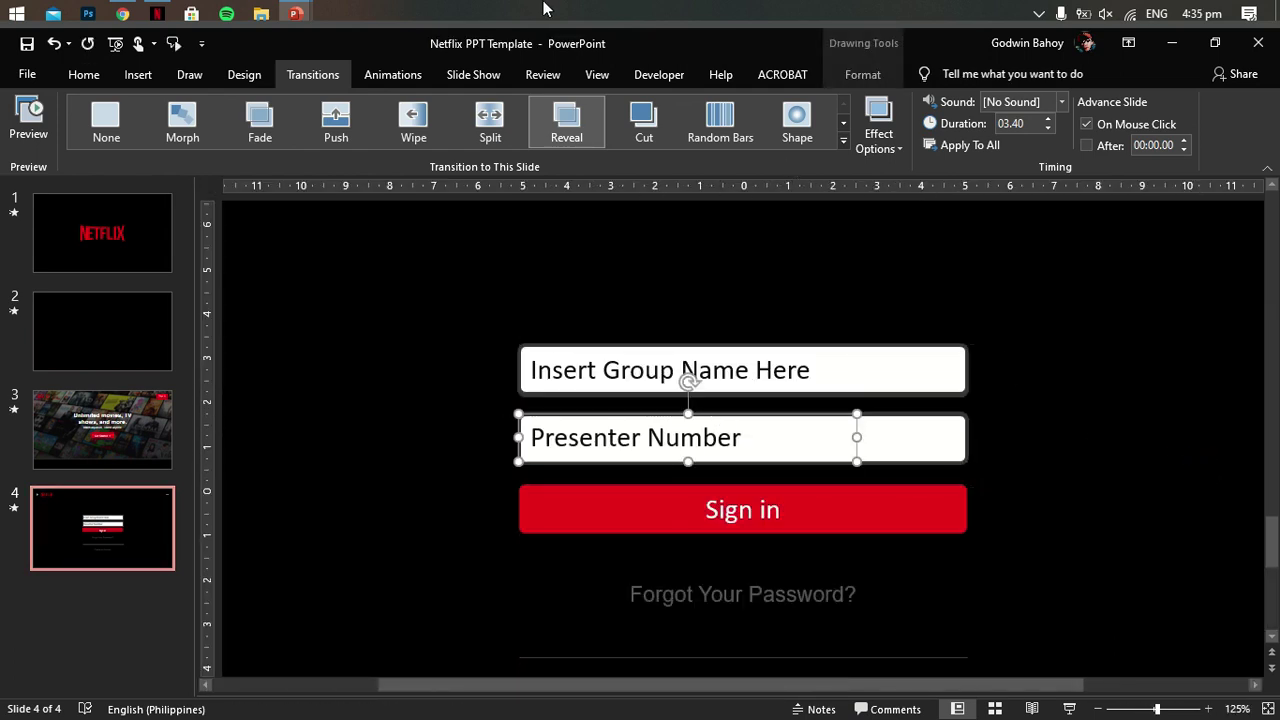
left_click(112, 528)
key("ctrl+c")
key("ctrl+v")
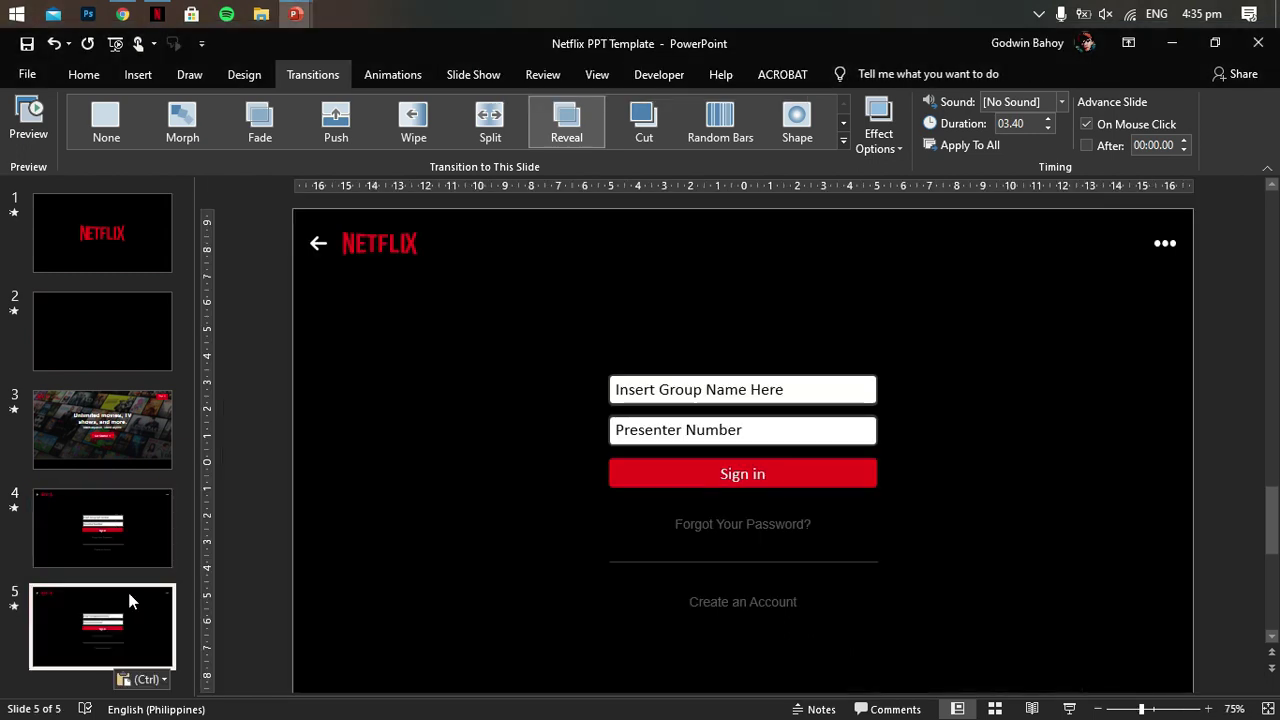
Step: Delete the back arrow, three-dots icon and login form objects, keeping only the NETFLIX logo
left_click(319, 250)
key("Delete")
left_click(402, 262)
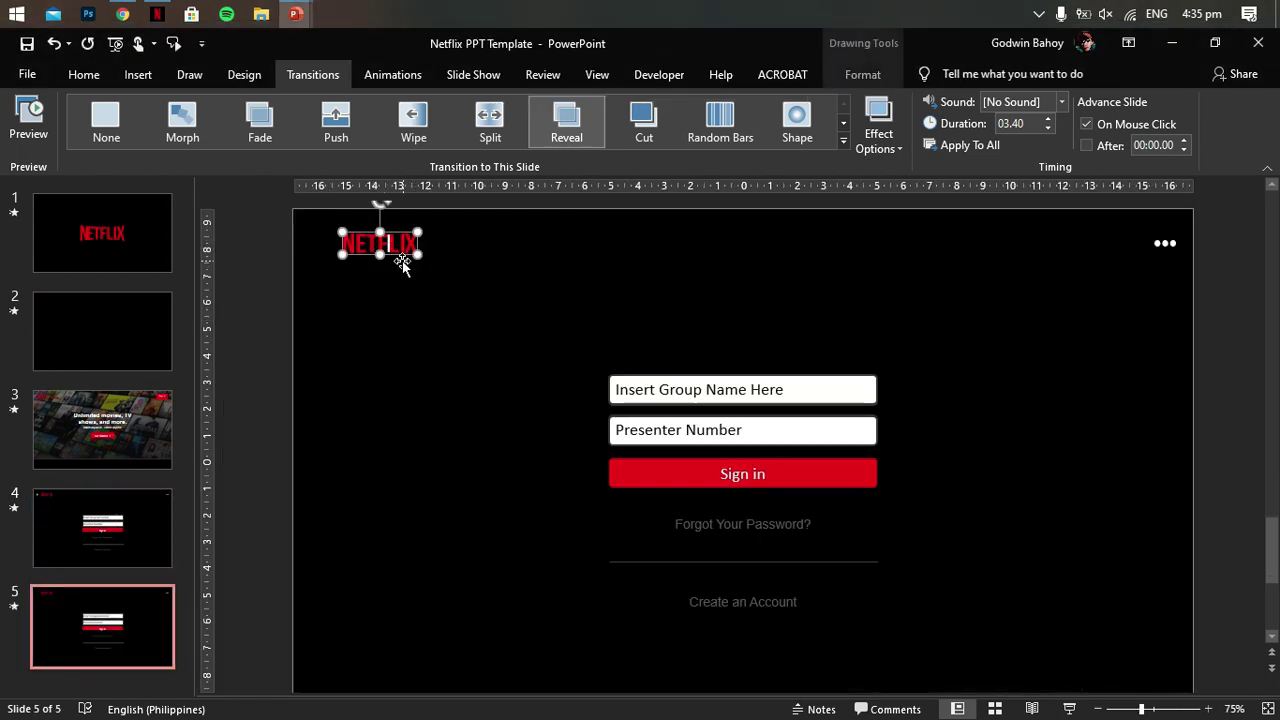
left_click_drag(402, 262, 368, 262)
left_click(1162, 243)
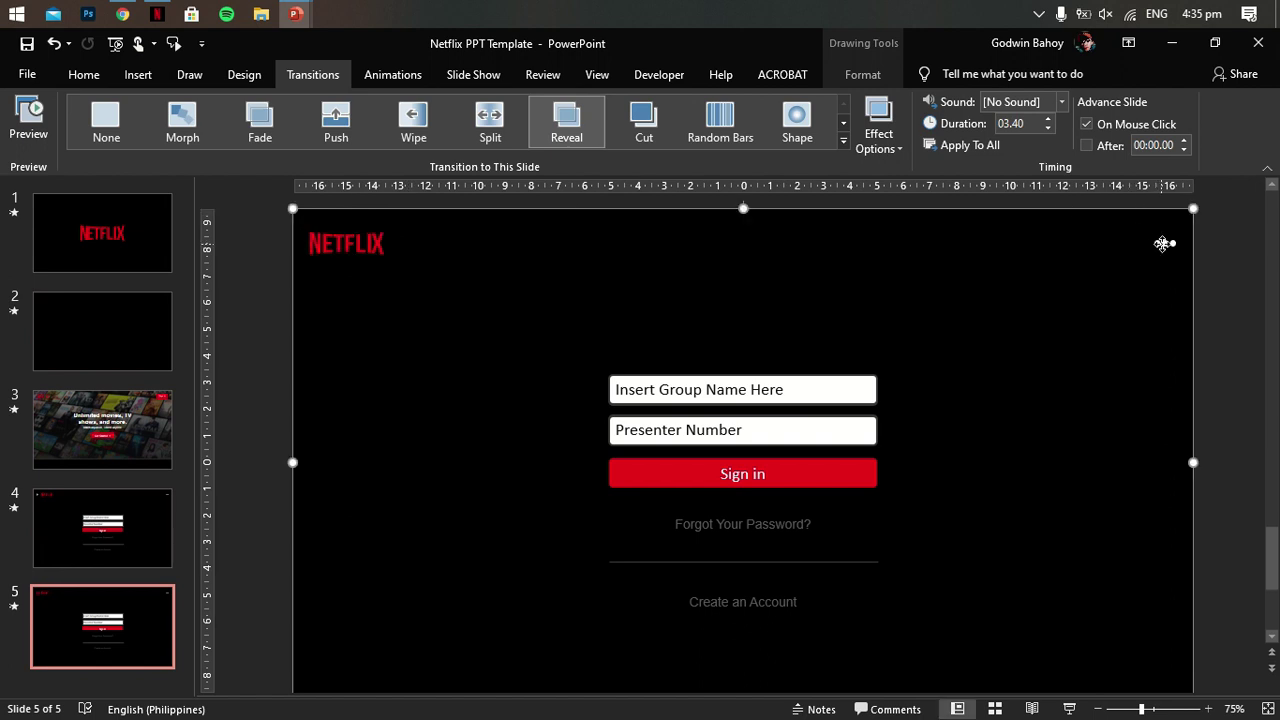
left_click(1162, 243)
key("Delete")
key("ctrl+a")
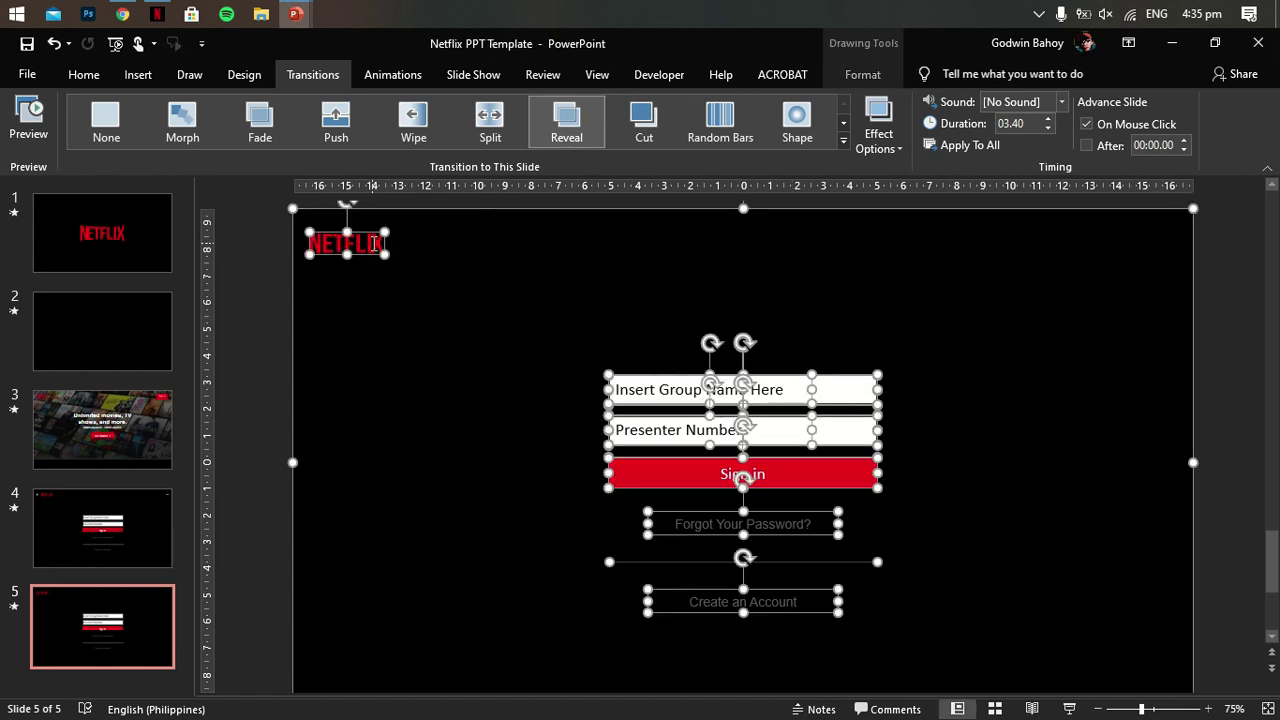
key("Delete")
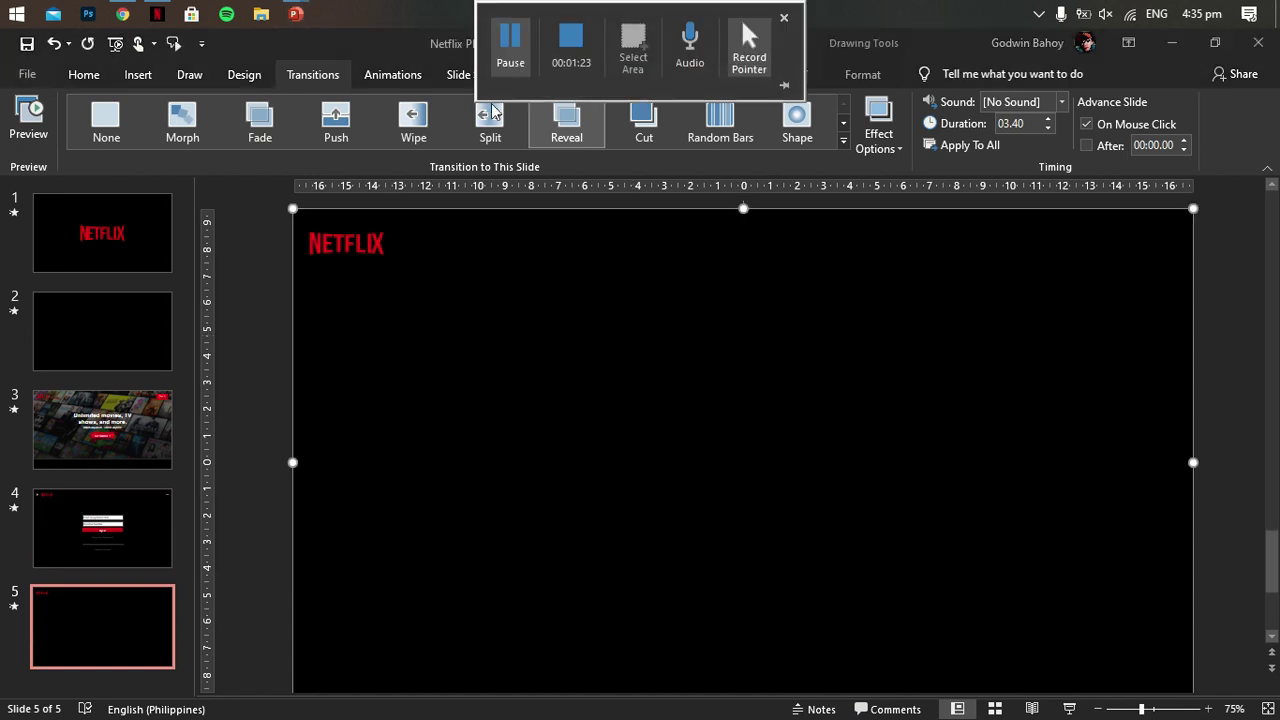
Step: Copy the Forgot Your Password? box to slide 5, retype it as 'Manage', enlarge it and move it top-right
left_click(150, 556)
left_click(756, 519)
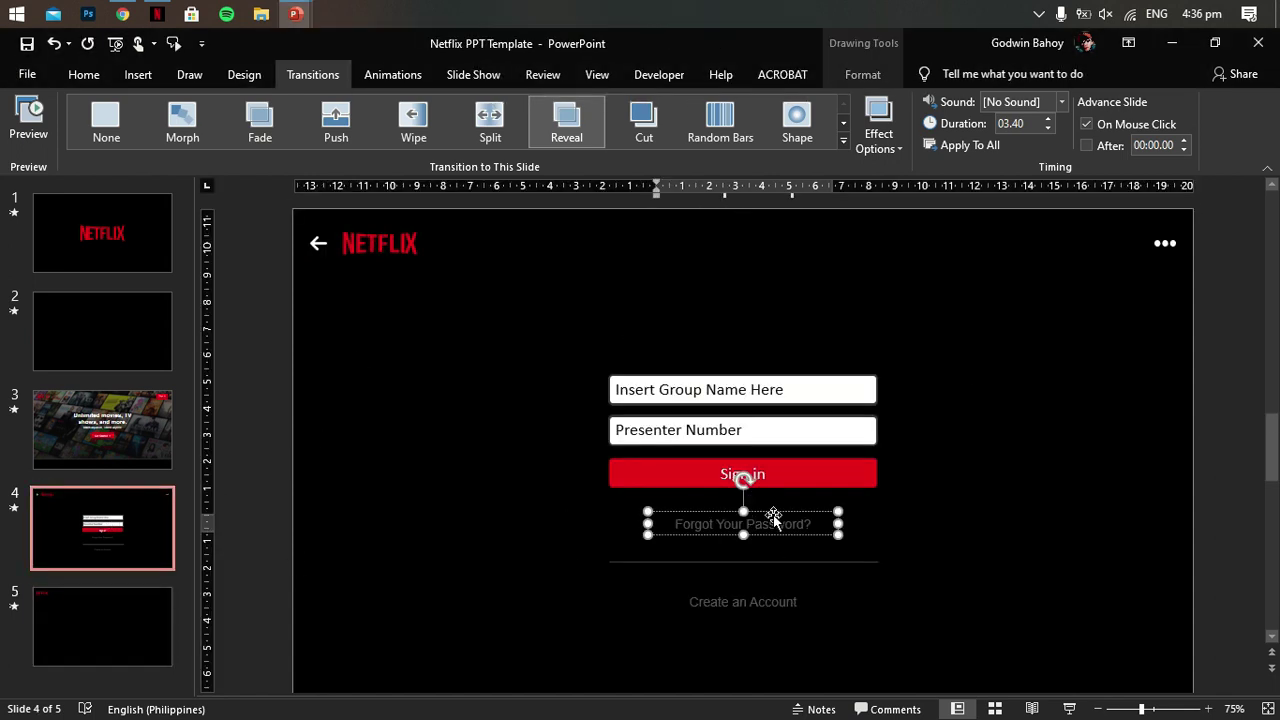
key("ctrl+c")
scroll(194, 557, "down", 1)
key("ctrl+v")
type("Man")
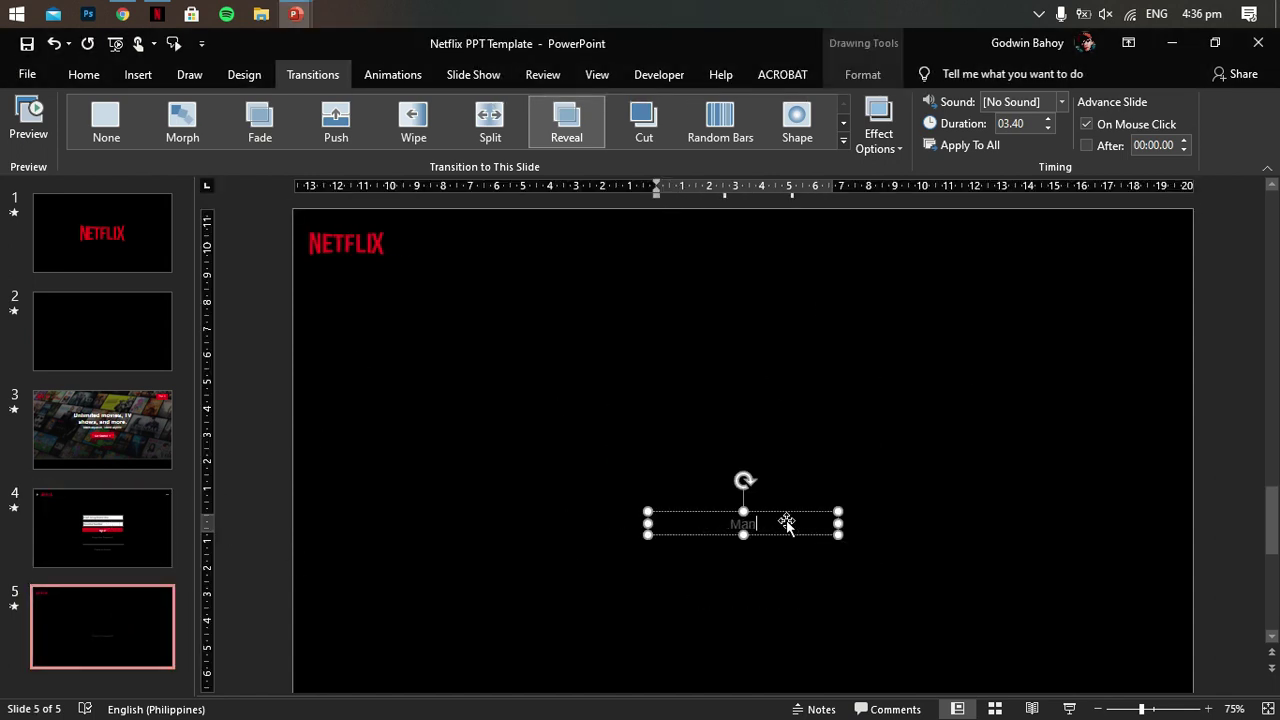
key("ctrl+a")
key("ctrl+shift+period")
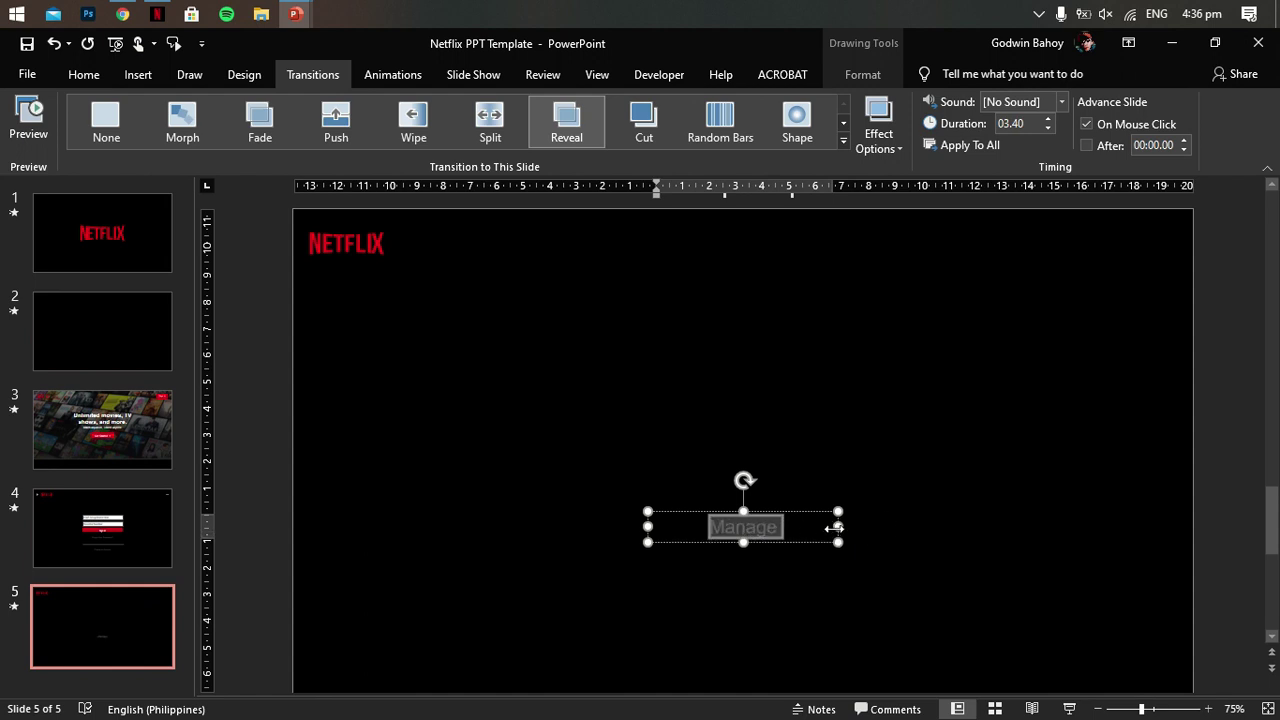
mouse_move(834, 527)
left_mouse_down()
mouse_move(745, 527)
mouse_move(1091, 221)
left_mouse_up()
Step: Make the Manage text white and paste the Who's Watching screenshot onto the slide
left_click(84, 74)
left_click(451, 138)
left_click(435, 180)
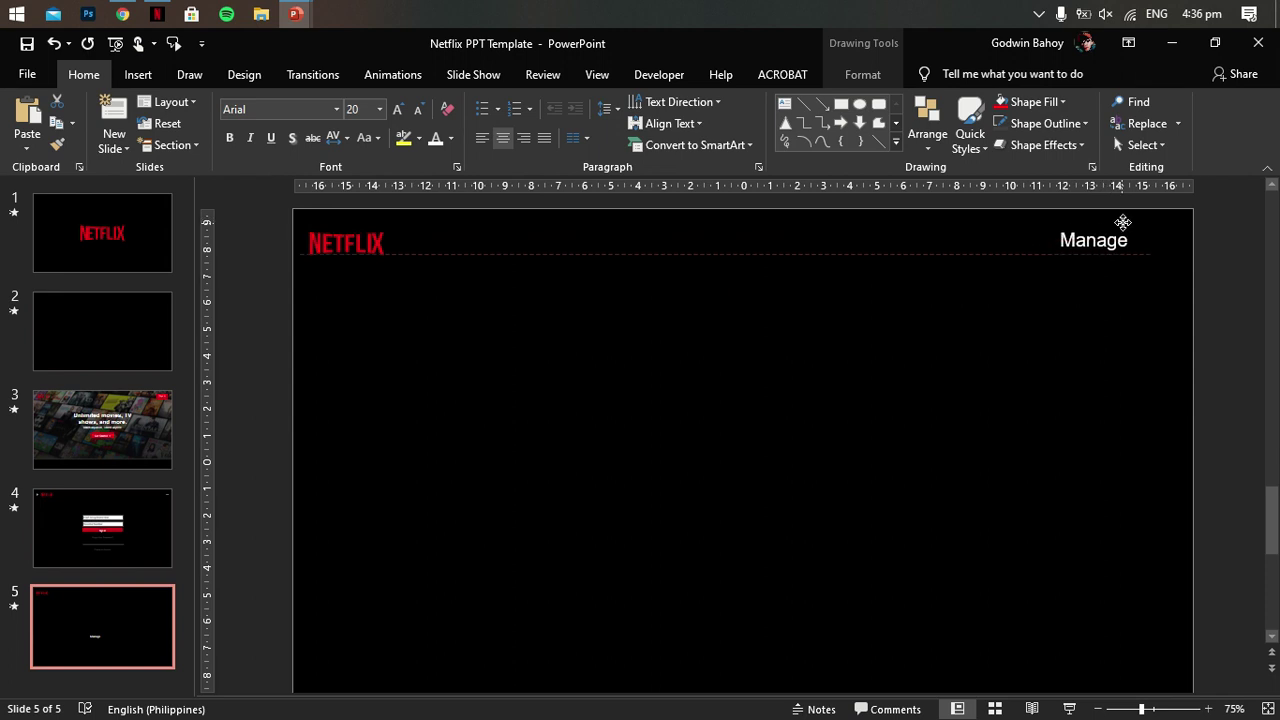
key("ctrl+v")
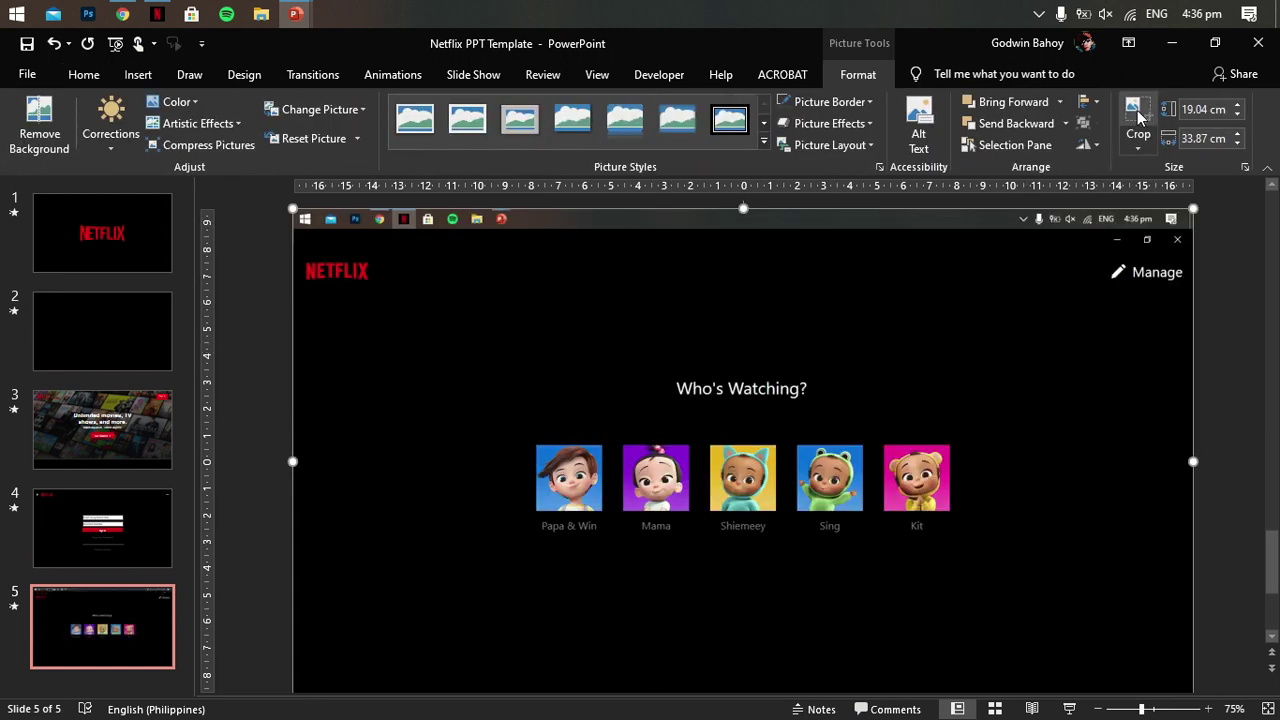
Step: Crop the pasted screenshot down to its top-right Manage corner
left_click(1138, 117)
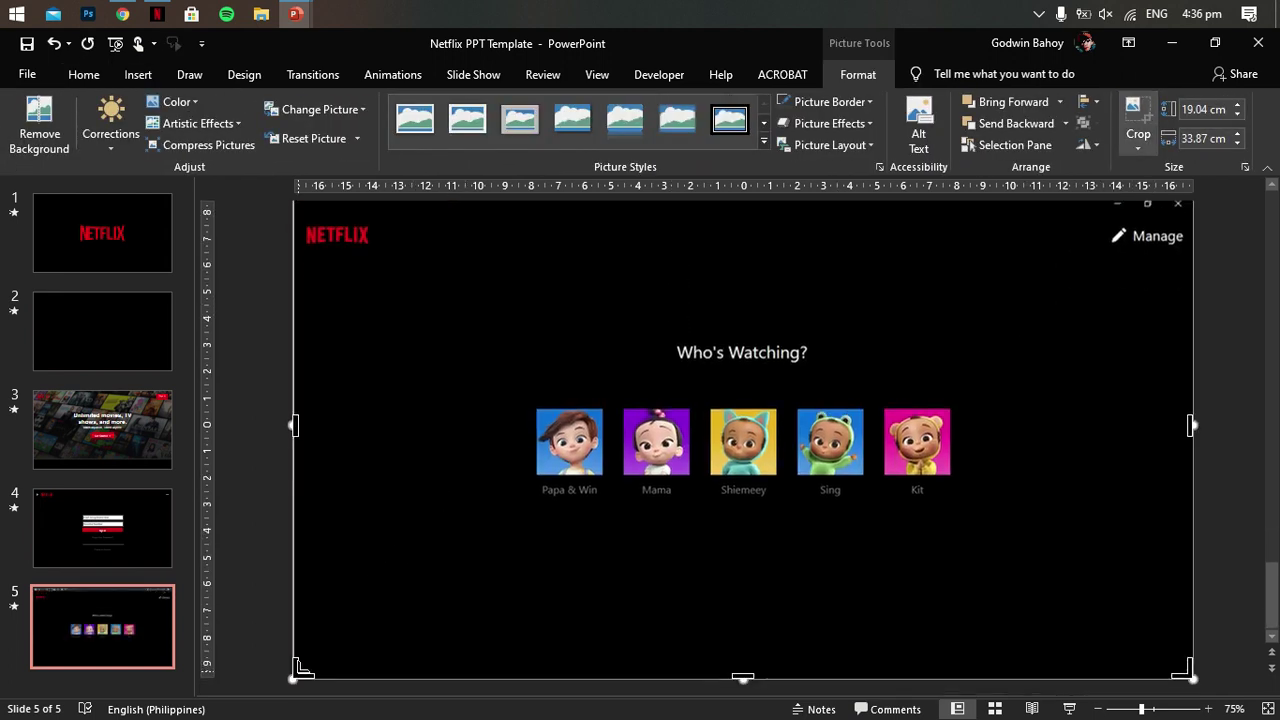
left_click_drag(298, 672, 1098, 262)
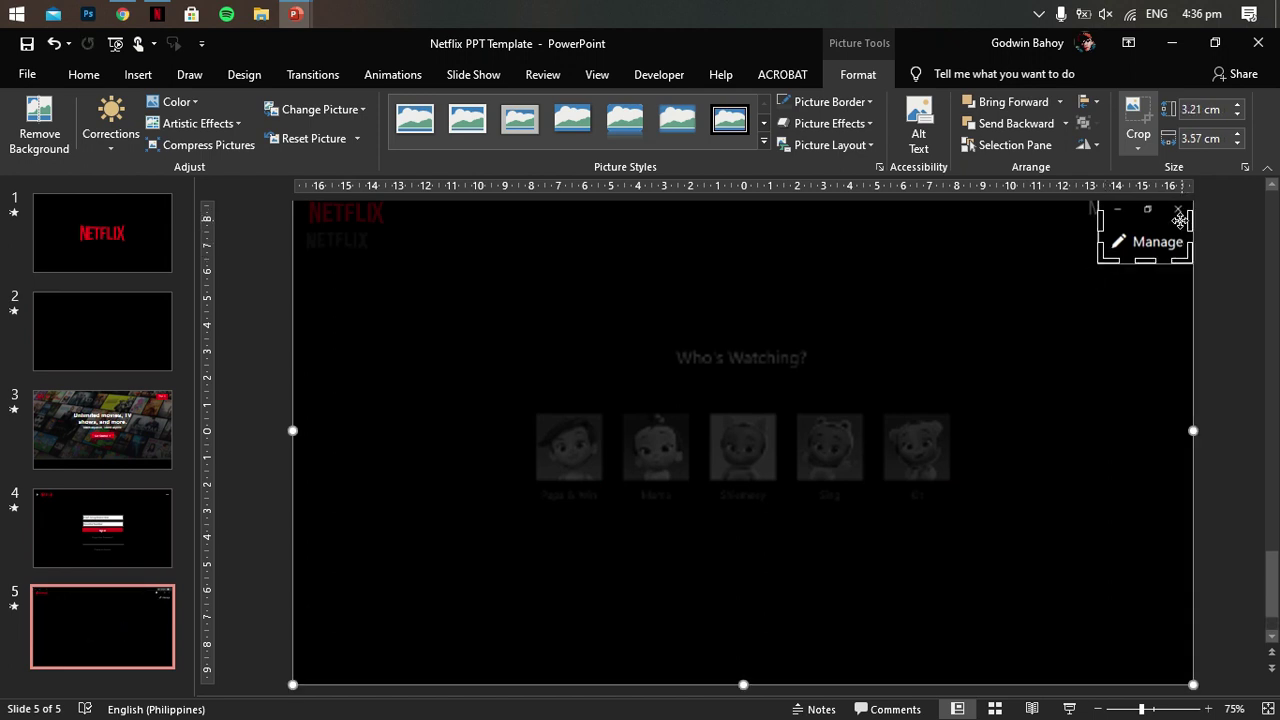
left_click_drag(1180, 220, 1189, 231)
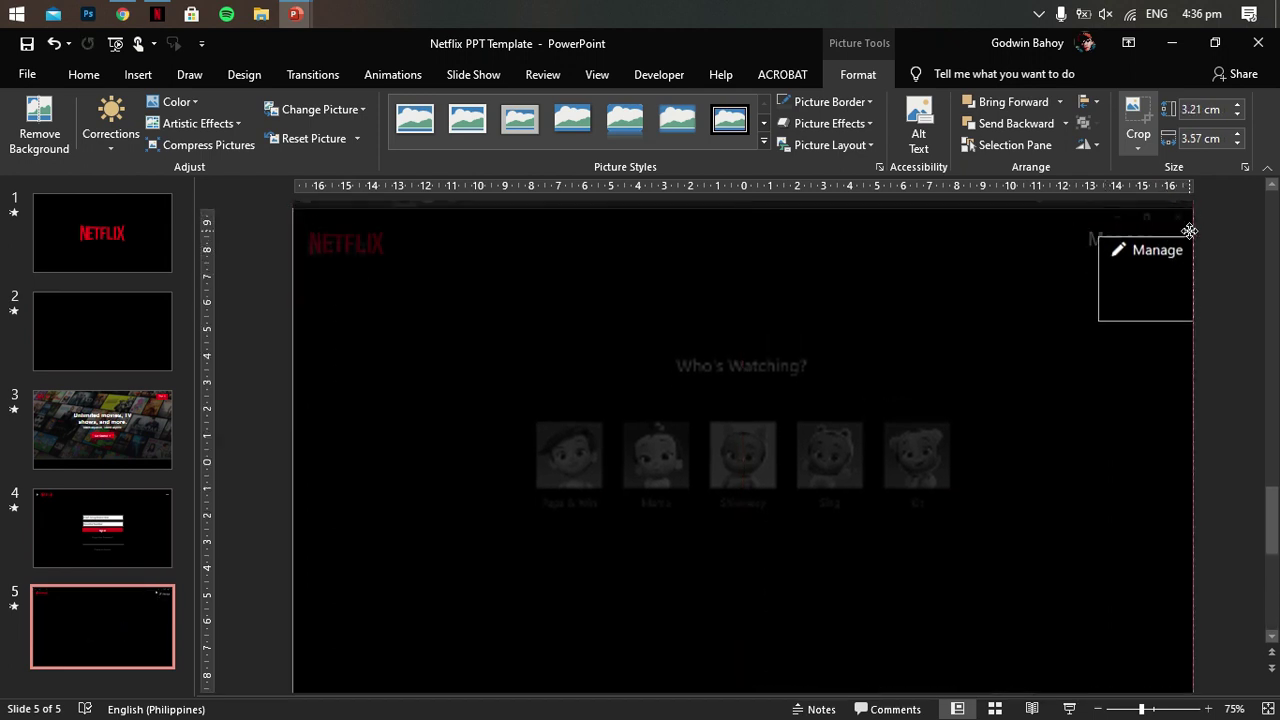
mouse_move(1145, 320)
left_mouse_down()
mouse_move(1145, 268)
mouse_move(1025, 312)
left_mouse_up()
left_click(1140, 340)
Step: Crop the picture further to just the pencil icon
left_click(1137, 112)
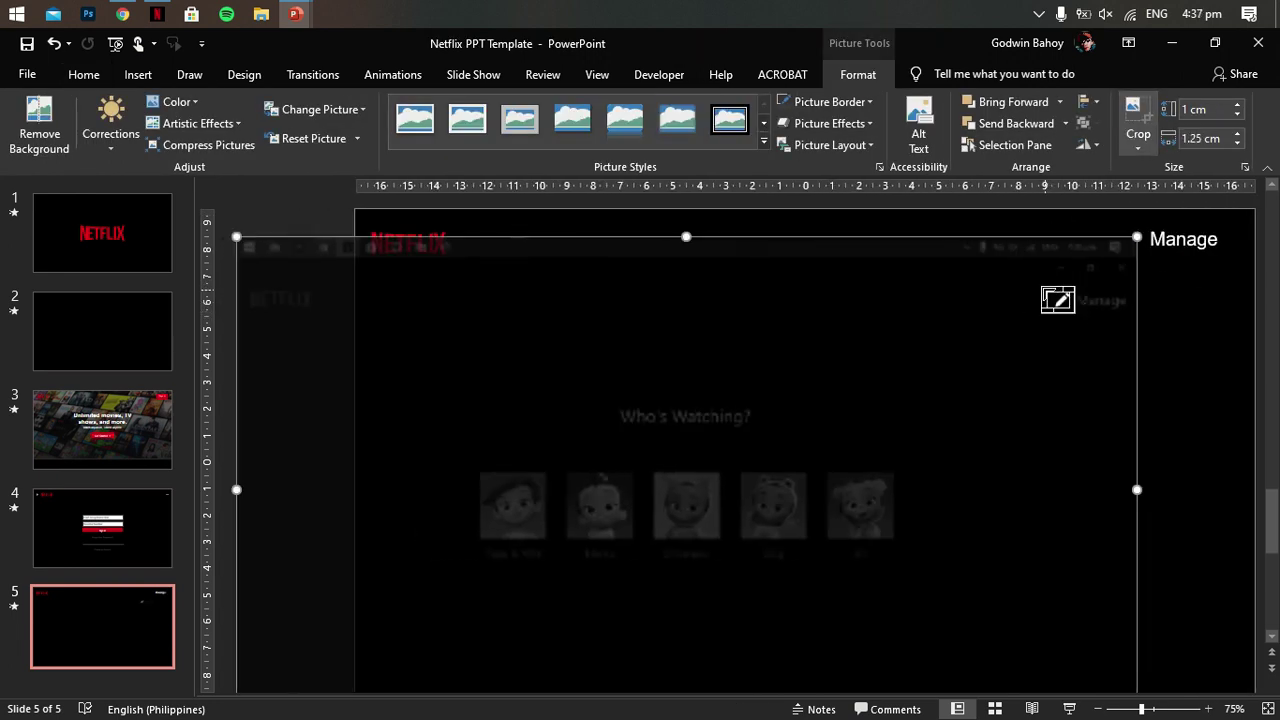
left_click_drag(1012, 310, 1070, 248)
left_click(994, 300)
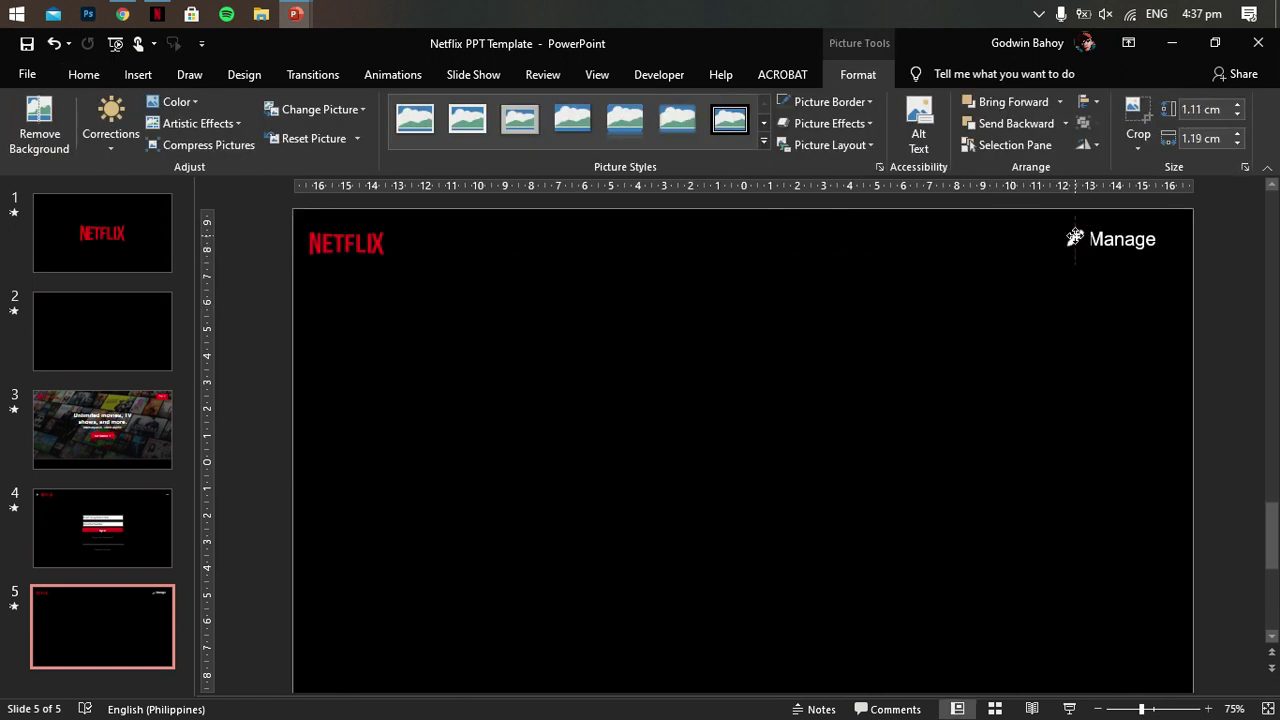
left_click(1082, 101)
Step: Group the pencil icon with the Manage label, centred vertically on each other
left_click(1134, 208)
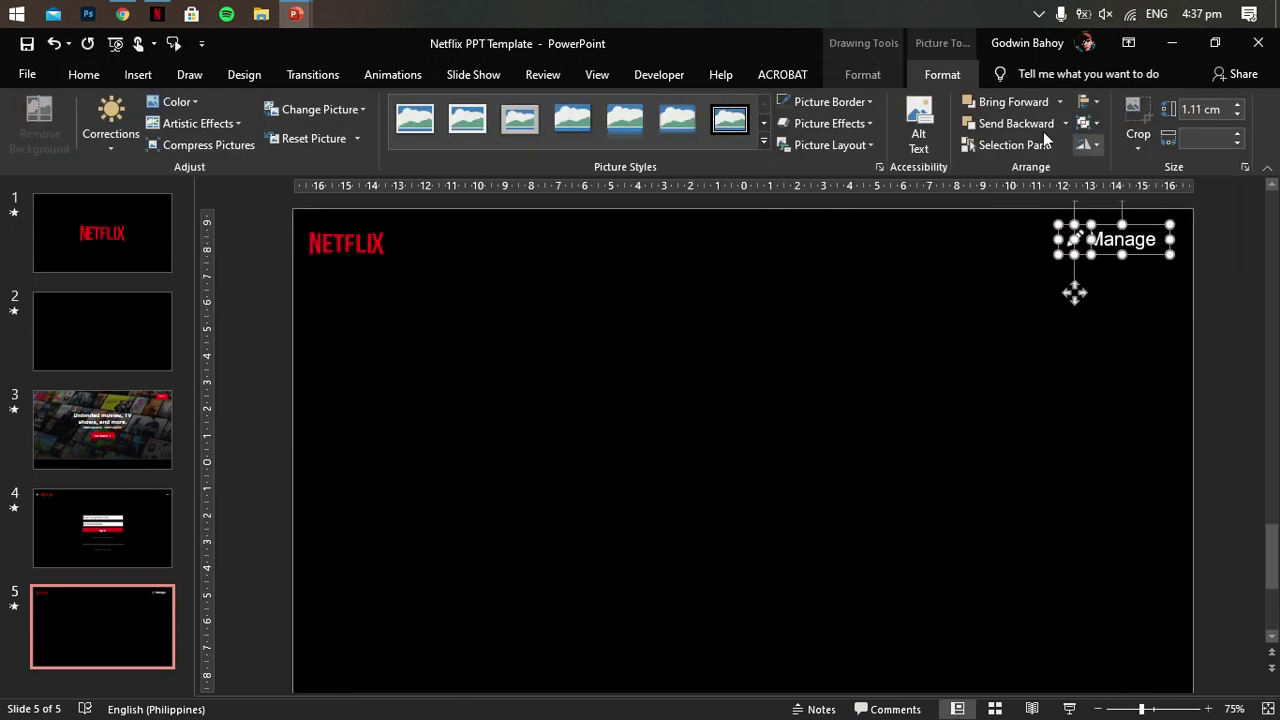
left_click(1097, 121)
left_click(1110, 147)
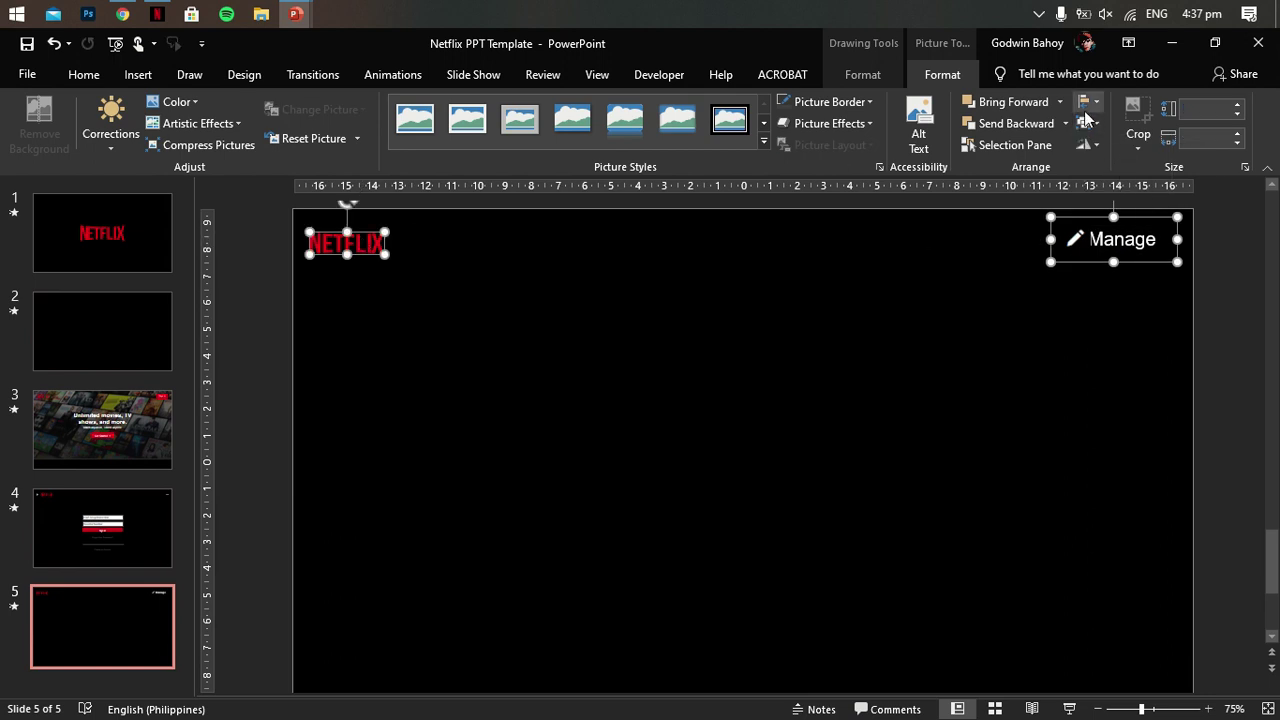
left_click(1088, 103)
left_click(1140, 218)
left_click(1150, 275)
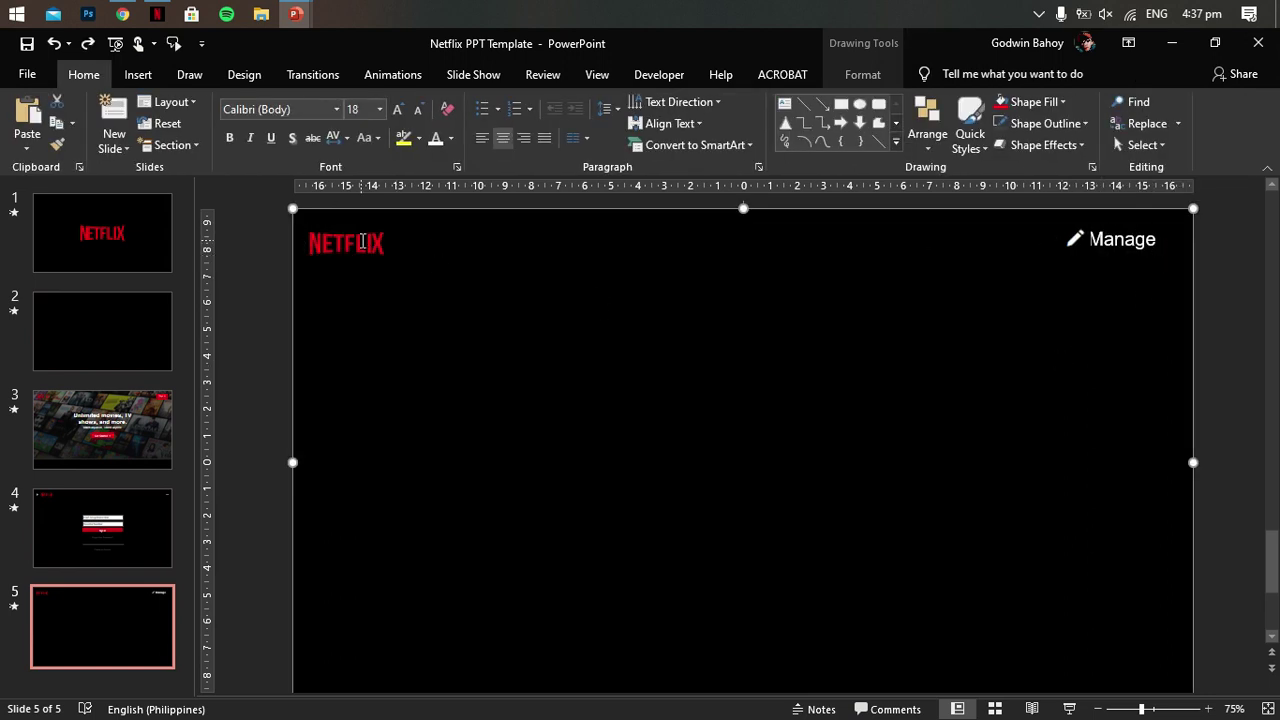
Step: Top-align the Manage group with the NETFLIX logo
left_click(362, 242)
left_click(1110, 239, "shift")
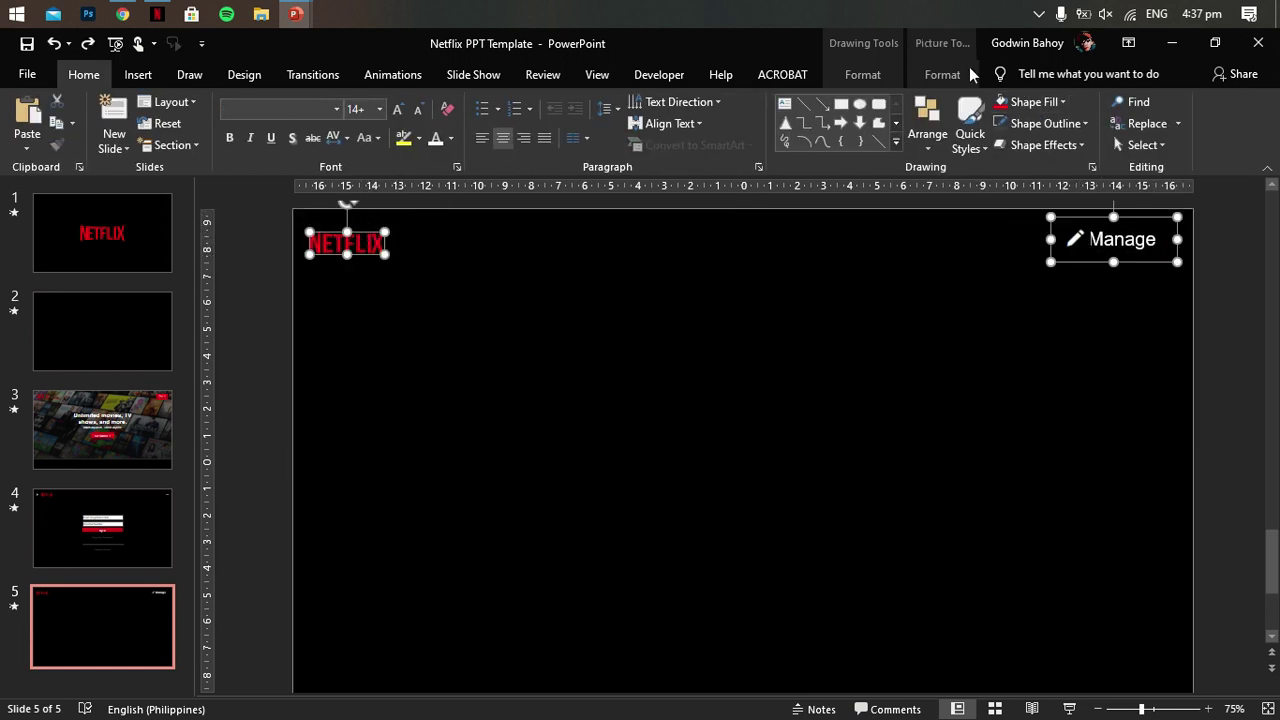
left_click(942, 74)
left_click(1088, 103)
left_click(1128, 194)
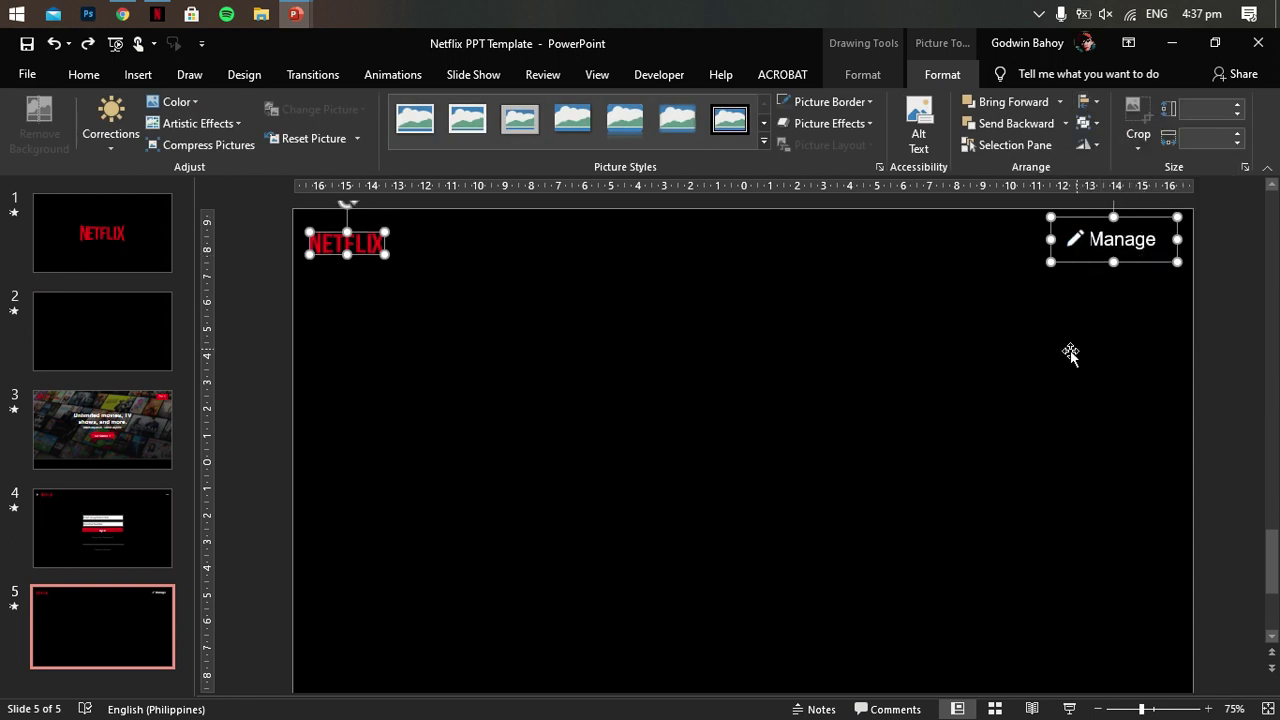
left_click(1110, 240)
left_click(1148, 276)
Step: Middle-align the NETFLIX logo and Manage group, then shift both slightly up
left_click(1142, 262)
left_click(370, 243)
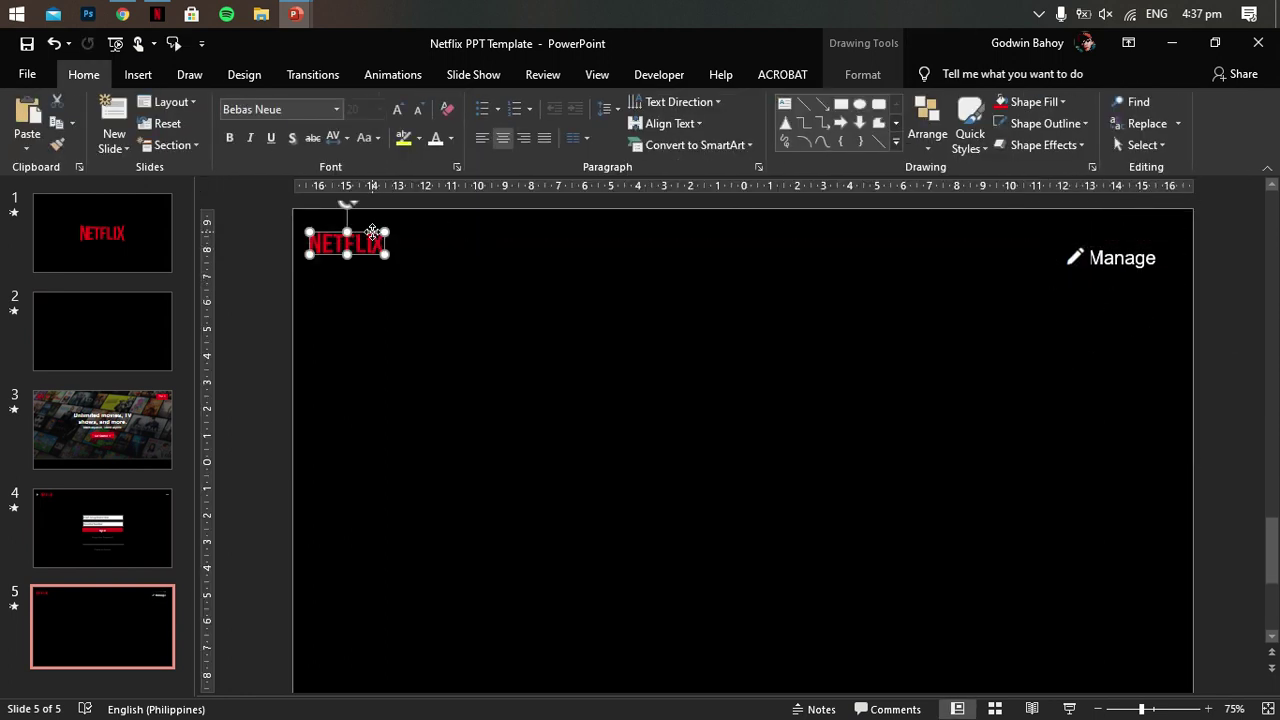
left_click(1134, 258, "shift")
left_click(942, 74)
left_click(1088, 102)
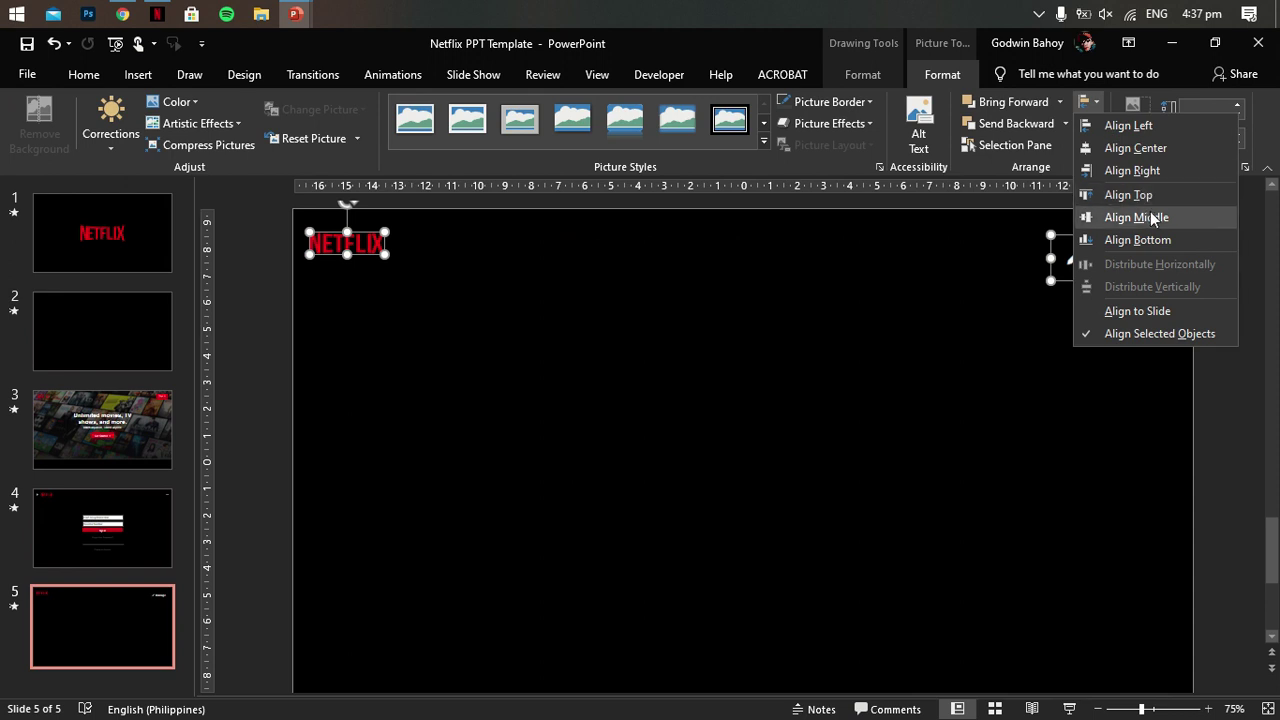
left_click(1120, 217)
left_click_drag(1154, 230, 1154, 224)
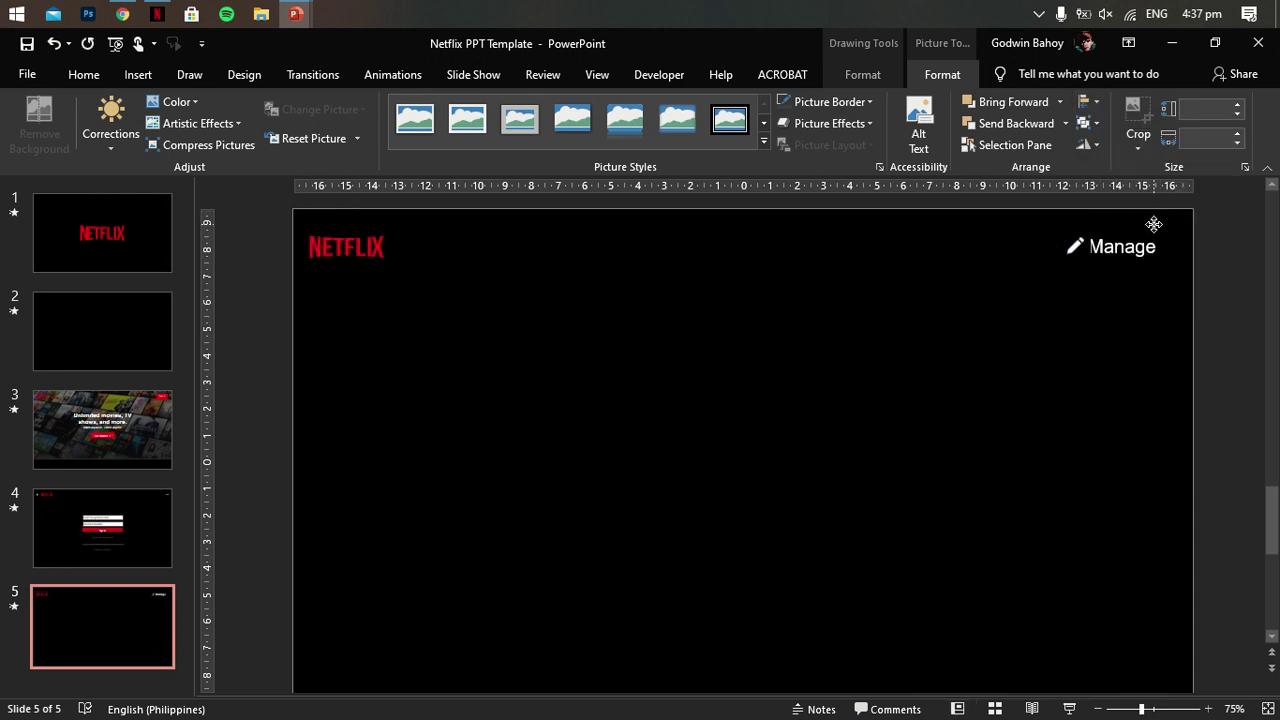
Step: Nudge the Manage label right into the top-right corner
left_click(1071, 251)
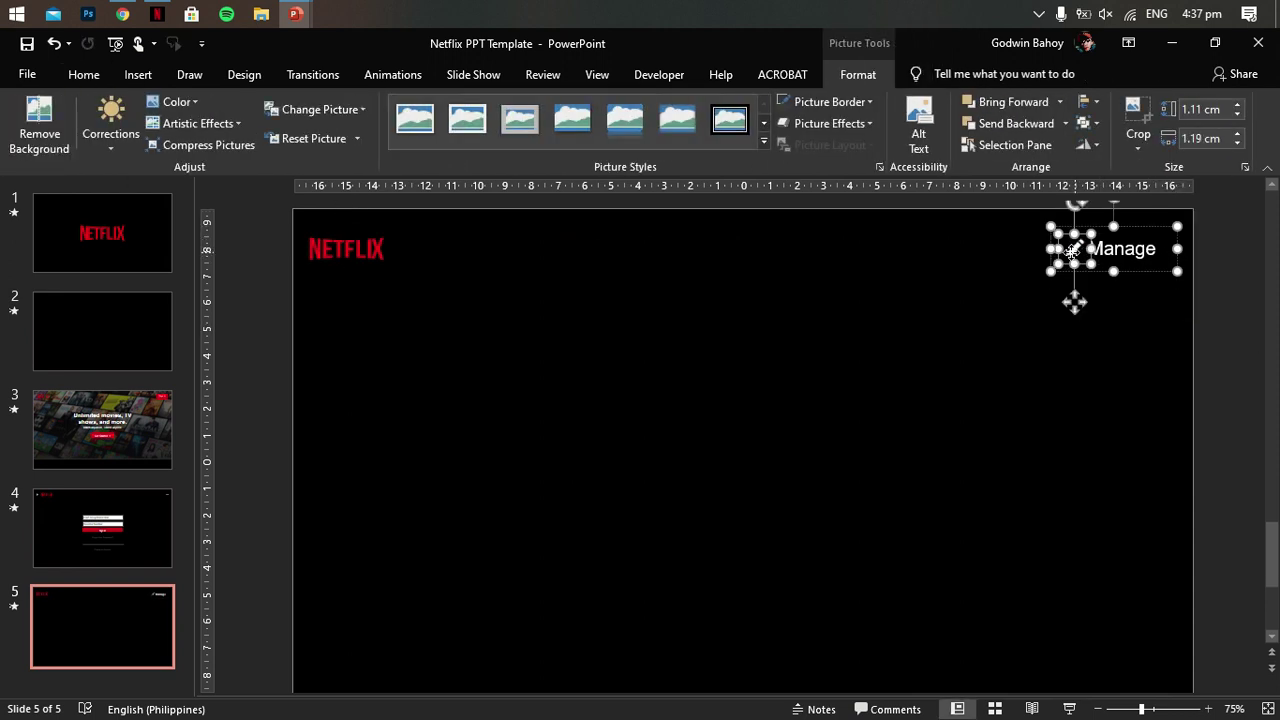
left_click_drag(1070, 252, 1066, 250)
left_click(1142, 228)
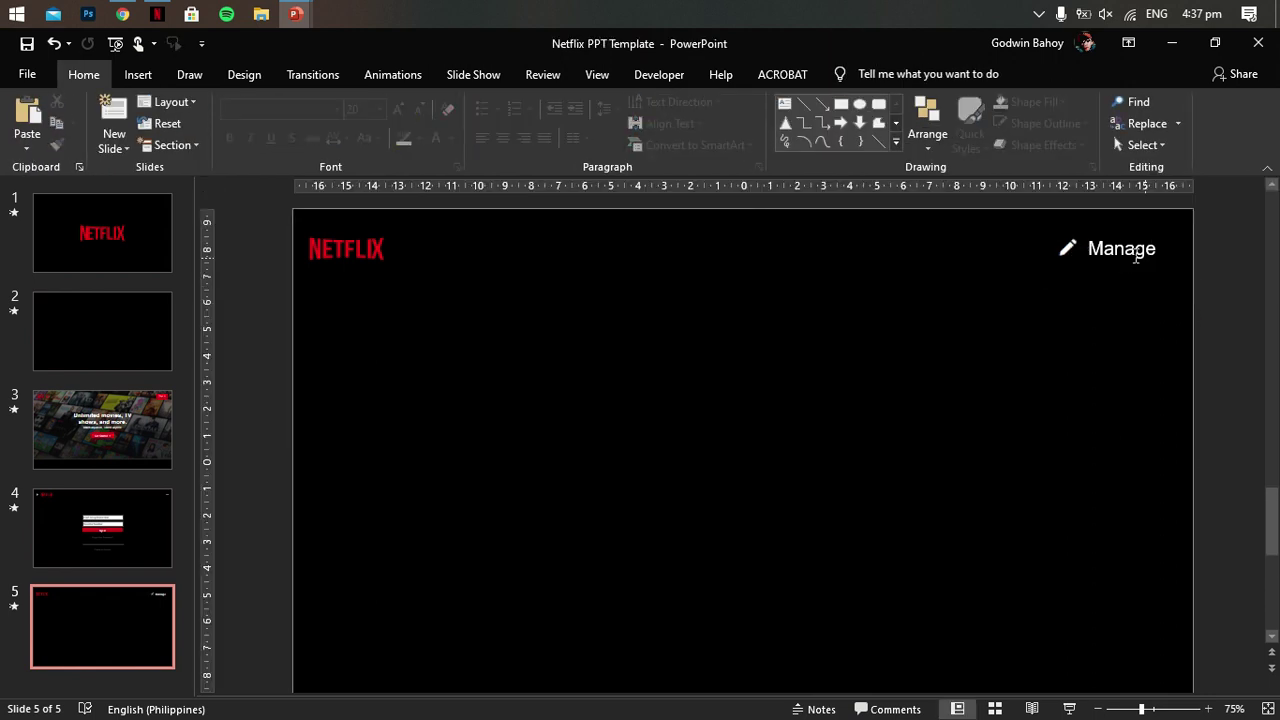
left_click_drag(1142, 228, 1164, 231)
left_click(1228, 309)
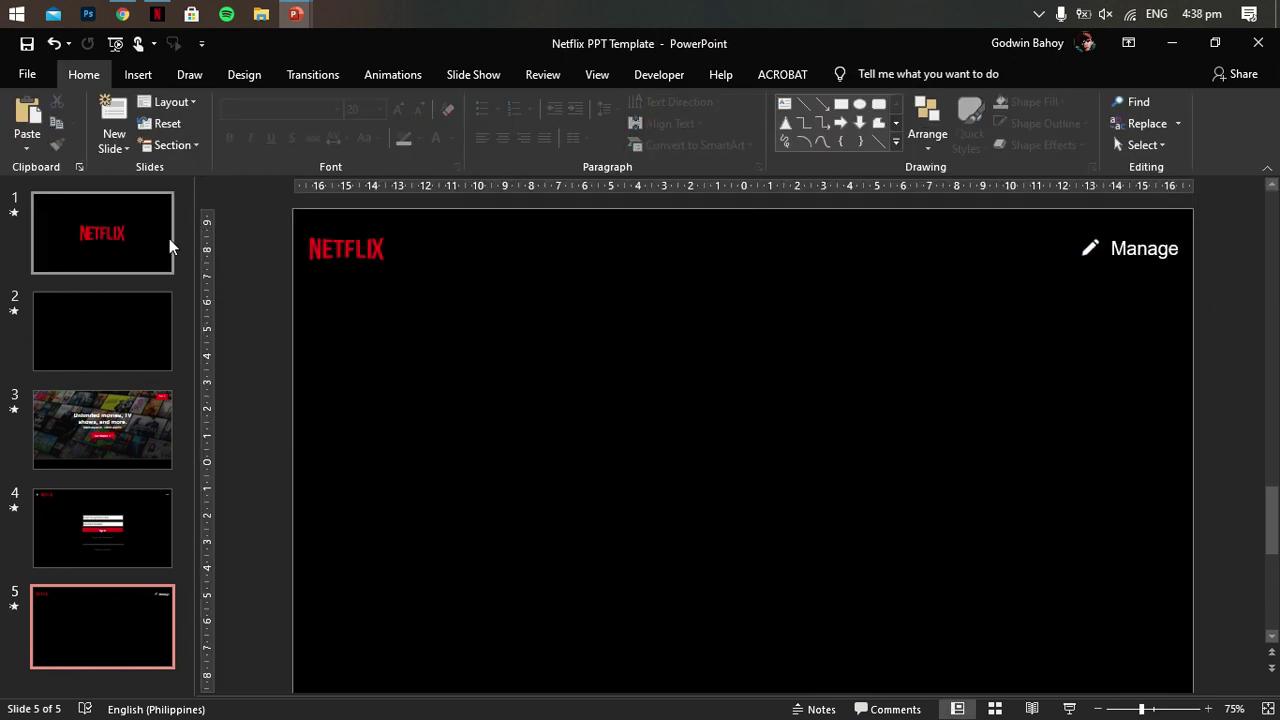
Step: Duplicate the Manage label, move it to the centre and retype it as a one-line 'Who's watching?' heading
key("ctrl+z")
left_click(1092, 250)
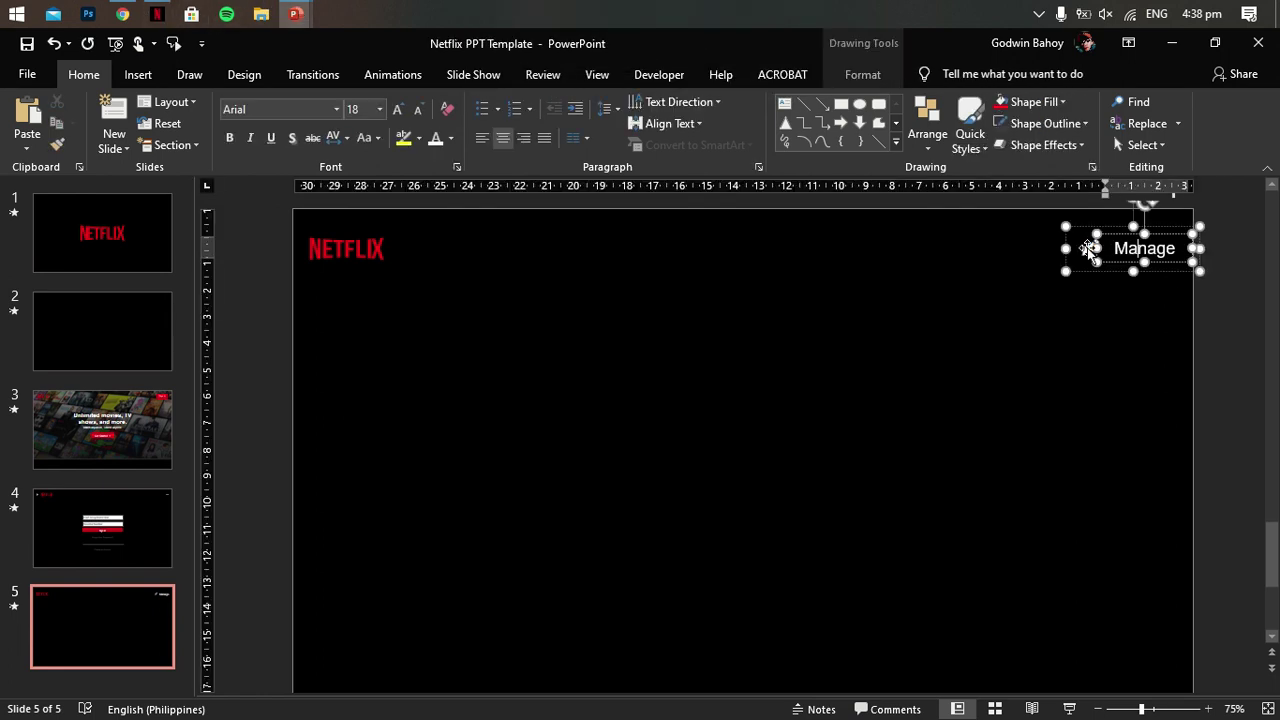
left_click(1090, 252)
left_click(1124, 234)
key("ctrl+c")
key("ctrl+v")
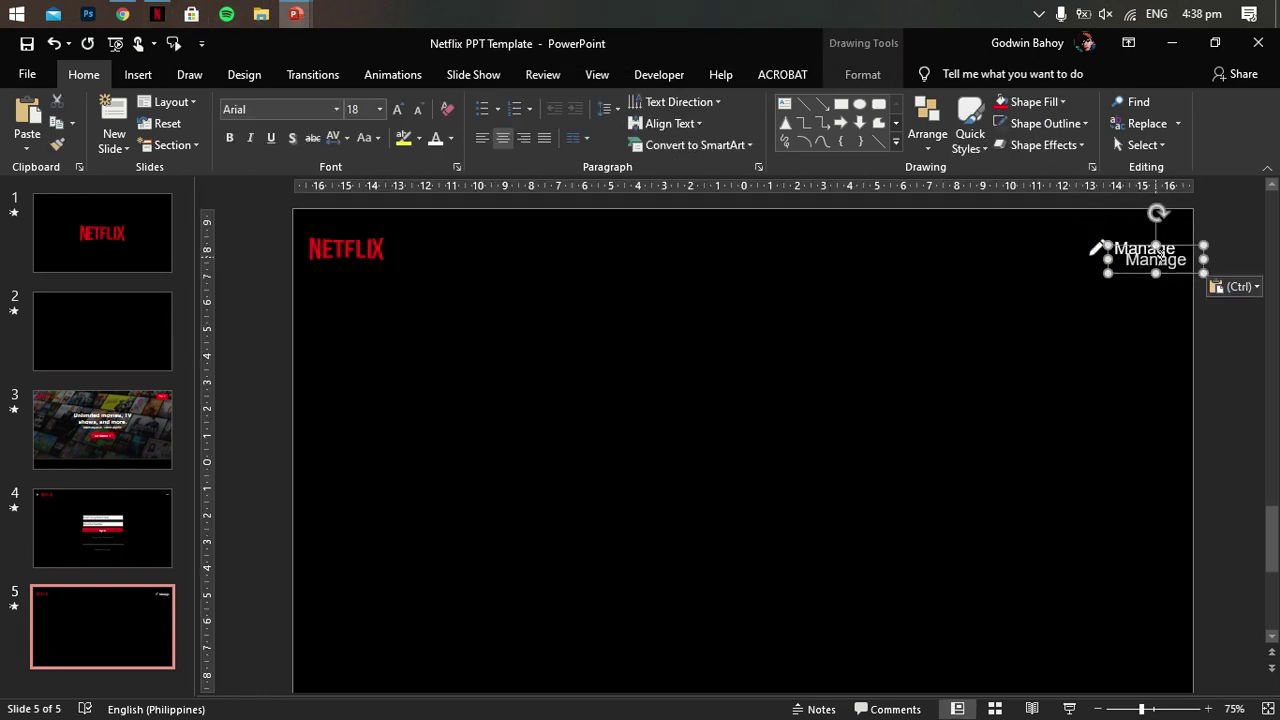
left_click_drag(1191, 249, 720, 406)
double_click(720, 410)
type("Who")
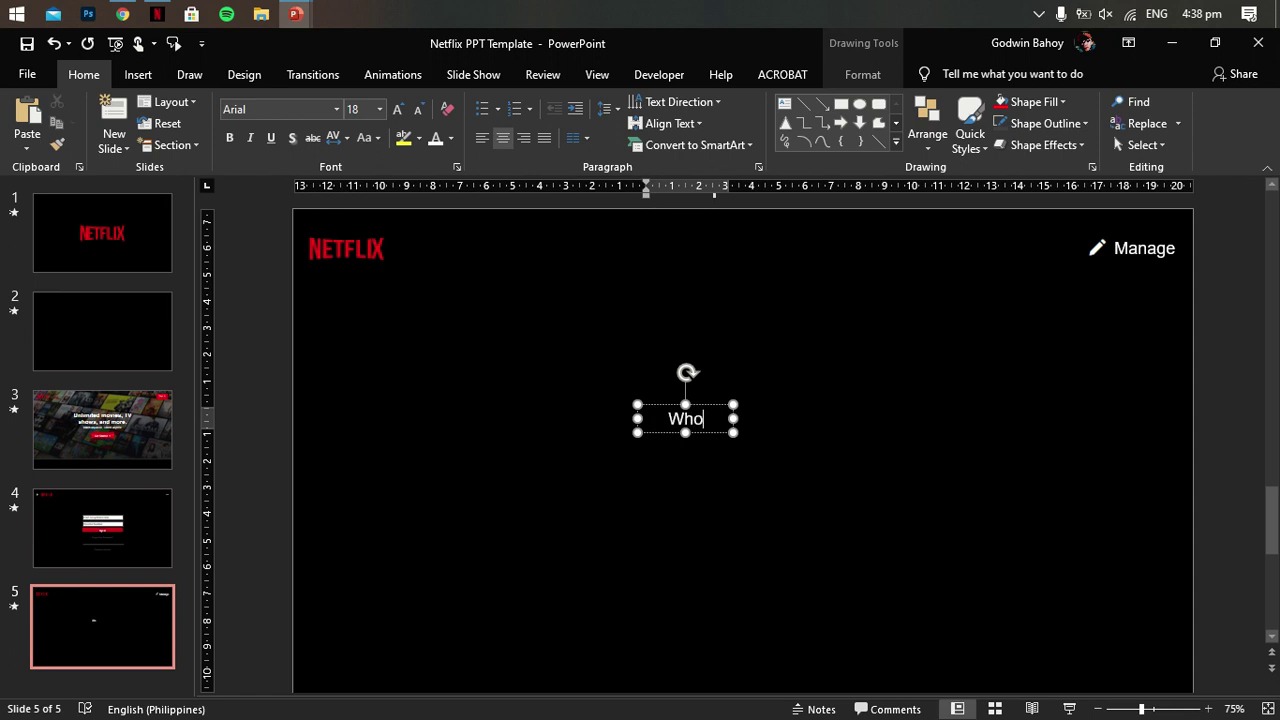
type("tching?")
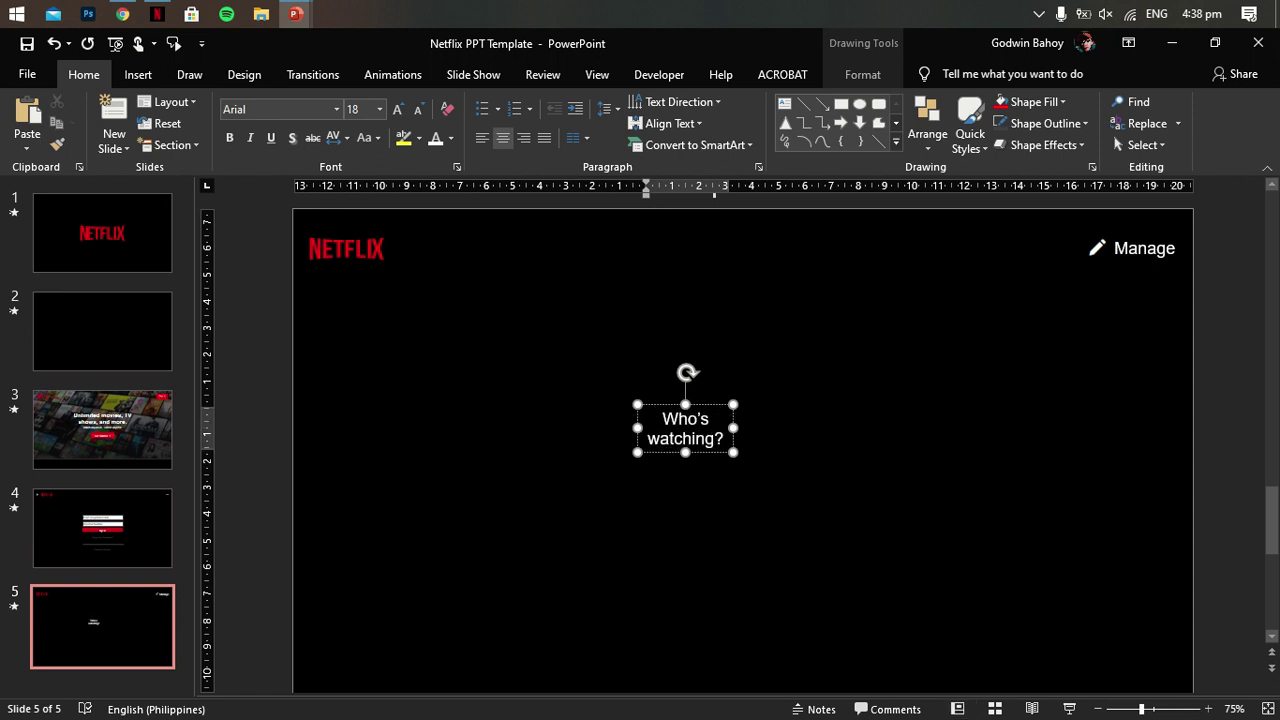
mouse_move(734, 428)
left_mouse_down()
mouse_move(870, 428)
mouse_move(811, 364)
left_mouse_up()
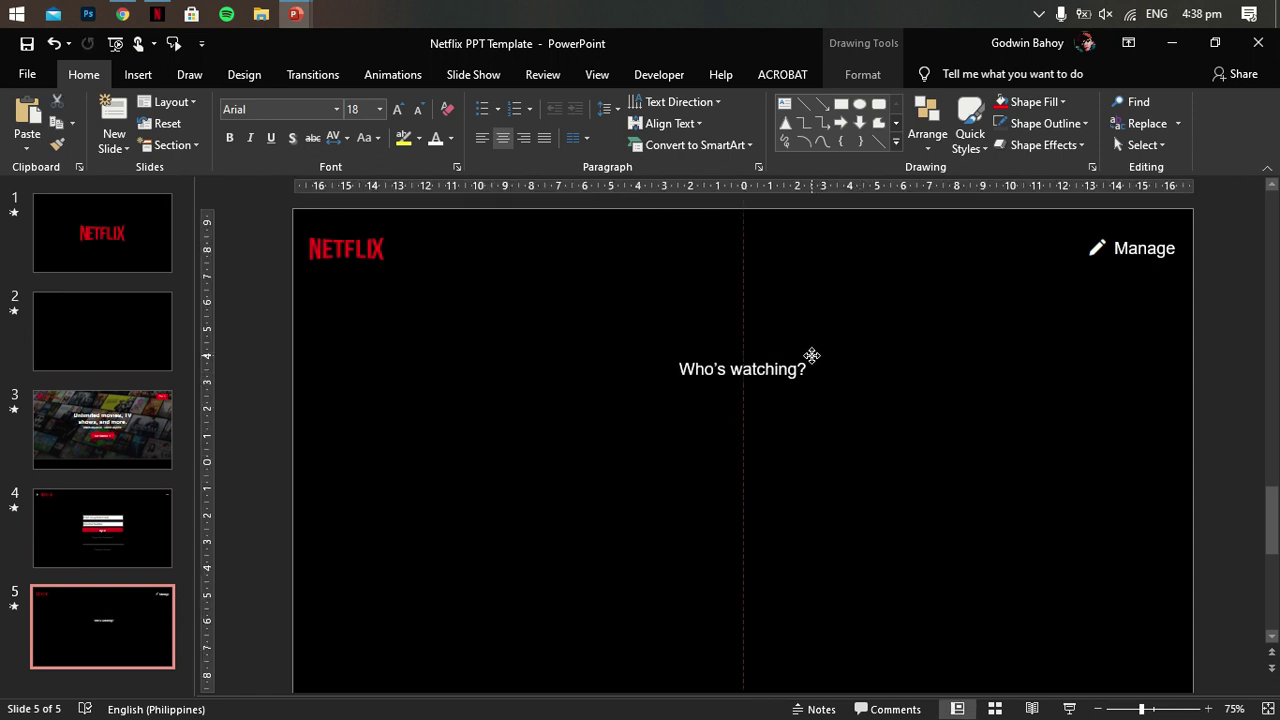
left_click(760, 457)
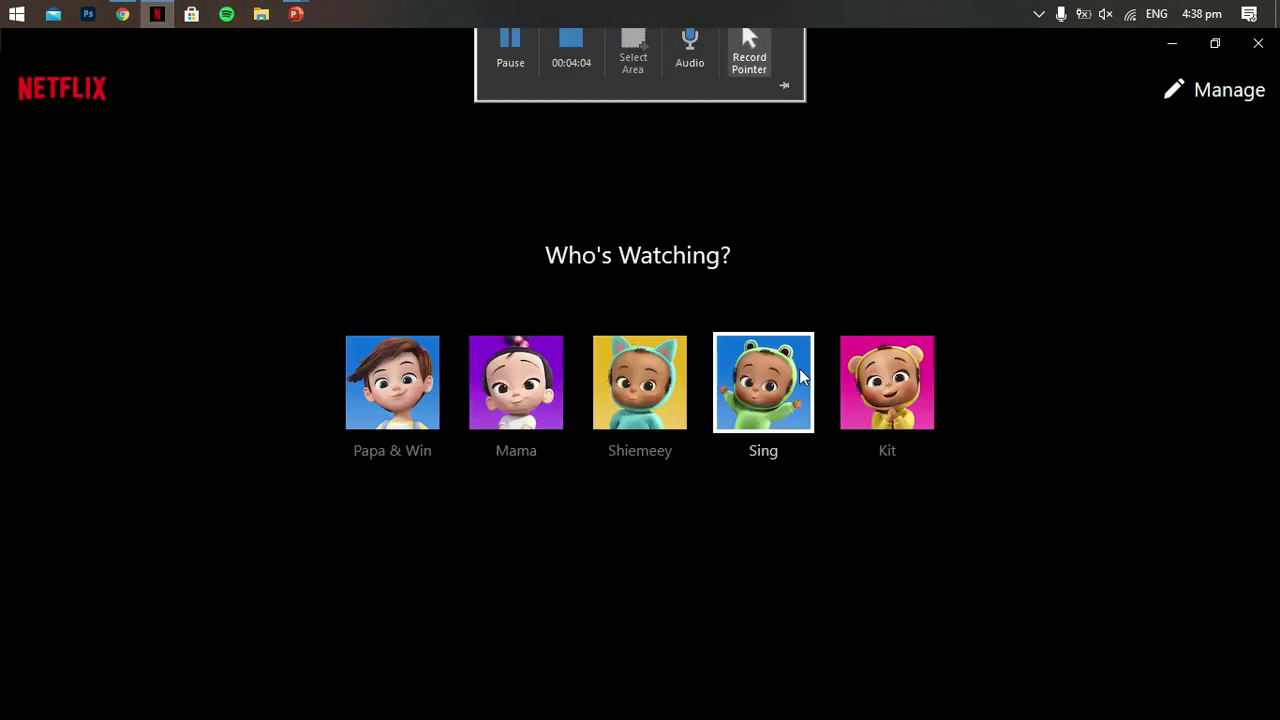
Step: Draw a rectangle over the first profile in the reference screenshot and copy it across the other profiles
left_click(157, 14)
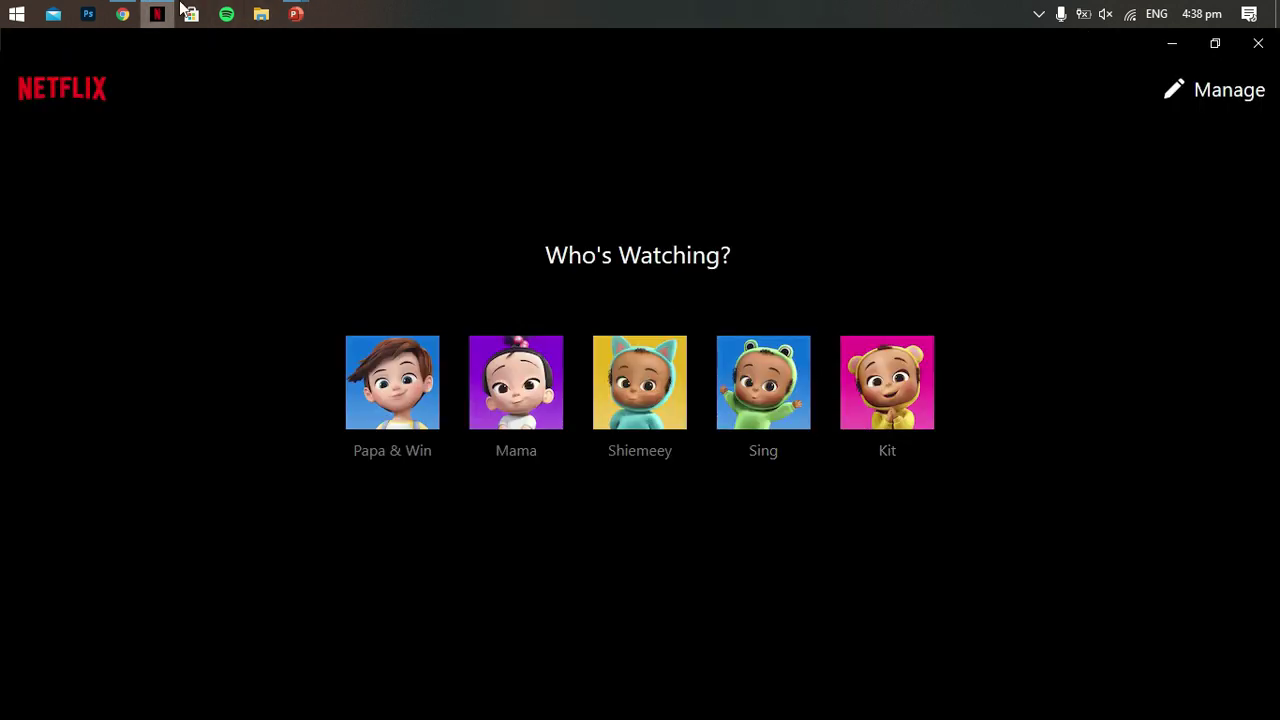
left_click(420, 100)
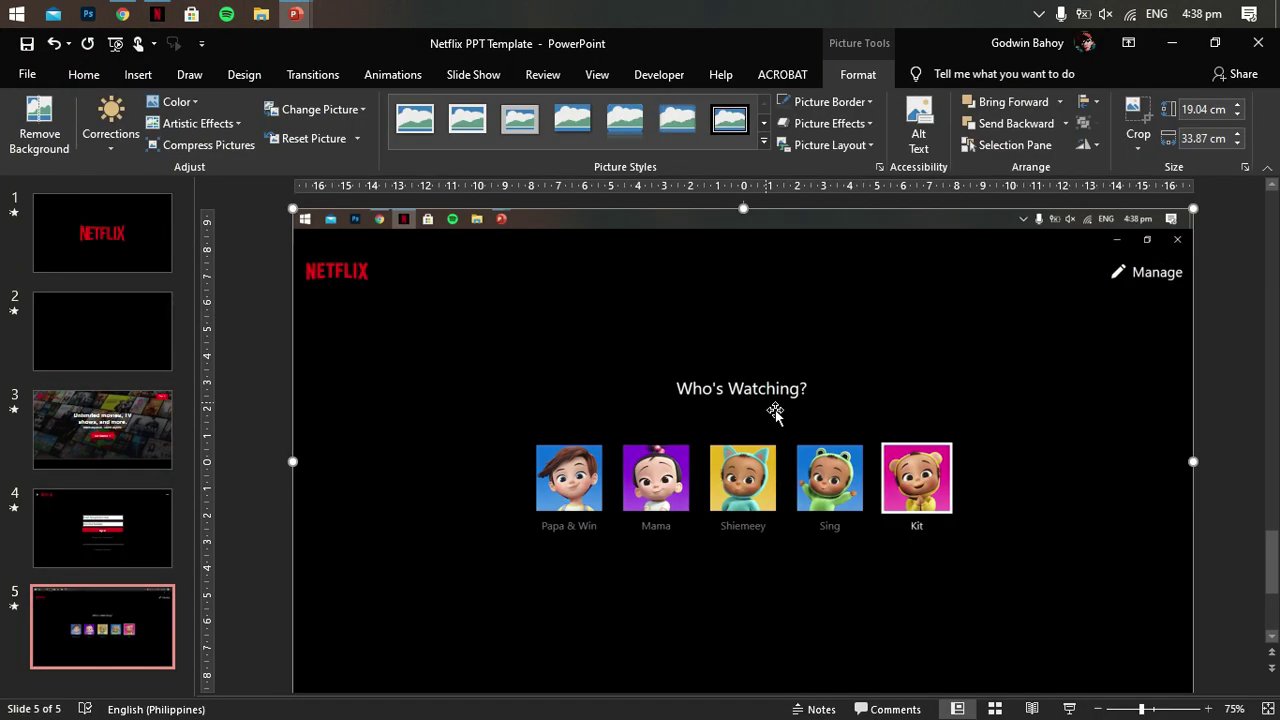
left_click(138, 74)
left_click(299, 118)
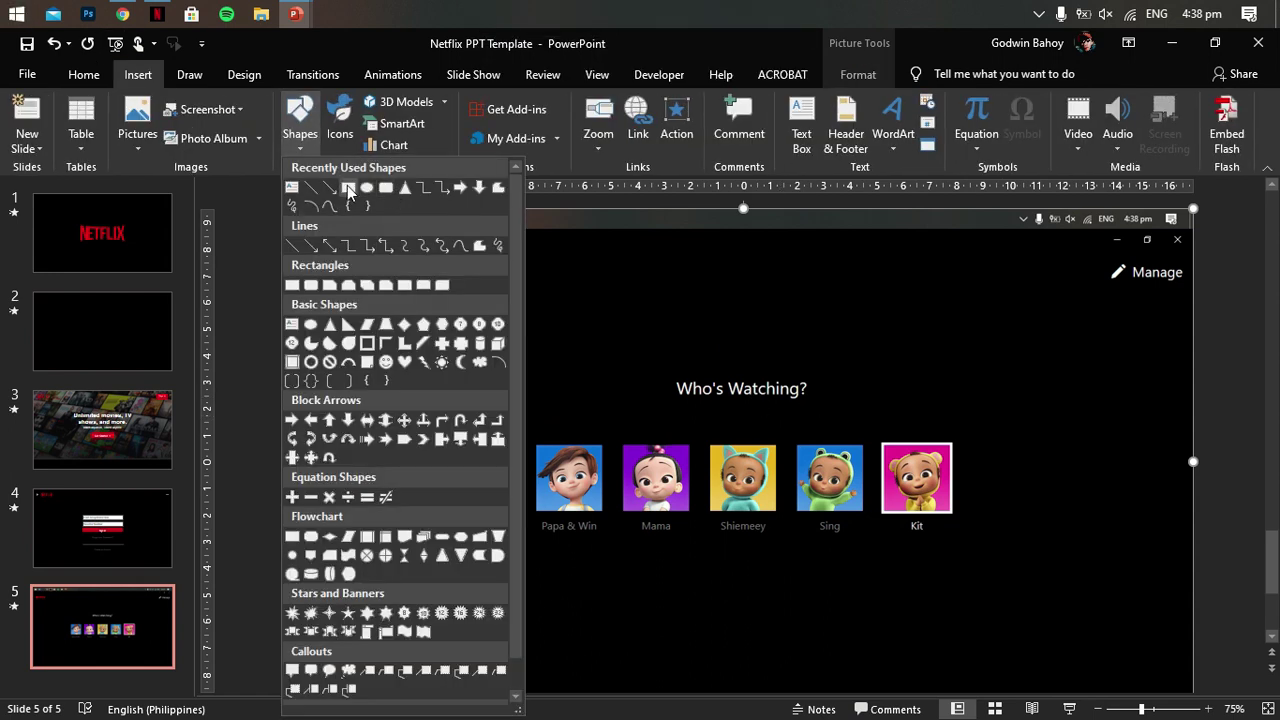
left_click(300, 286)
mouse_move(538, 445)
left_mouse_down()
mouse_move(589, 511)
mouse_move(604, 511)
left_mouse_up()
left_click_drag(565, 473, 910, 476)
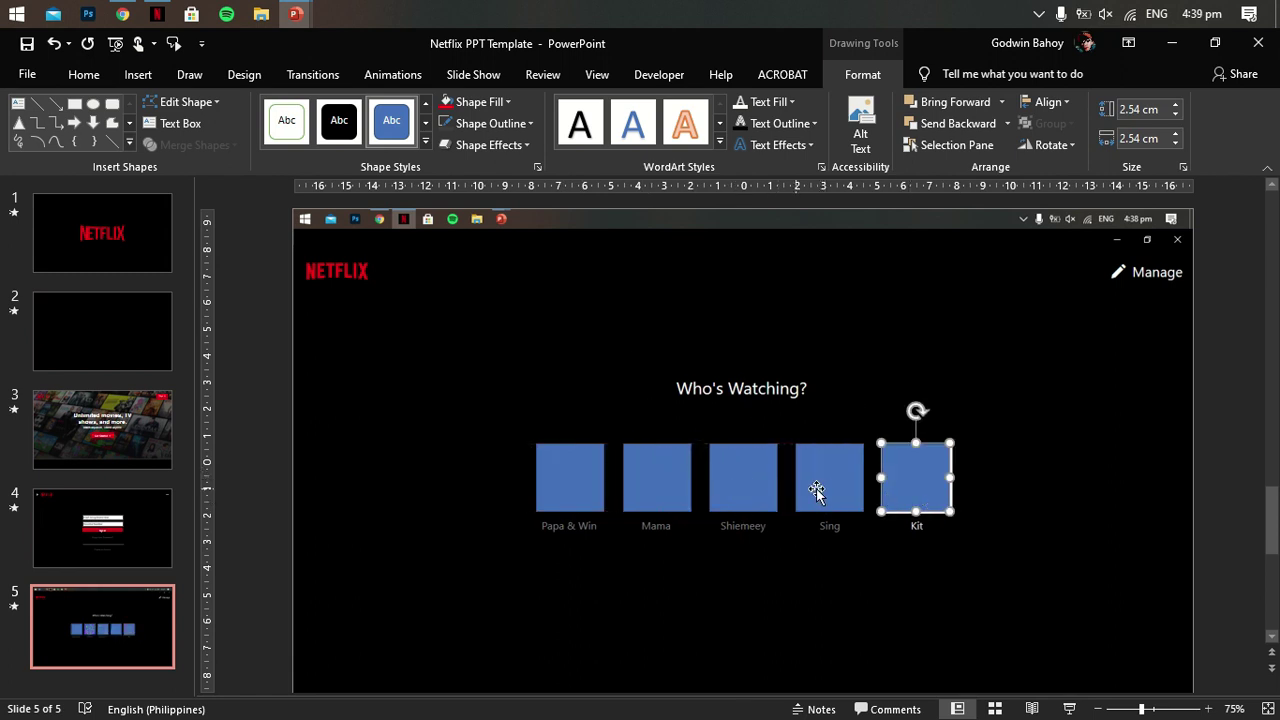
Step: Delete the reference screenshot, centre the middle square and even out the gaps between squares
left_click(1082, 454)
key("Delete")
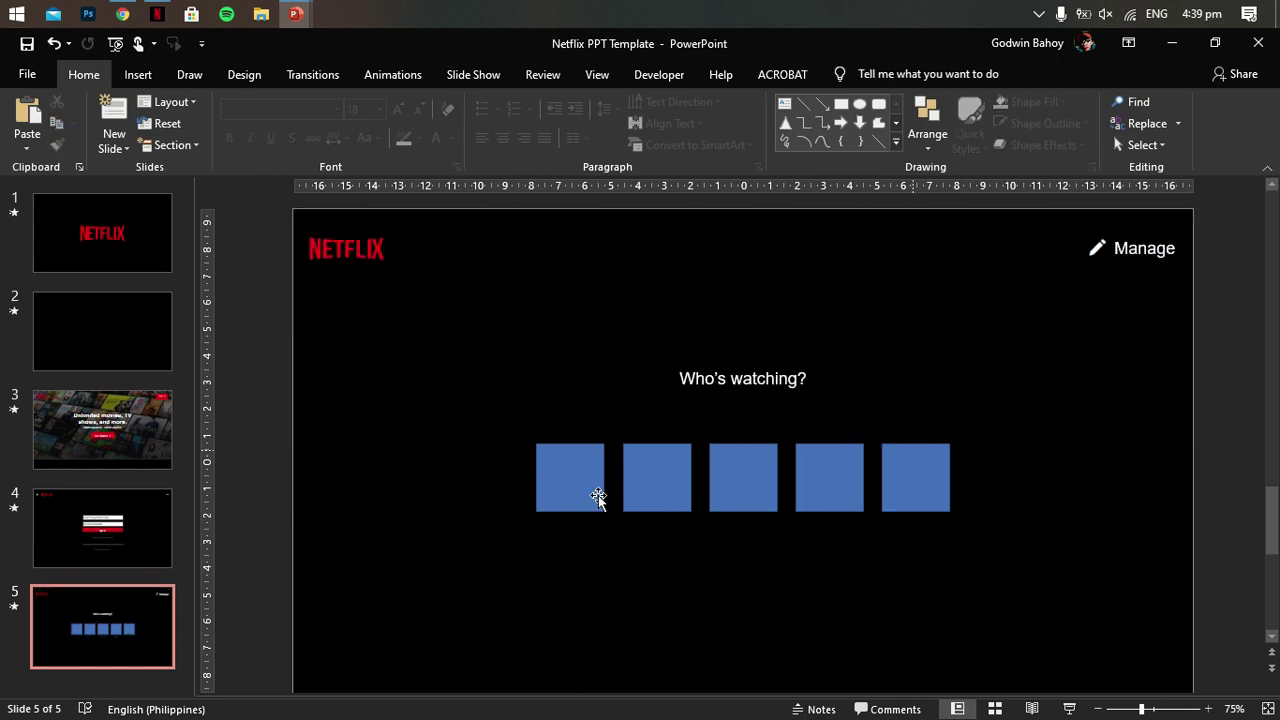
left_click(745, 480)
left_click(862, 74)
left_click(1050, 101)
left_click(1081, 146)
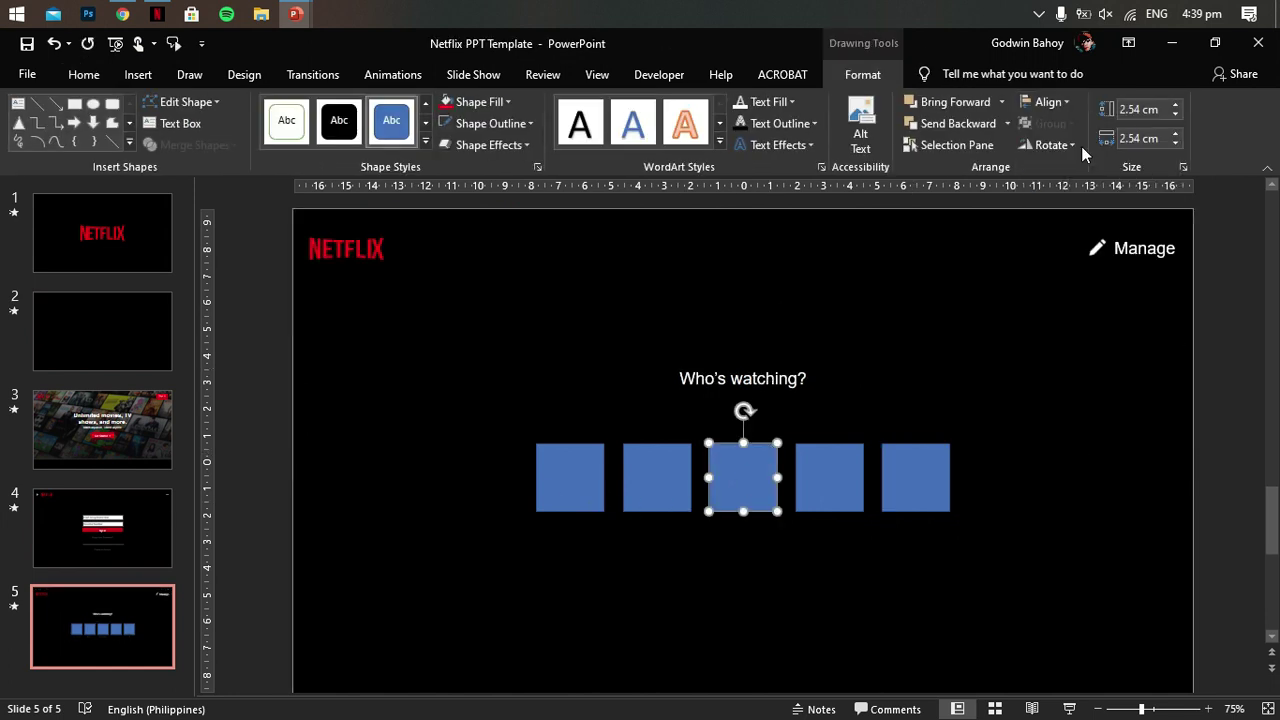
left_click_drag(837, 482, 822, 479)
left_click(920, 480)
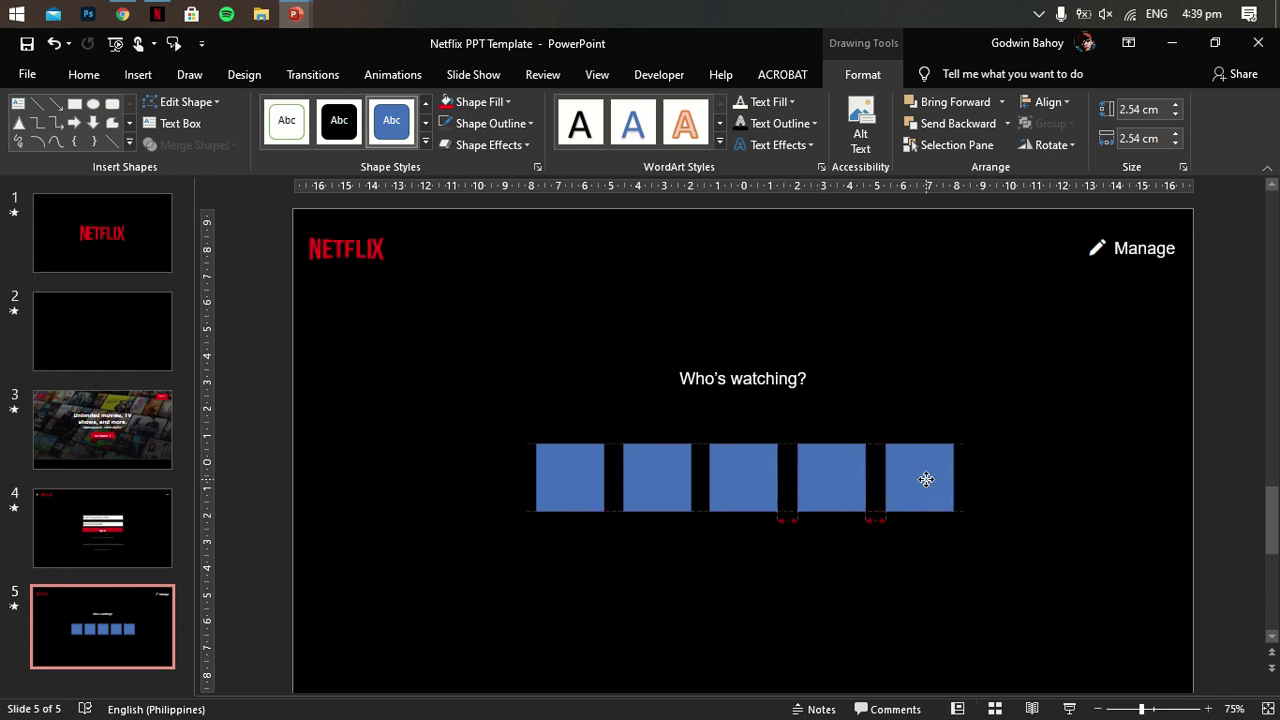
left_click_drag(678, 491, 678, 490)
left_click(1180, 414)
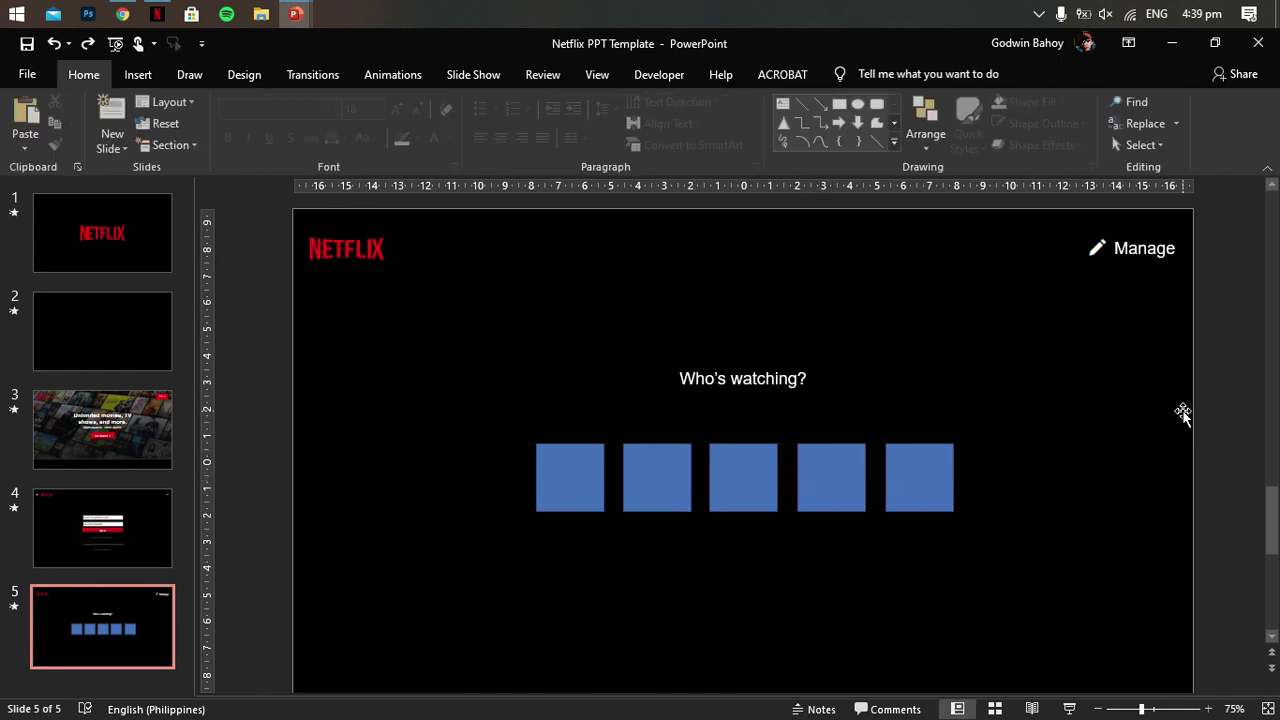
Step: Group the five squares and enlarge them proportionally
left_click(577, 490)
left_click(660, 490, "shift")
left_click(757, 491, "shift")
left_click(845, 493, "shift")
left_click(905, 502, "shift")
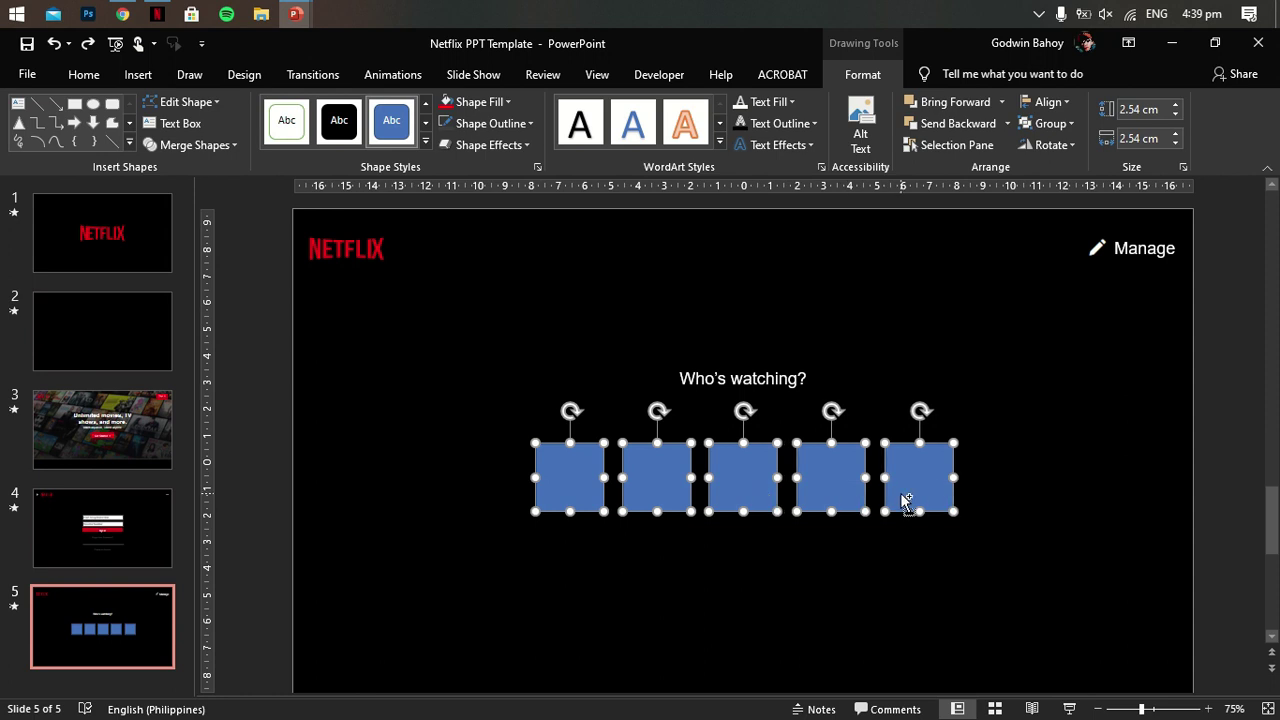
key("ctrl+g")
left_click_drag(955, 512, 960, 525, "shift")
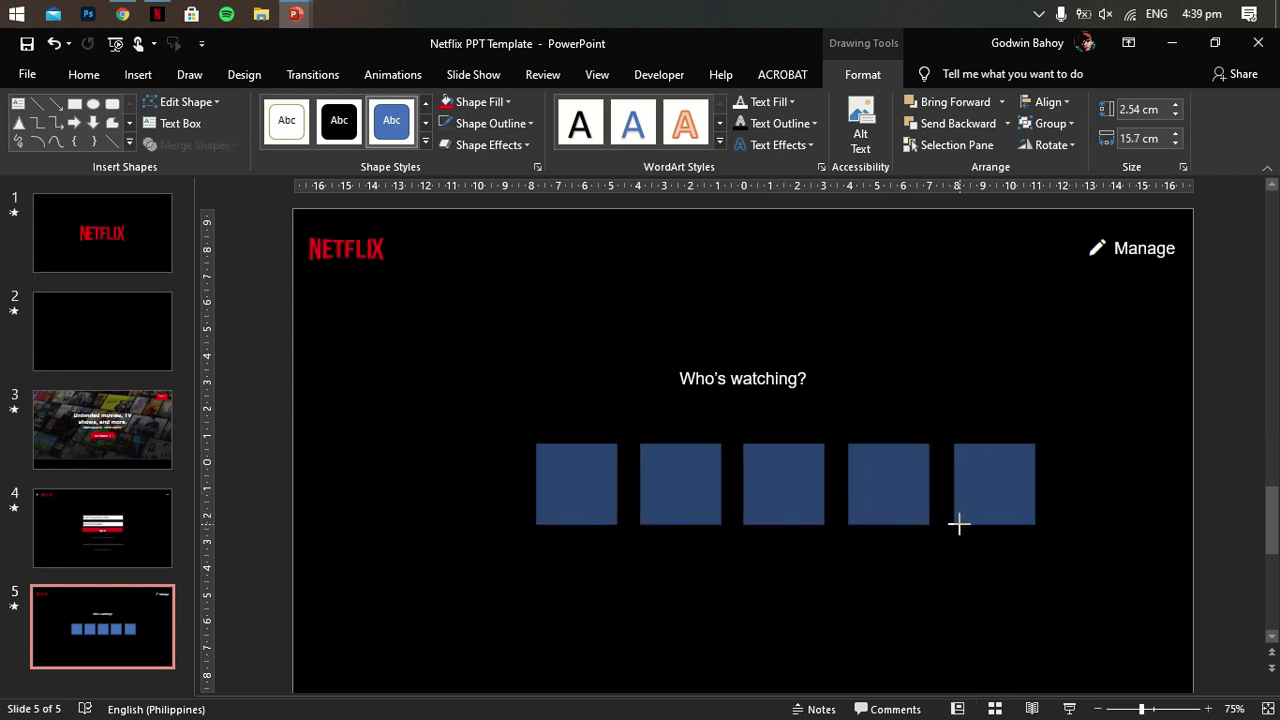
Step: Centre the row of squares on the slide and raise it just below the heading
left_click(1045, 101)
left_click(1072, 149)
left_click_drag(851, 474, 851, 447)
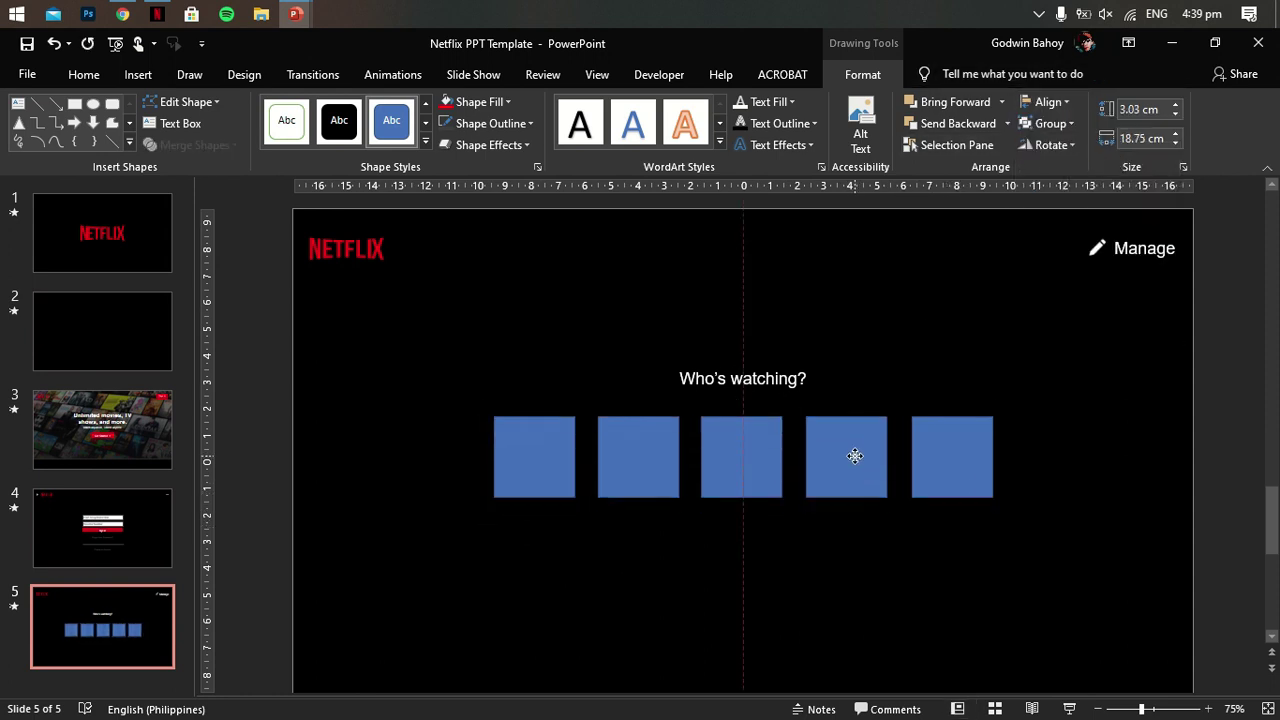
left_click(791, 378)
left_click(1002, 365)
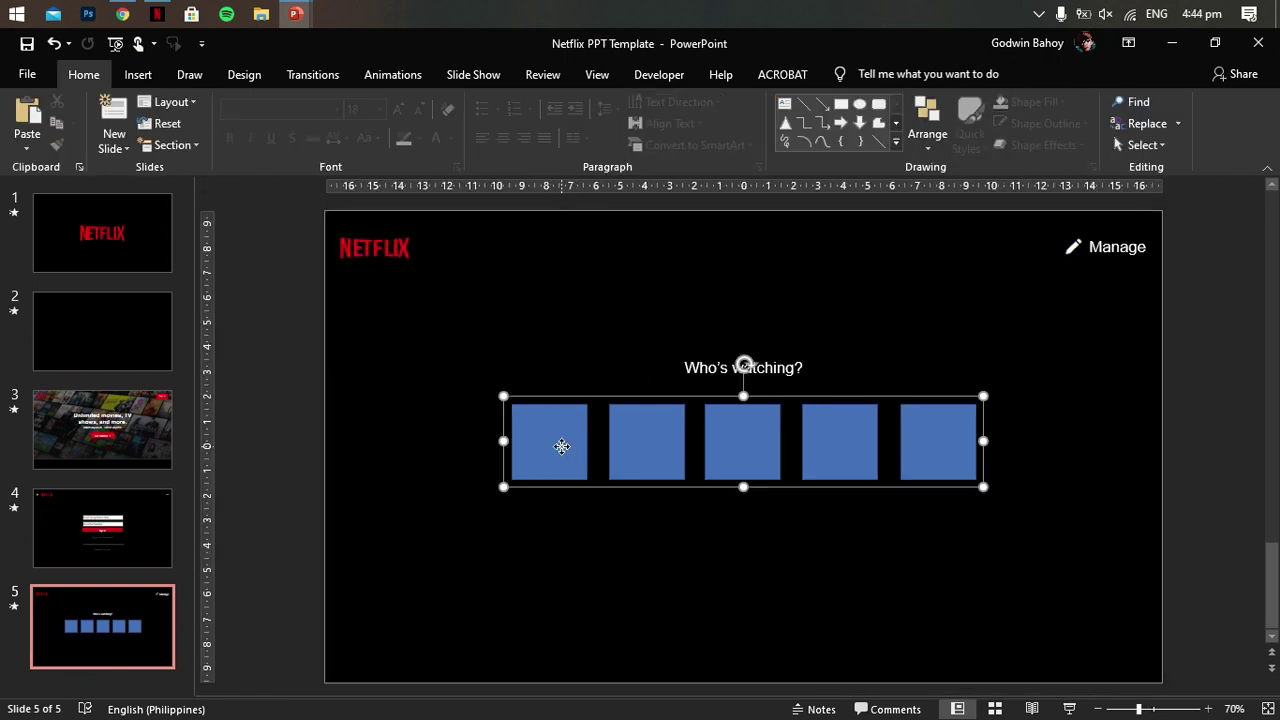
Step: Ungroup the five squares and fill the first square with the orange avatar picture
left_click(1047, 123)
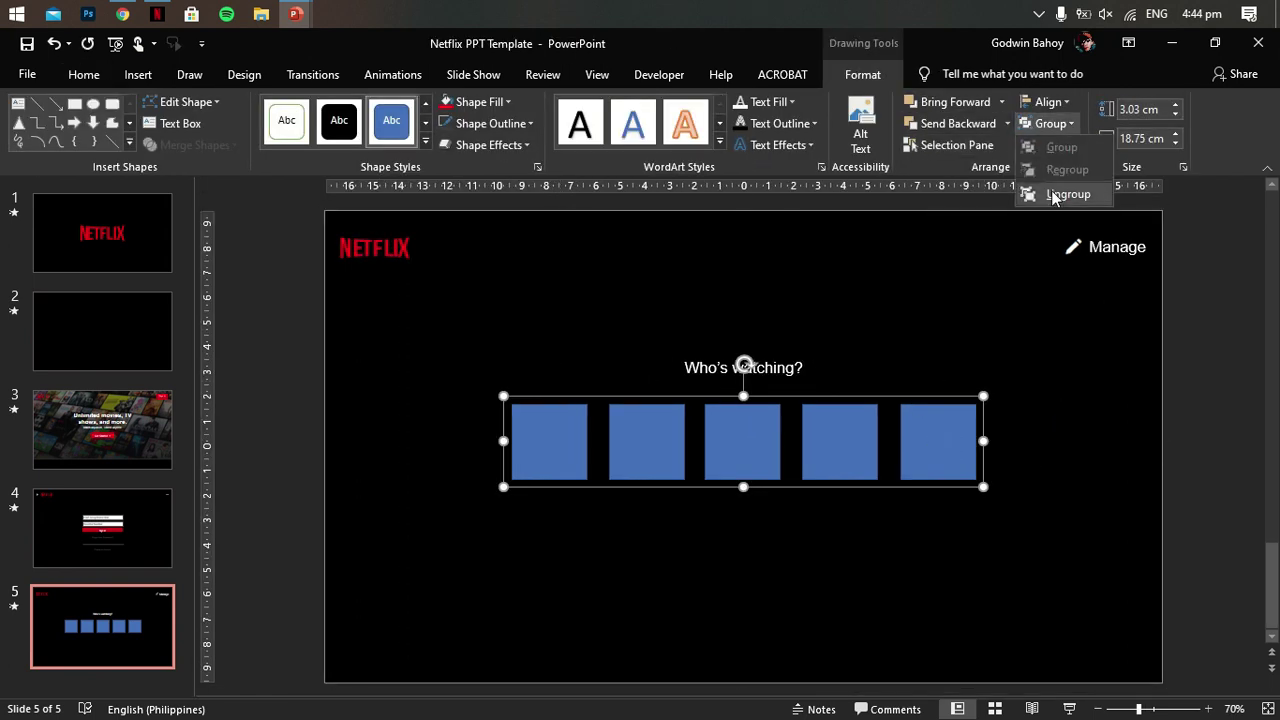
left_click(1063, 194)
left_click(549, 441)
left_click(481, 102)
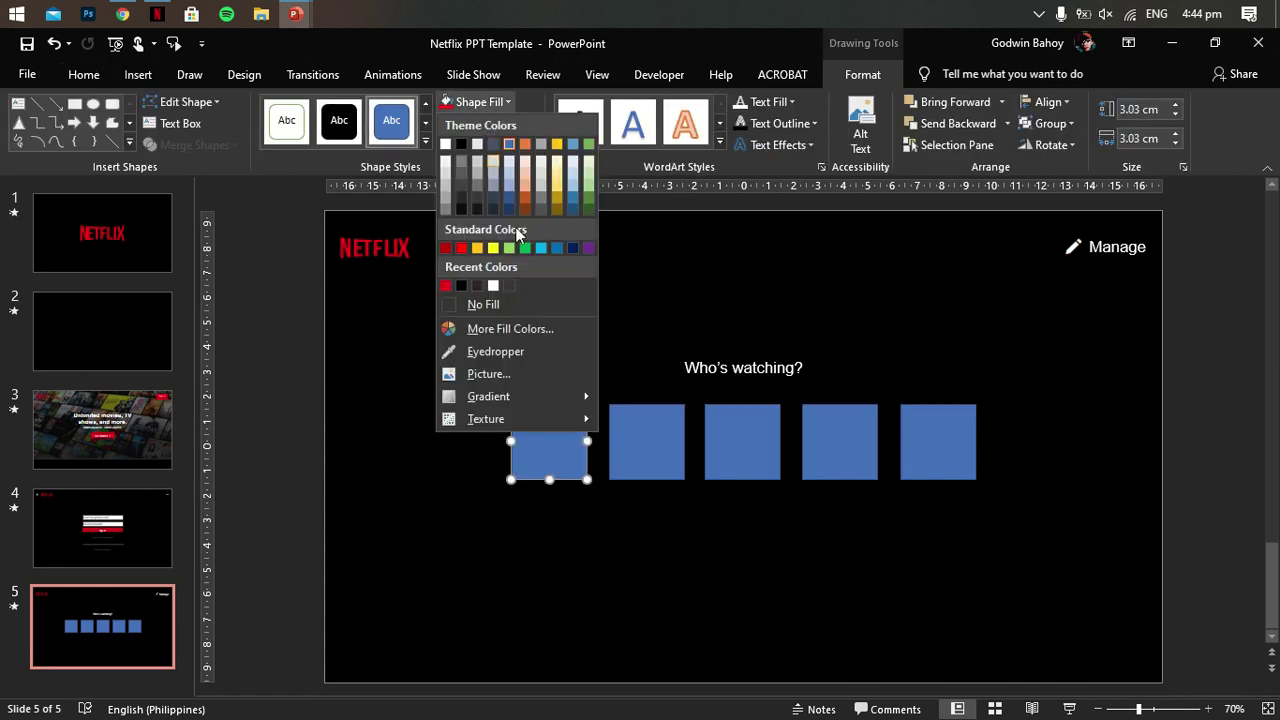
left_click(480, 369)
left_click(585, 342)
double_click(726, 350)
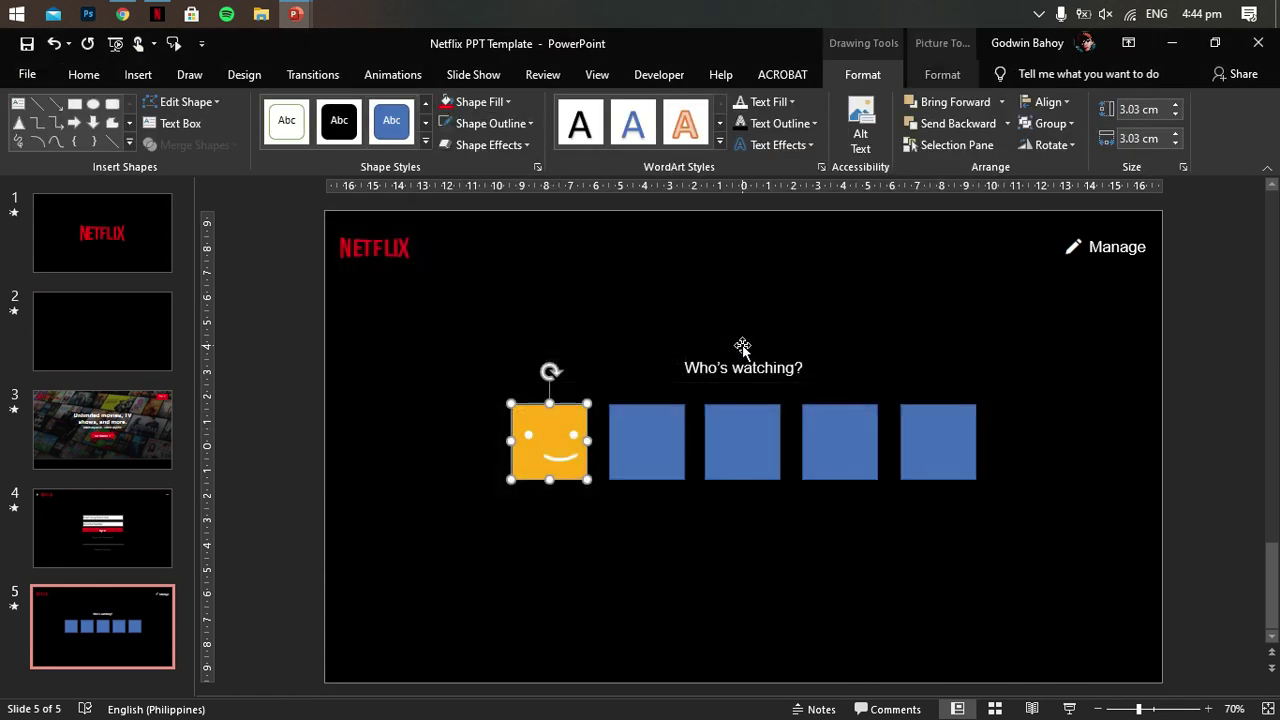
key("Tab")
Step: Select all five squares together and review their shape outline options
left_click(558, 408)
left_click(634, 451, "shift")
left_click(742, 445, "shift")
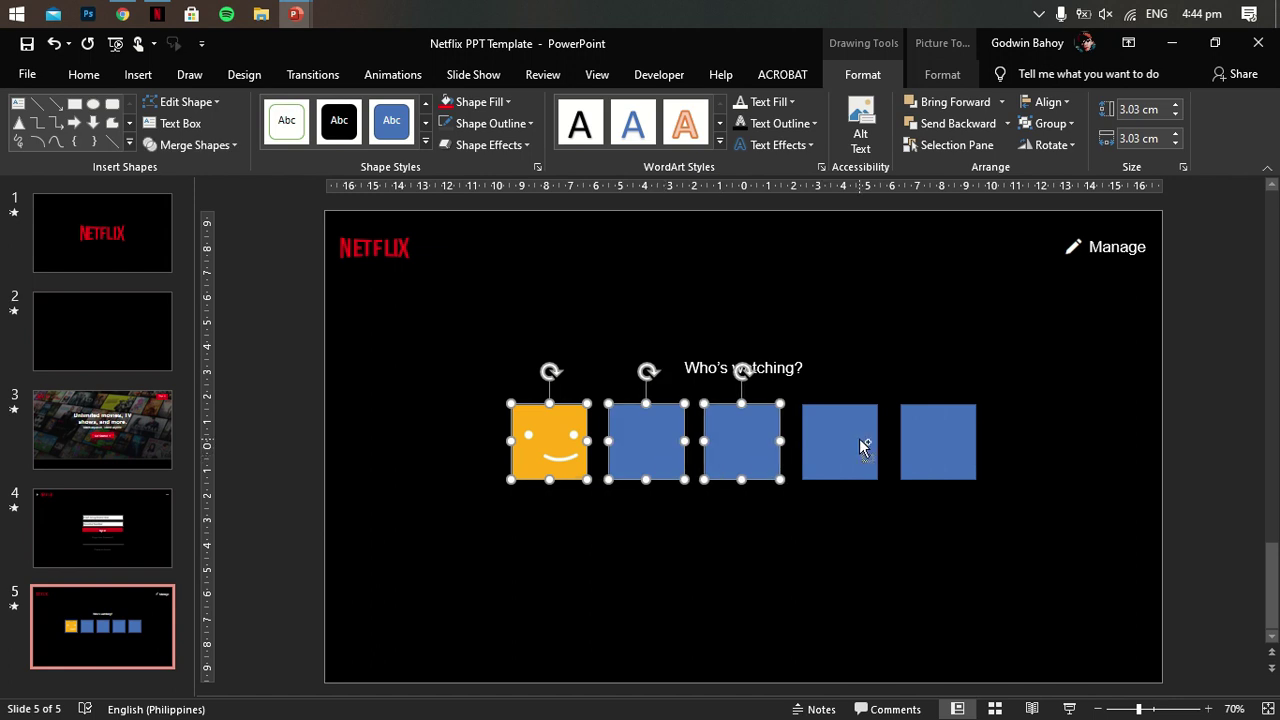
left_click(863, 443, "shift")
left_click(934, 456, "shift")
left_click(490, 123)
left_click(320, 466)
left_click(320, 466)
Step: Fill the second square with the green avatar picture
left_click(668, 434)
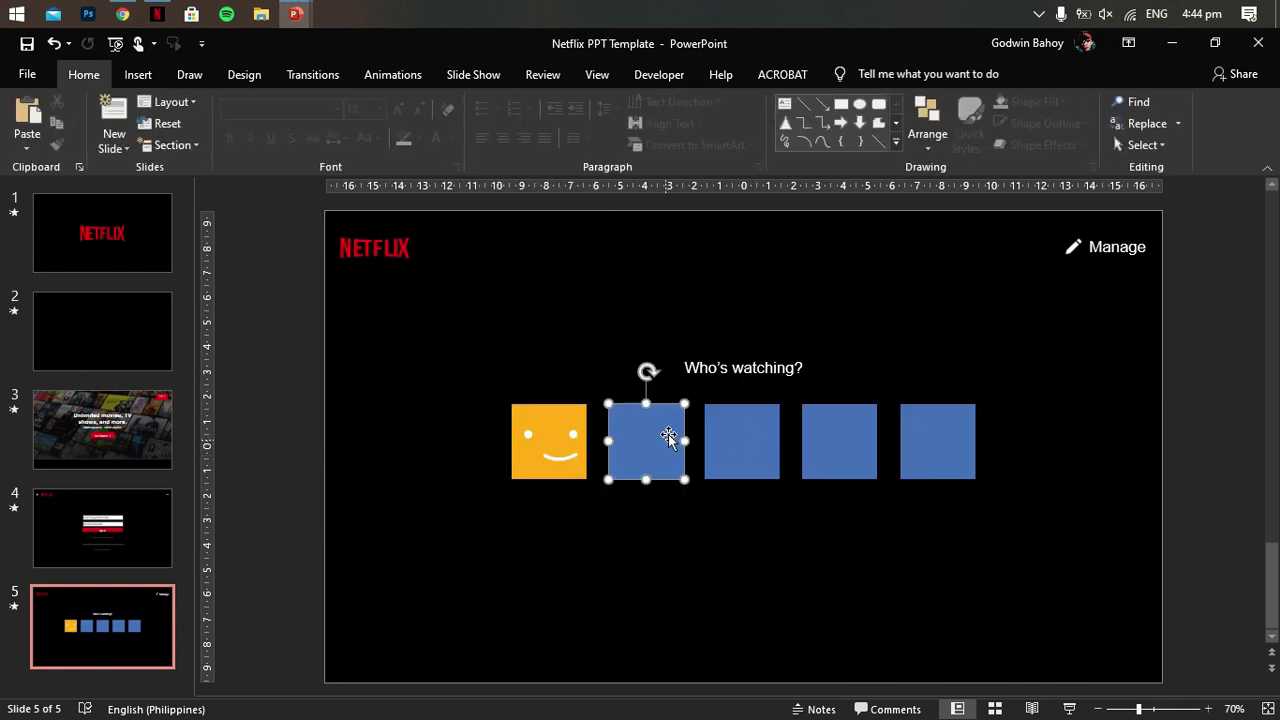
left_click(862, 74)
left_click(481, 102)
left_click(497, 373)
left_click(586, 350)
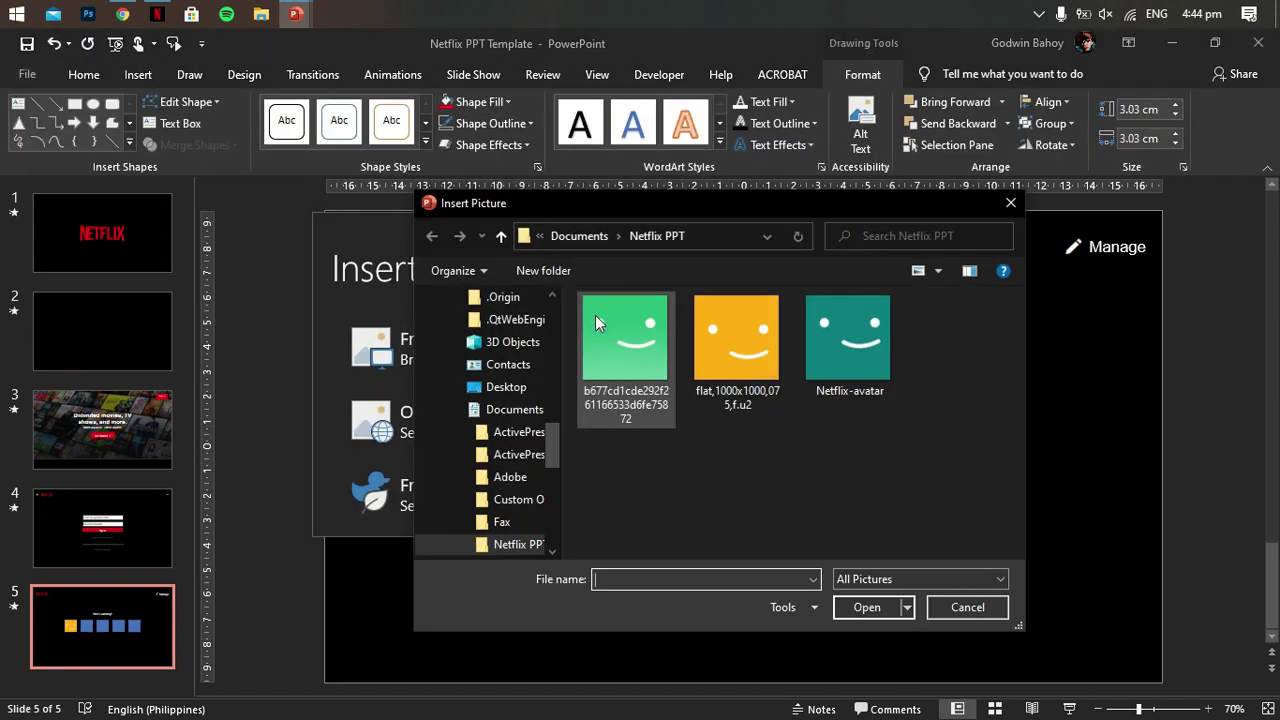
double_click(595, 300)
key("Tab")
Step: Fill the third and fourth squares with the teal and red avatar pictures
left_click(481, 102)
left_click(500, 371)
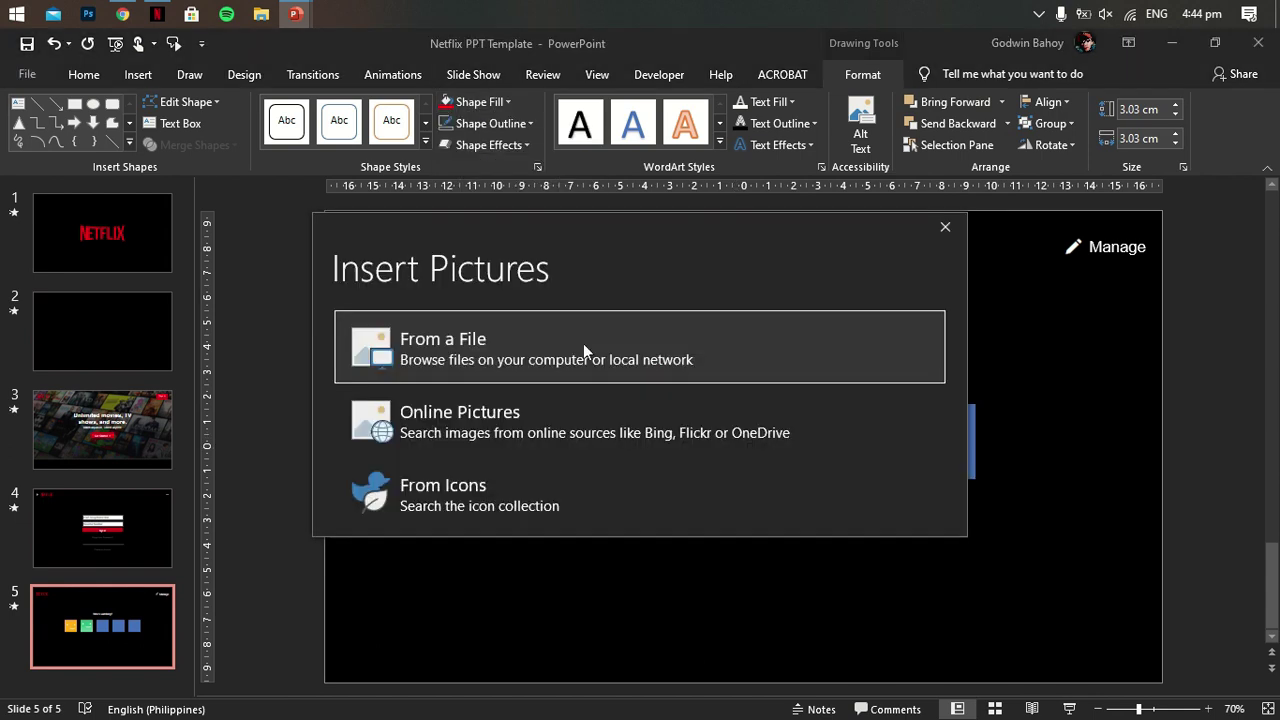
left_click(586, 350)
double_click(843, 278)
left_click(860, 477)
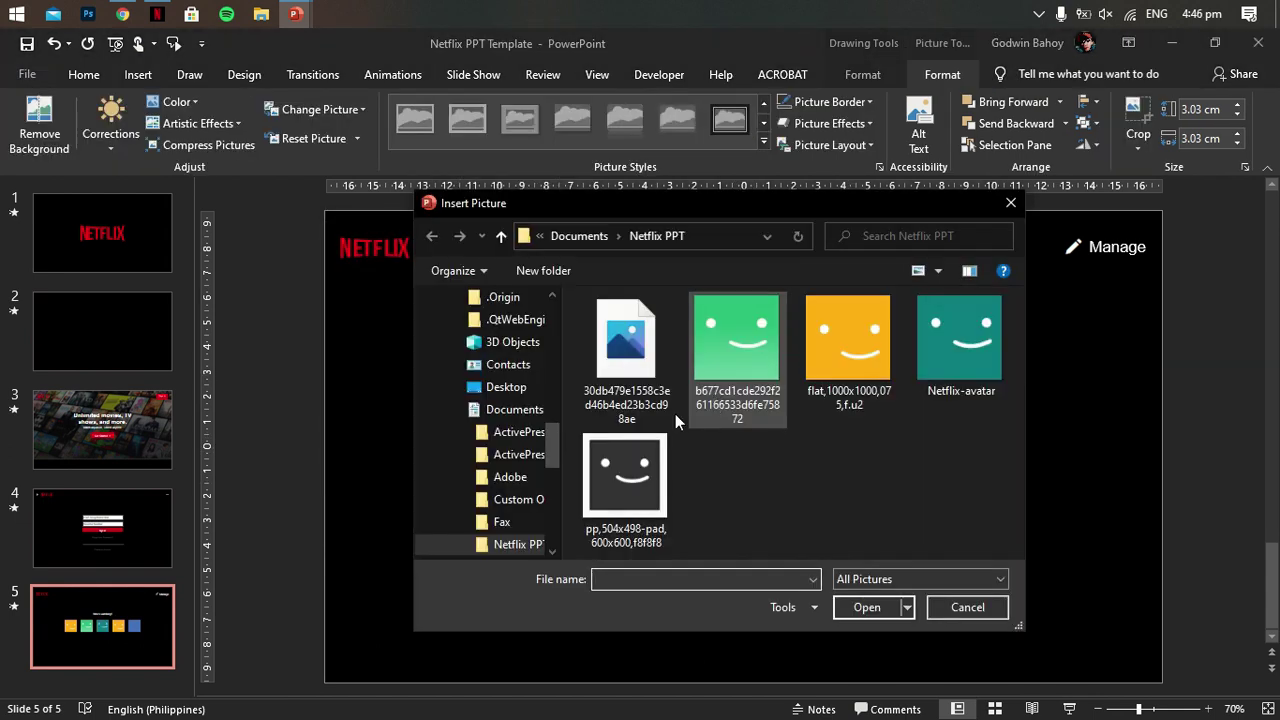
left_click(555, 255)
left_click(866, 606)
Step: Fill the fifth square with the dark grey smiley avatar picture
key("Tab")
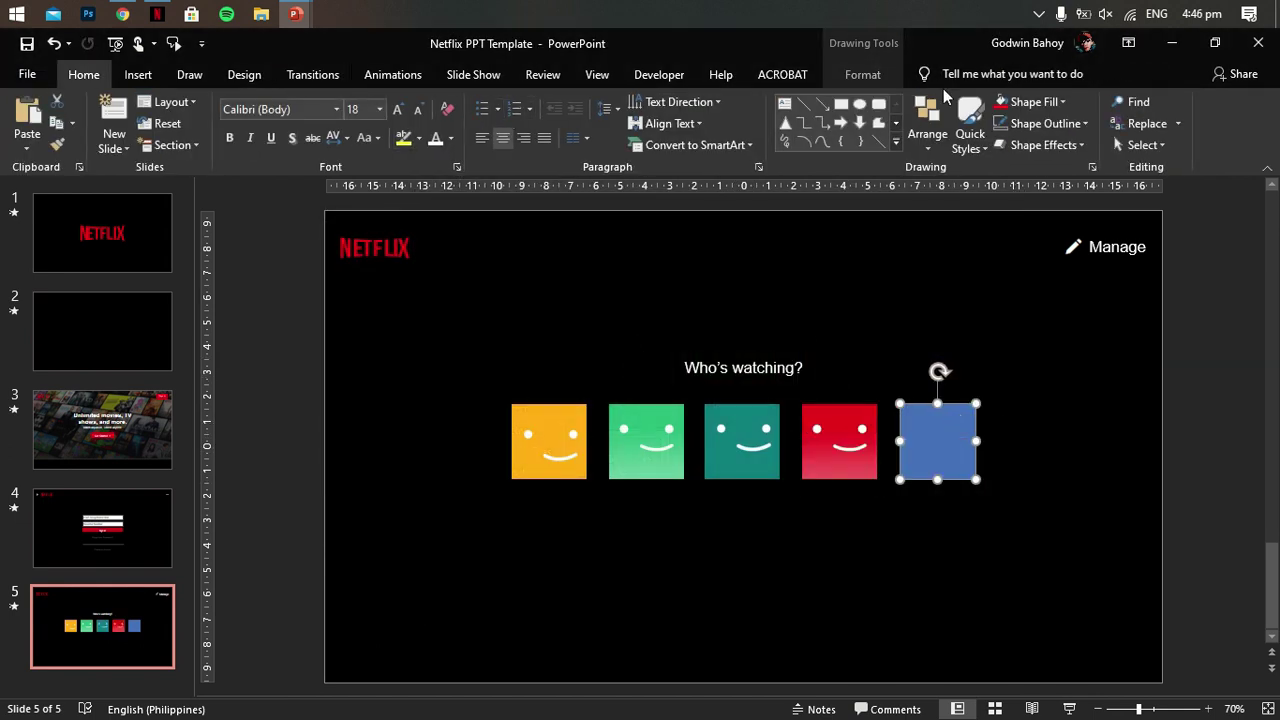
left_click(862, 74)
left_click(481, 102)
left_click(500, 371)
left_click(586, 350)
double_click(725, 342)
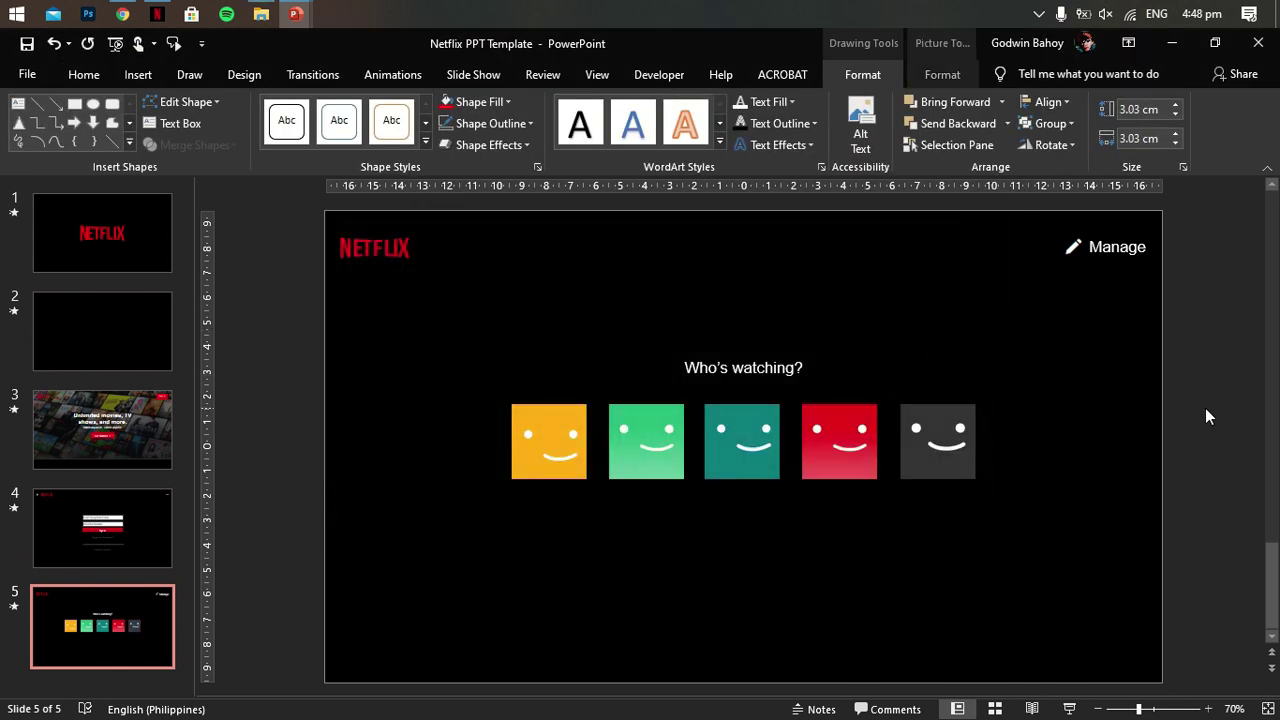
Step: Change the heading from "Who's watching?" to "Who's presenting?"
left_click(1207, 415)
double_click(780, 368)
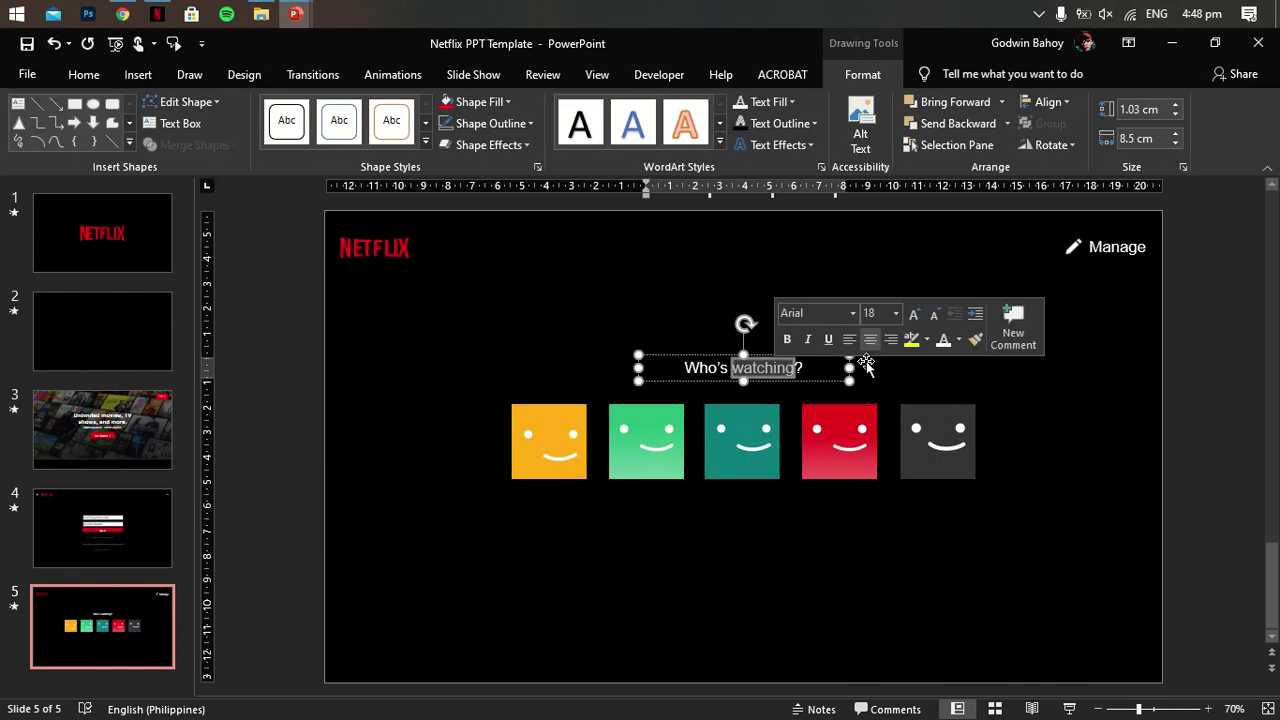
type("presen")
left_click(1234, 414)
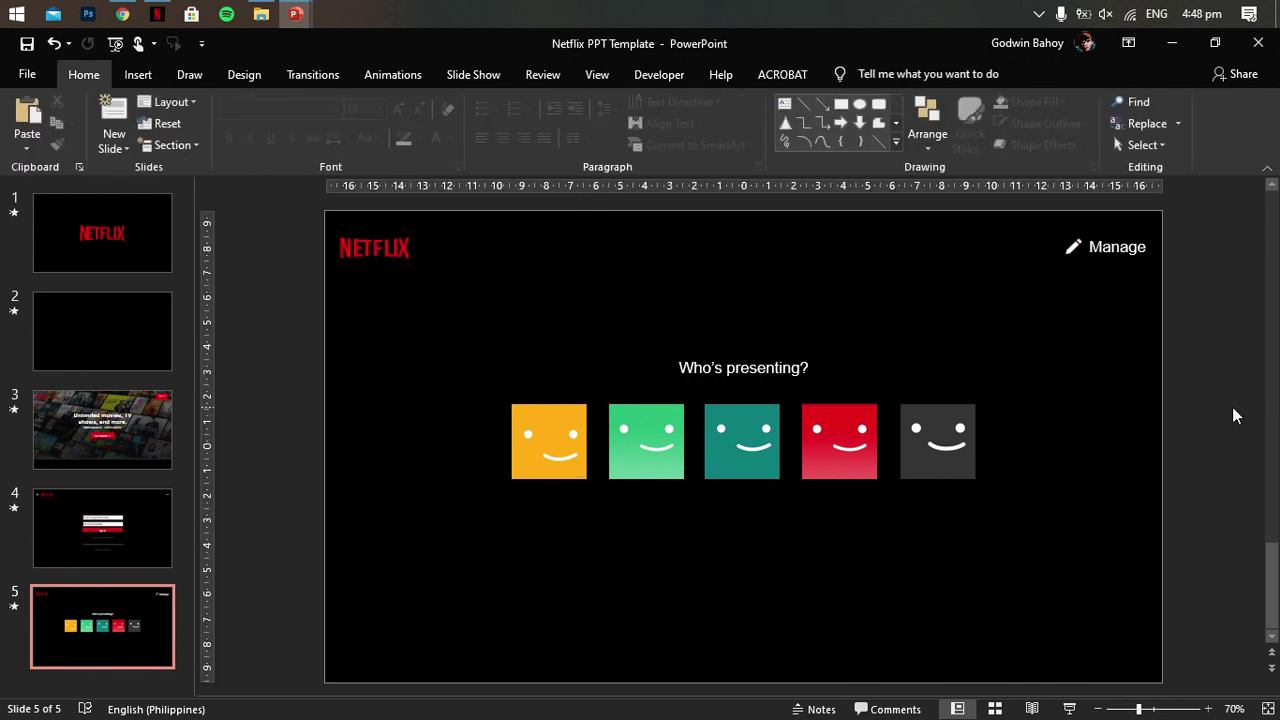
Step: Place a copy of the heading under the yellow face as a grey "Name 1" label
mouse_move(519, 3)
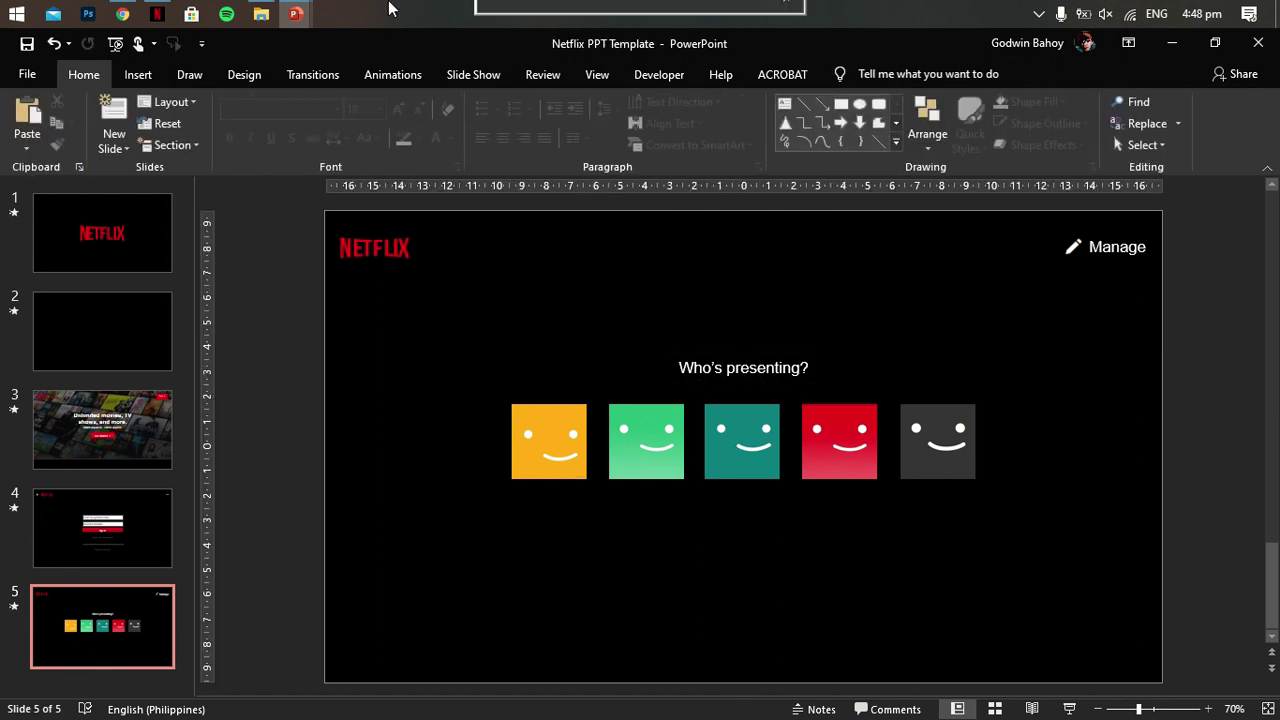
mouse_move(778, 358)
left_mouse_down()
mouse_move(660, 487)
mouse_move(590, 500)
left_mouse_up()
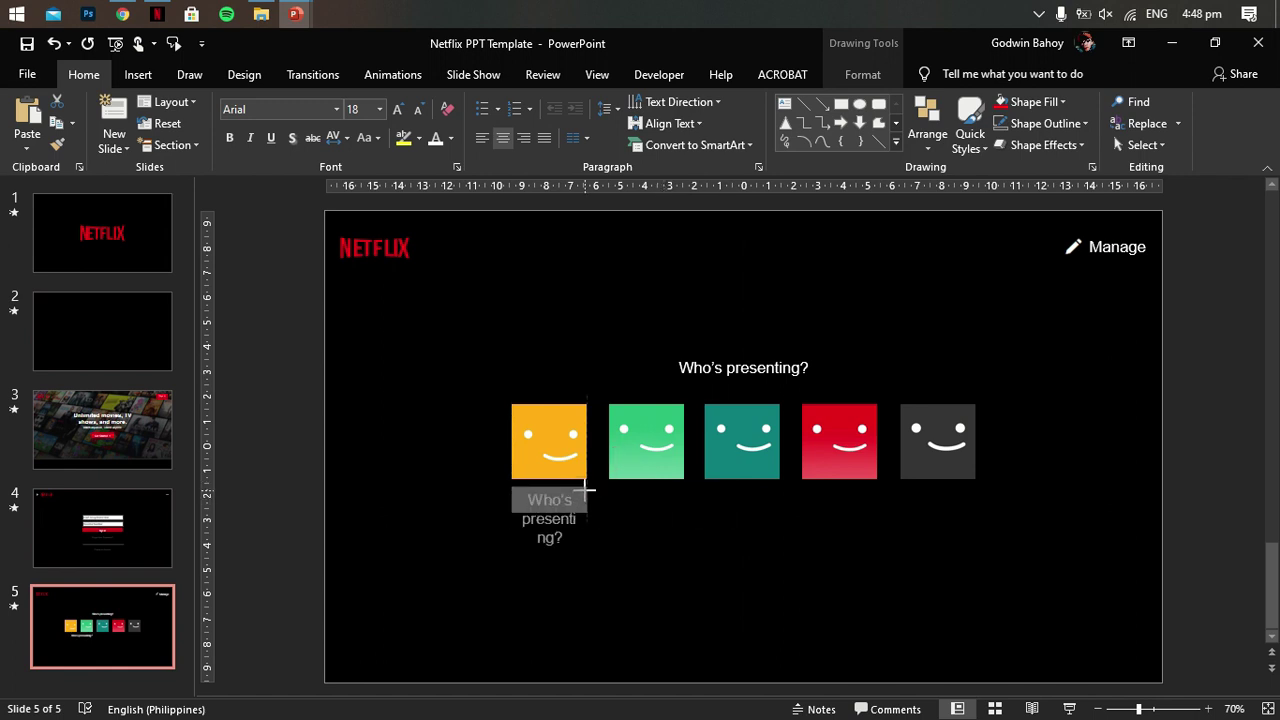
scroll(551, 491, "up", 5)
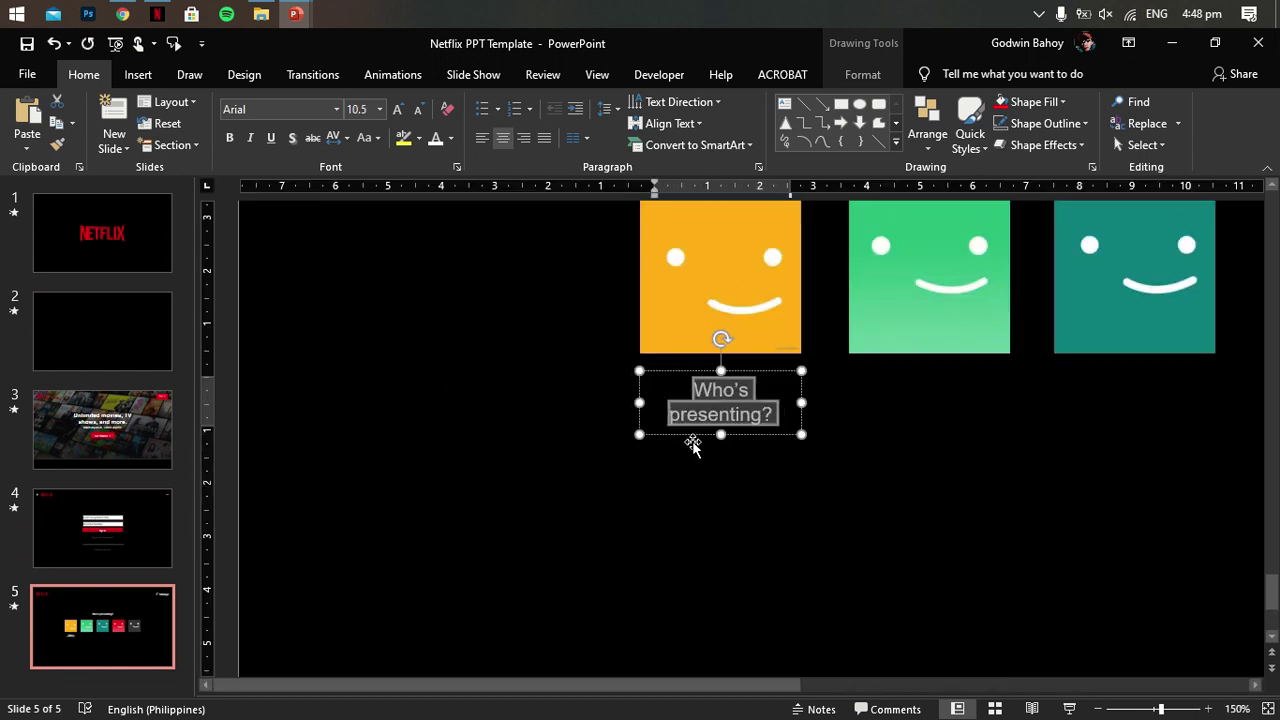
type("Name 1")
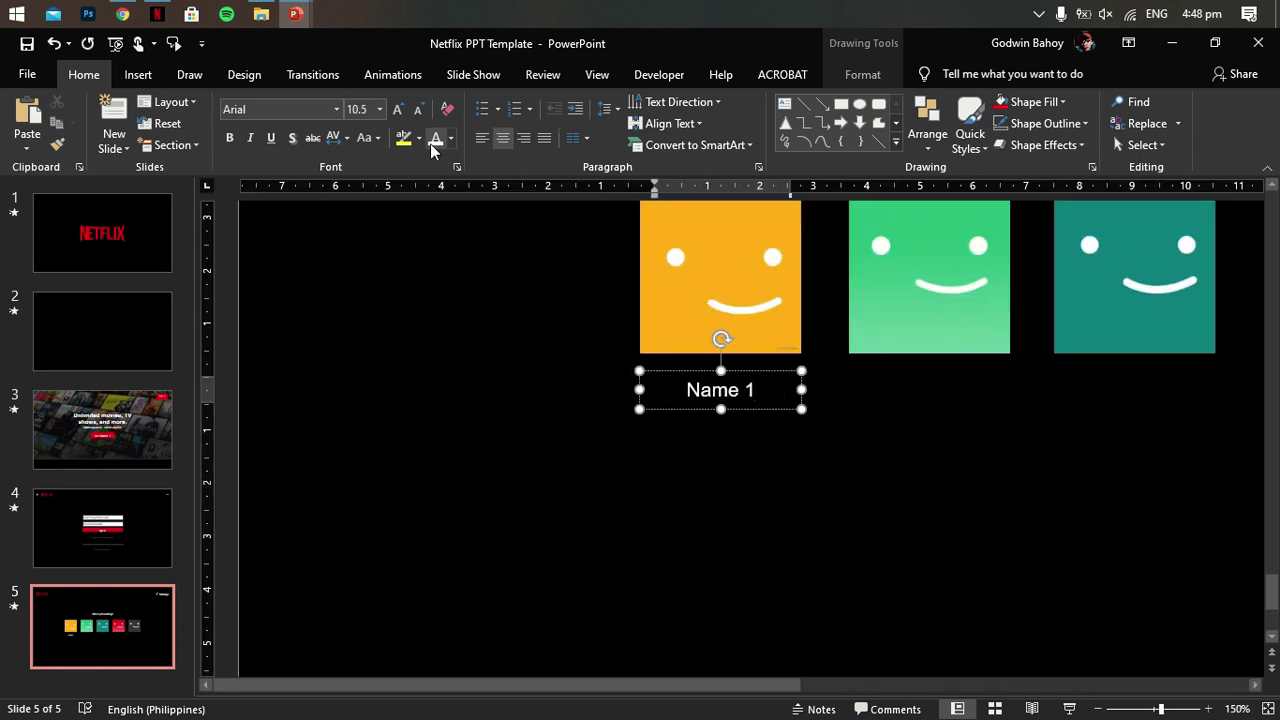
key("ctrl+a")
left_click(450, 138)
left_click(431, 236)
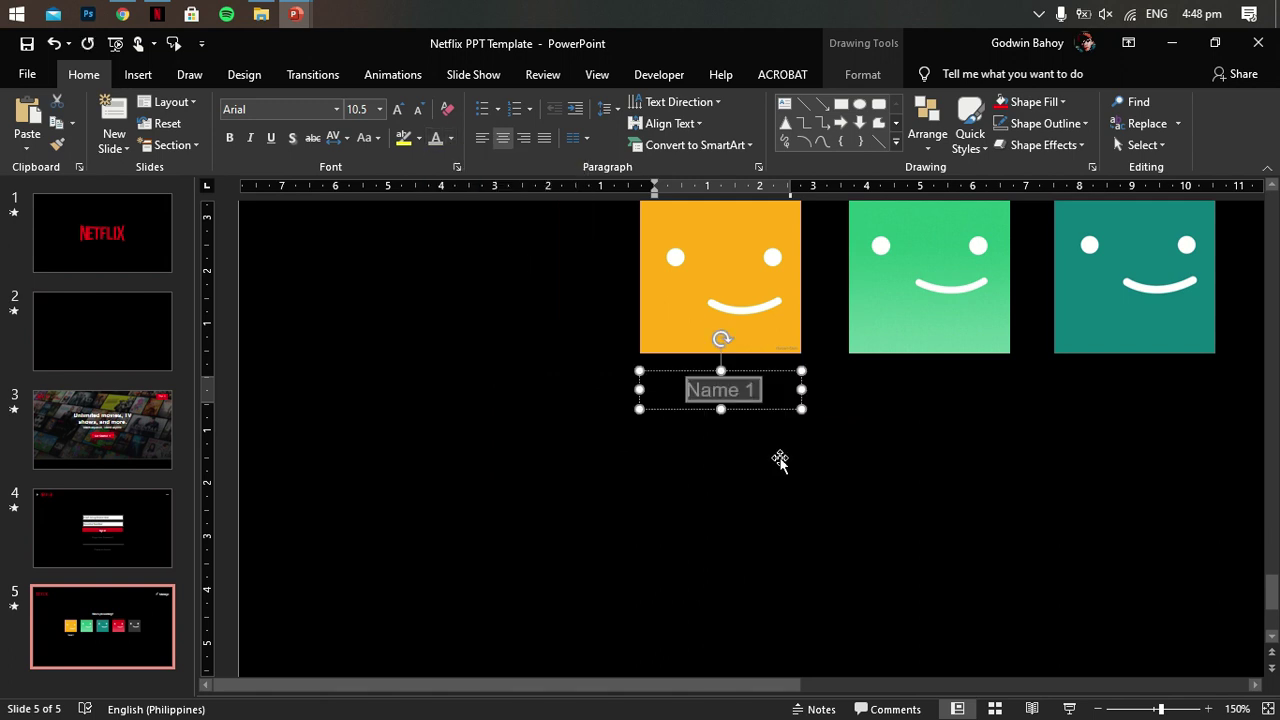
Step: Copy the label under the other faces and renumber the green tile's label "Name 2"
left_click_drag(770, 378, 979, 380, "ctrl")
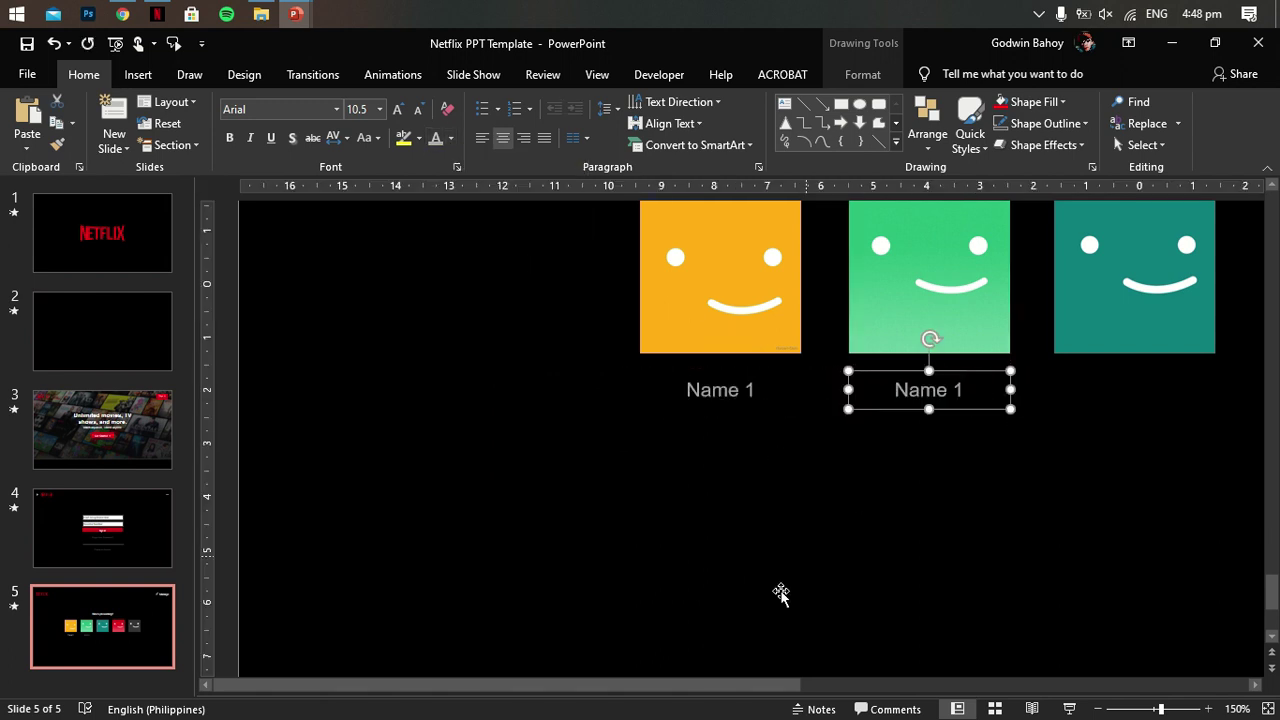
left_click_drag(750, 688, 978, 692)
left_click_drag(566, 370, 1196, 397, "ctrl")
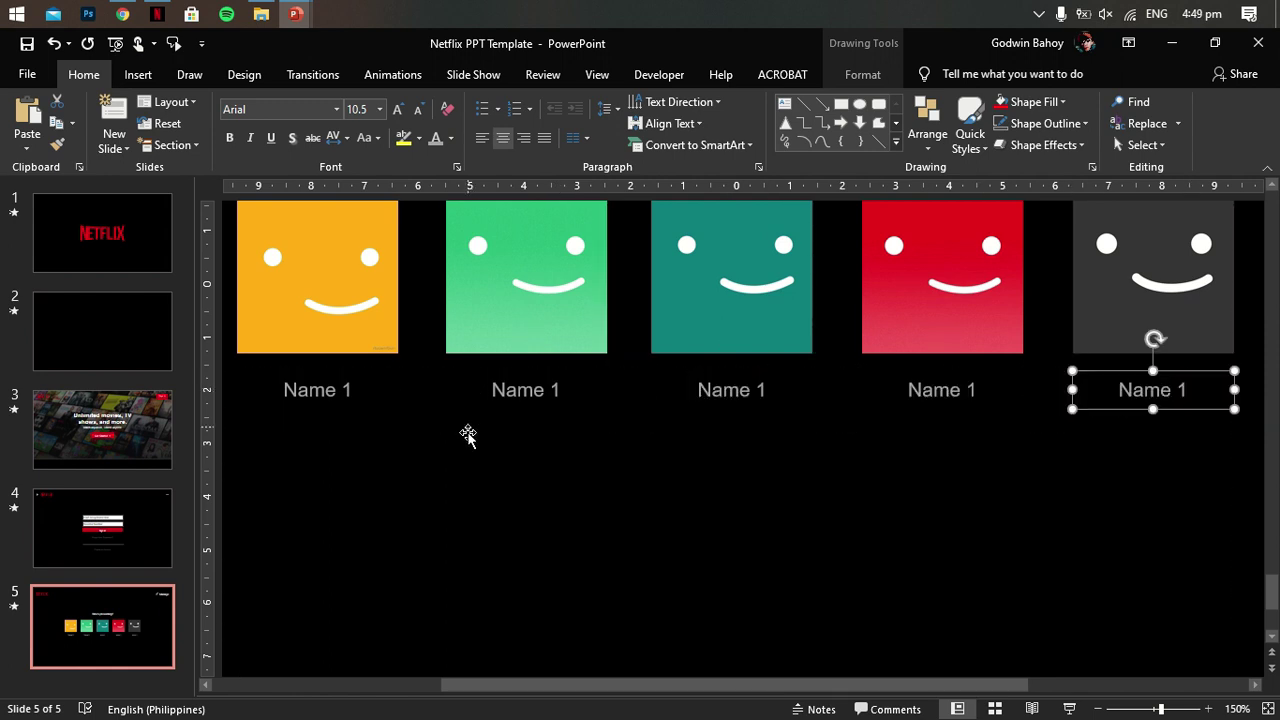
double_click(558, 390)
type("2")
Step: Renumber the teal, red and dark tiles' labels to Name 3, Name 4 and Name 5
double_click(764, 390)
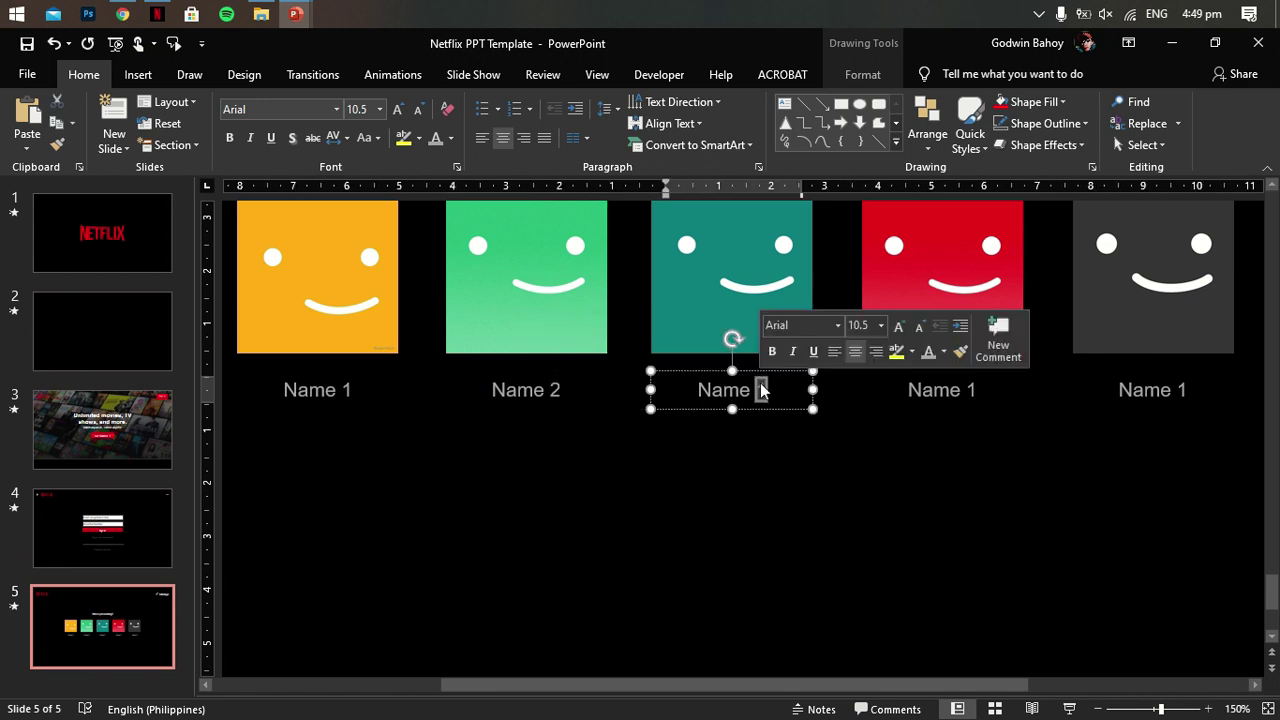
type("3")
double_click(972, 390)
type("4")
double_click(1184, 390)
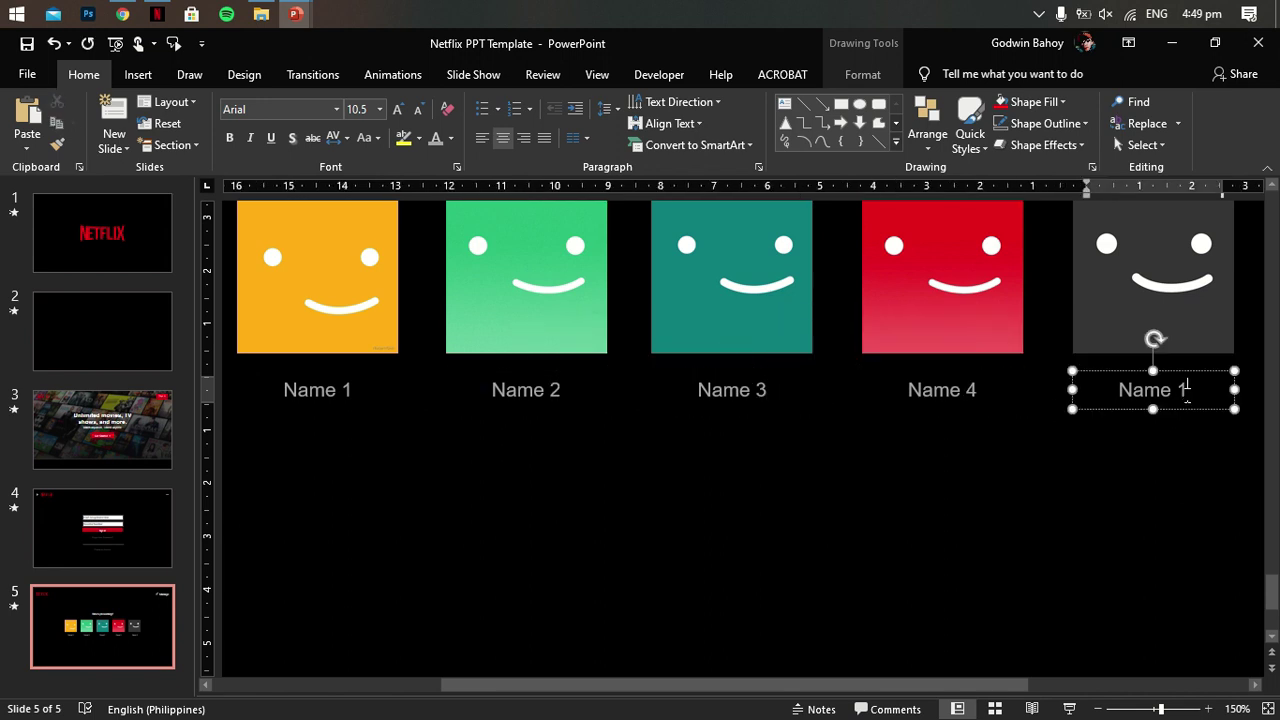
type("5")
left_click(1020, 517)
scroll(1024, 500, "down", 5, "ctrl")
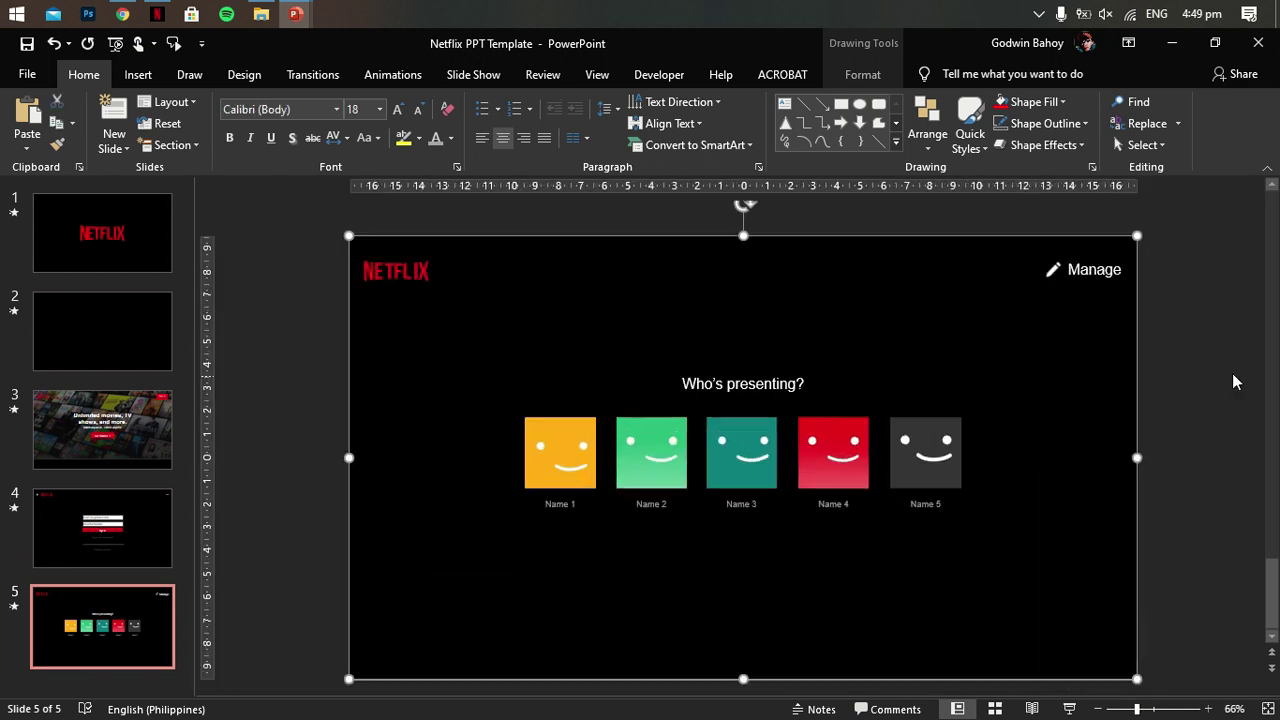
Step: Group the NETFLIX logo, the Manage text and the background picture
left_click(1225, 370)
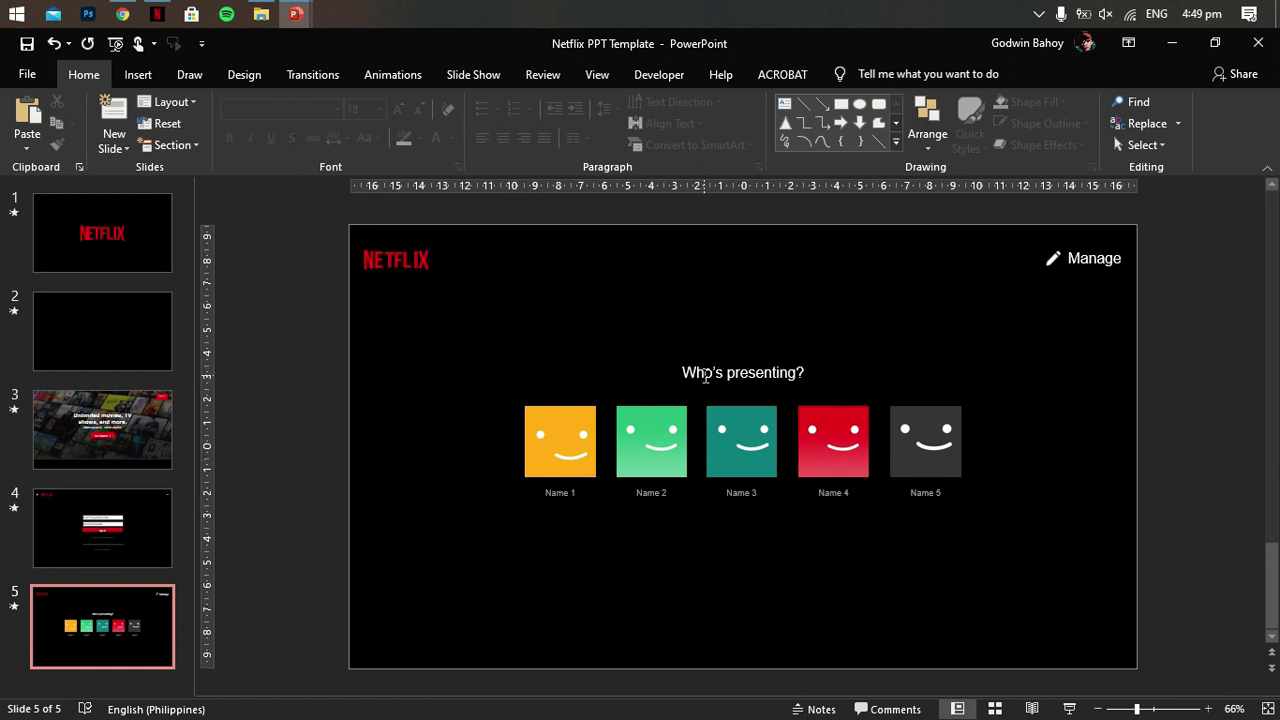
key("ctrl+a")
left_click(414, 263)
left_click(1130, 278, "shift")
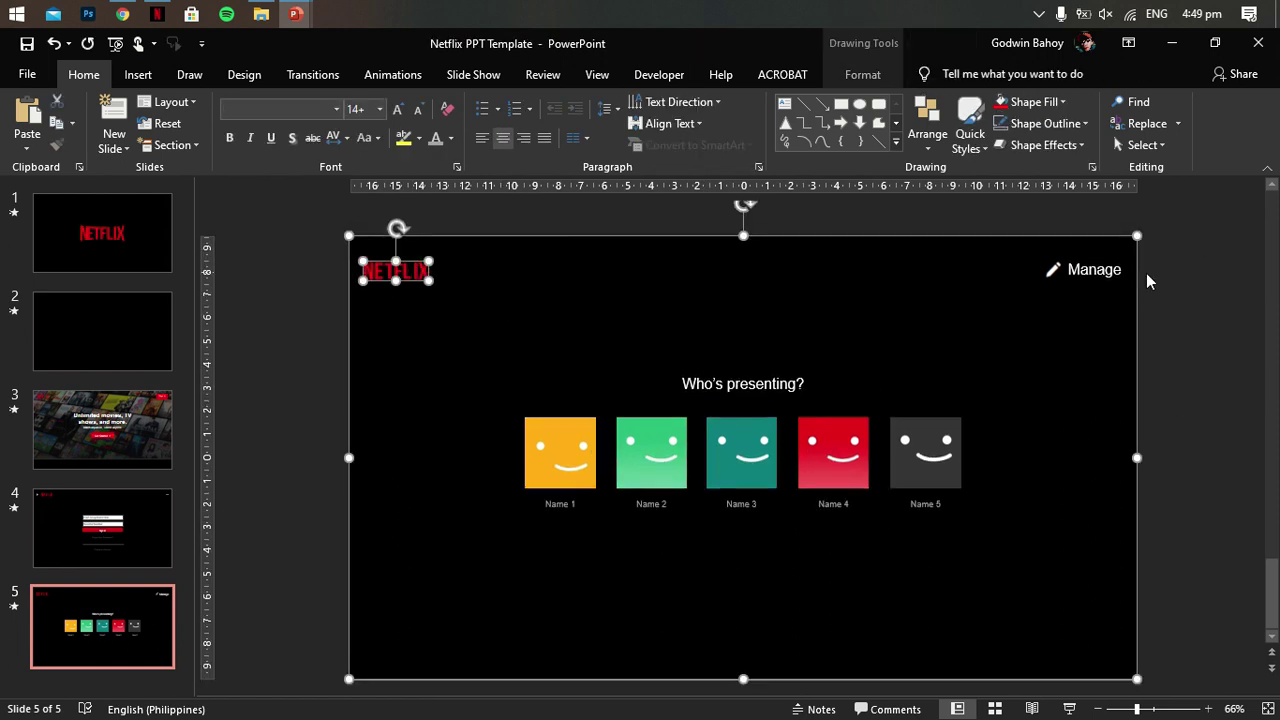
left_click(1145, 276, "shift")
key("ctrl+g")
Step: Group the yellow, green and teal face tiles each with its name label
left_click(738, 442)
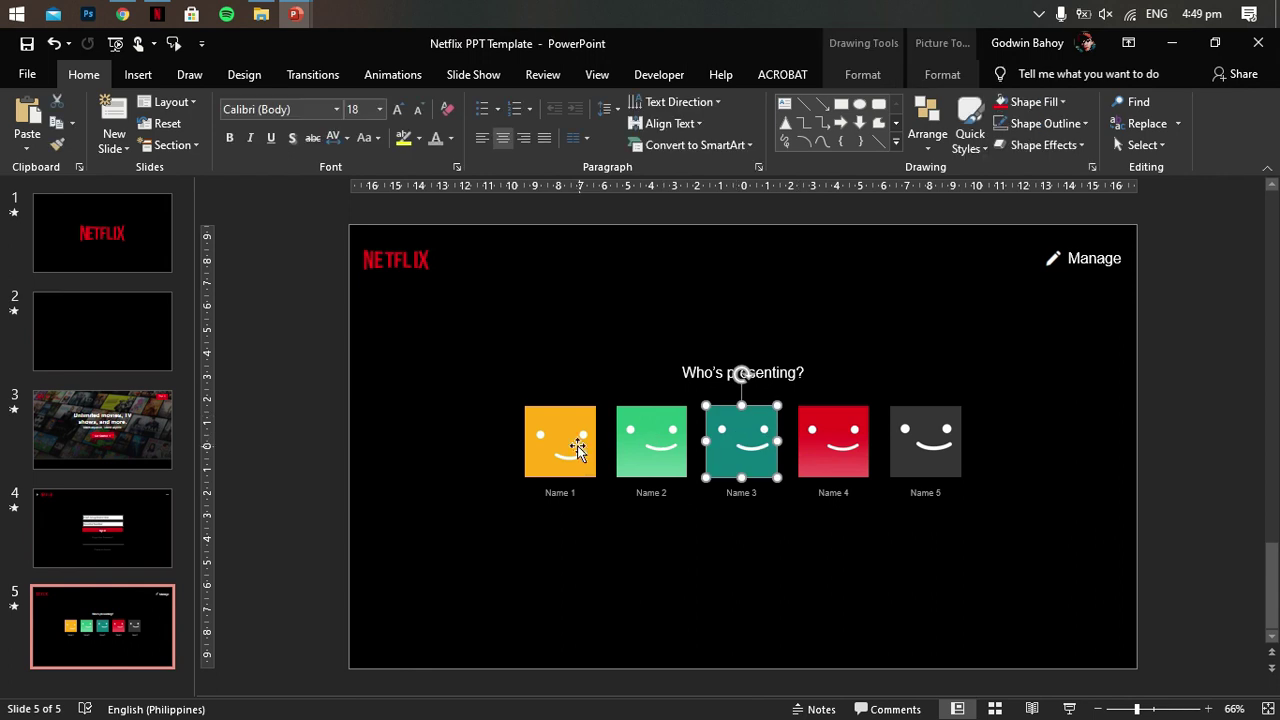
left_click(577, 445)
left_click(565, 492, "shift")
key("ctrl+g")
left_click(651, 445)
left_click(651, 493, "shift")
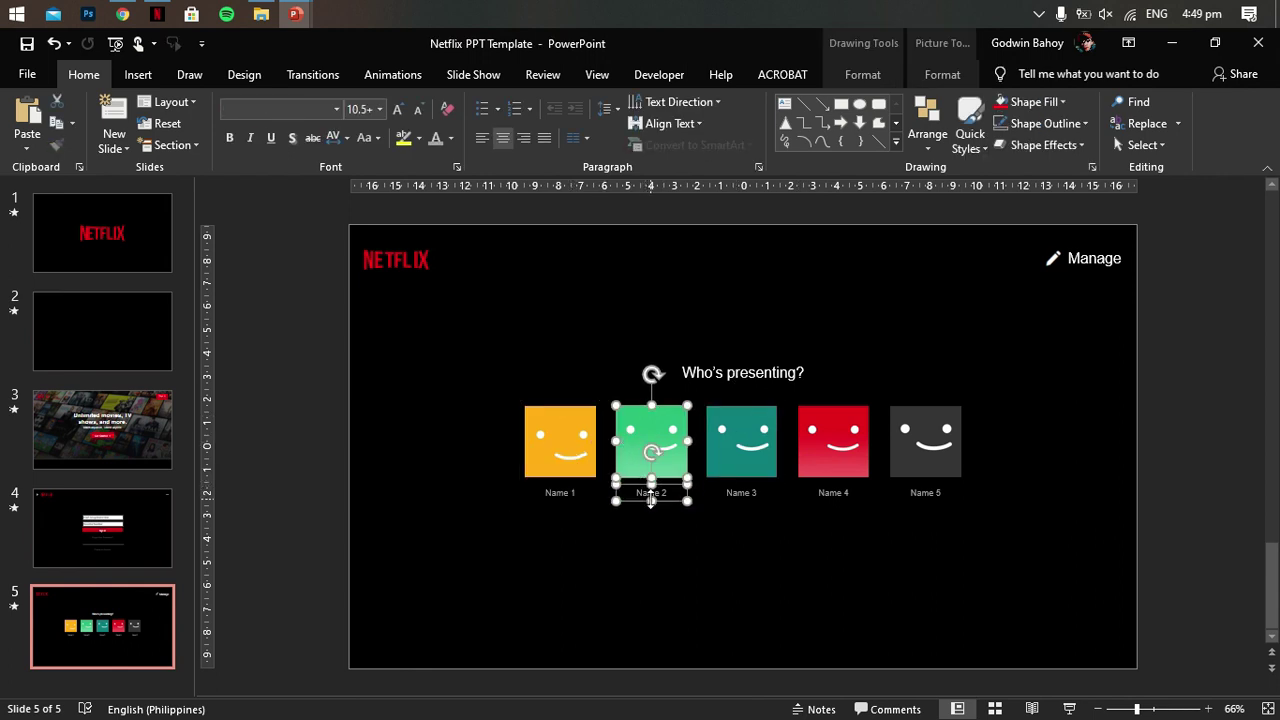
key("ctrl+g")
left_click(760, 434)
left_click(765, 493, "shift")
key("ctrl+g")
Step: Group the red and dark face tiles each with its name label
left_click(845, 445)
left_click(843, 492, "shift")
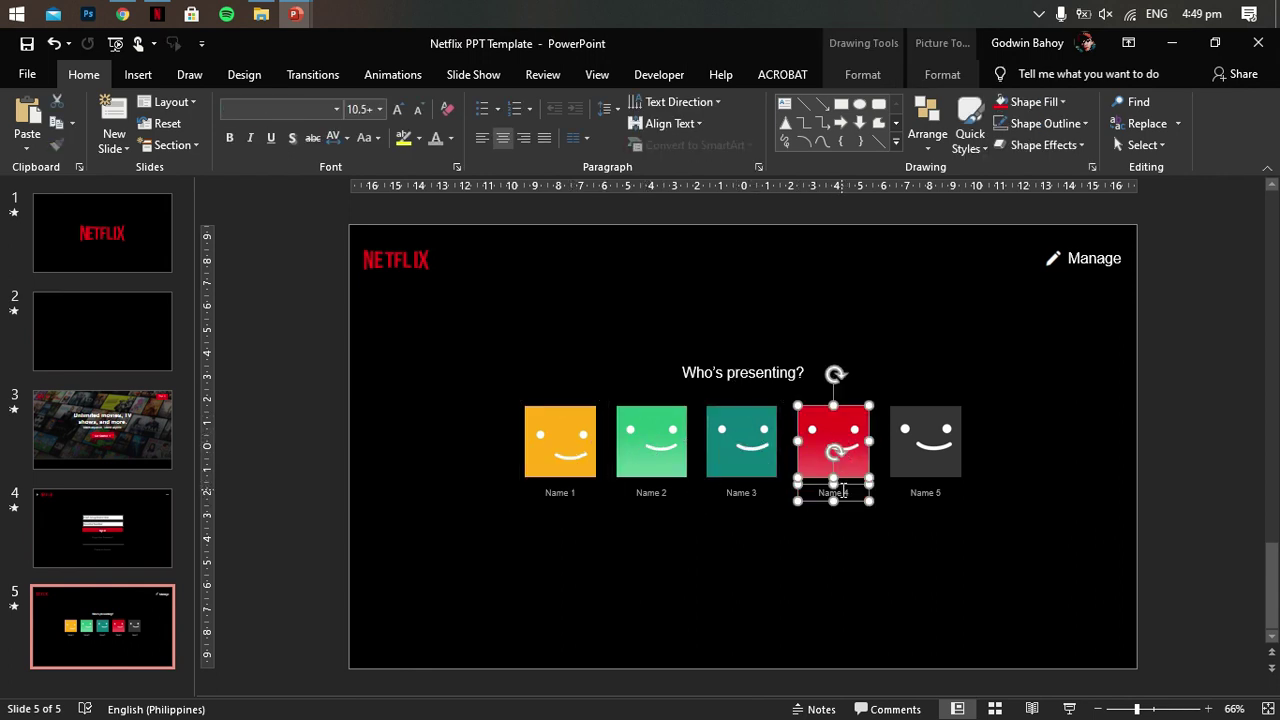
key("ctrl+g")
left_click(925, 440)
left_click(926, 492, "shift")
key("ctrl+g")
Step: Move the row of tile groups and the "Who's presenting?" heading slightly lower
left_click(838, 455, "shift")
left_click(750, 447, "shift")
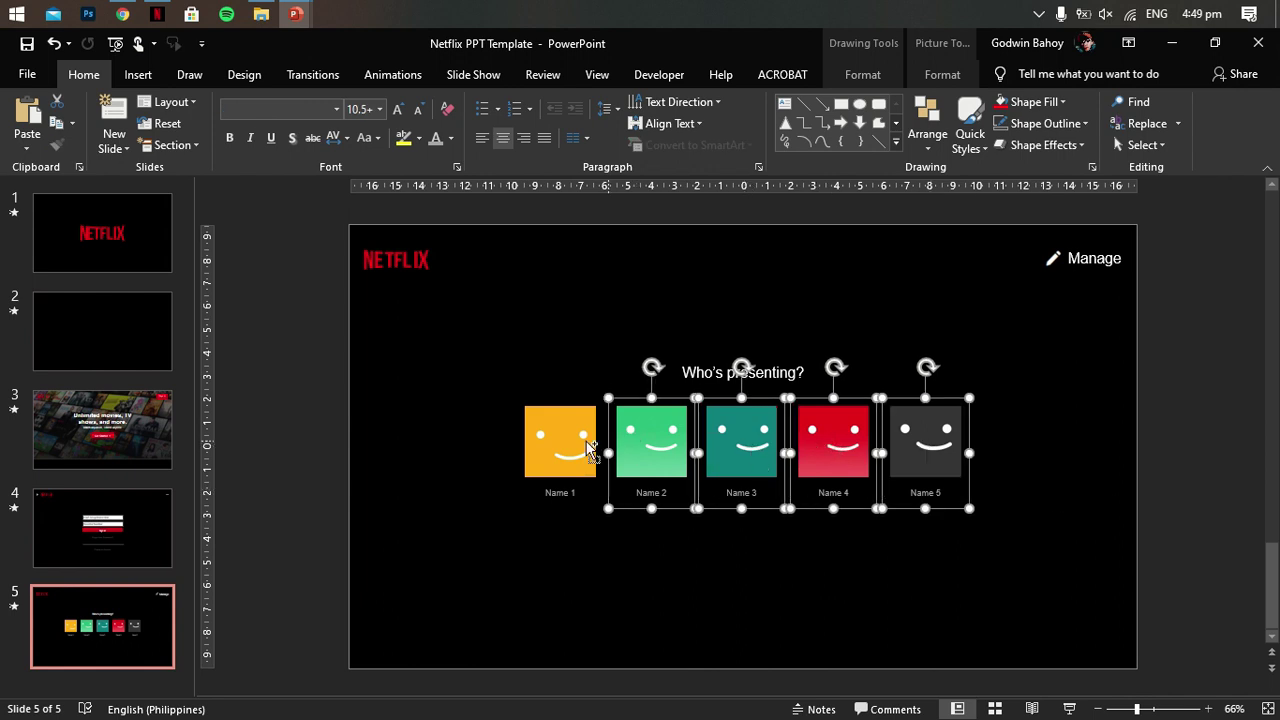
left_click(588, 450, "shift")
left_click_drag(748, 440, 748, 445)
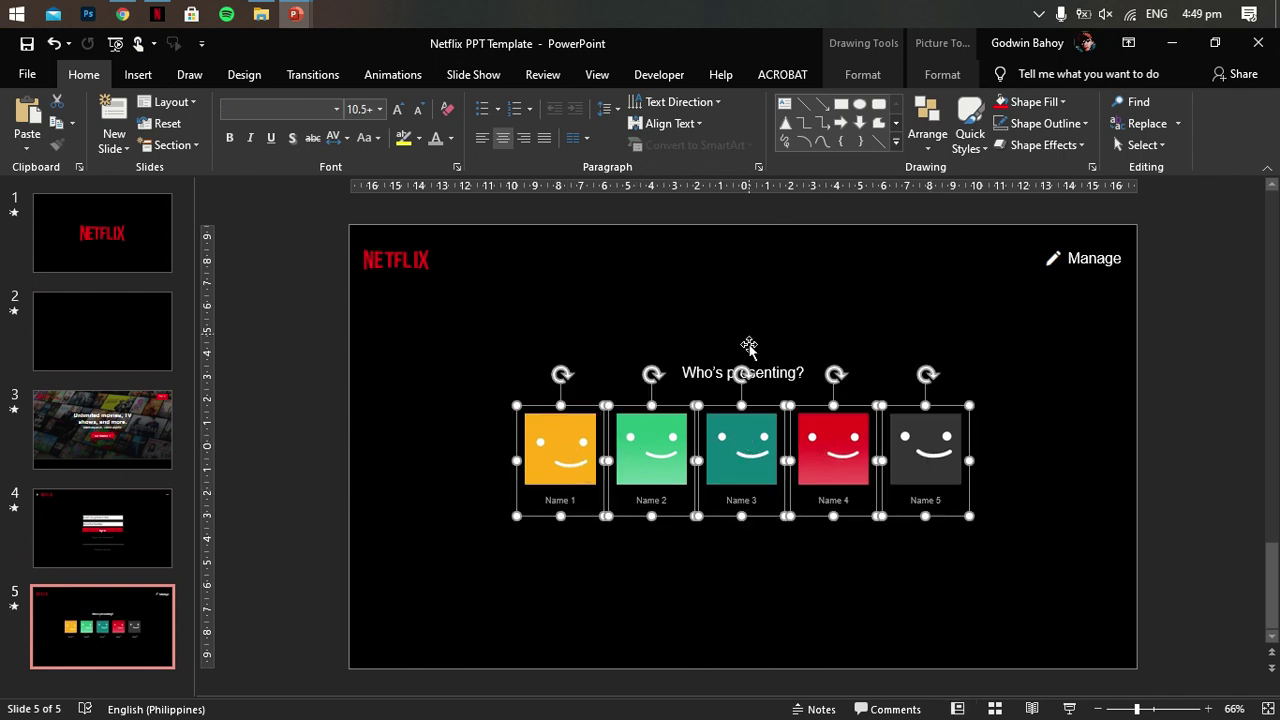
left_click(776, 366)
left_click_drag(782, 361, 782, 374)
left_click(1204, 400)
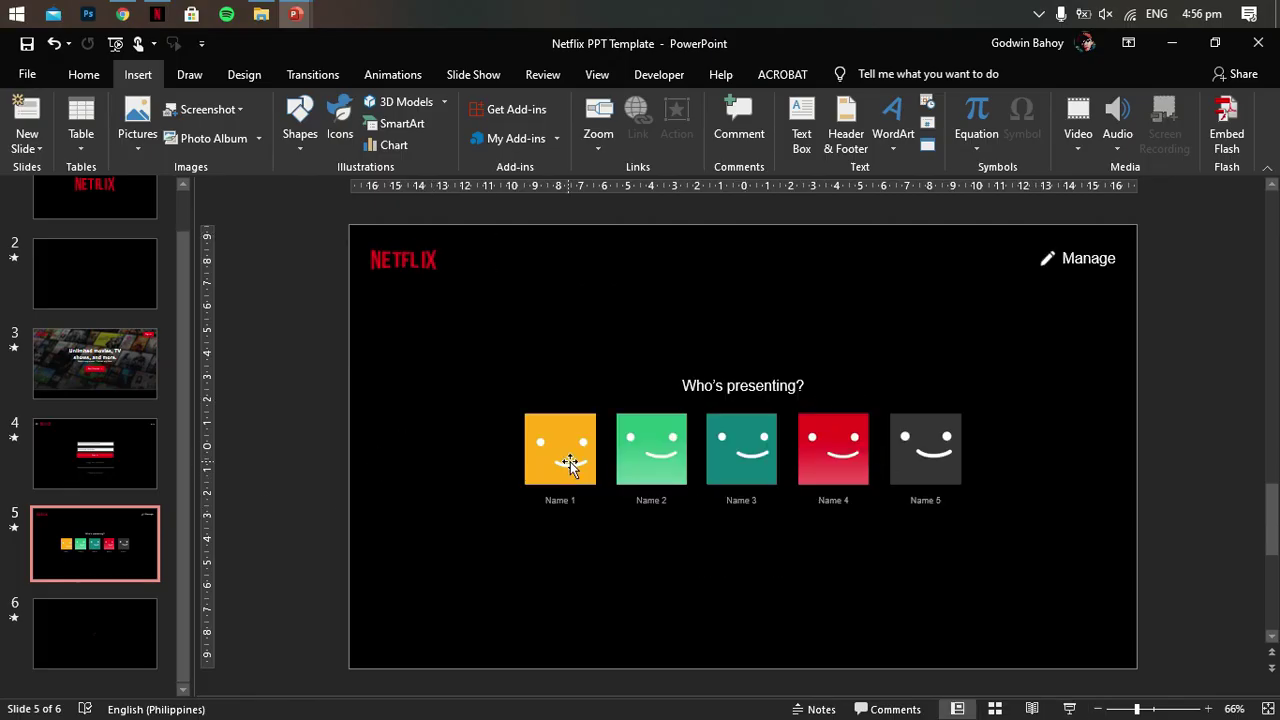
Step: Give the yellow Name 1 tile a click action that hyperlinks to Slide 6
left_click(570, 460)
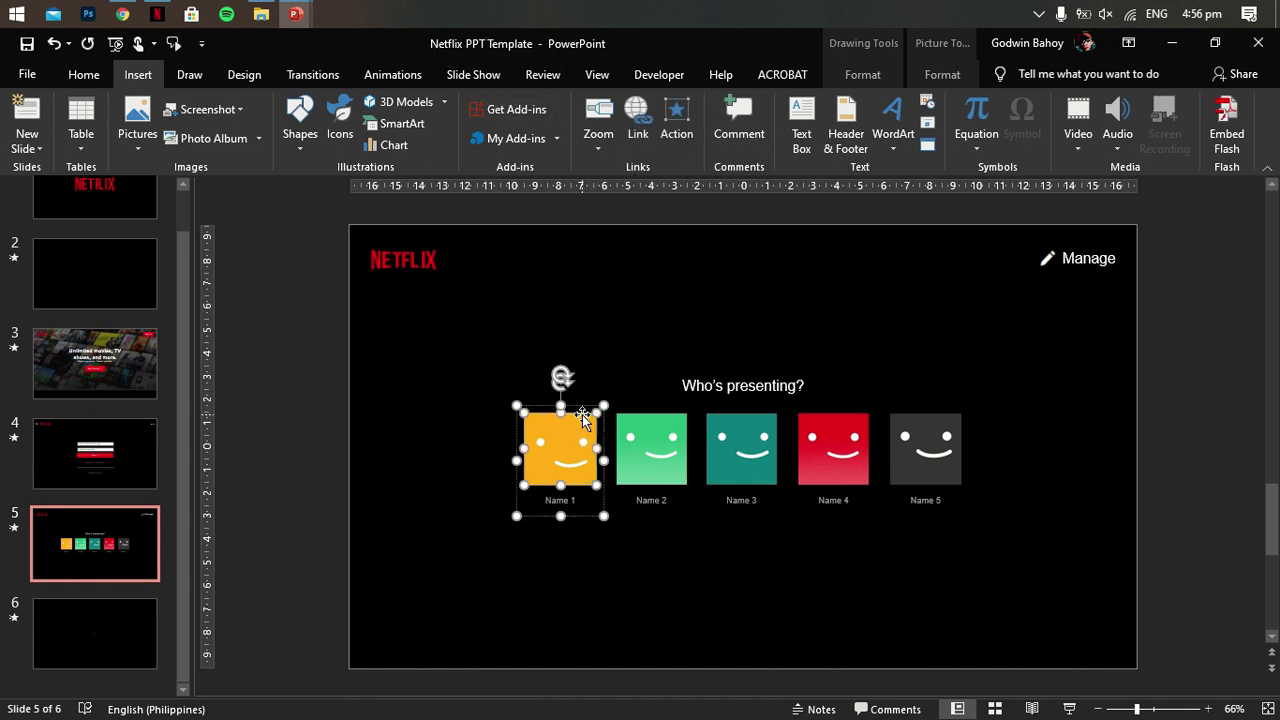
left_click(676, 125)
left_click(752, 322)
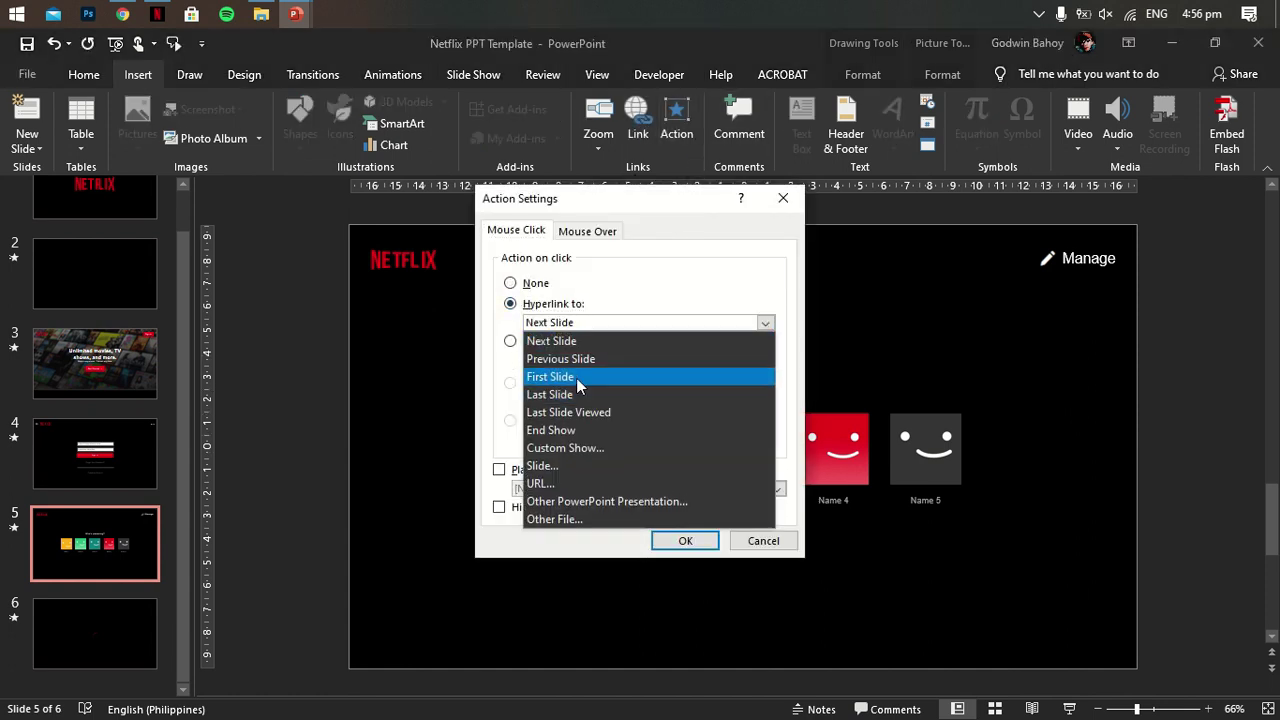
left_click(750, 461)
left_click(468, 356)
left_click(747, 487)
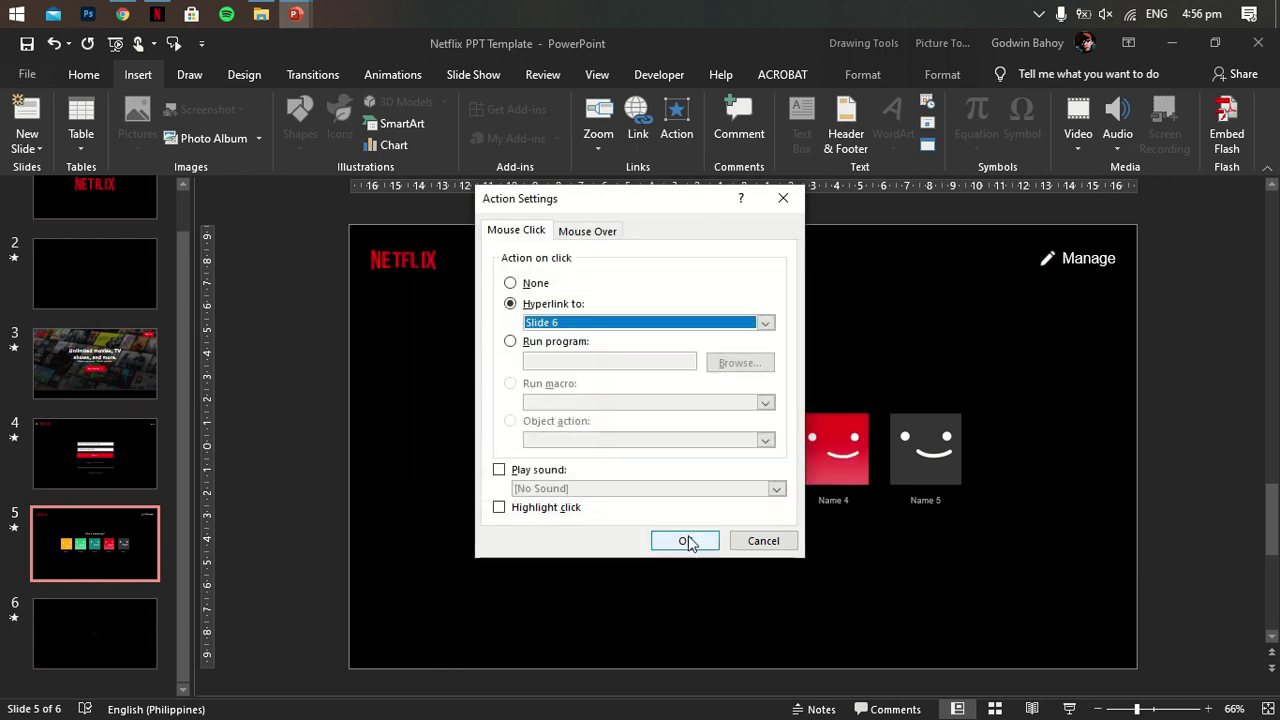
left_click(685, 540)
Step: Give the green Name 2 tile a click action that hyperlinks to Slide 6
left_click(660, 440)
left_click(676, 125)
left_click(511, 304)
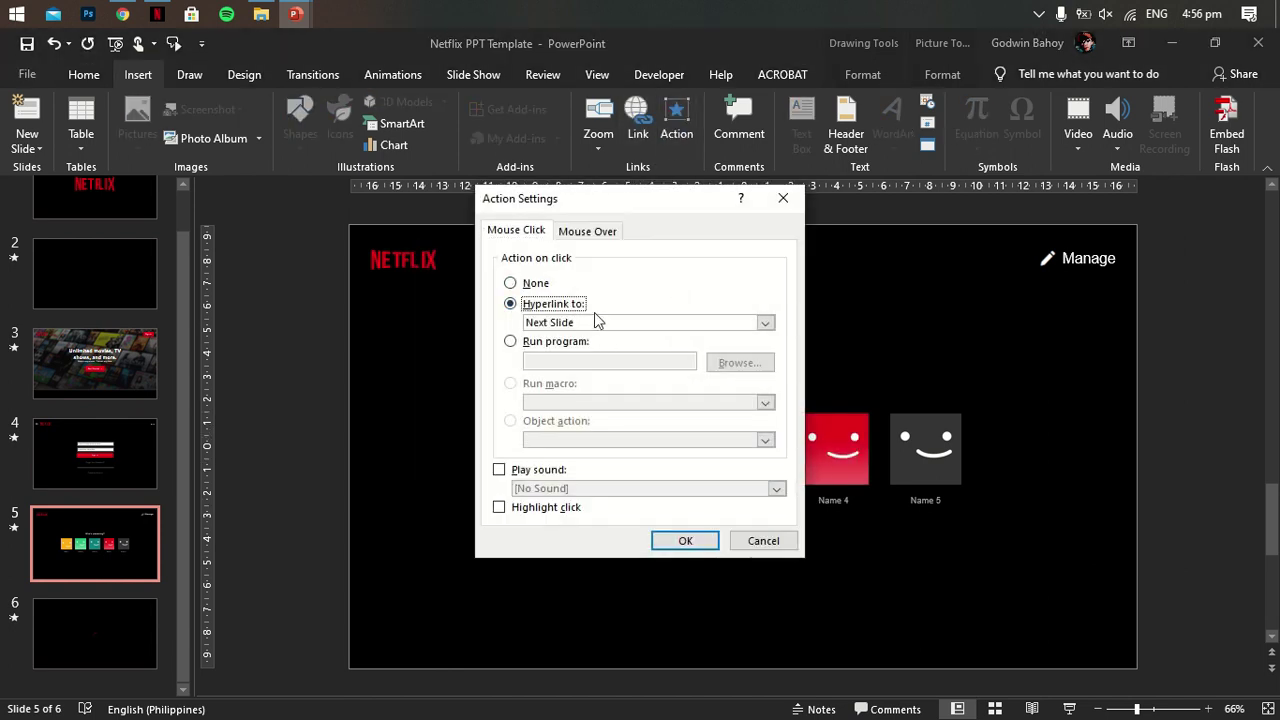
left_click(763, 322)
left_click(700, 461)
left_click(470, 356)
left_click(747, 487)
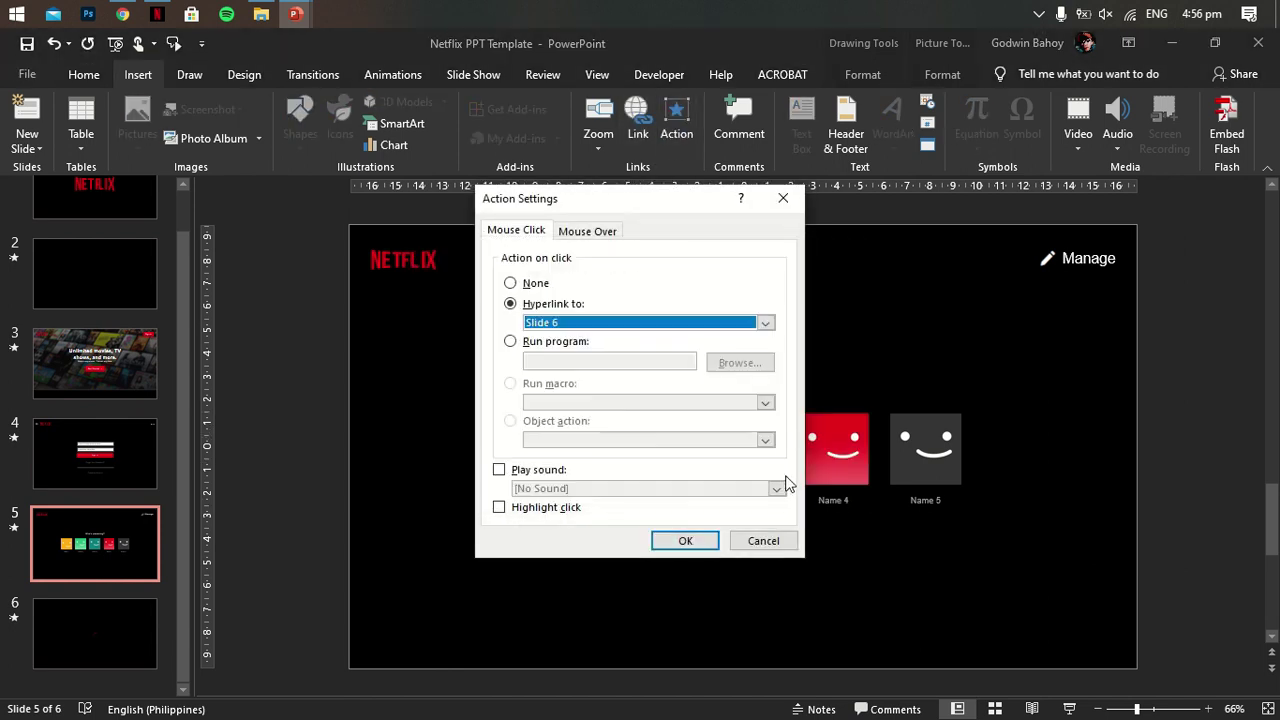
left_click(685, 540)
Step: Give the teal Name 3 tile a click action that hyperlinks to Slide 6
left_click(741, 445)
left_click(676, 125)
left_click(511, 304)
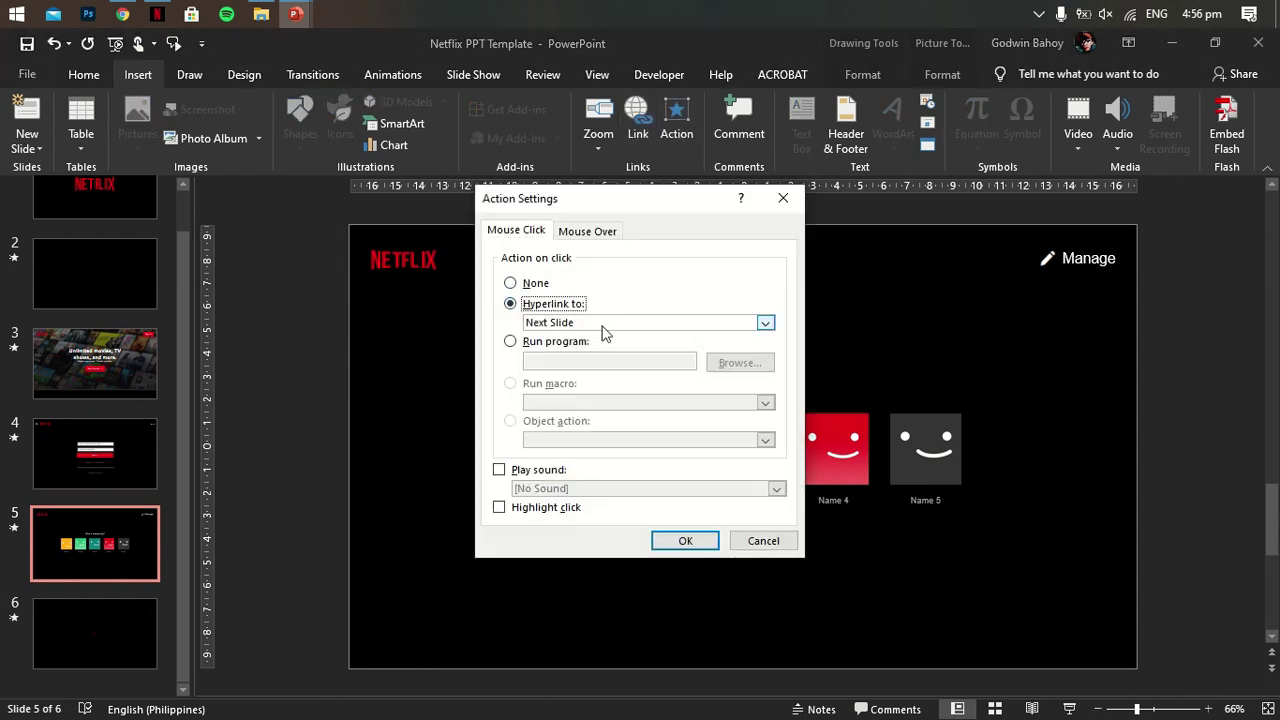
left_click(763, 322)
left_click(700, 463)
left_click(455, 356)
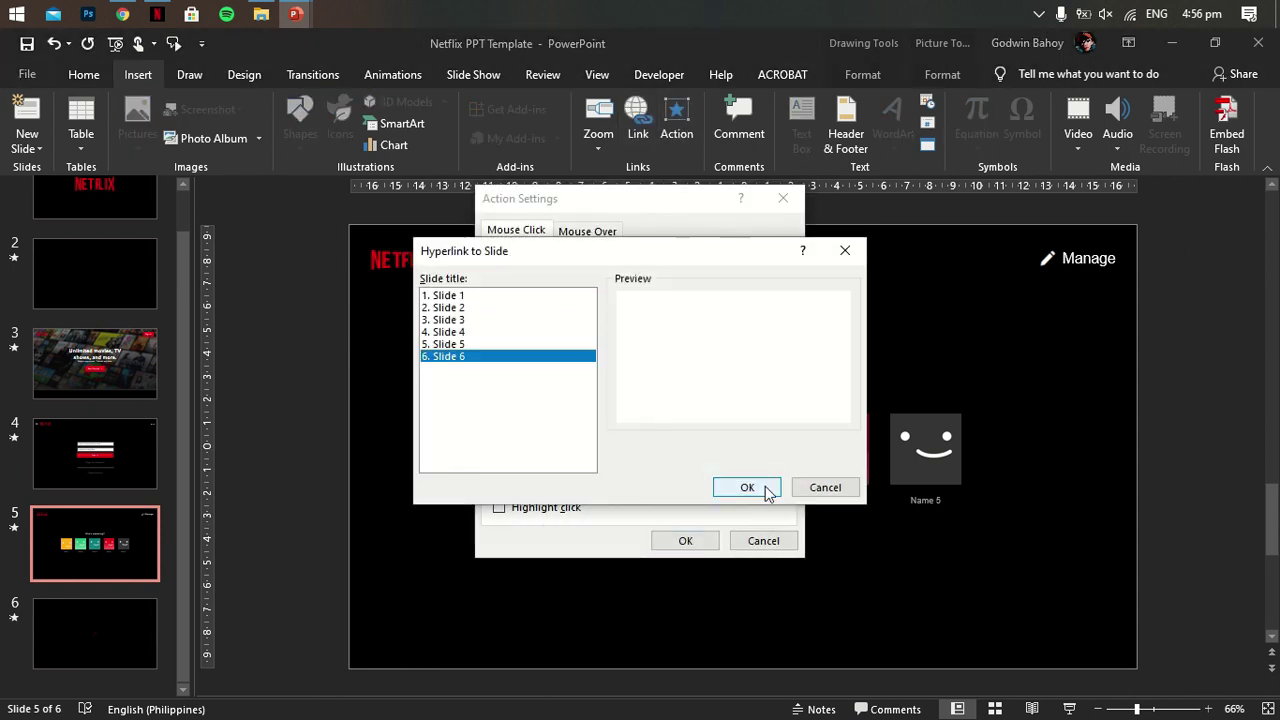
left_click(747, 487)
left_click(685, 540)
Step: Give the red Name 4 tile a click action that hyperlinks to Slide 6
left_click(838, 448)
left_click(676, 125)
left_click(550, 304)
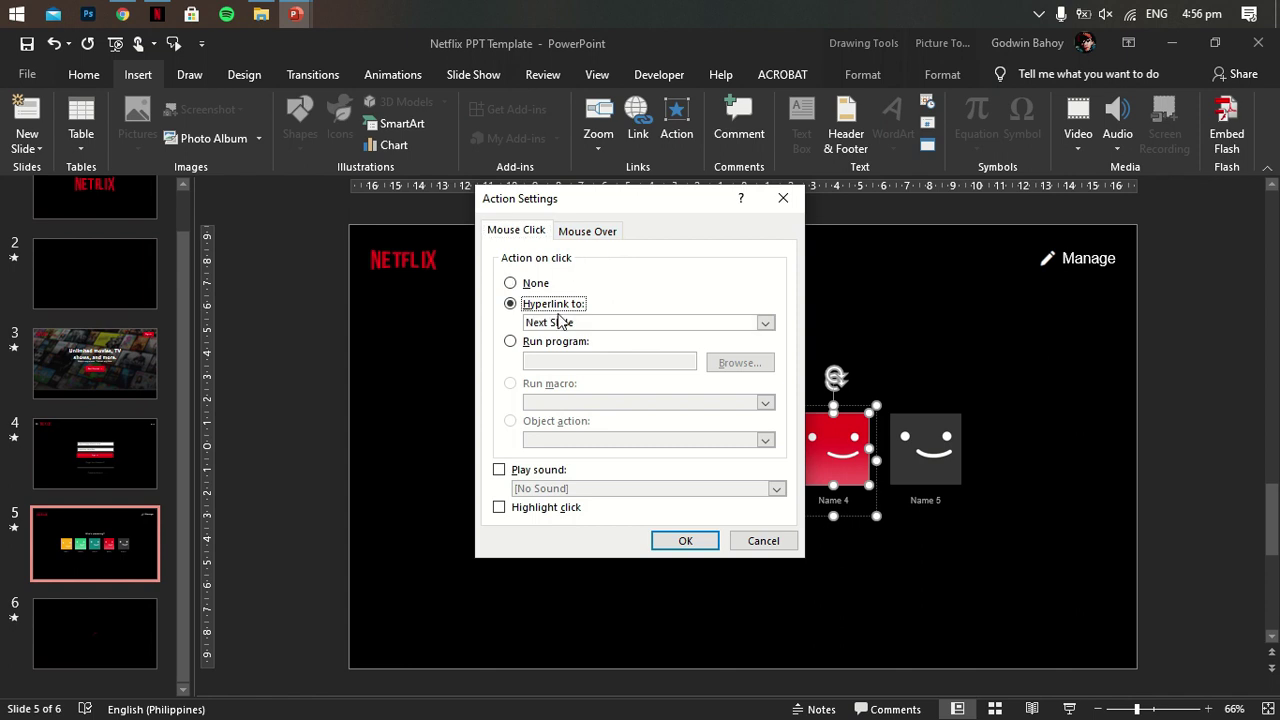
left_click(560, 322)
left_click(566, 465)
left_click(448, 356)
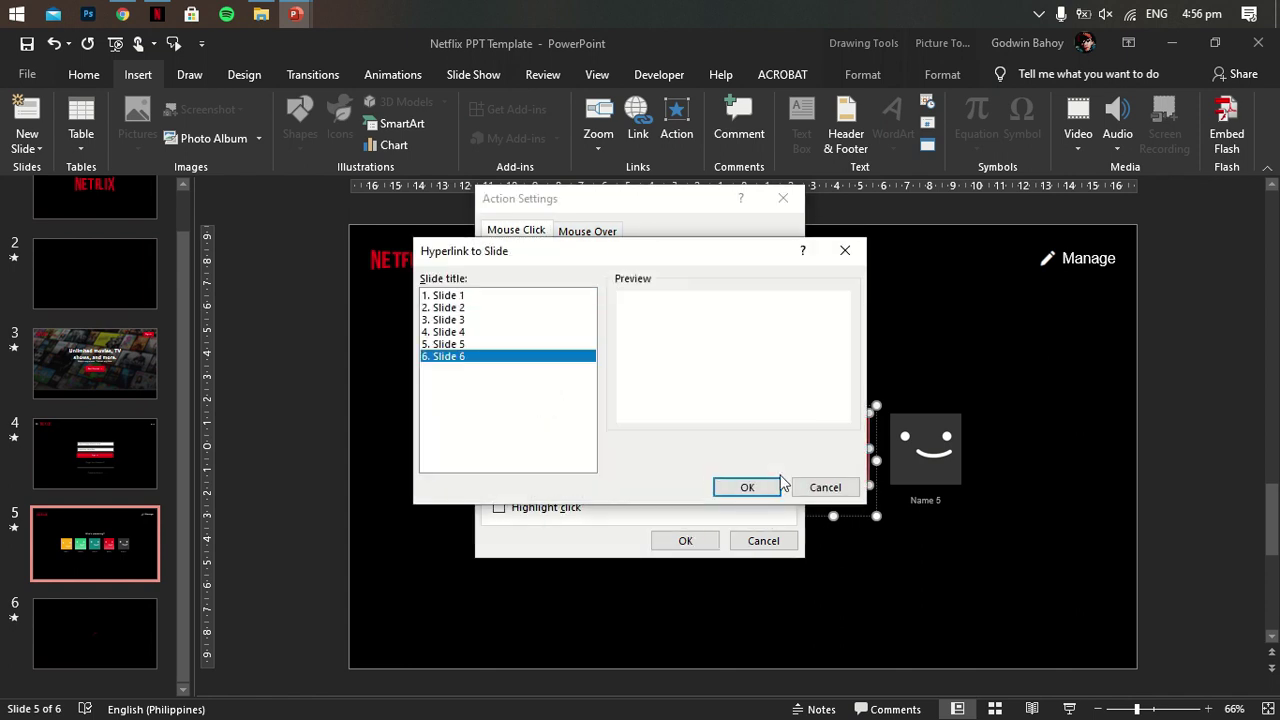
left_click(747, 487)
Step: Hyperlink the dark Name 5 profile picture to Slide 6, then start the slide show to test
left_click(685, 540)
left_click(925, 450)
left_click(673, 131)
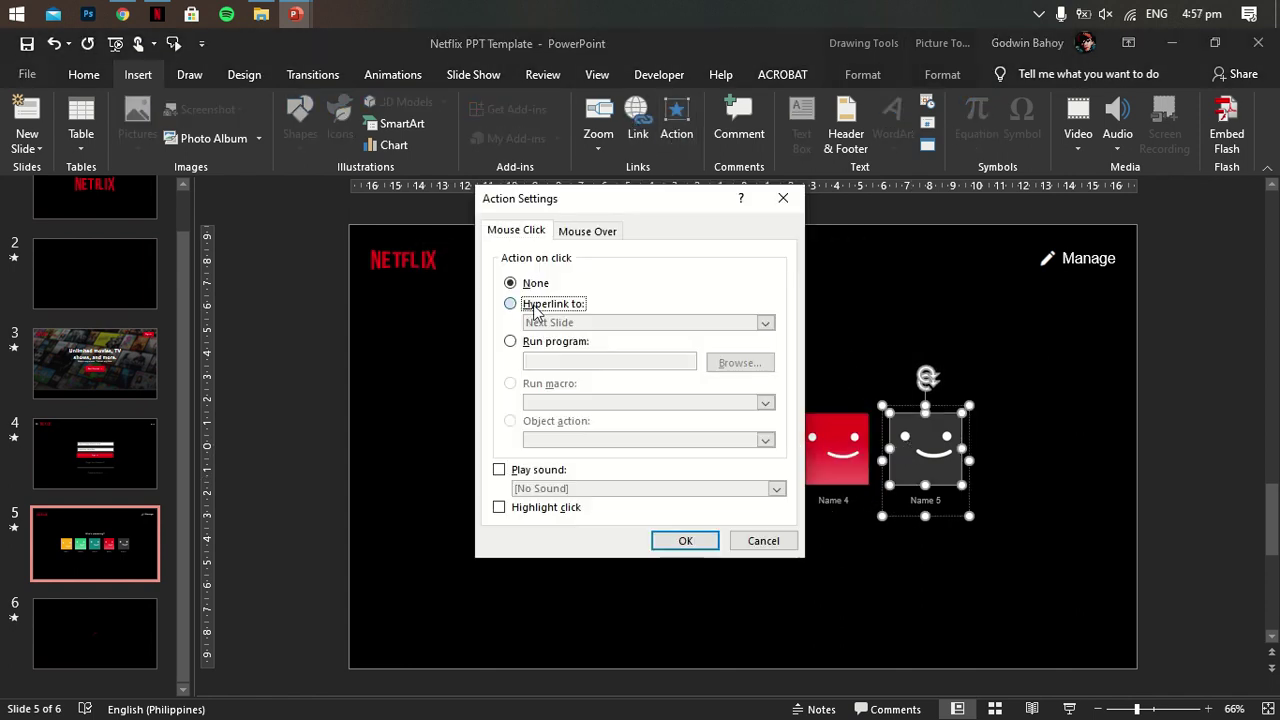
left_click(550, 304)
left_click(560, 322)
left_click(566, 465)
left_click(448, 356)
left_click(747, 487)
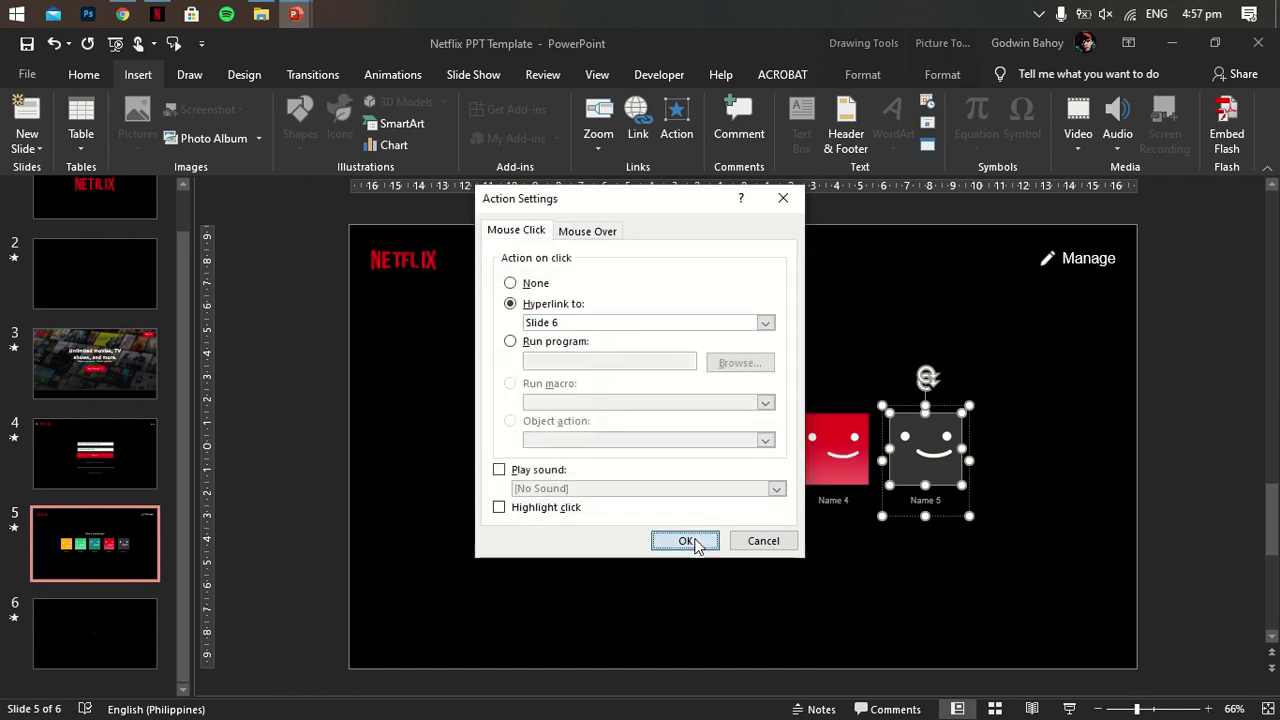
left_click(685, 540)
left_click(1181, 393)
left_click(1069, 709)
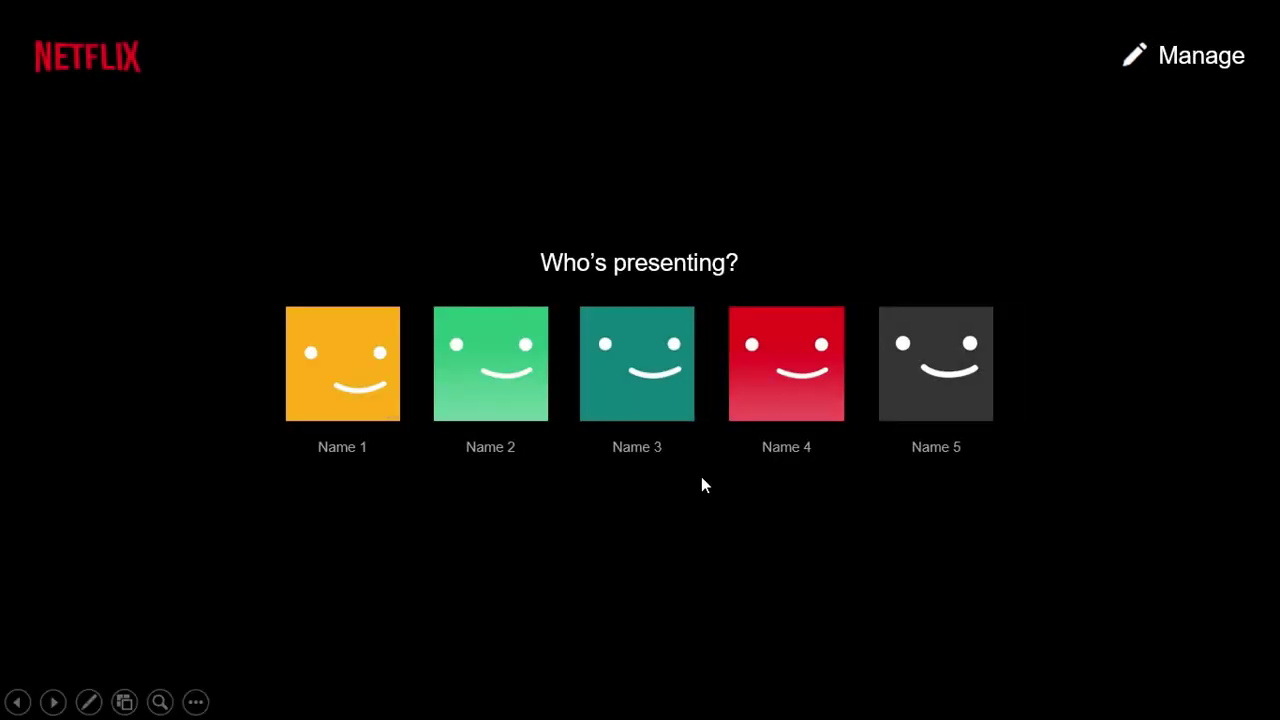
Step: Test in the slide show that the Name 1 and Name 3 profiles jump to the video slide
left_click(365, 375)
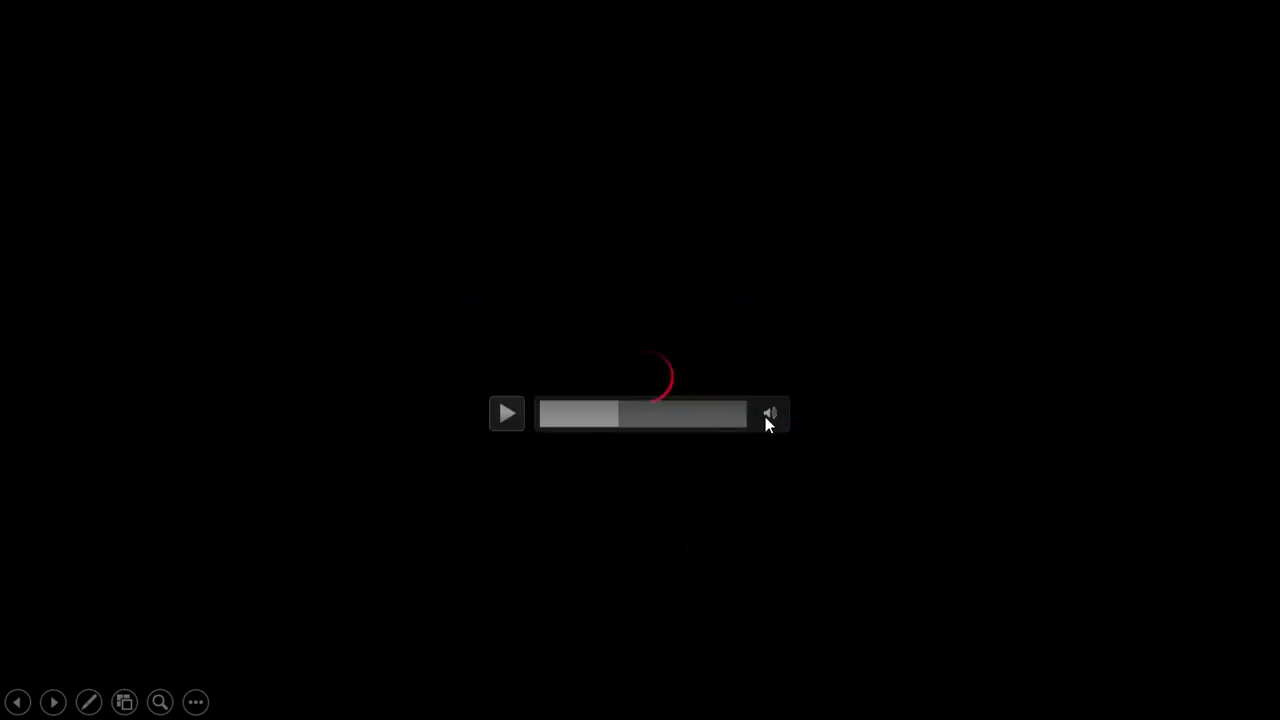
key("Escape")
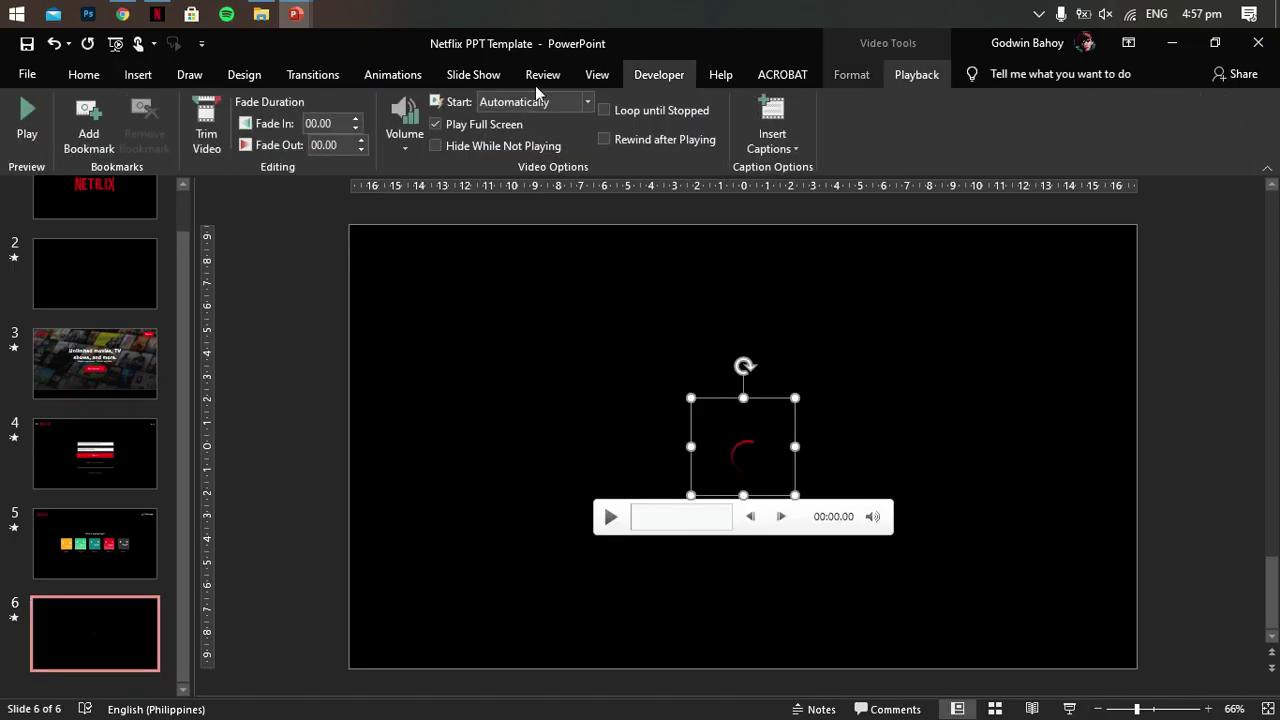
left_click(95, 543)
key("shift+F5")
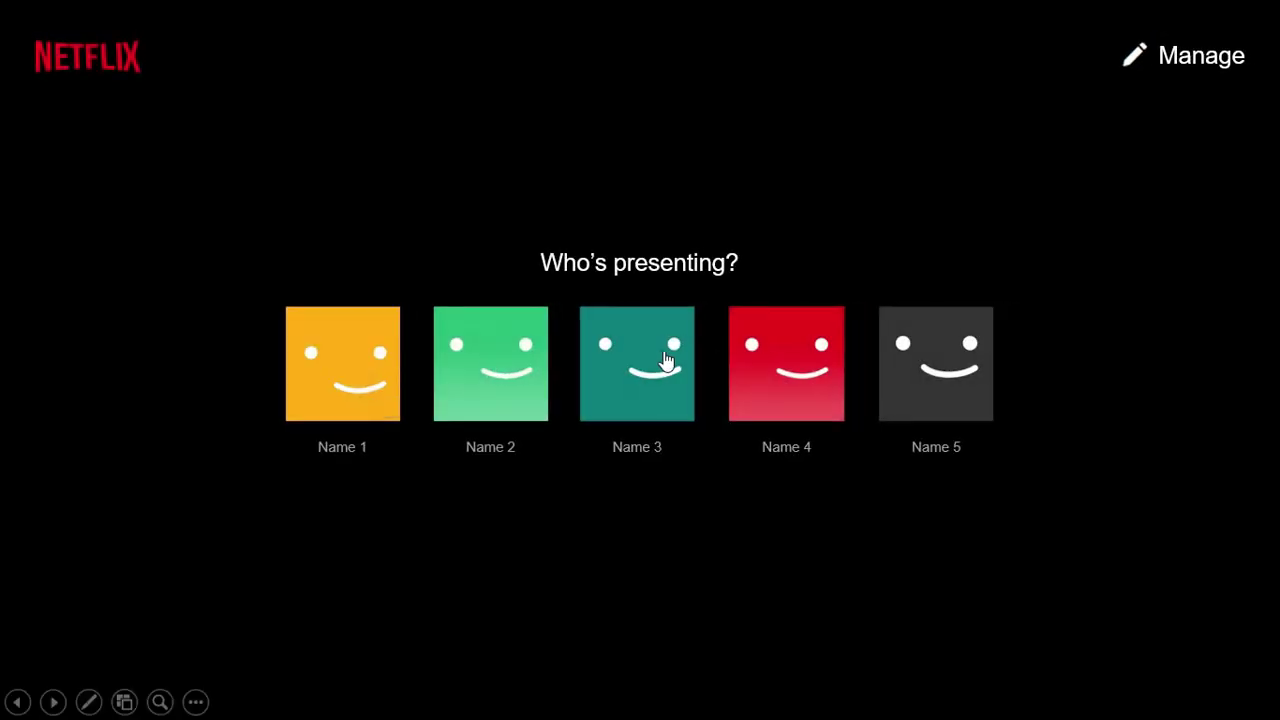
left_click(667, 360)
left_click(1163, 400)
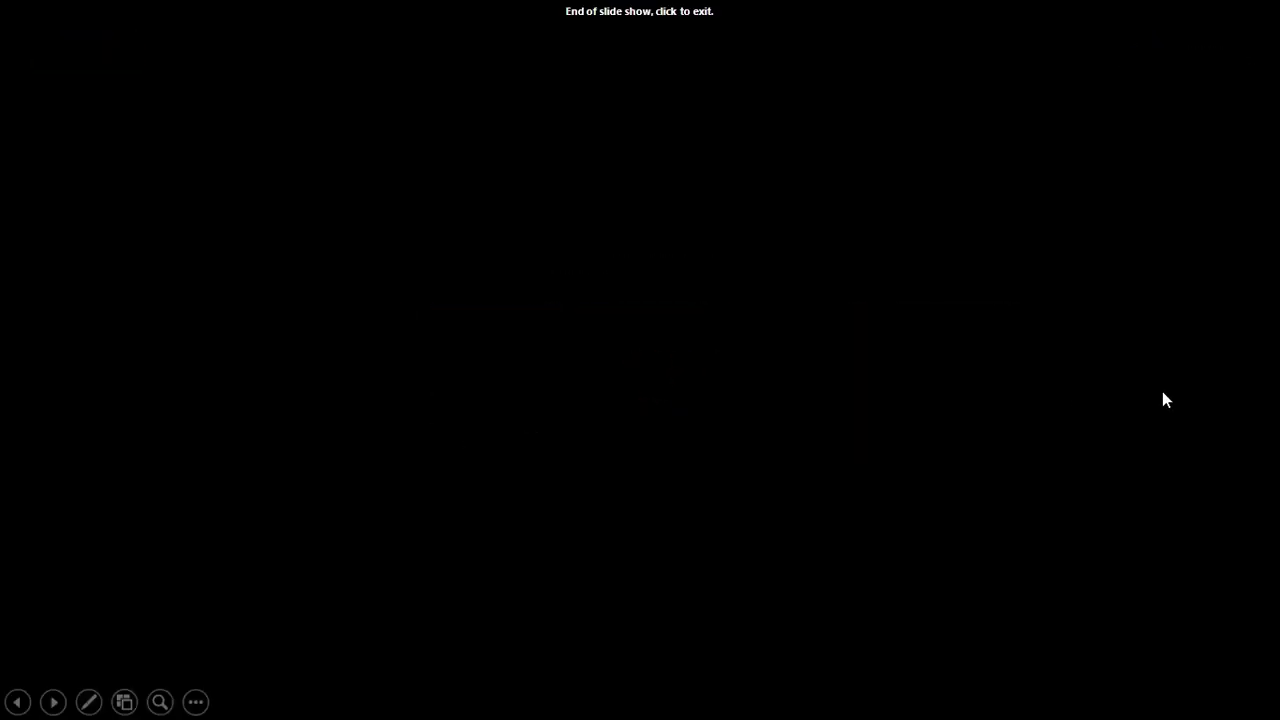
left_click(1137, 297)
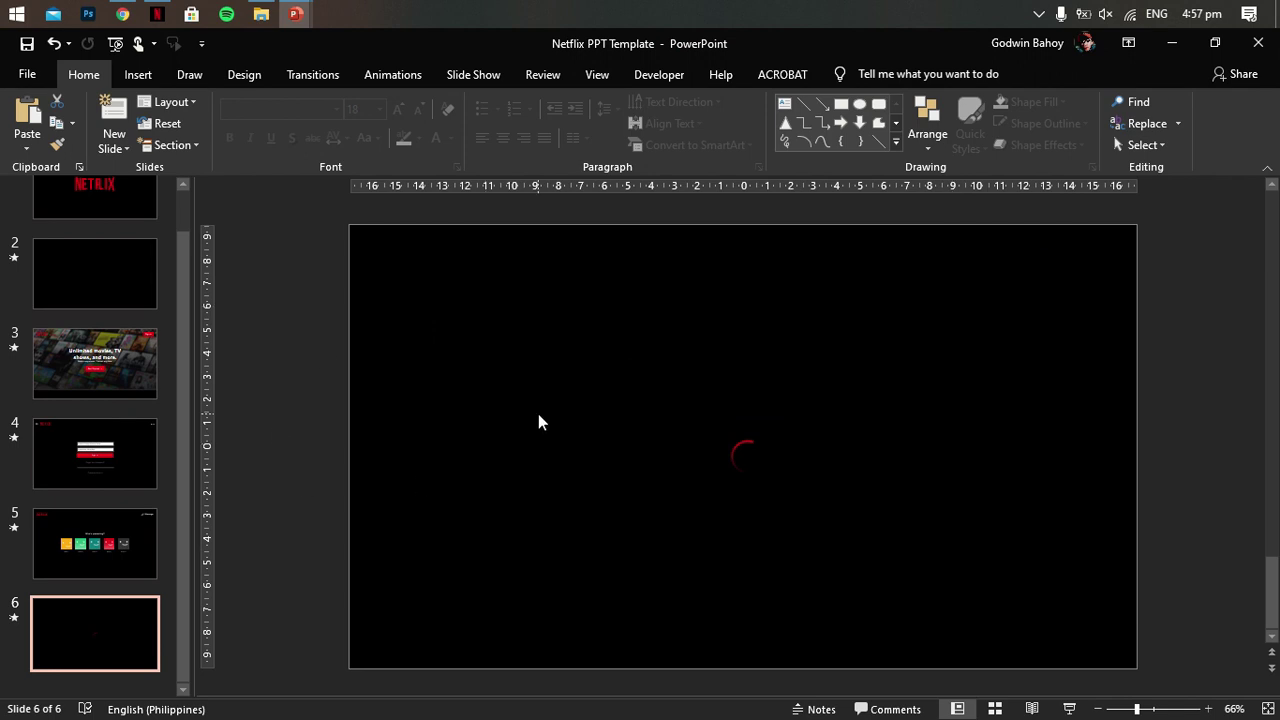
Step: Try a Fade transition on slide 6 in the slide show, then remove it again
left_click(313, 74)
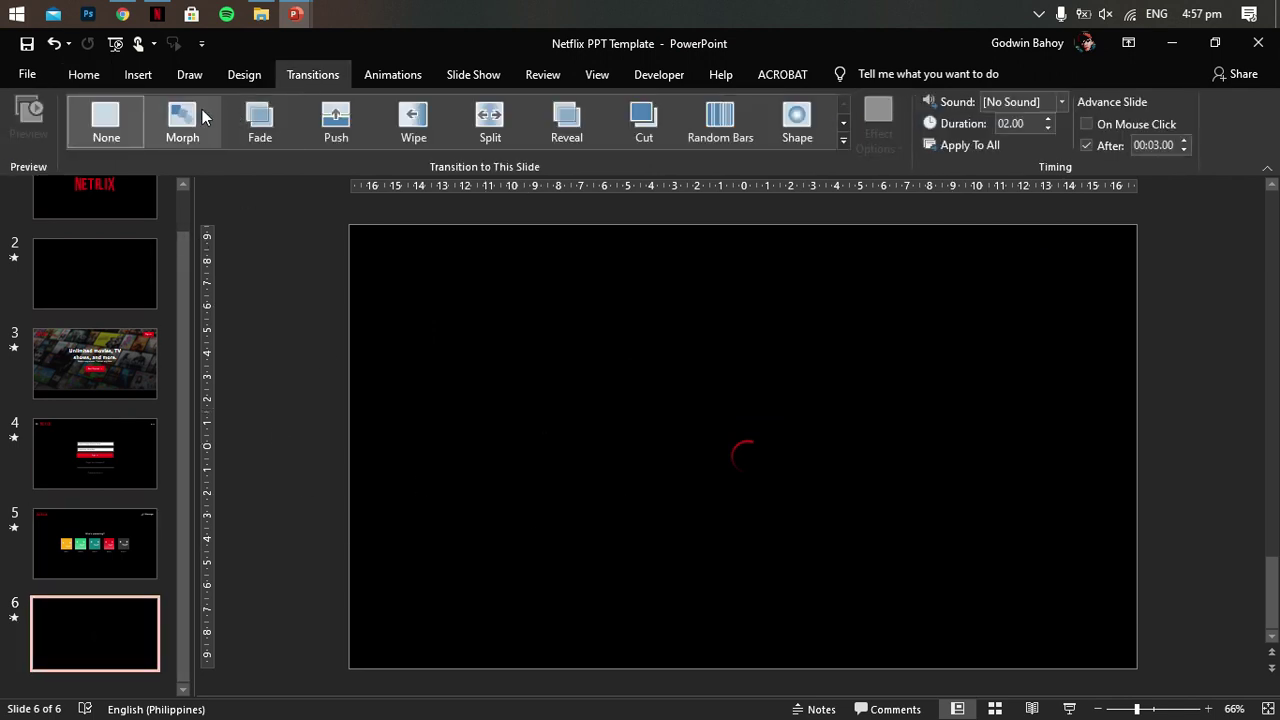
left_click(259, 120)
scroll(767, 472, "up", 1)
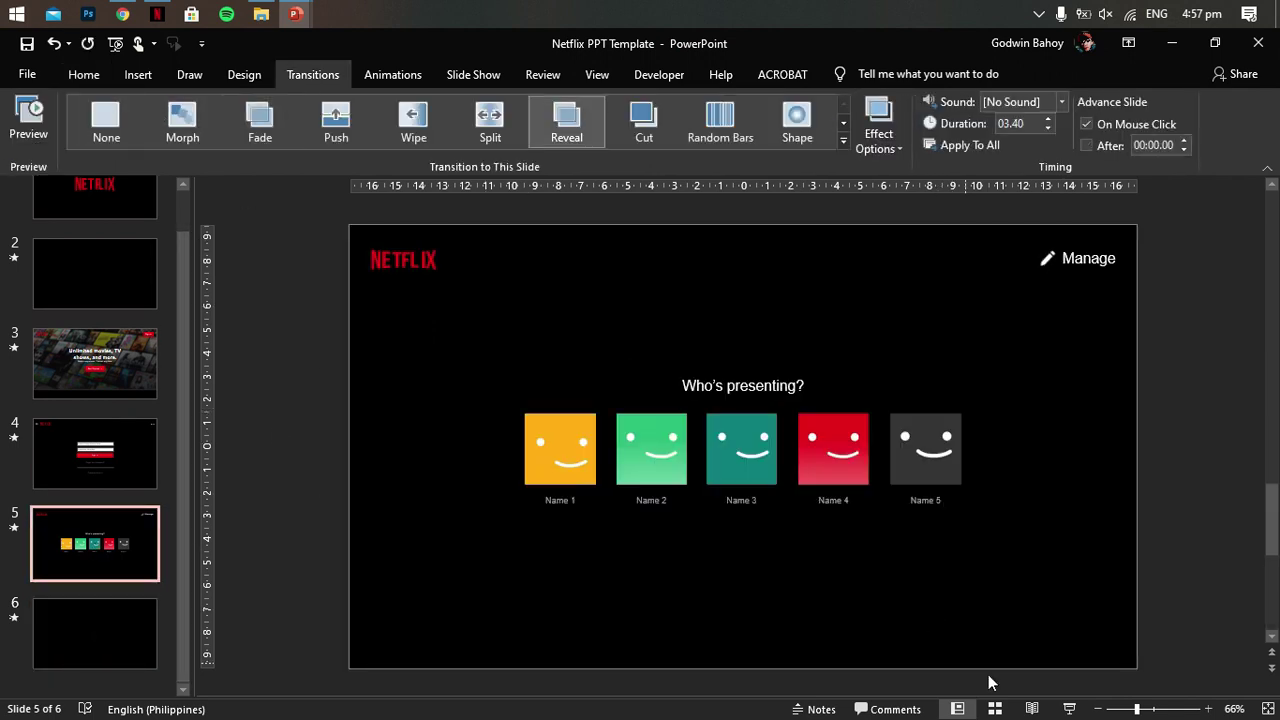
left_click(1069, 709)
left_click(374, 368)
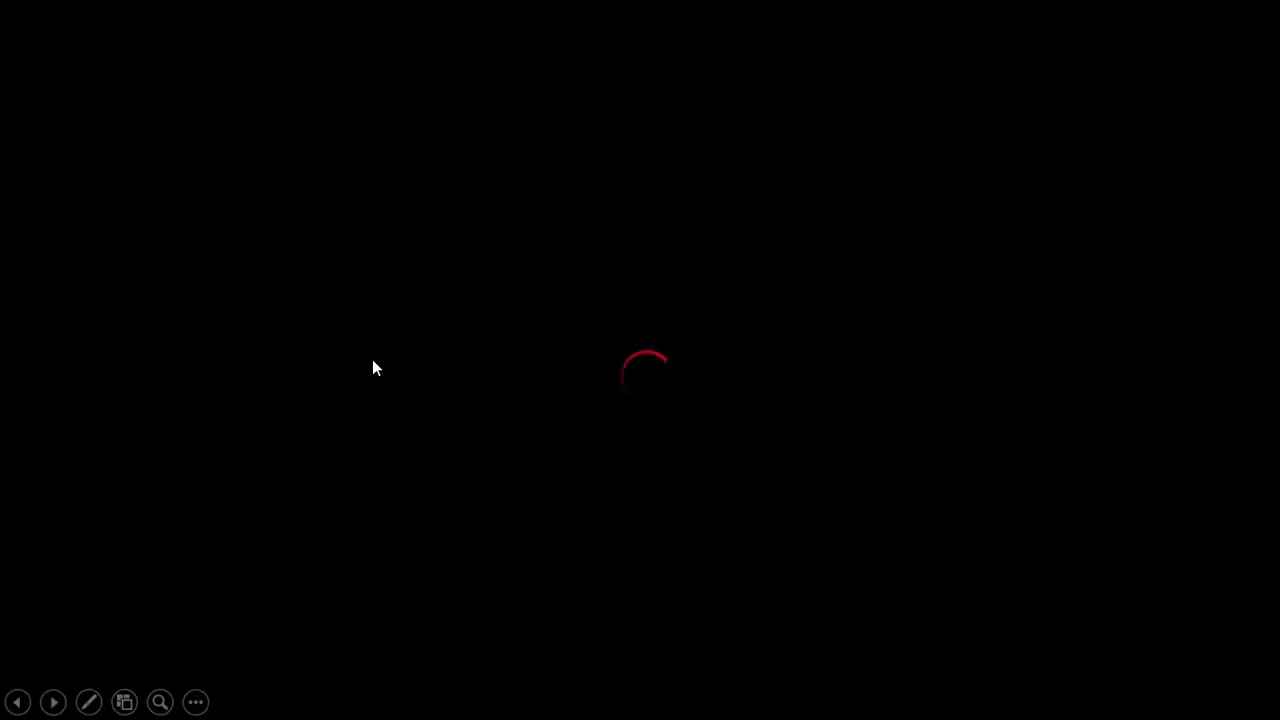
key("Escape")
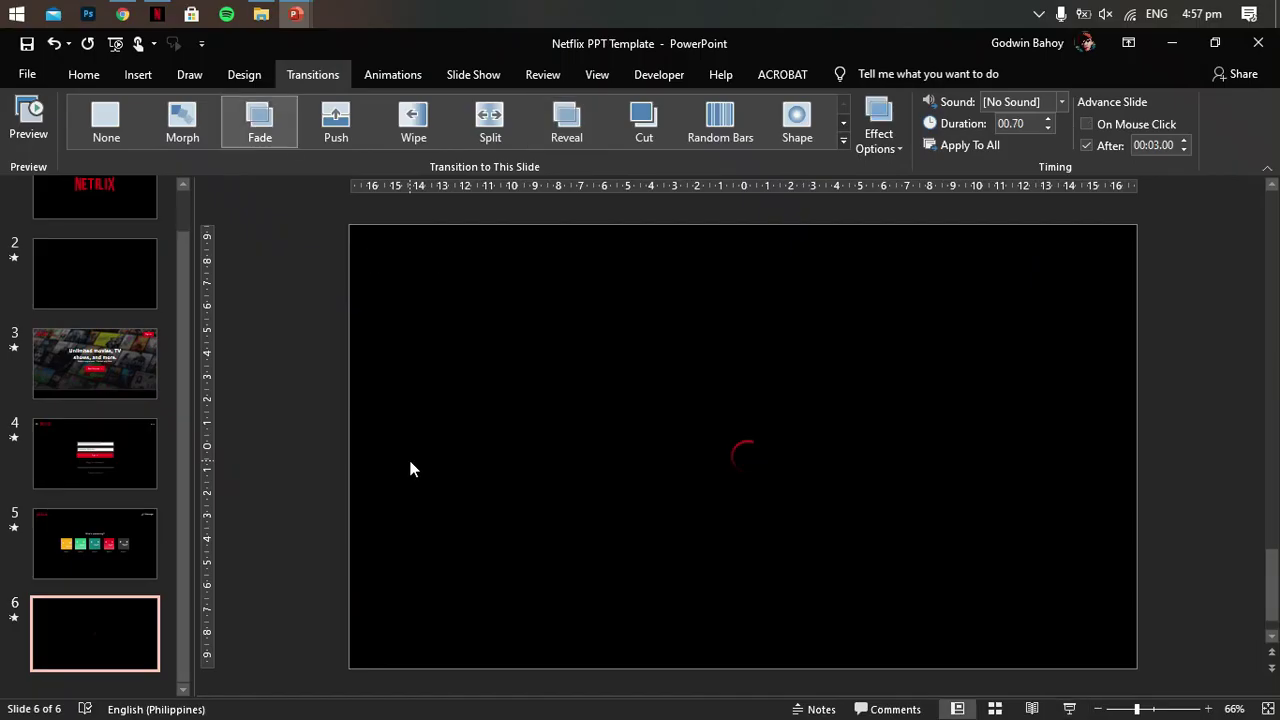
left_click(134, 121)
Step: Undo an accidental slide paste after selecting slide 6
left_click(143, 634)
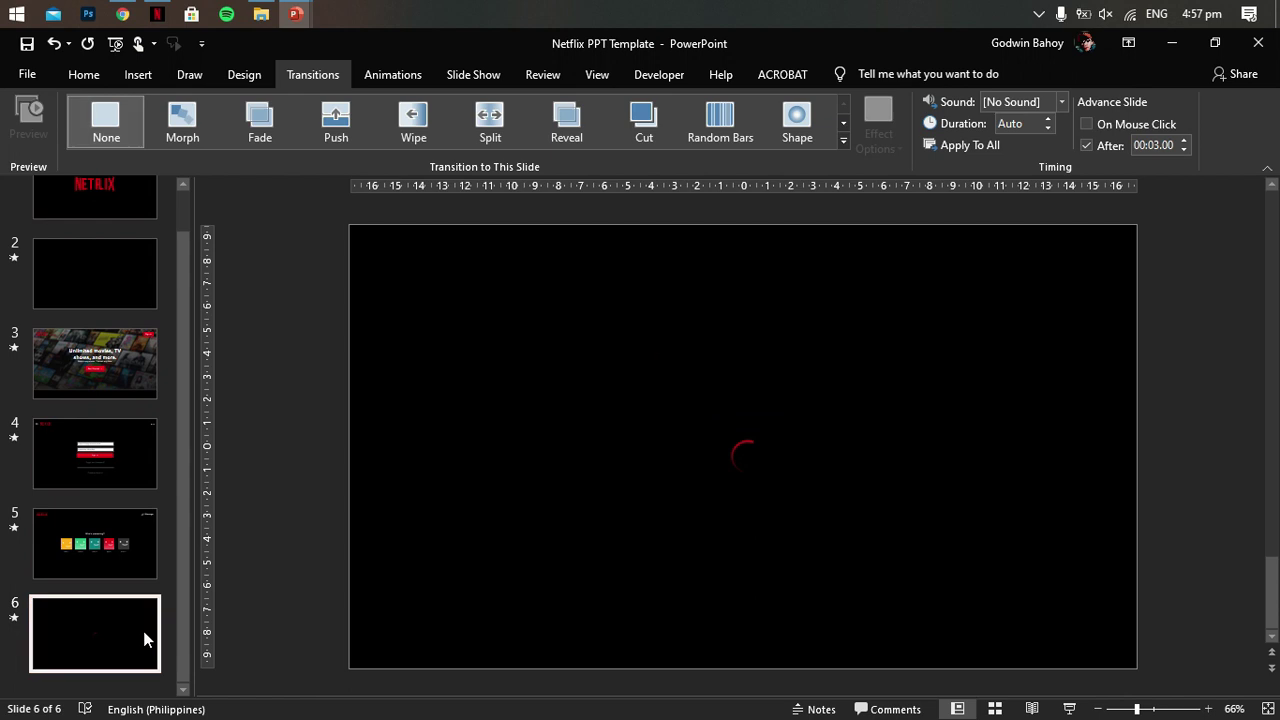
key("ctrl+v")
key("ctrl+z")
left_click(138, 74)
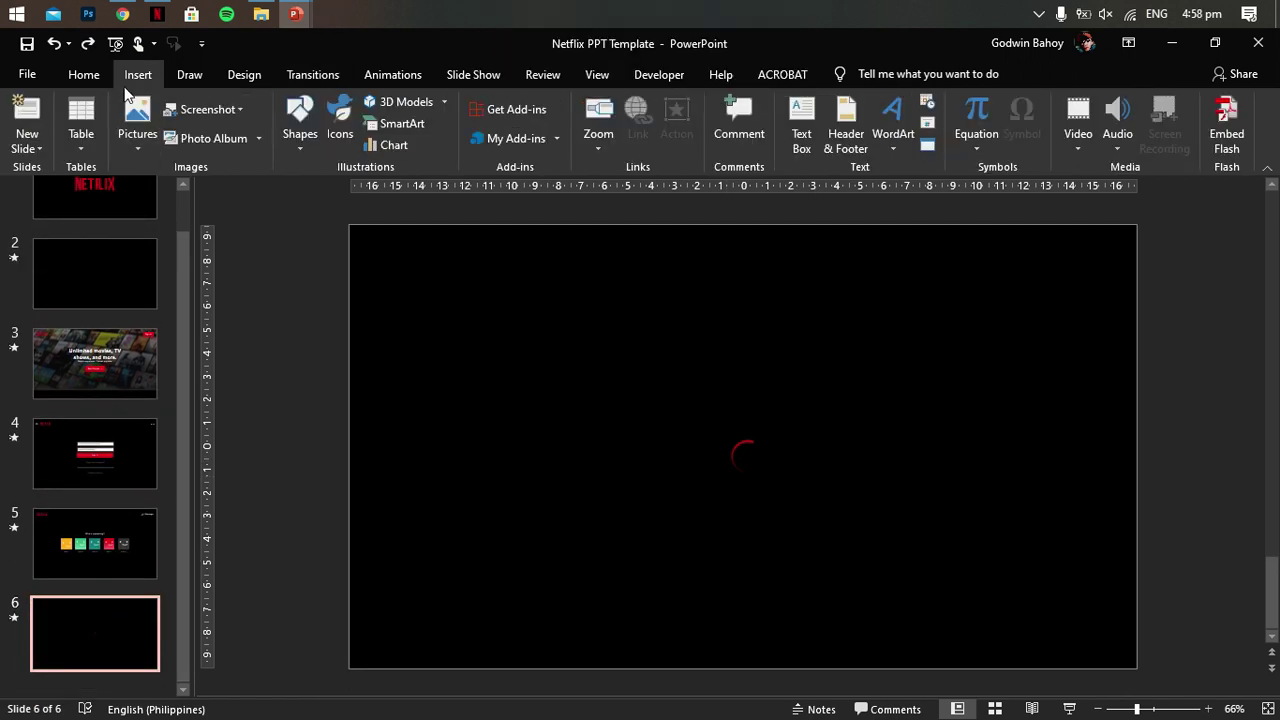
Step: Add a blank slide 7 and give it a solid black background
left_click(27, 140)
left_click(52, 400)
right_click(480, 372)
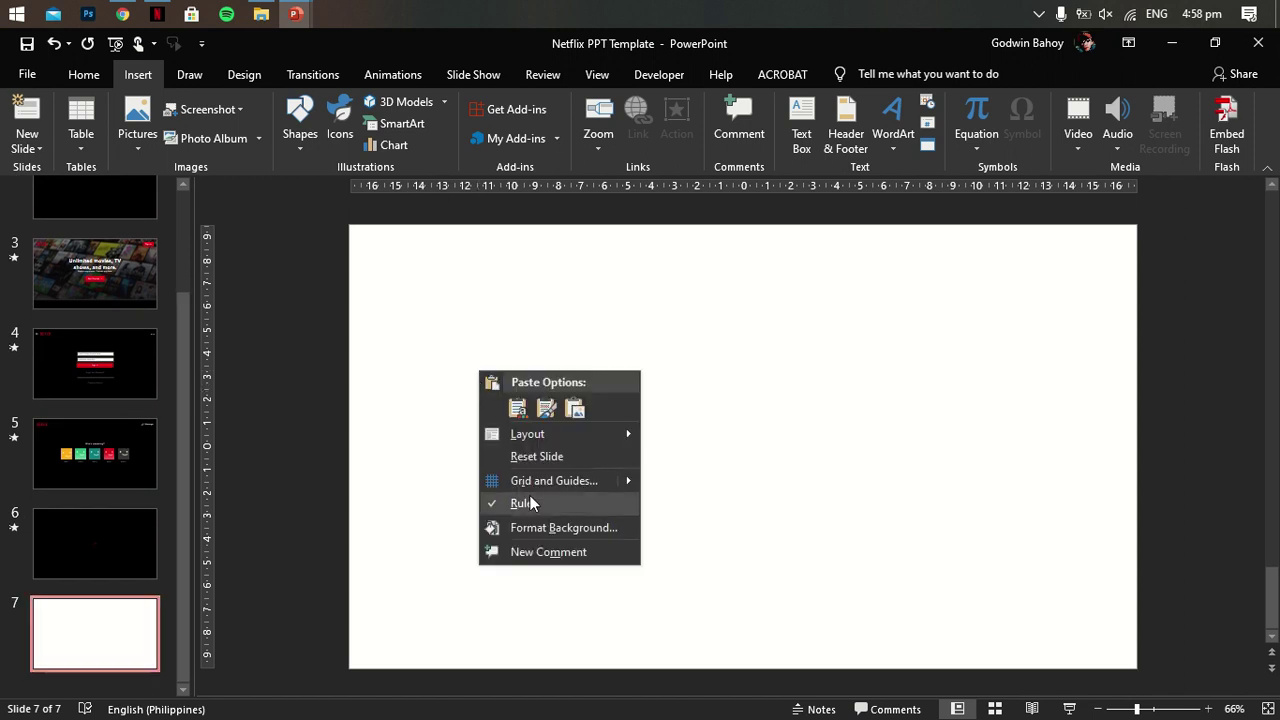
left_click(716, 474)
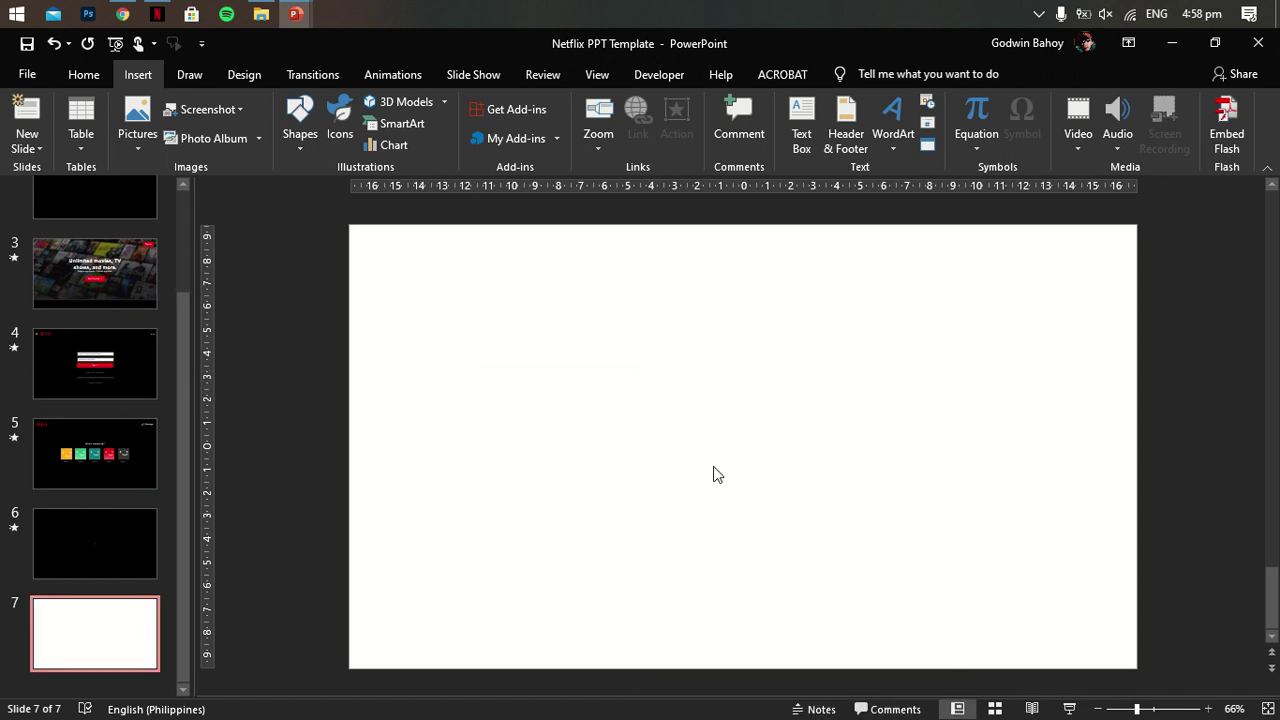
left_click(1227, 423)
left_click(1138, 551)
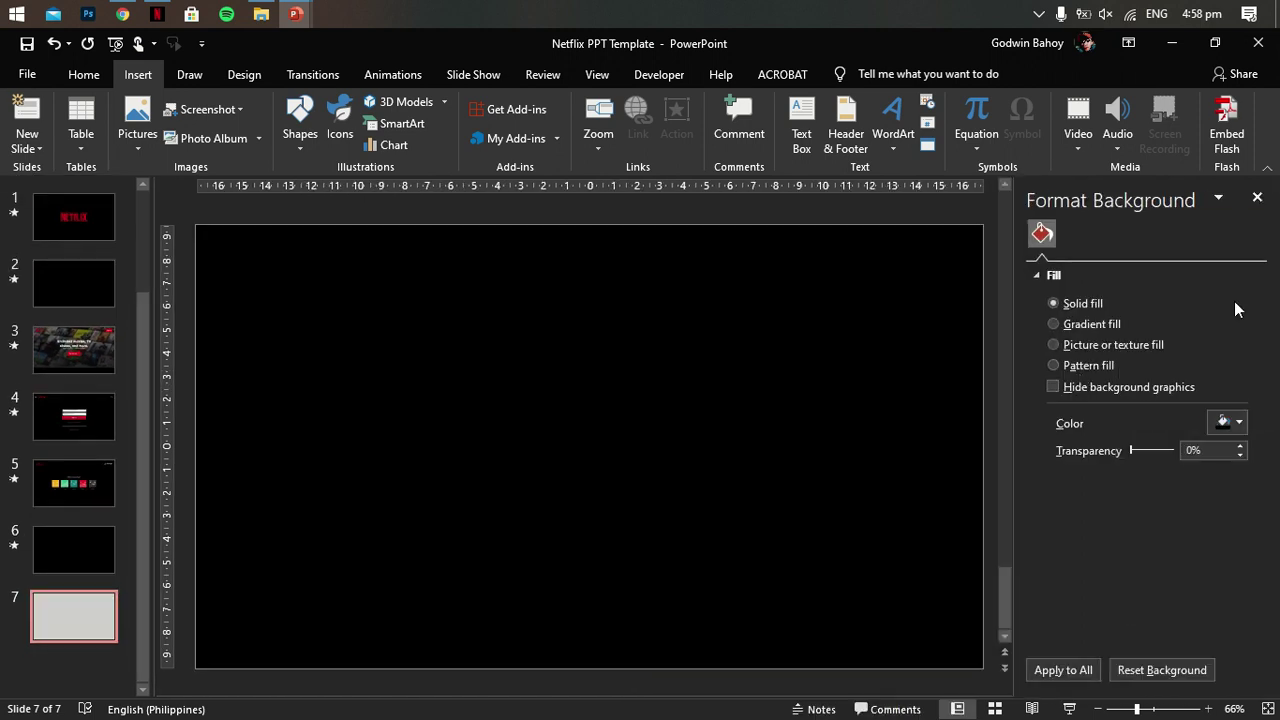
left_click(1257, 197)
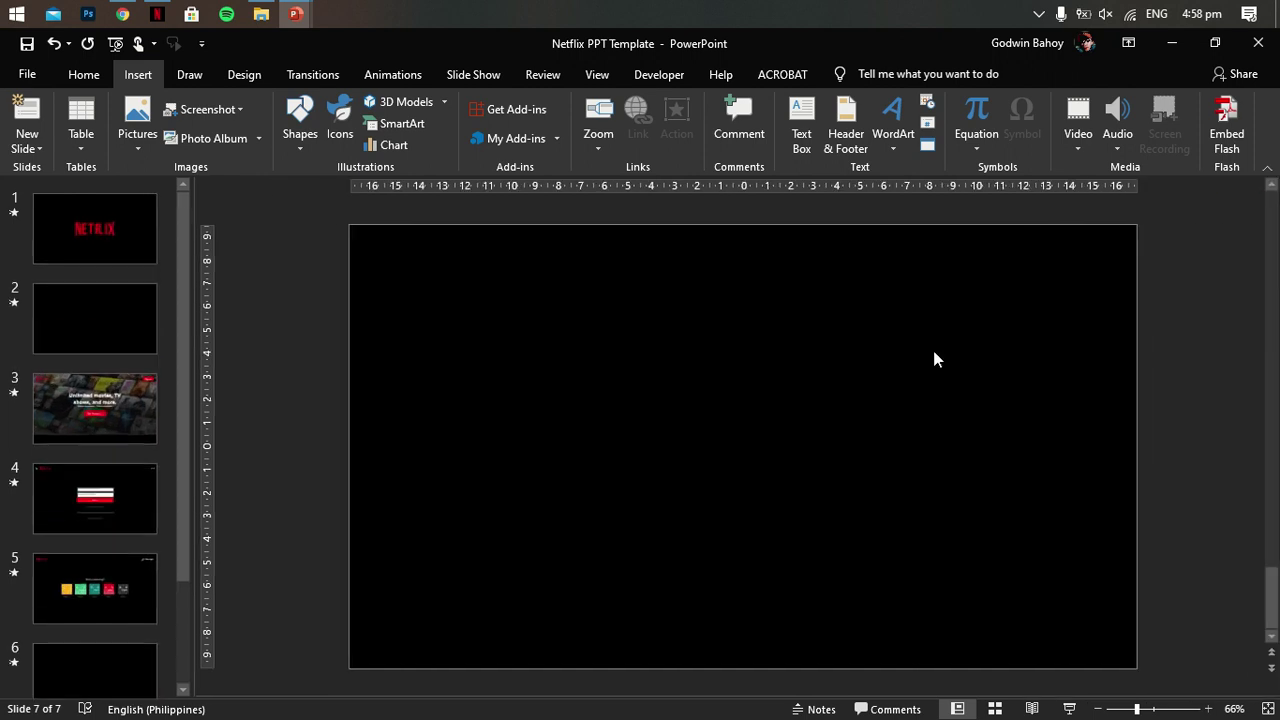
Step: Apply a Fade transition to slide 7, then select the NETFLIX logo on slide 5
left_click(313, 74)
left_click(243, 132)
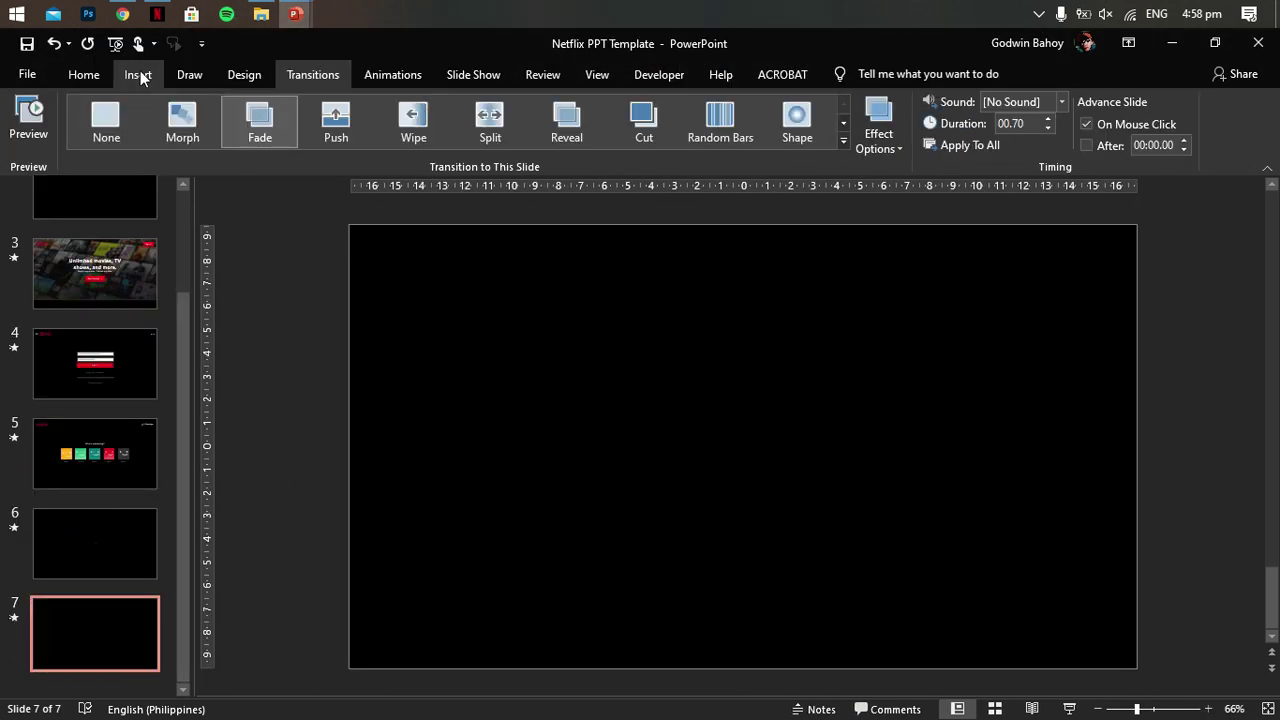
left_click(140, 78)
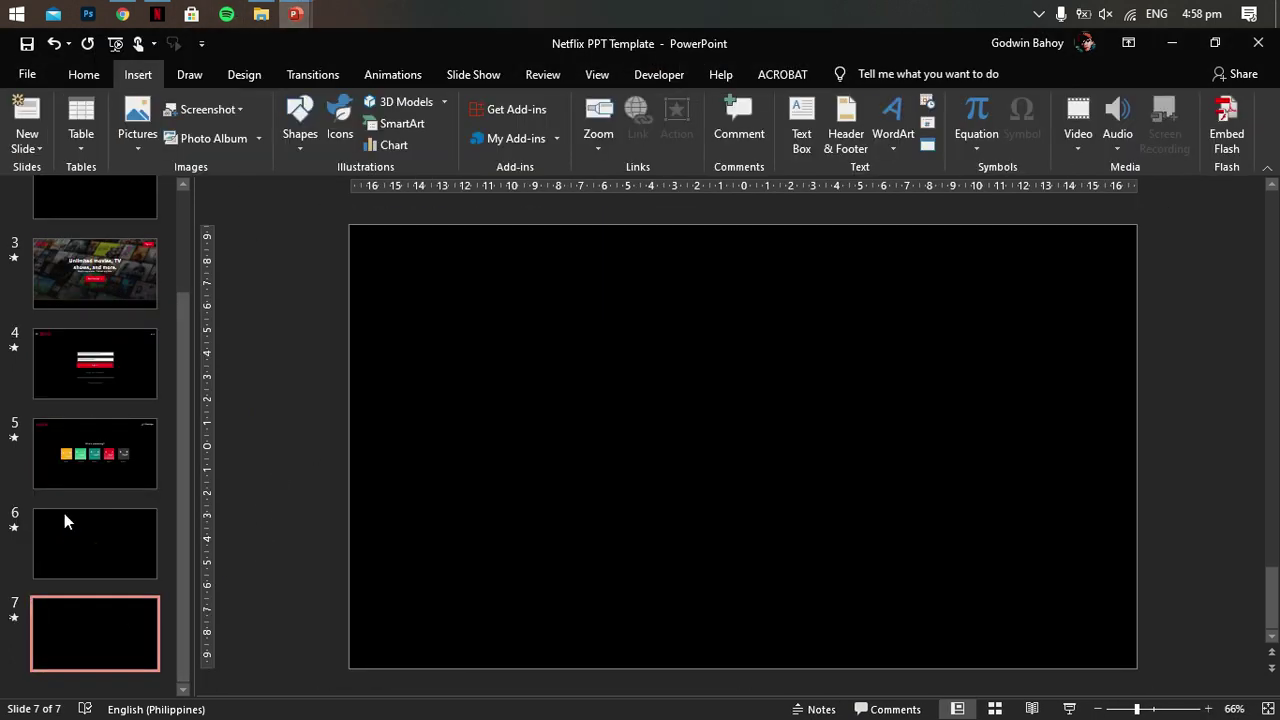
left_click(95, 455)
left_click(420, 250)
Step: Copy the NETFLIX logo onto slide 7 and place it at the top-left
key("ctrl+c")
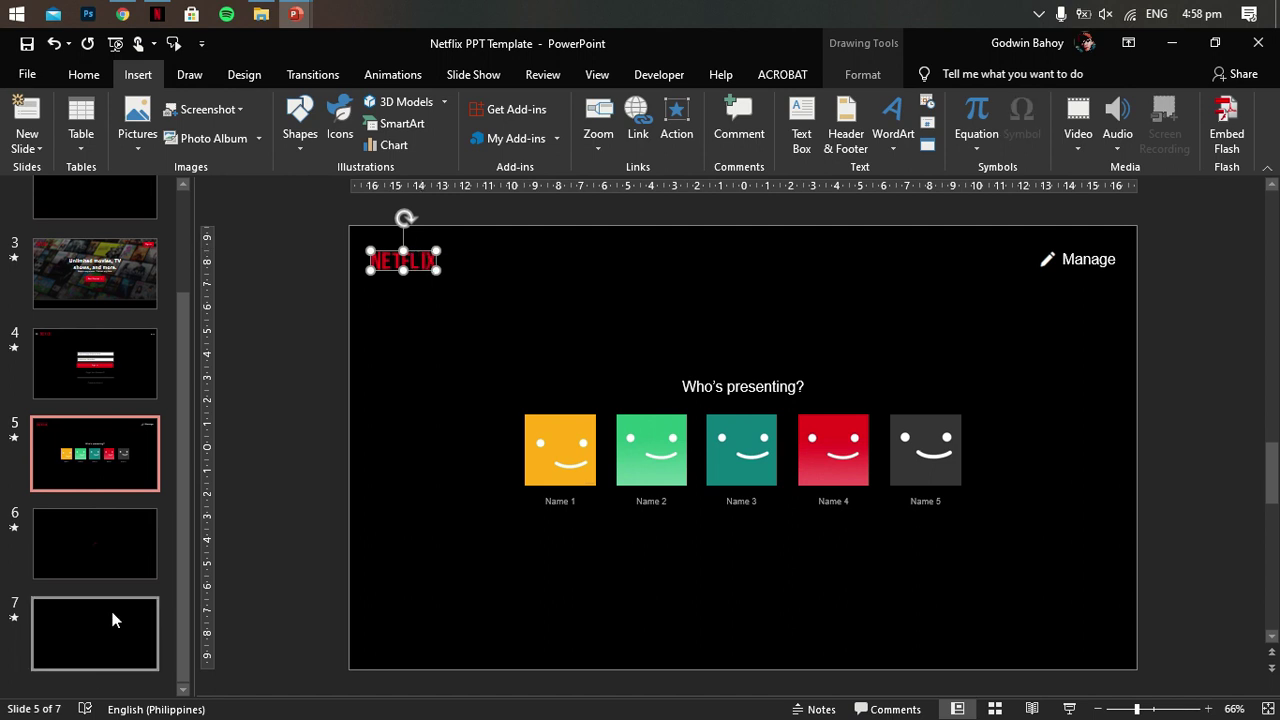
left_click(95, 633)
key("ctrl+v")
left_click_drag(418, 256, 430, 251)
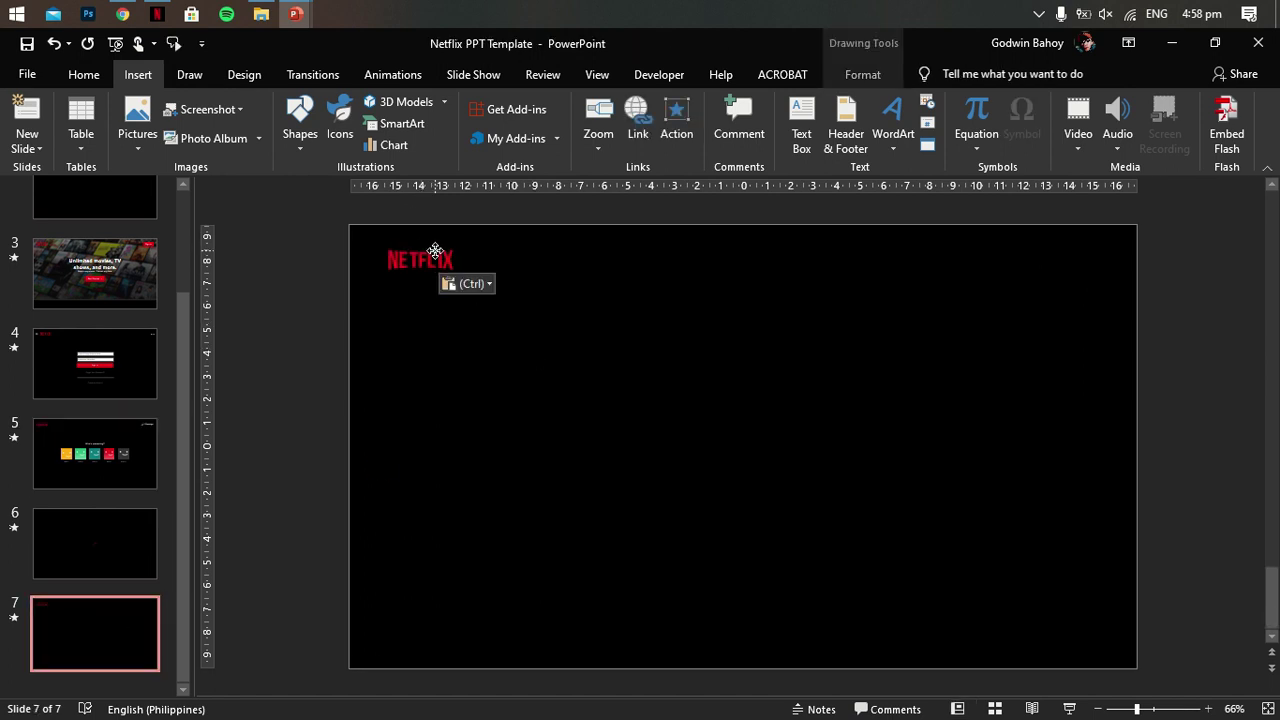
Step: Search the icon library for 'menu' and 'lines', closing it without inserting anything
left_click(340, 120)
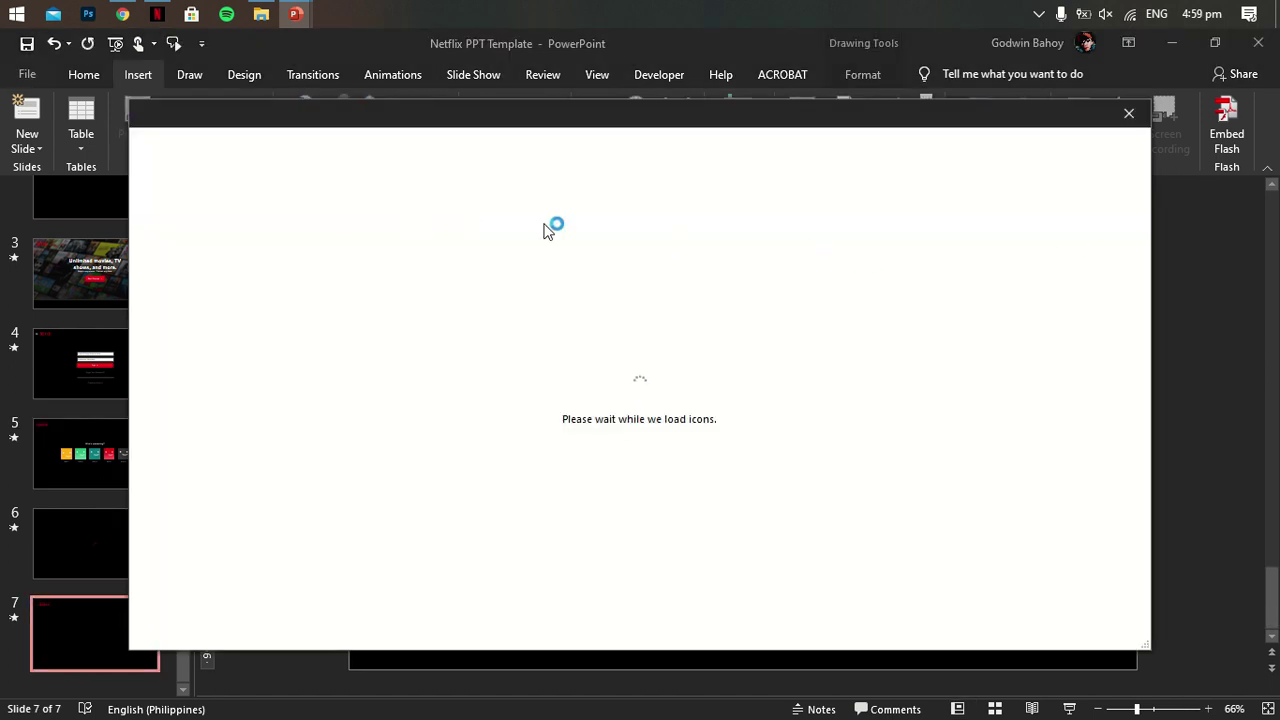
type("menu")
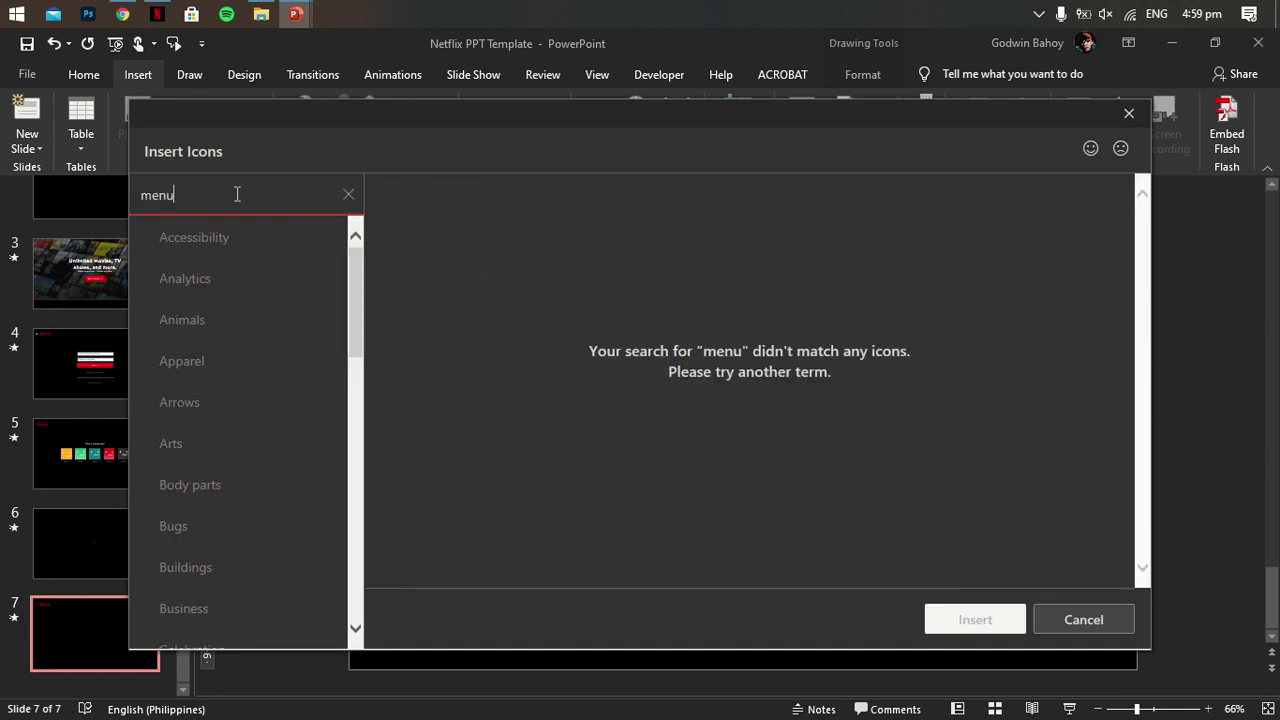
key("BackSpace")
key("BackSpace")
key("BackSpace")
type("li")
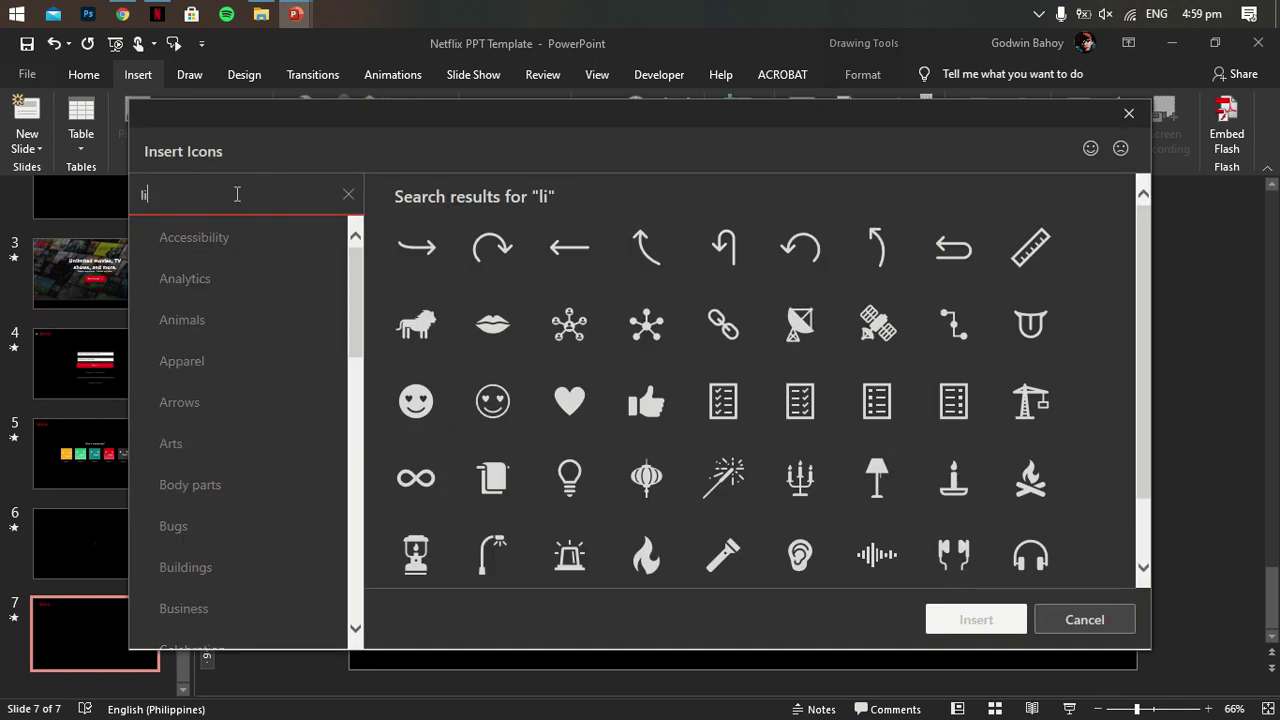
type("nes")
scroll(475, 281, "down", 5)
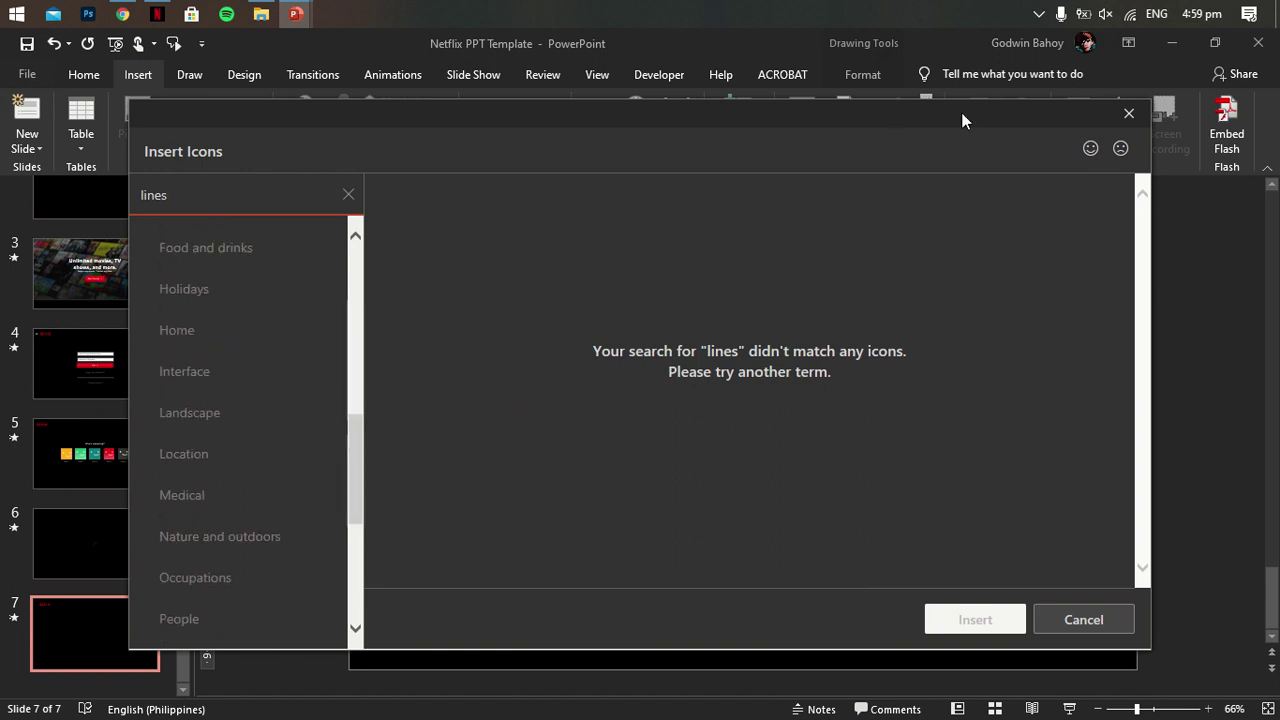
left_click(1129, 113)
left_click(396, 302)
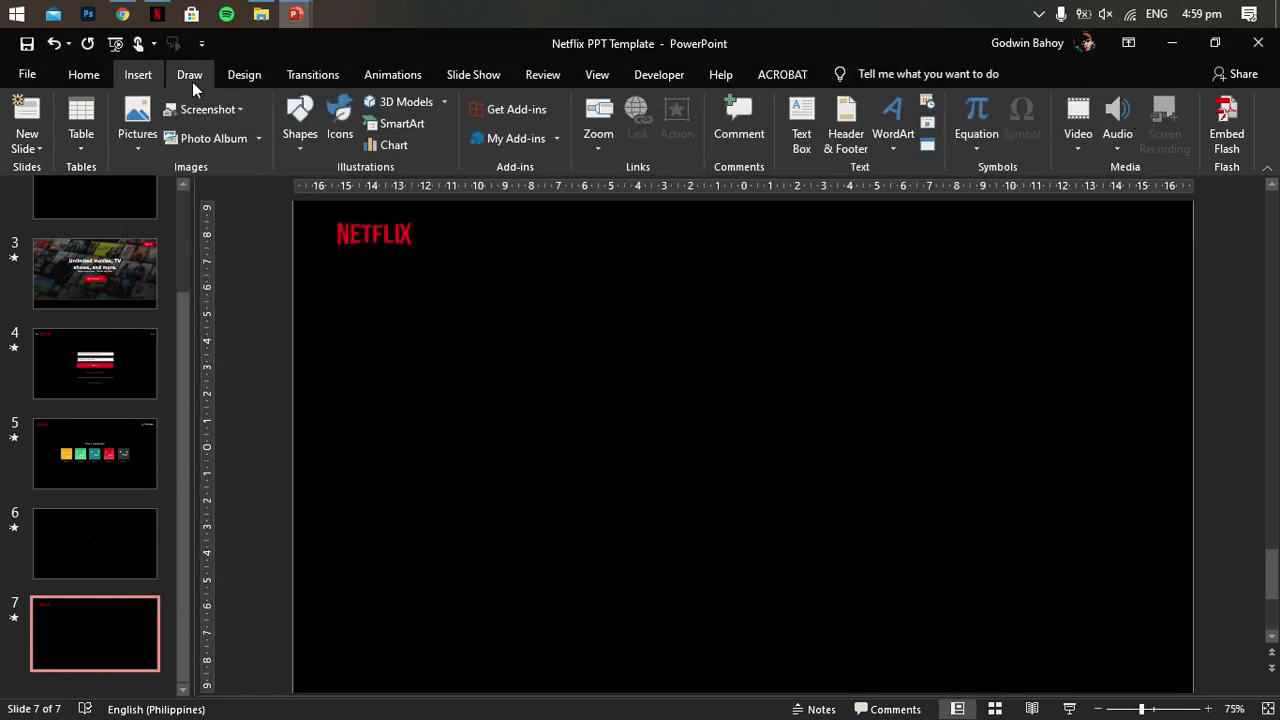
left_click(300, 120)
Step: Draw a rounded bar, duplicate it into three stacked bars, and union them
left_click(386, 187)
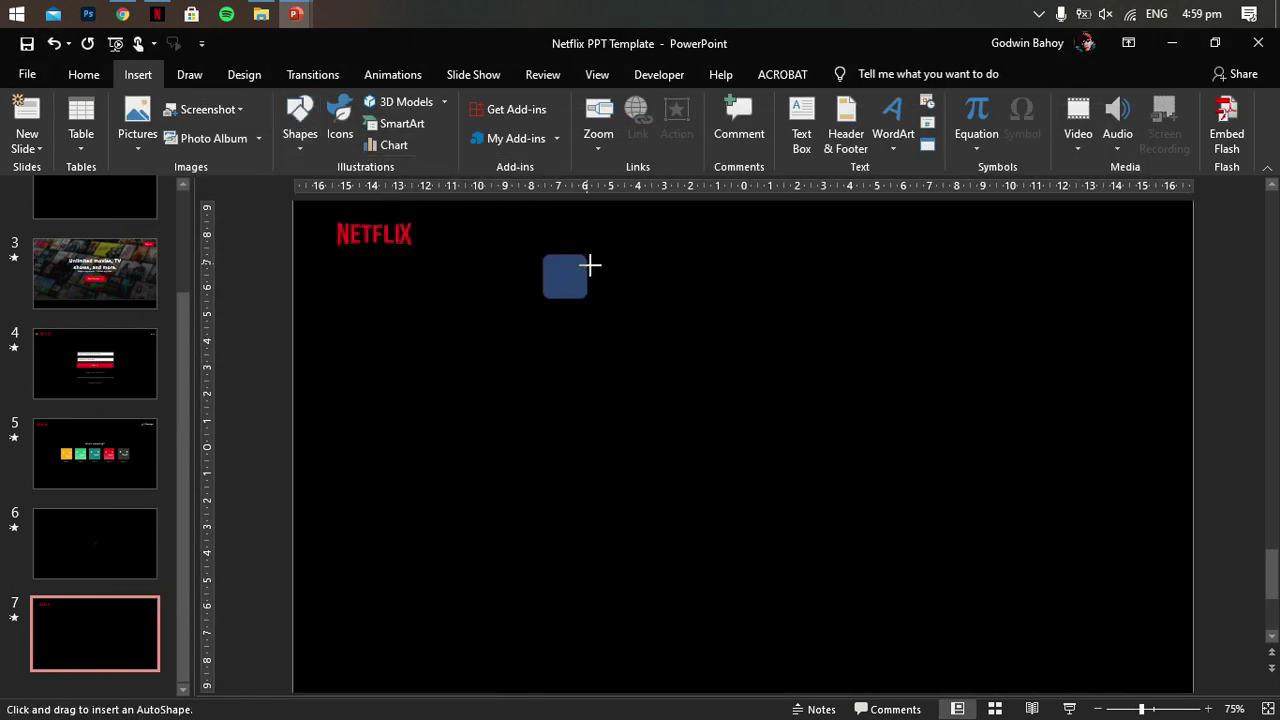
left_click_drag(543, 255, 630, 268)
scroll(571, 277, "up", 3)
scroll(565, 403, "up", 6)
left_click_drag(565, 403, 600, 412)
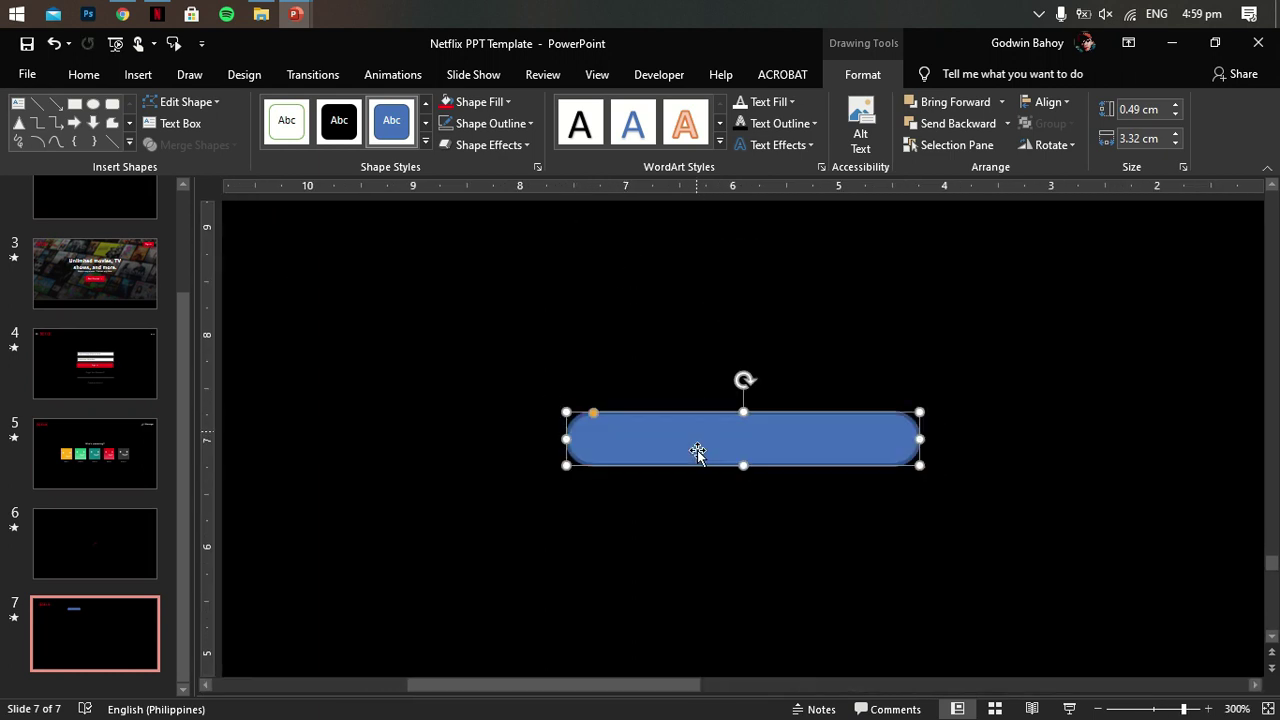
mouse_move(694, 449)
left_mouse_down("ctrl")
mouse_move(740, 509)
mouse_move(736, 354)
left_mouse_up("ctrl")
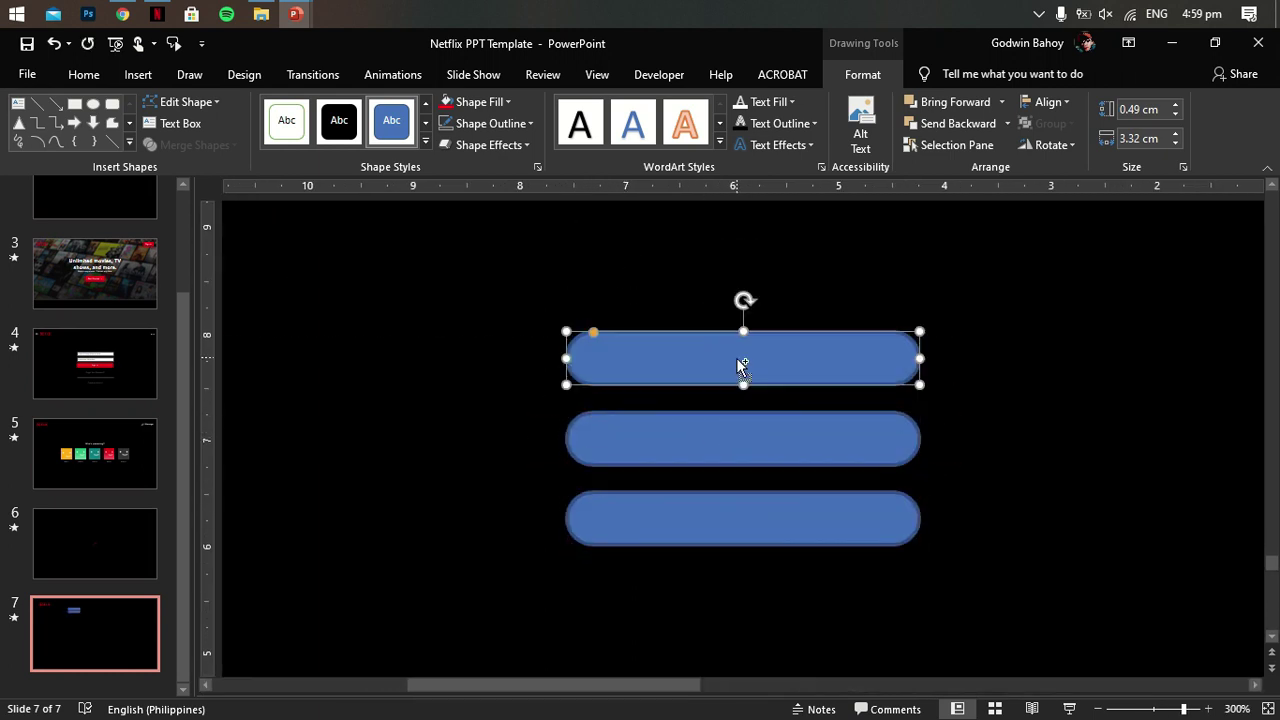
left_click(737, 440, "shift")
left_click(729, 514, "shift")
left_click(185, 145)
left_click(188, 169)
Step: Make the bars white, shrink them to 0.5 by 0.83 cm, and place them beside NETFLIX
left_click(480, 101)
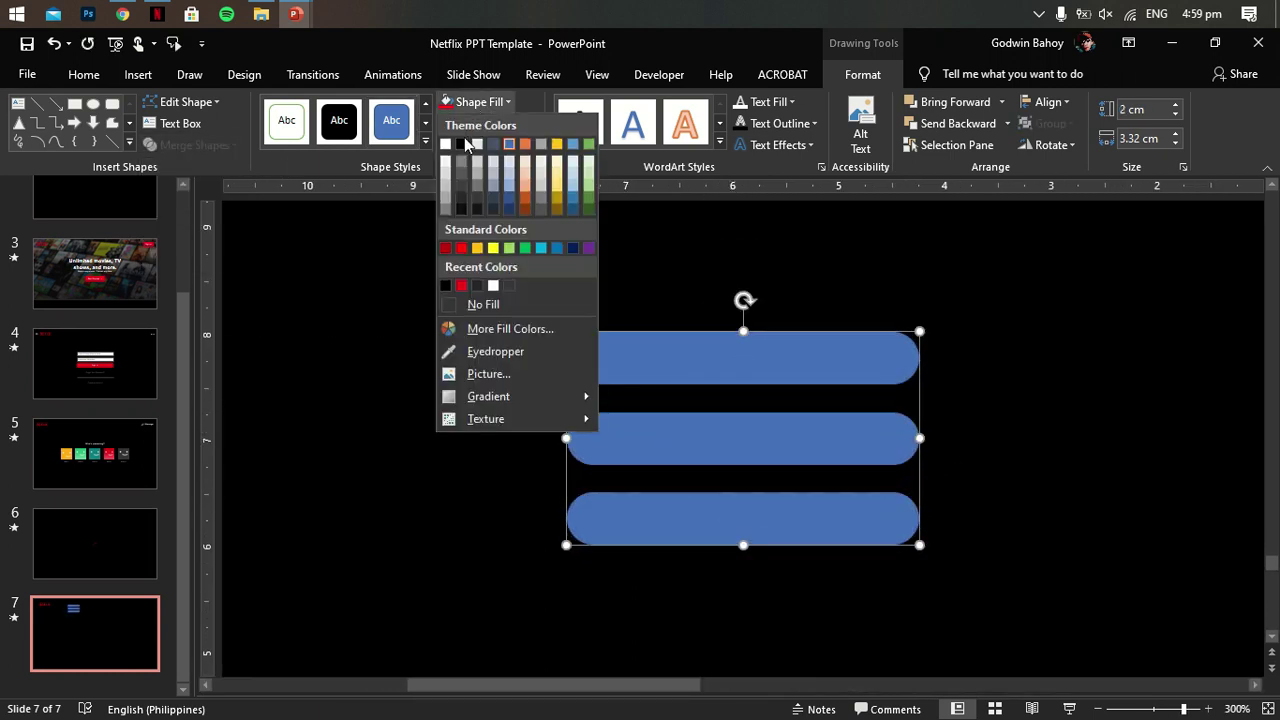
left_click(449, 139)
left_click_drag(919, 331, 655, 490, "shift")
left_click_drag(649, 550, 352, 268)
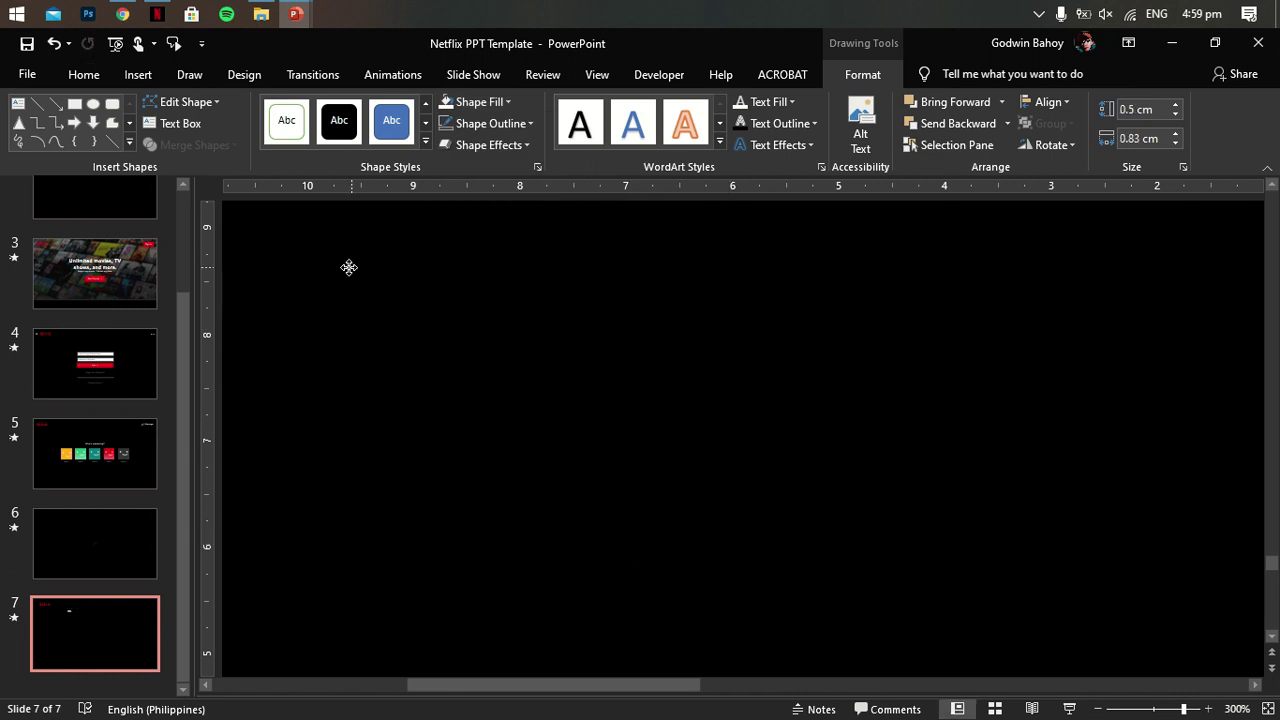
scroll(479, 231, "down", 5)
left_click_drag(255, 268, 274, 268)
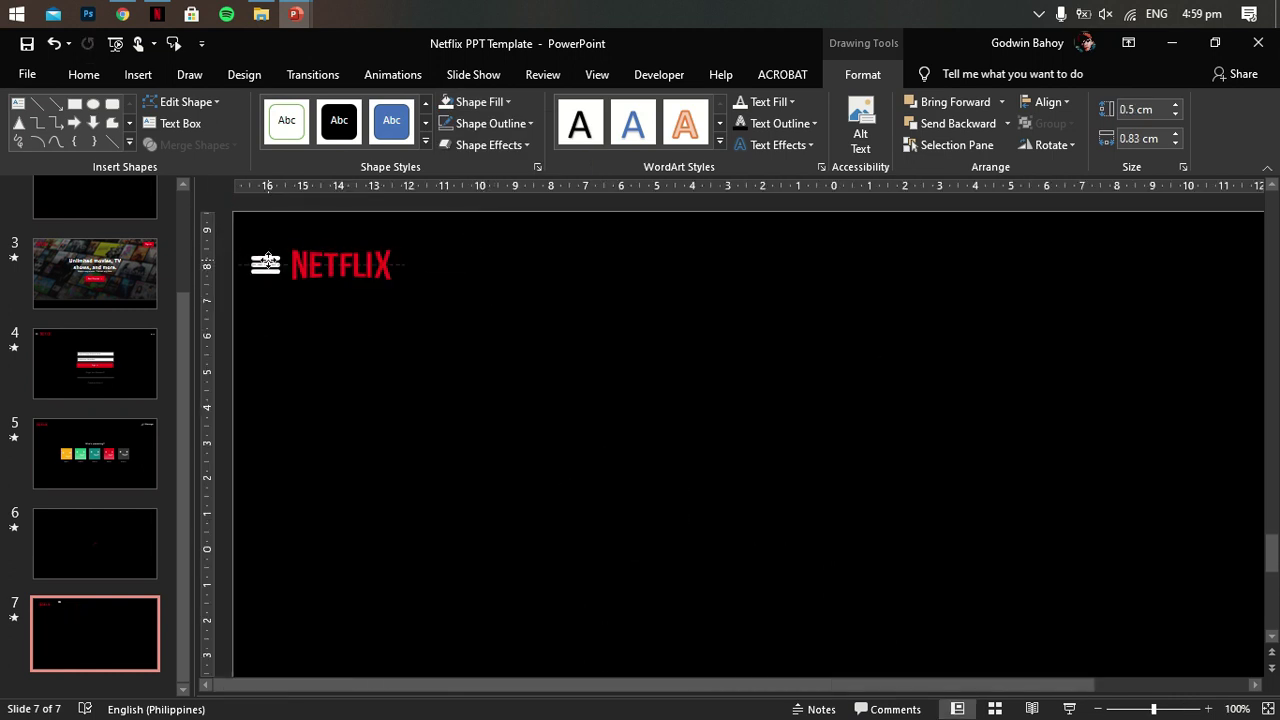
scroll(344, 305, "up", 5)
left_click(478, 450)
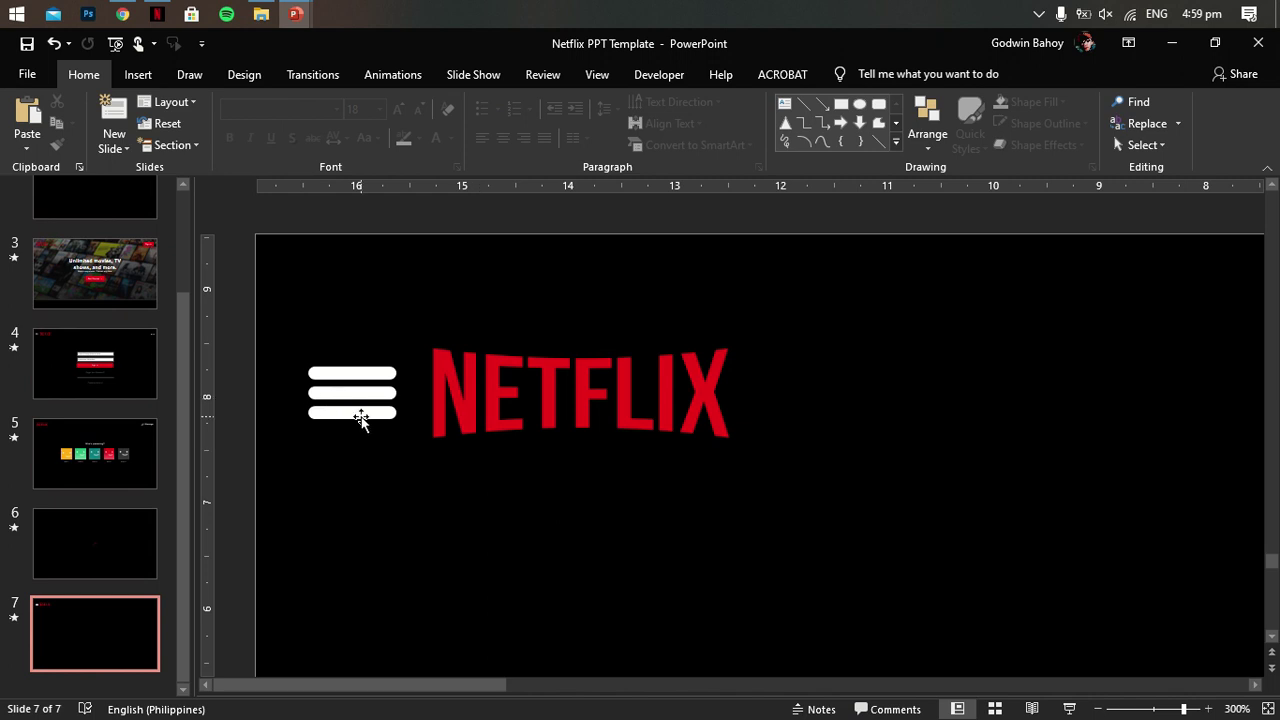
Step: Build a new set of three white rounded bars and union them into one shape
left_click(350, 394)
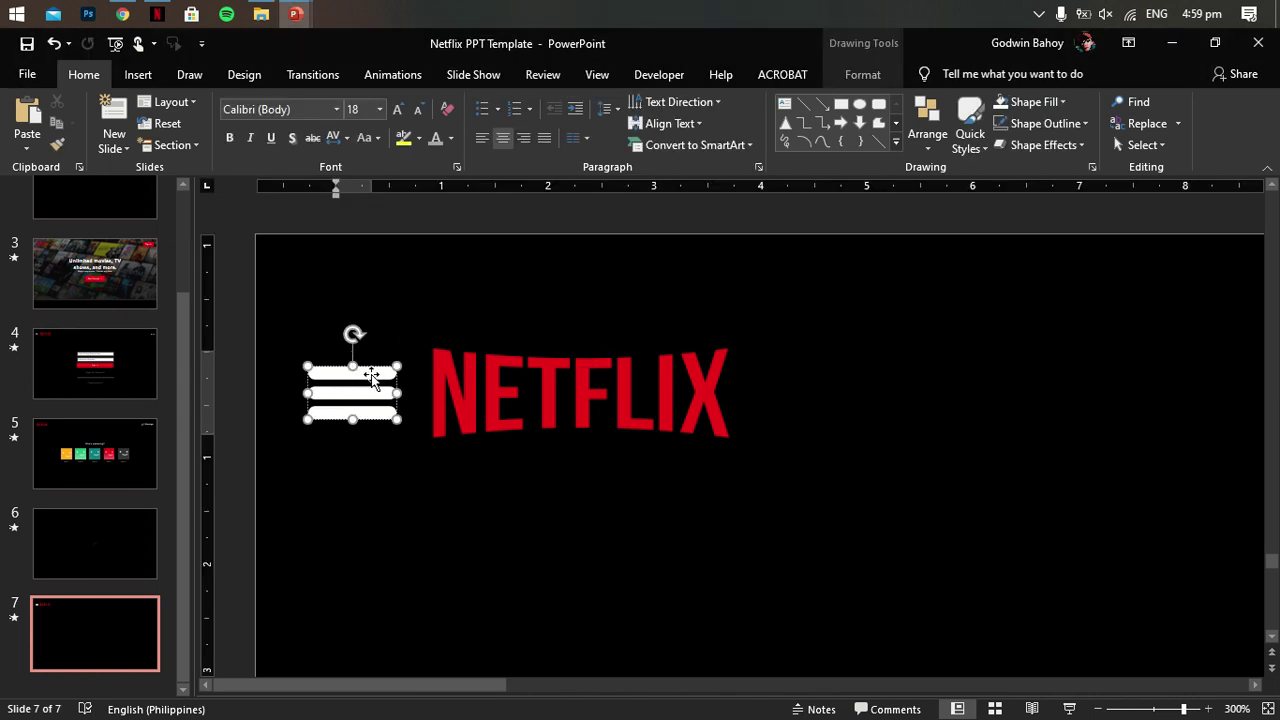
left_click(138, 74)
left_click(299, 120)
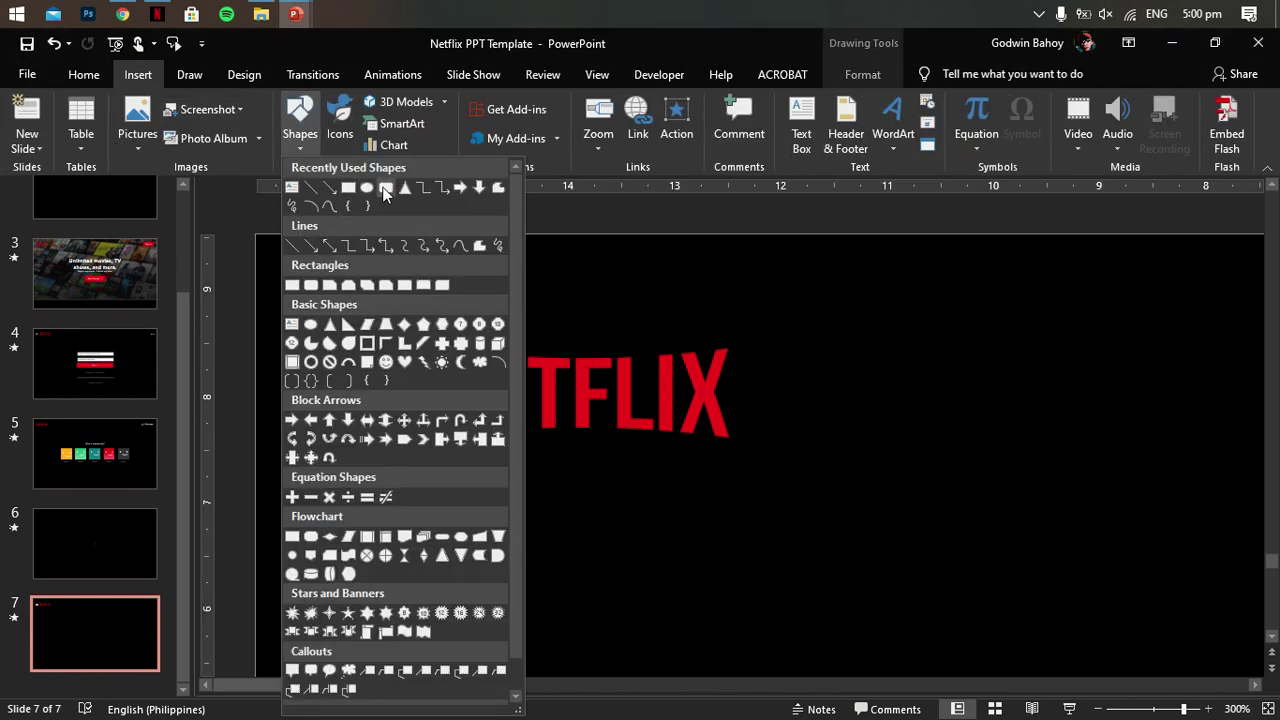
left_click(386, 192)
mouse_move(430, 476)
left_mouse_down()
mouse_move(571, 491)
mouse_move(597, 447)
mouse_move(583, 507)
left_mouse_up()
scroll(471, 494, "up", 5)
key("ctrl+shift+v")
left_click(586, 472, "shift")
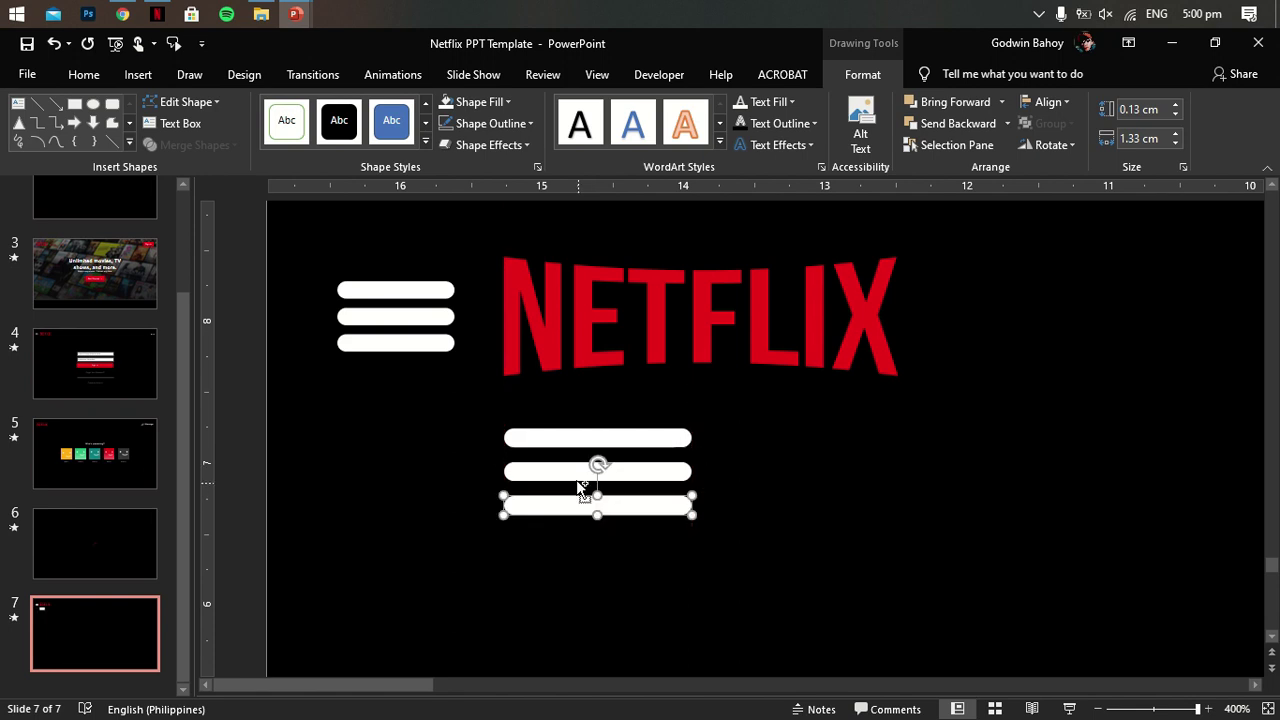
left_click(568, 440, "shift")
left_click(190, 145)
left_click(178, 172)
Step: Delete the old menu icon and move the new bars icon just left of NETFLIX
left_click(429, 316)
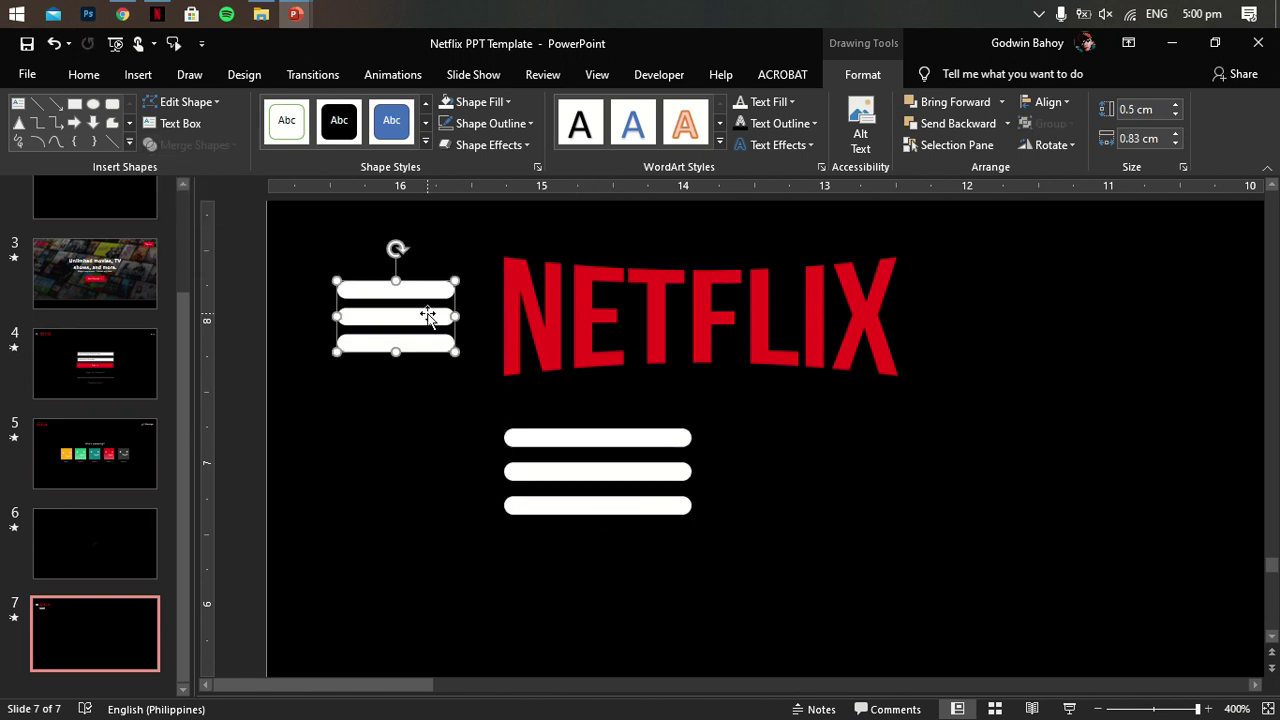
key("Delete")
left_click(611, 444)
mouse_move(691, 430)
left_mouse_down("shift")
mouse_move(618, 463)
mouse_move(383, 303)
left_mouse_up("shift")
scroll(559, 402, "down", 5)
left_click(488, 364)
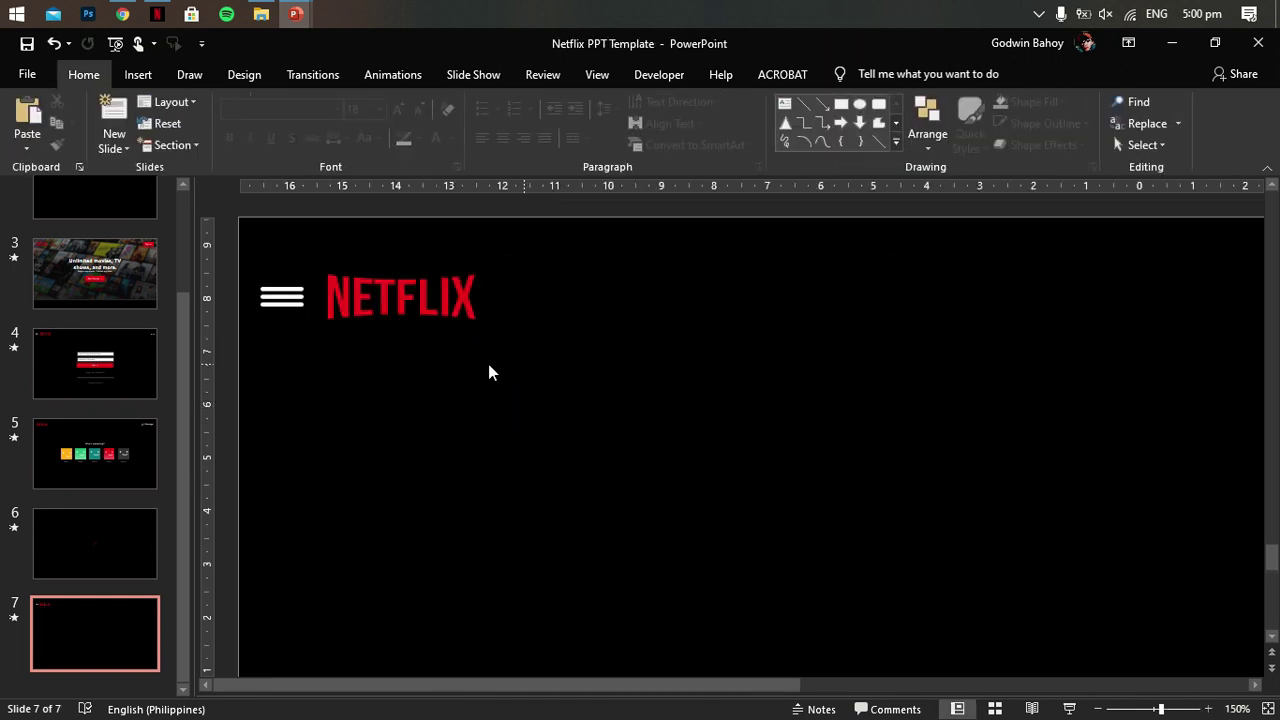
left_click(282, 300)
left_click_drag(259, 287, 262, 290)
Step: Shift the NETFLIX logo slightly left and search icons for 'searc', closing without inserting
left_click_drag(434, 271, 425, 273)
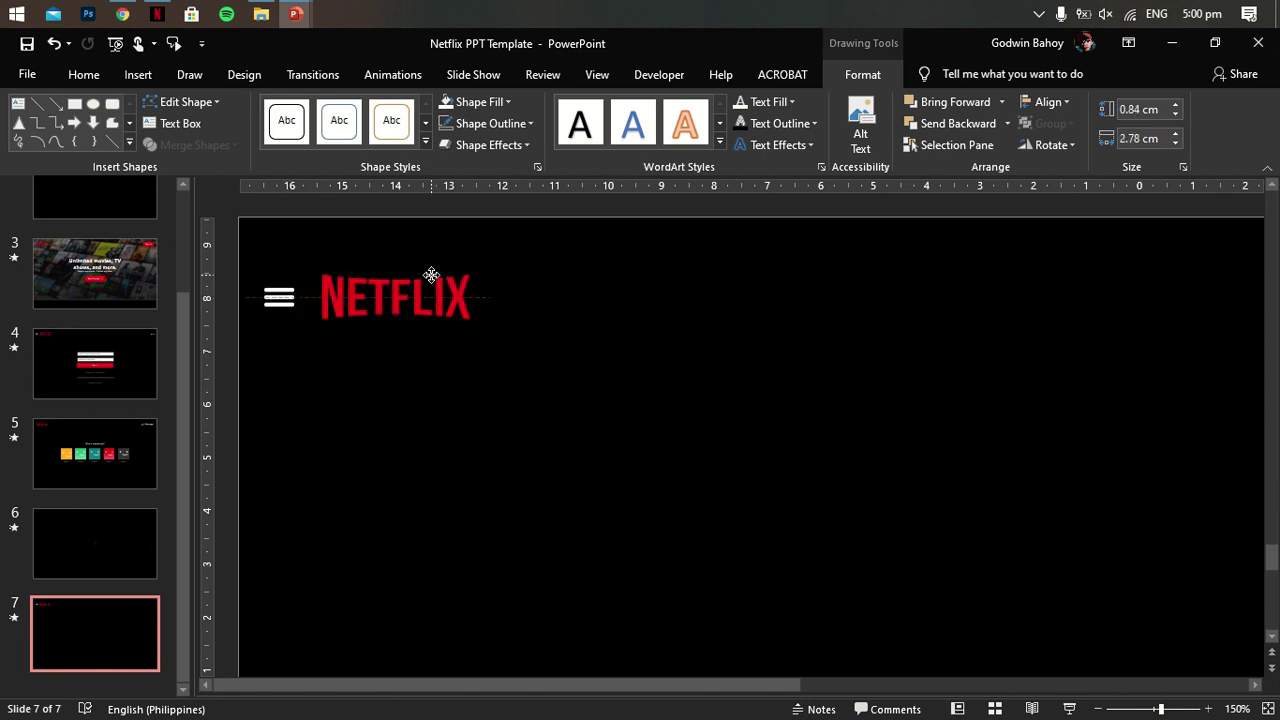
scroll(600, 355, "down", 2)
left_click(138, 75)
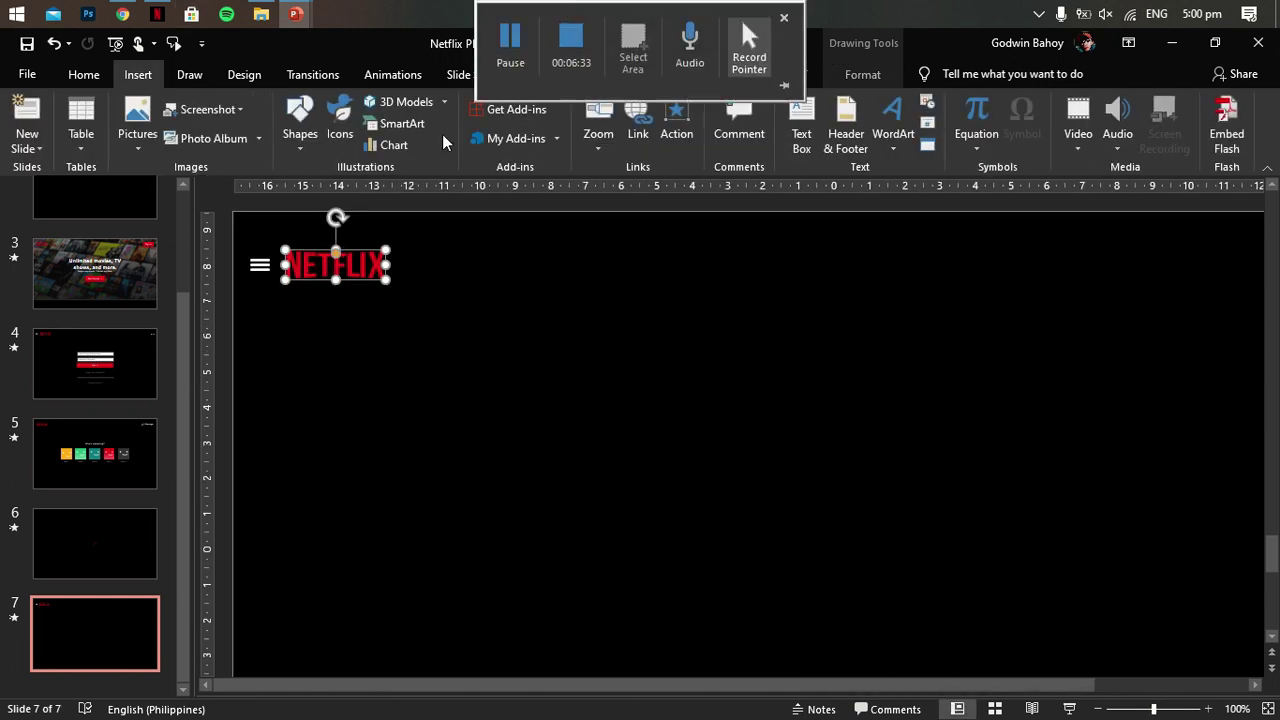
left_click(330, 125)
type("searc")
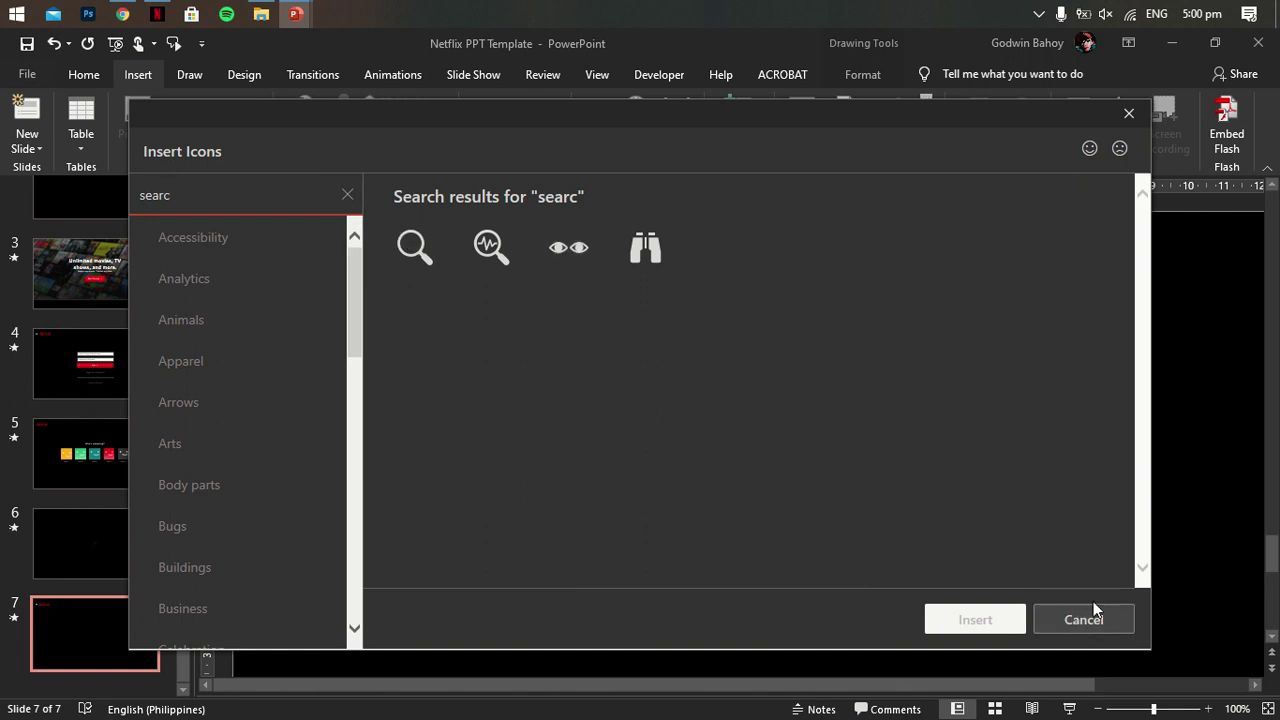
left_click(1094, 614)
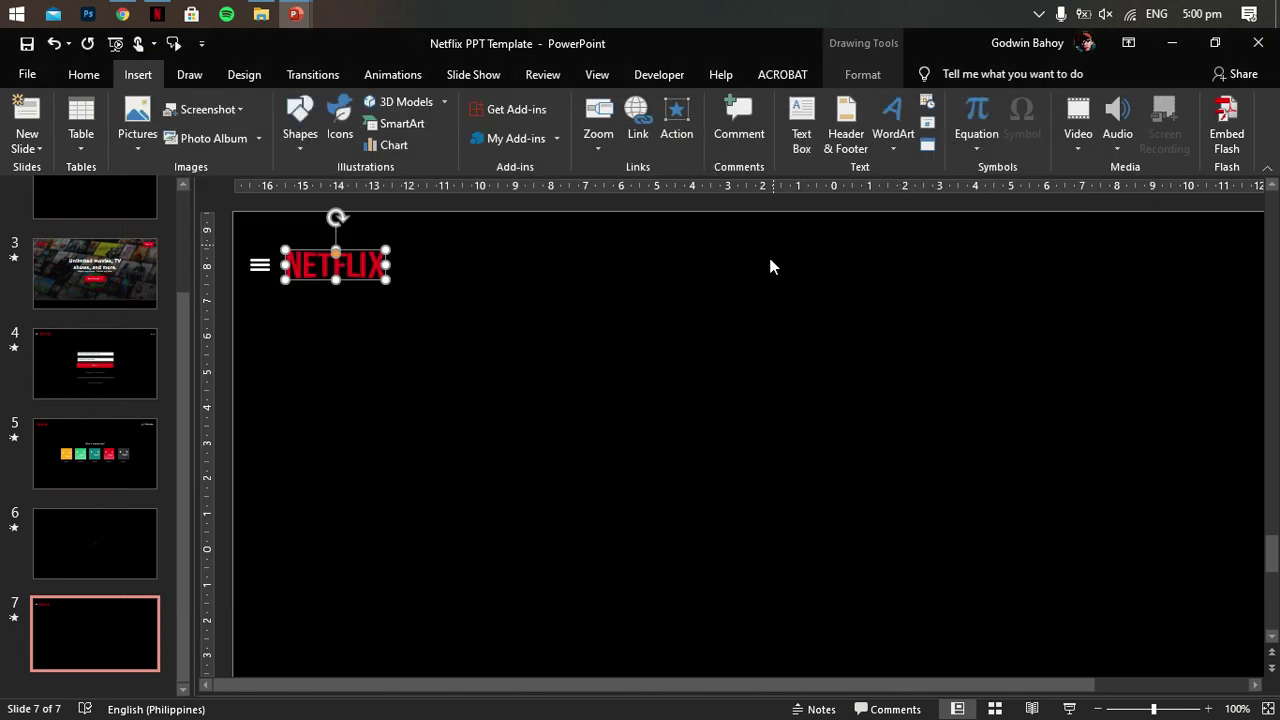
Step: Copy the three-dot menu icon from slide 4 and paste it at slide 7's top-right
left_click(115, 342)
left_click(1115, 266)
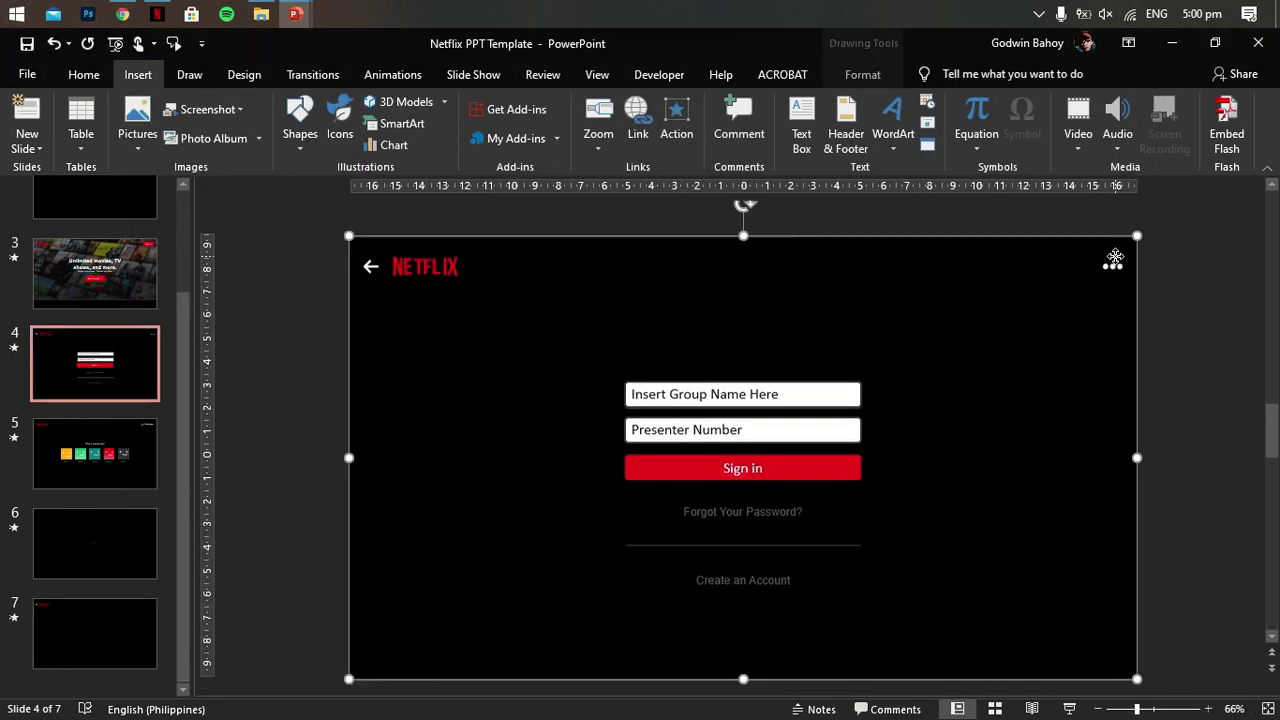
key("ctrl+c")
left_click(106, 623)
key("ctrl+v")
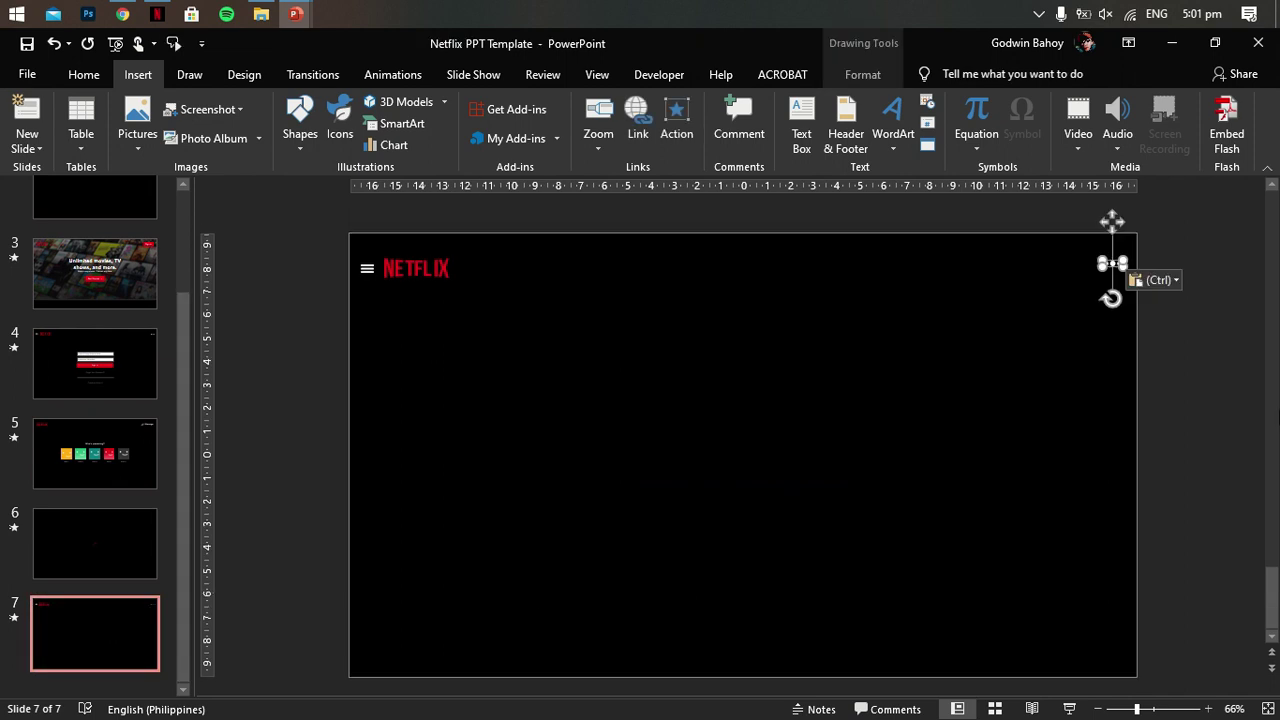
key("Escape")
left_click(1108, 256)
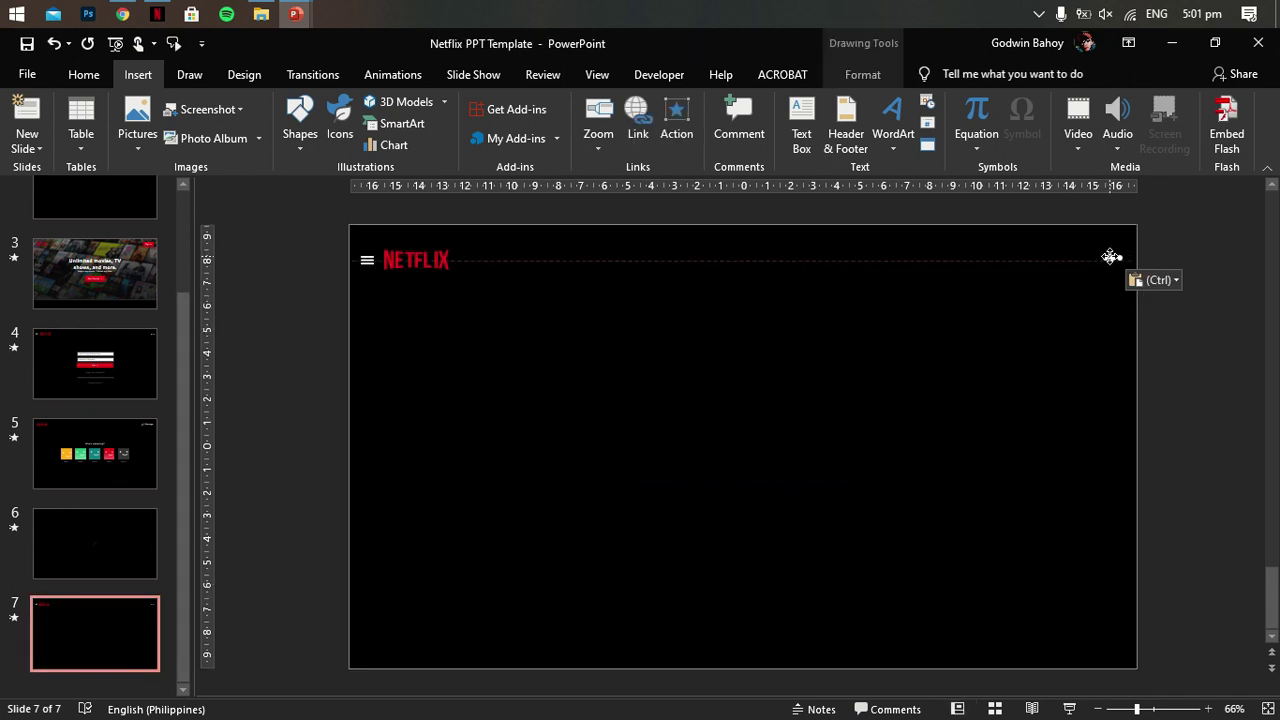
key("Escape")
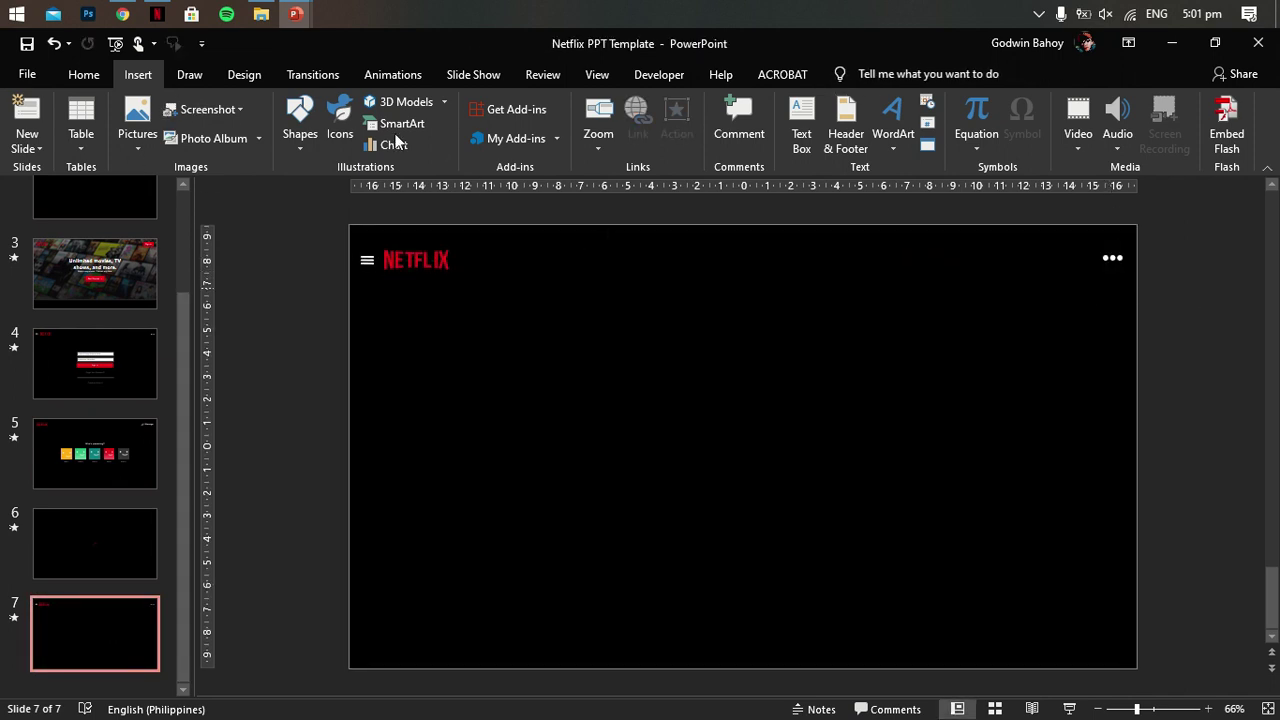
Step: Draw a circle near the centre of slide 7 and change it into a donut ring
left_click(300, 135)
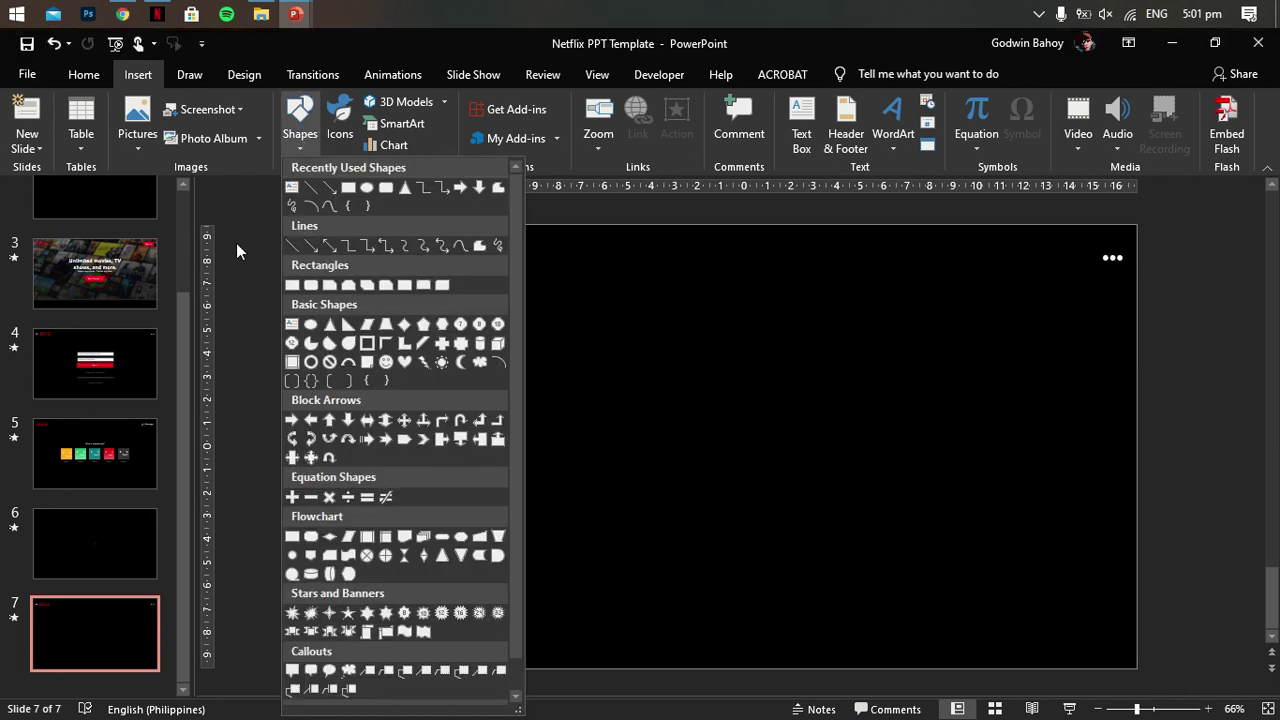
key("ctrl+s")
left_click(299, 118)
left_click(371, 194)
left_click_drag(662, 362, 738, 438)
left_click(180, 101)
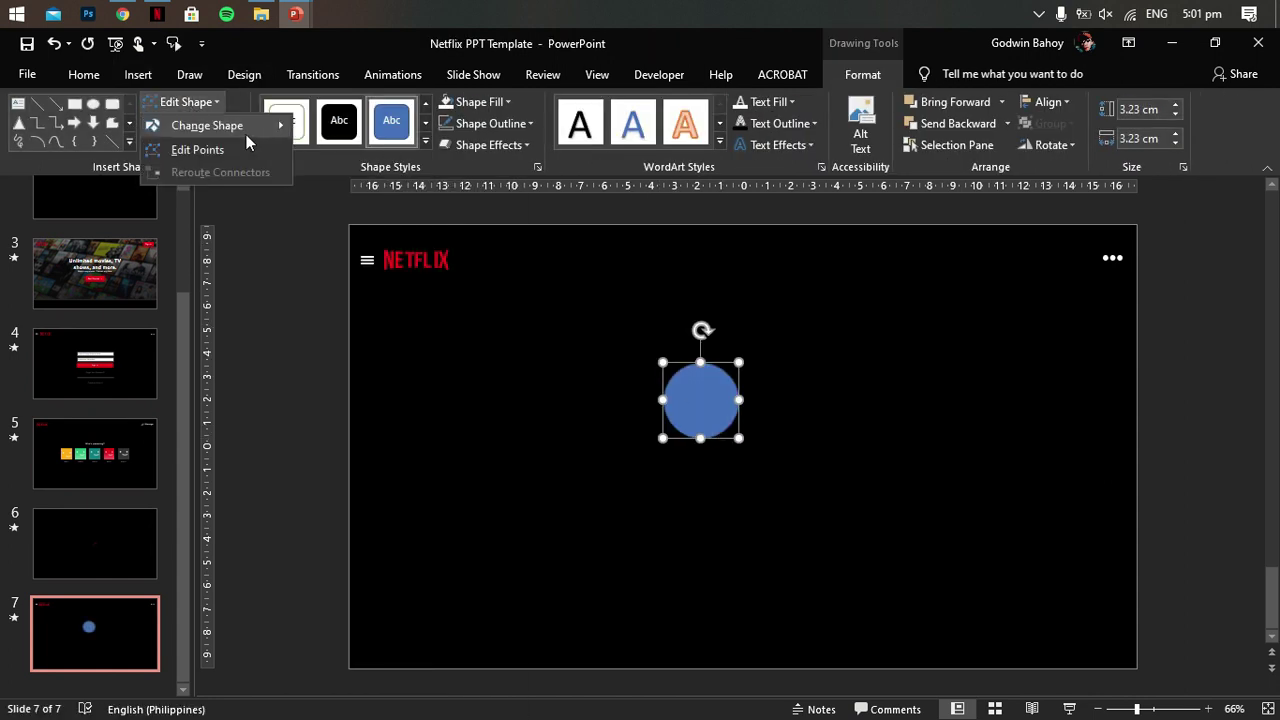
mouse_move(207, 125)
left_click(321, 224)
Step: Fill the ring white and draw a rectangle bar beside it
left_click(771, 423)
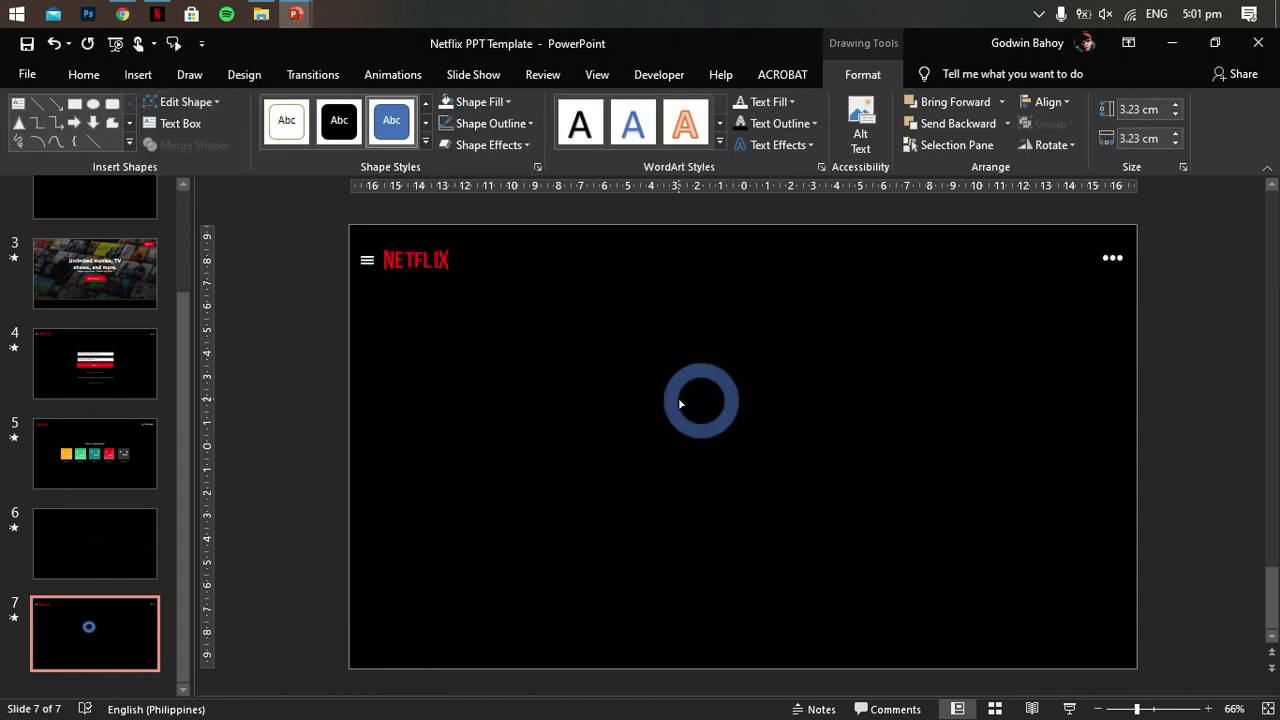
left_click(672, 400)
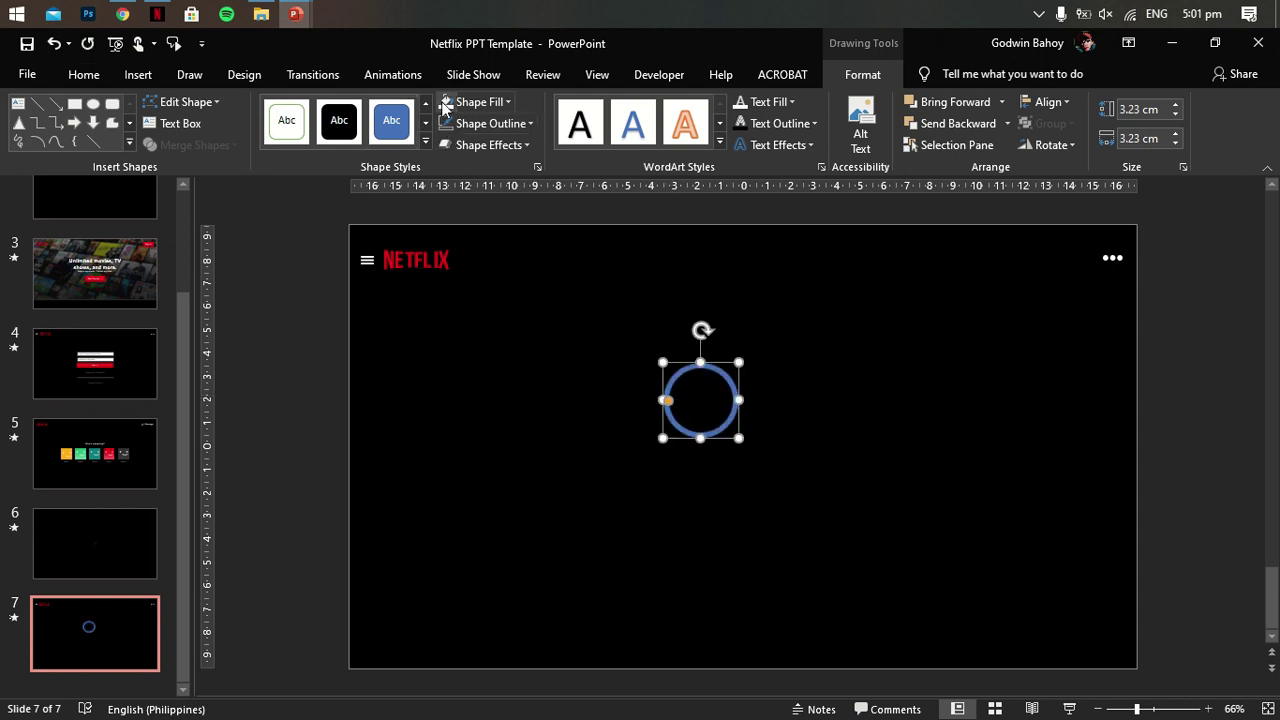
left_click(287, 120)
left_click(75, 103)
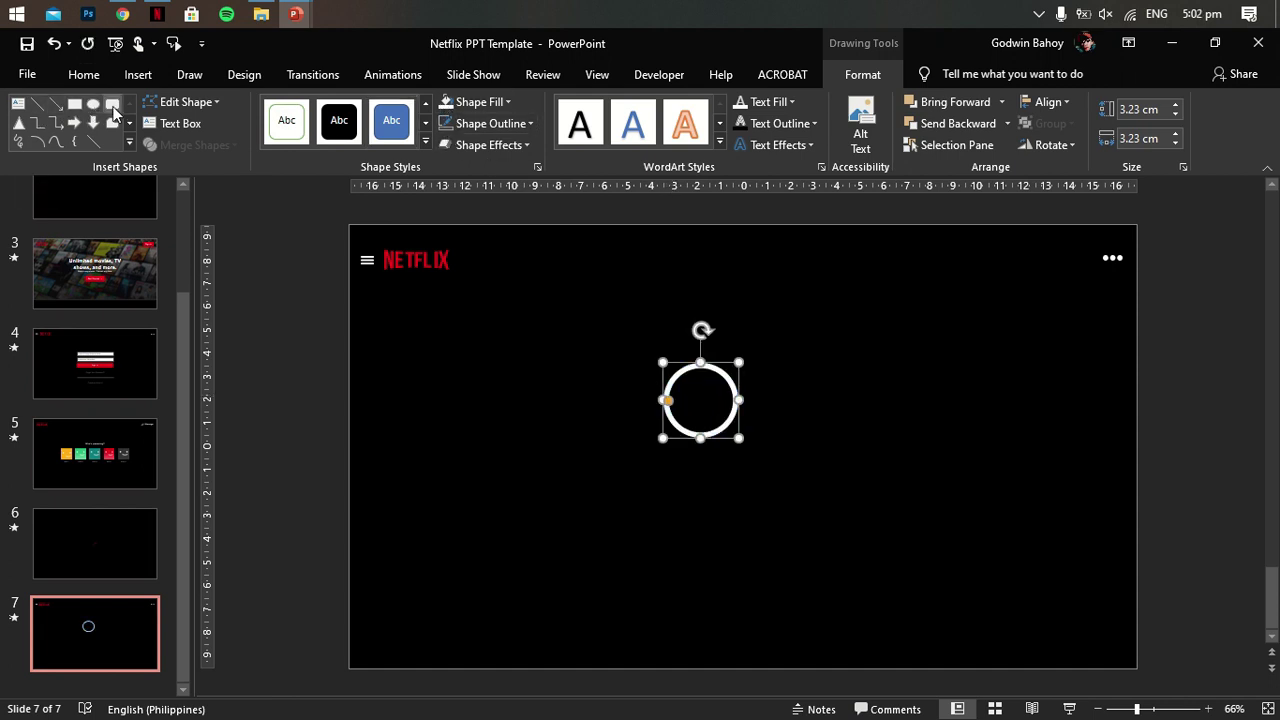
left_click_drag(460, 404, 607, 431)
Step: Thin the bar, shrink the ring, and move the handle to meet the ring's edge
mouse_move(535, 403)
left_mouse_down()
mouse_move(536, 419)
mouse_move(560, 423)
mouse_move(549, 424)
mouse_move(523, 397)
mouse_move(760, 427)
mouse_move(768, 445)
mouse_move(770, 432)
left_mouse_up()
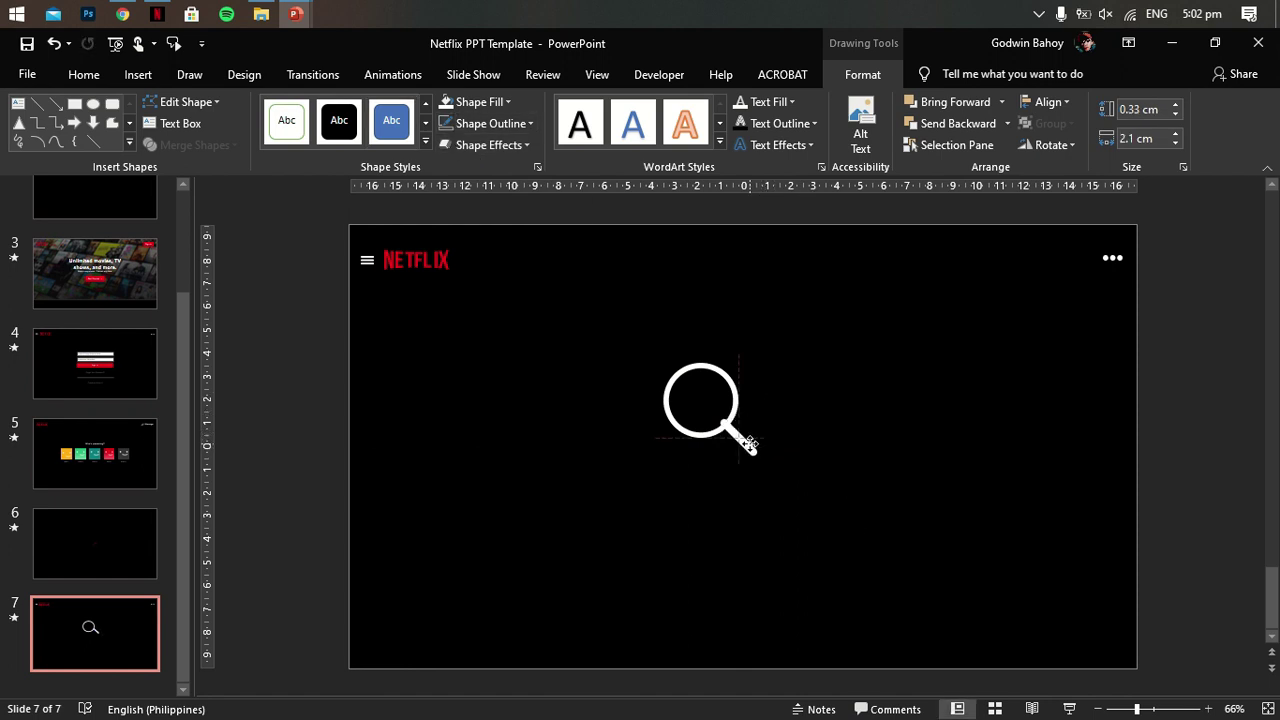
left_click(737, 398)
mouse_move(738, 363)
left_mouse_down()
mouse_move(723, 378)
mouse_move(733, 390)
left_mouse_up()
left_click(752, 445)
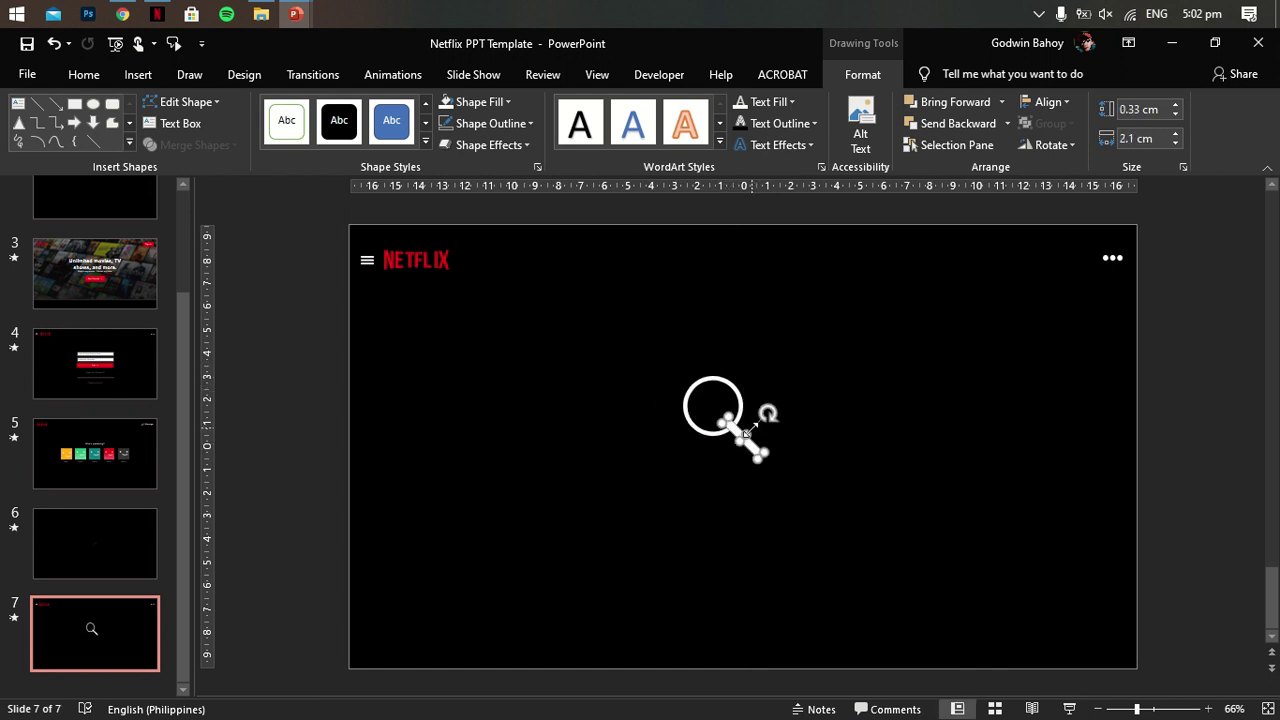
scroll(752, 445, "up", 5)
mouse_move(756, 458)
left_mouse_down()
mouse_move(787, 464)
mouse_move(770, 461)
mouse_move(732, 390)
left_mouse_up()
Step: Group the ring and handle into one magnifying-glass icon with Ctrl+G
left_click(726, 388)
left_click(758, 448, "shift")
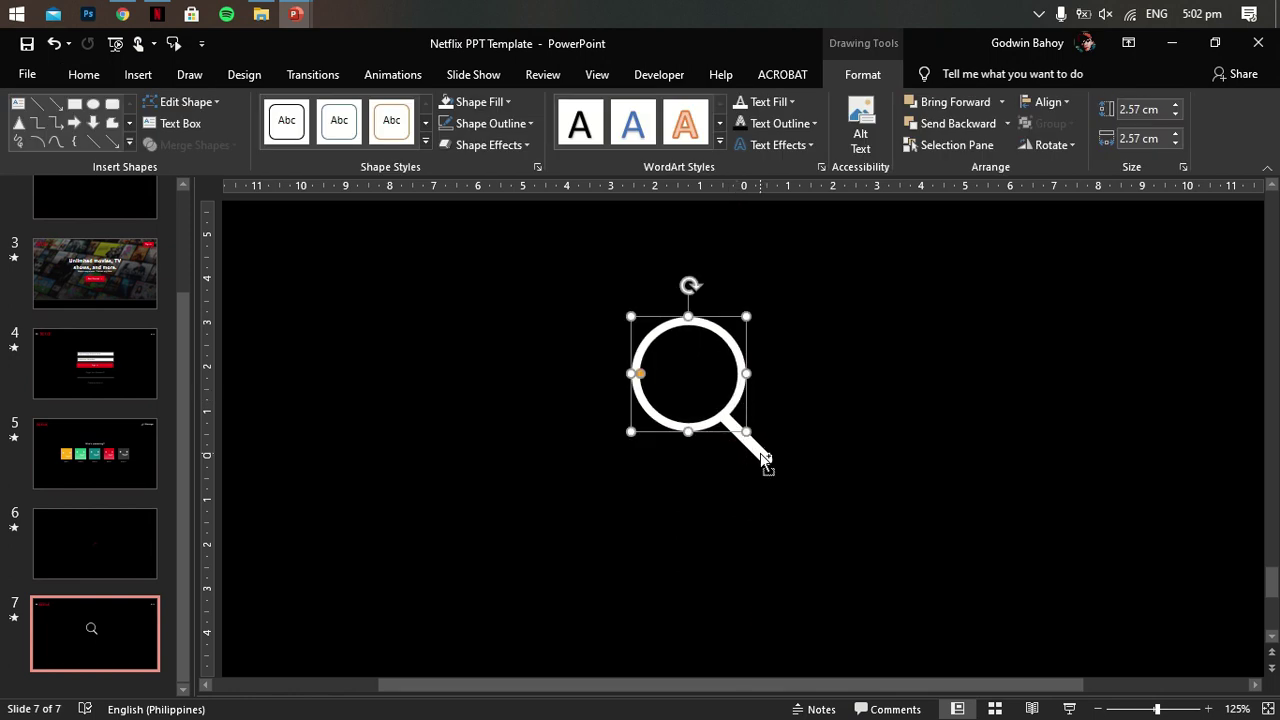
left_click(830, 376)
left_click(744, 385)
left_click(760, 453, "shift")
key("ctrl+g")
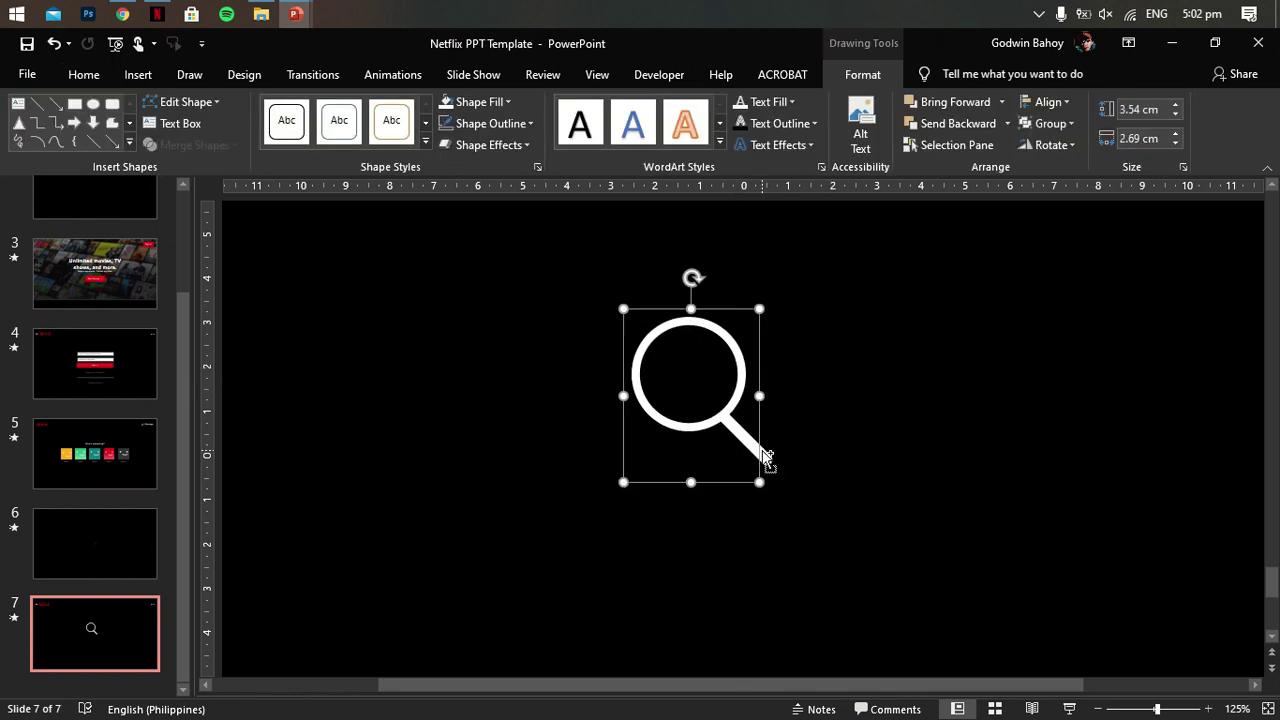
Step: Nudge the handle within the group so it sits snugly against the ring
left_click(758, 450)
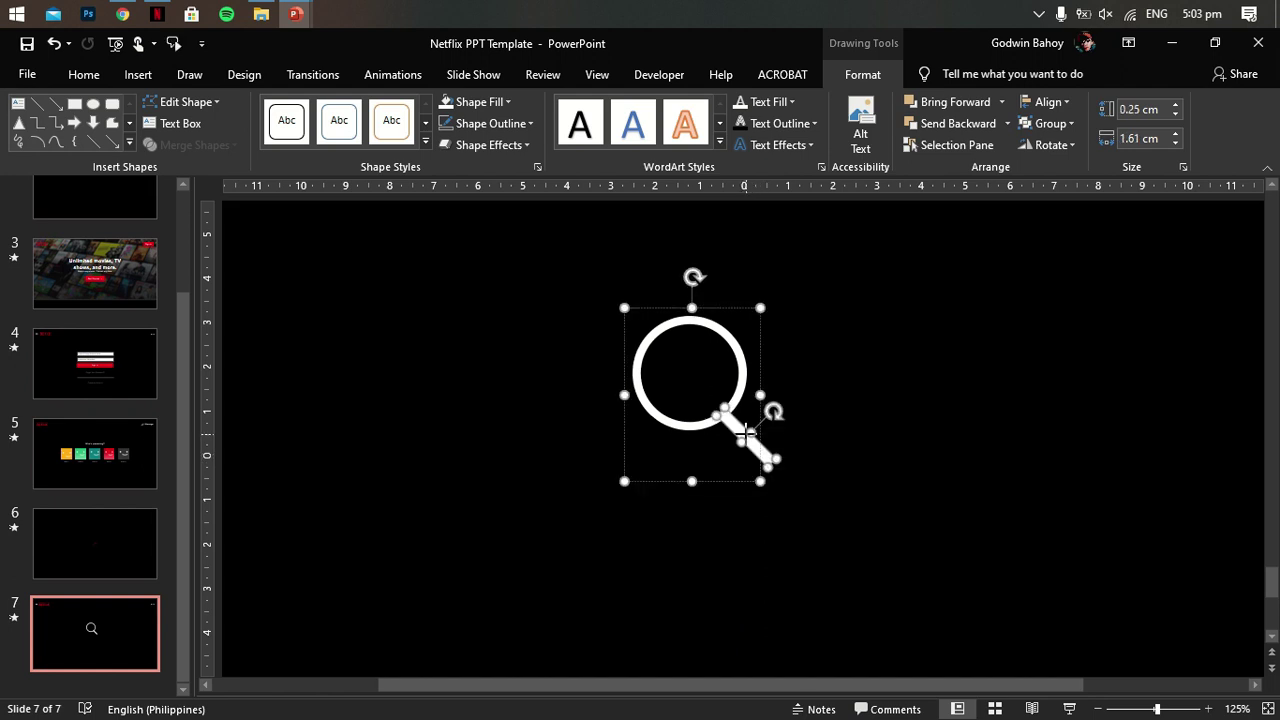
left_click_drag(754, 450, 761, 446)
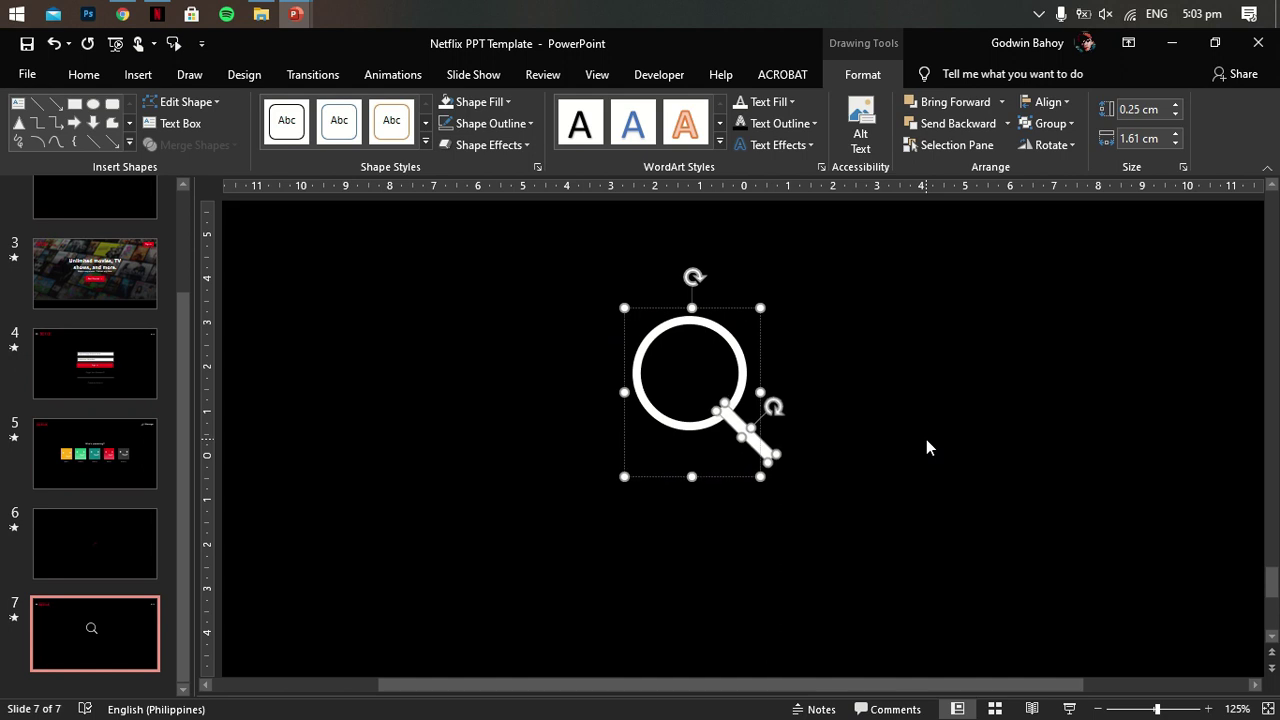
key("ctrl+Right")
key("ctrl+Right")
key("ctrl+Right")
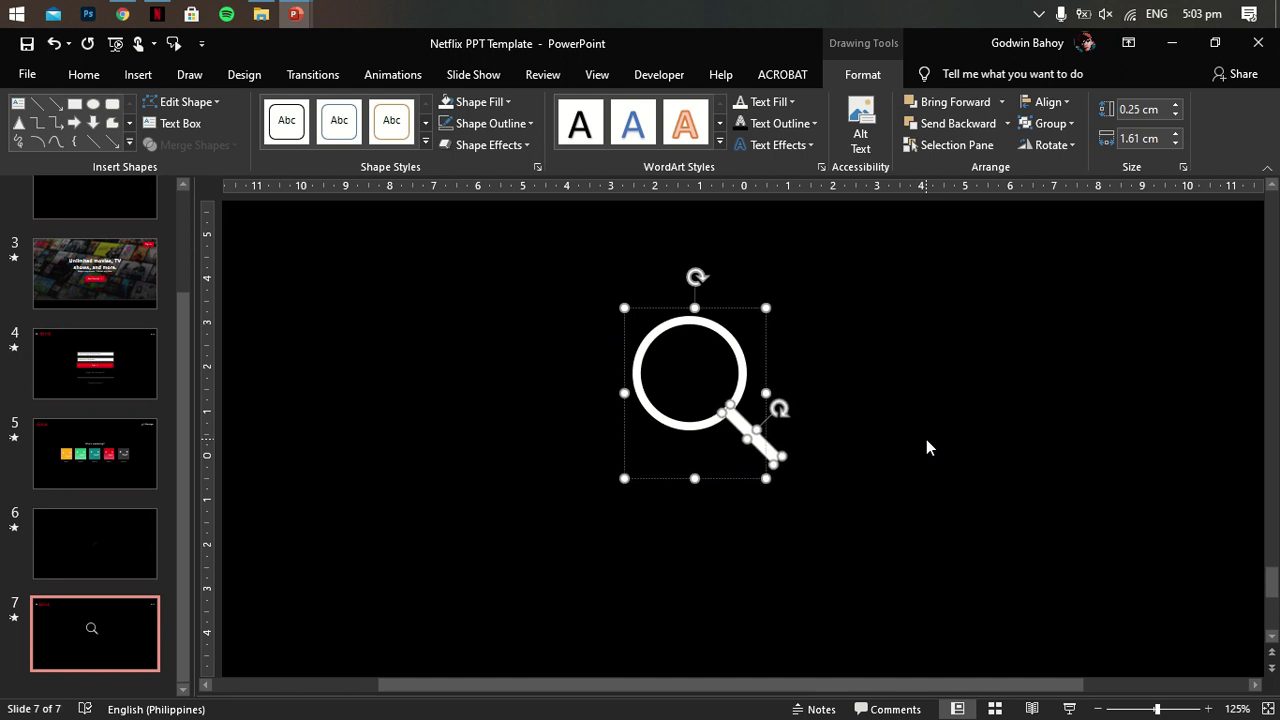
key("ctrl+Down")
key("ctrl+Left")
left_click(926, 447)
double_click(735, 406)
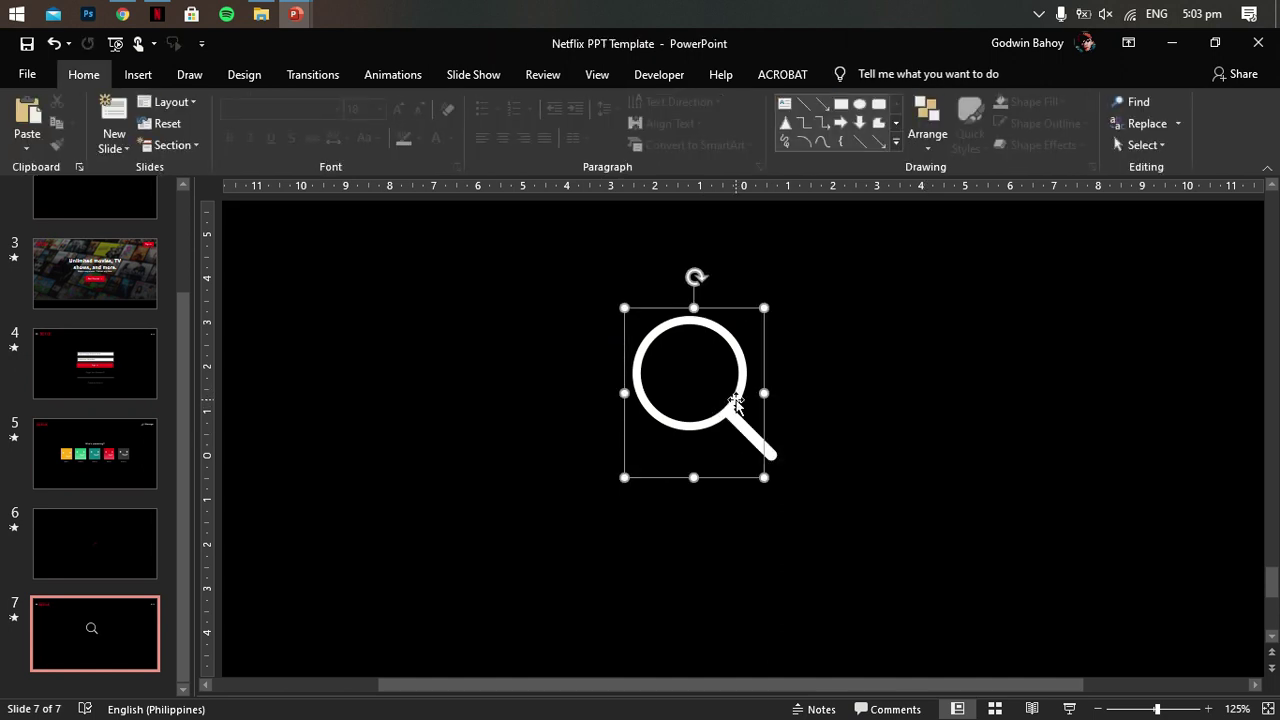
Step: Ungroup the magnifier and union its parts into a single shape
left_click(1050, 123)
left_click(1060, 198)
left_click(188, 145)
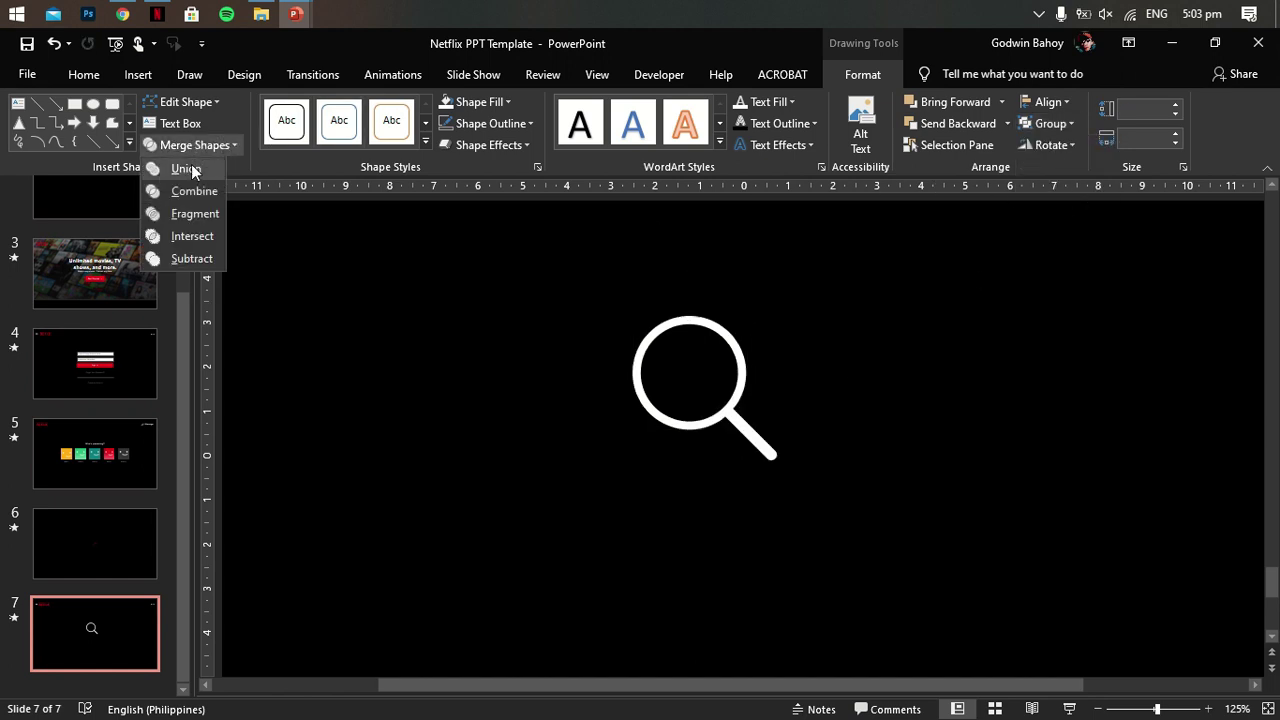
left_click(180, 167)
Step: Shrink the magnifier to 0.6 cm and place it beside the dots icon
scroll(719, 372, "down", 3)
mouse_move(771, 363)
left_mouse_down()
mouse_move(701, 436)
mouse_move(1056, 260)
left_mouse_up()
scroll(1056, 260, "up", 6)
left_click(1107, 262)
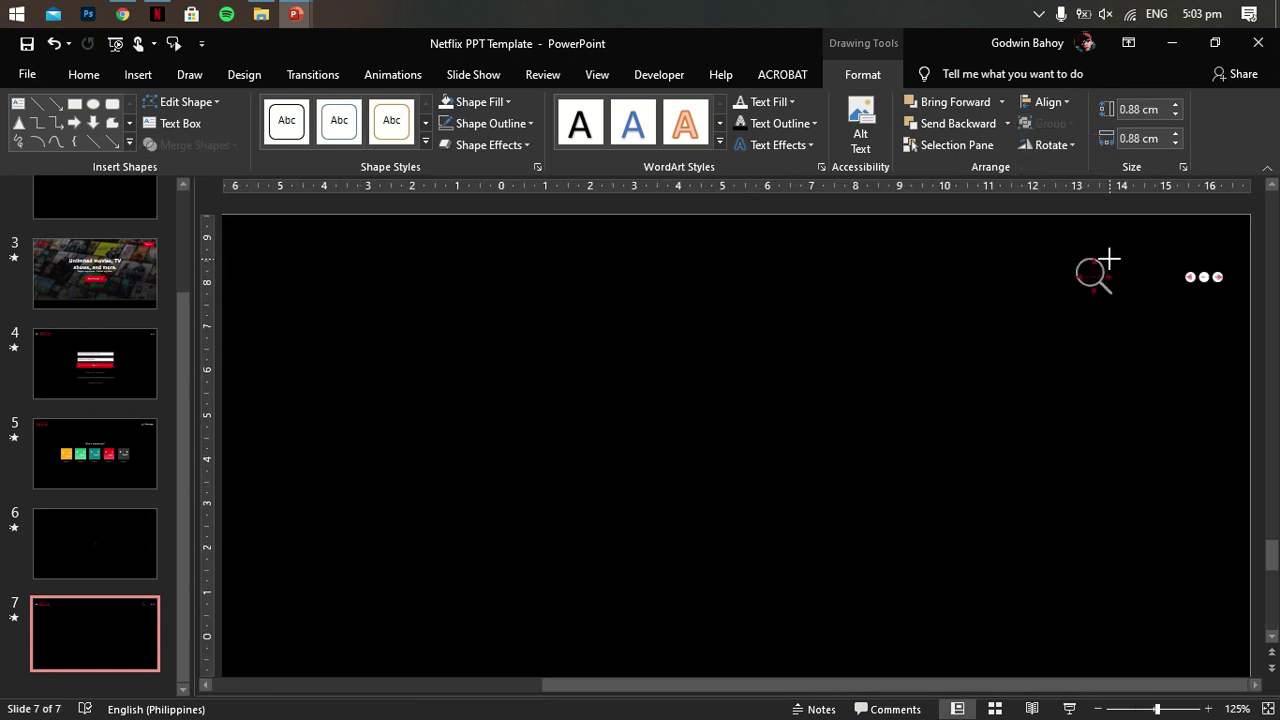
left_click(1094, 275)
left_click_drag(1114, 292, 1106, 296)
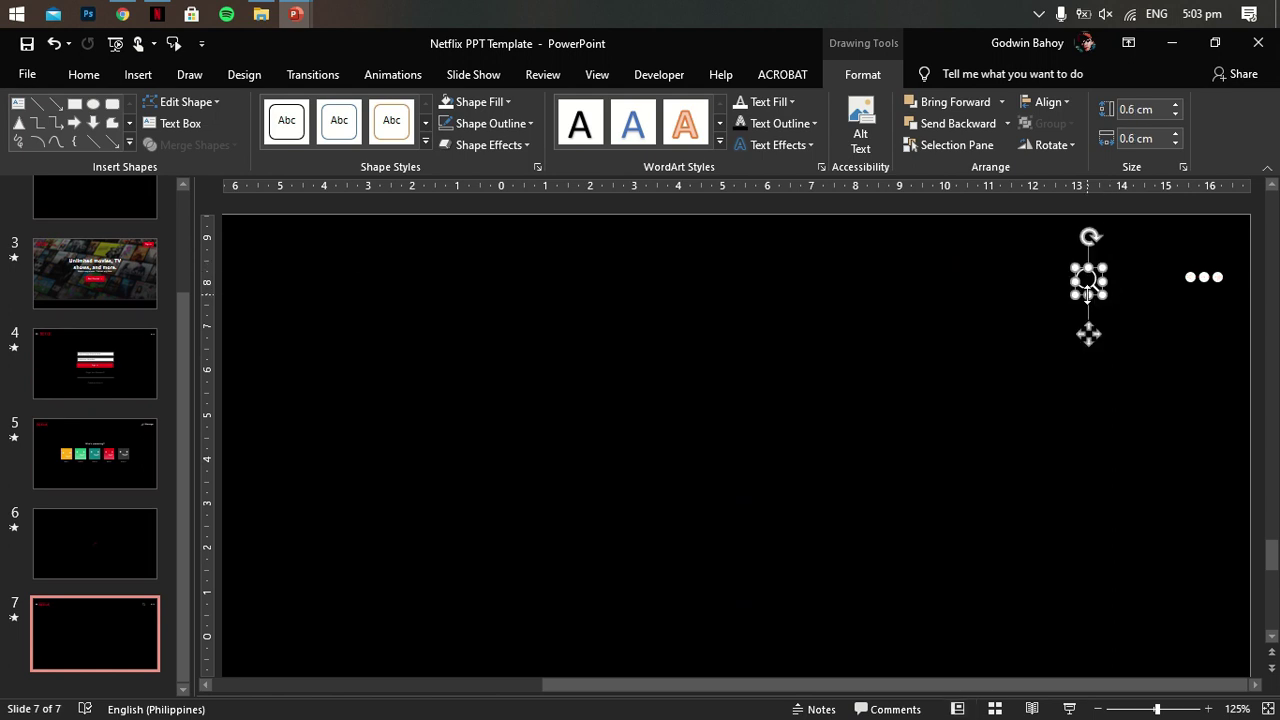
Step: Align the magnifier and dots icon on their middles, group them, and nudge into the header
left_click(1204, 277, "shift")
left_click(1048, 101)
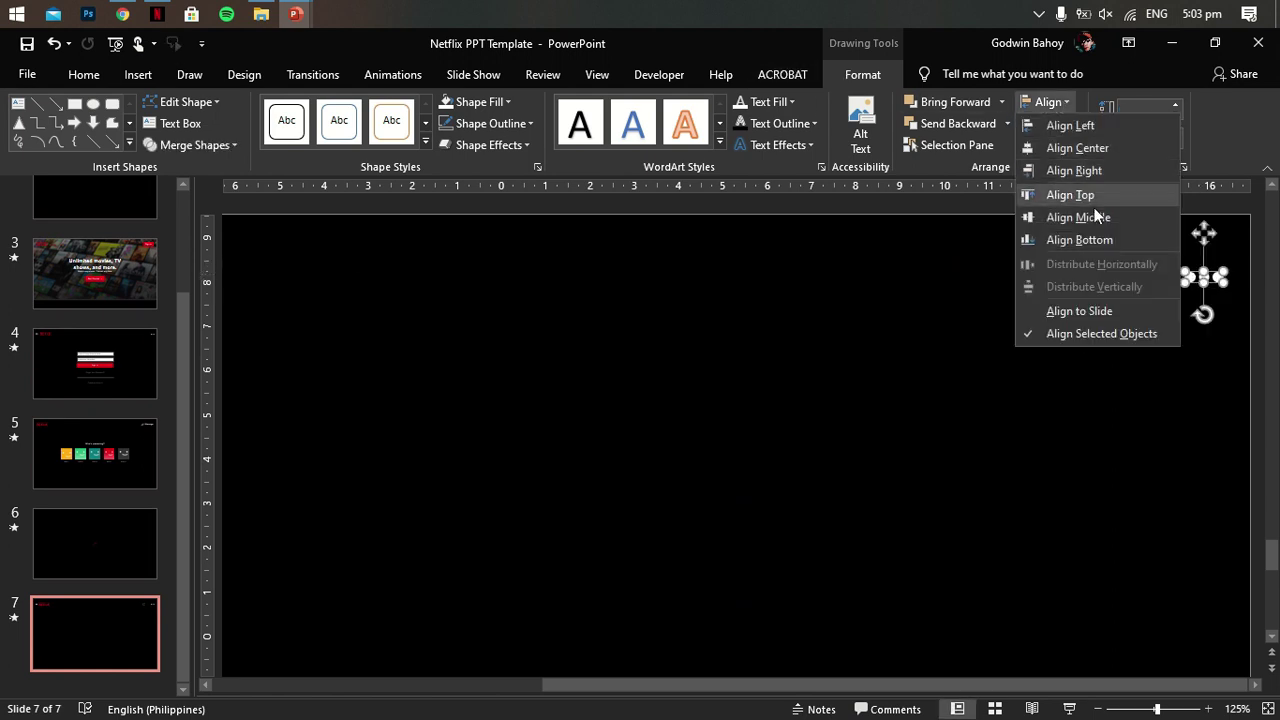
left_click(1085, 214)
key("ctrl+g")
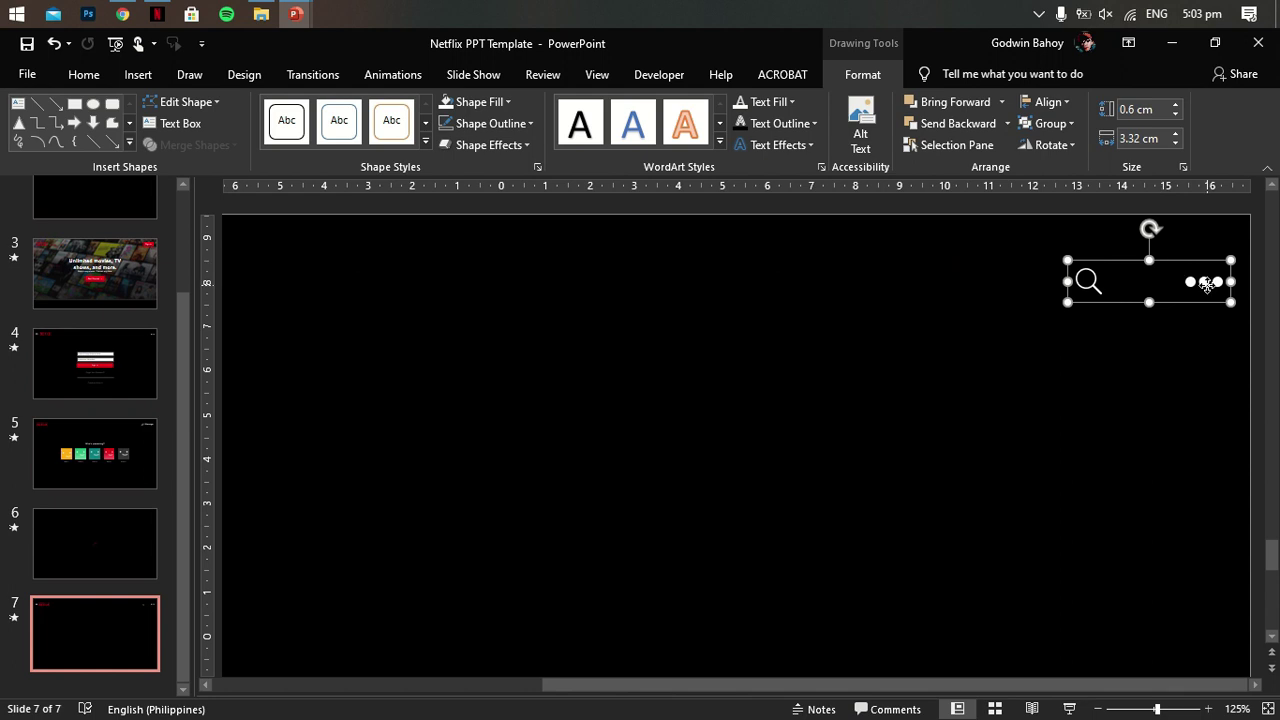
left_click_drag(1206, 285, 1204, 283)
scroll(1205, 278, "down", 5, "ctrl")
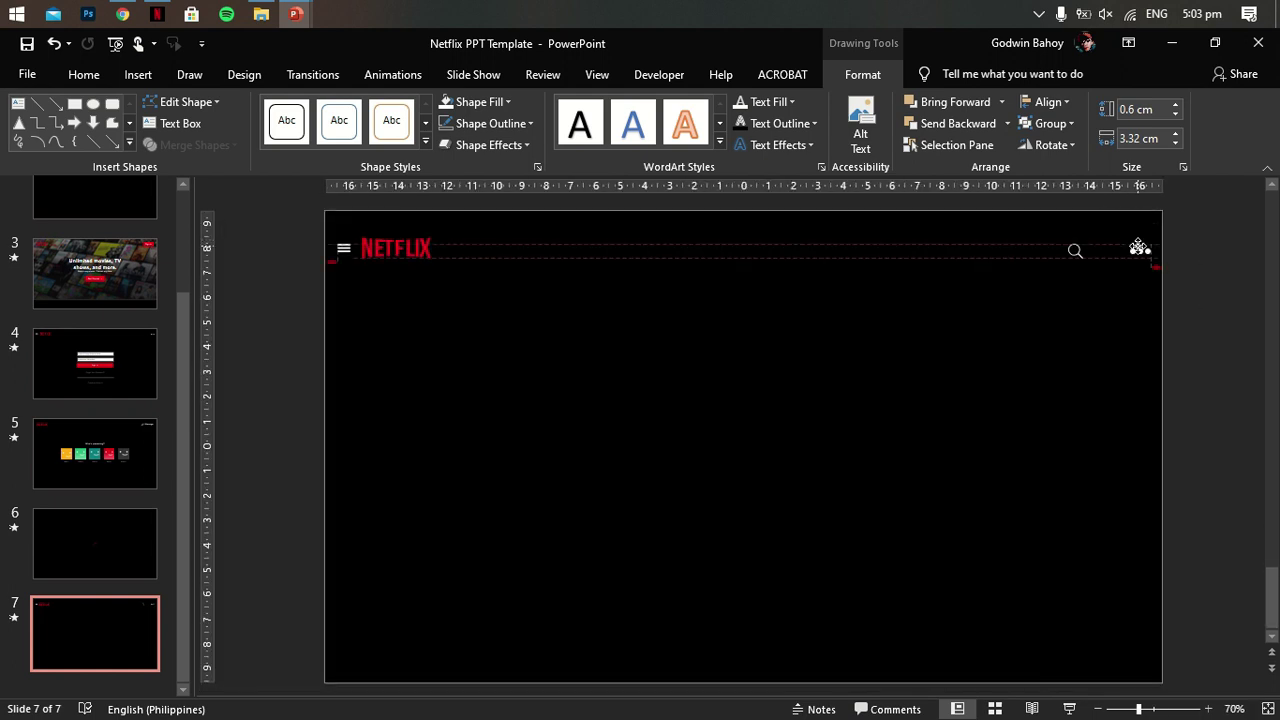
left_click(1186, 280)
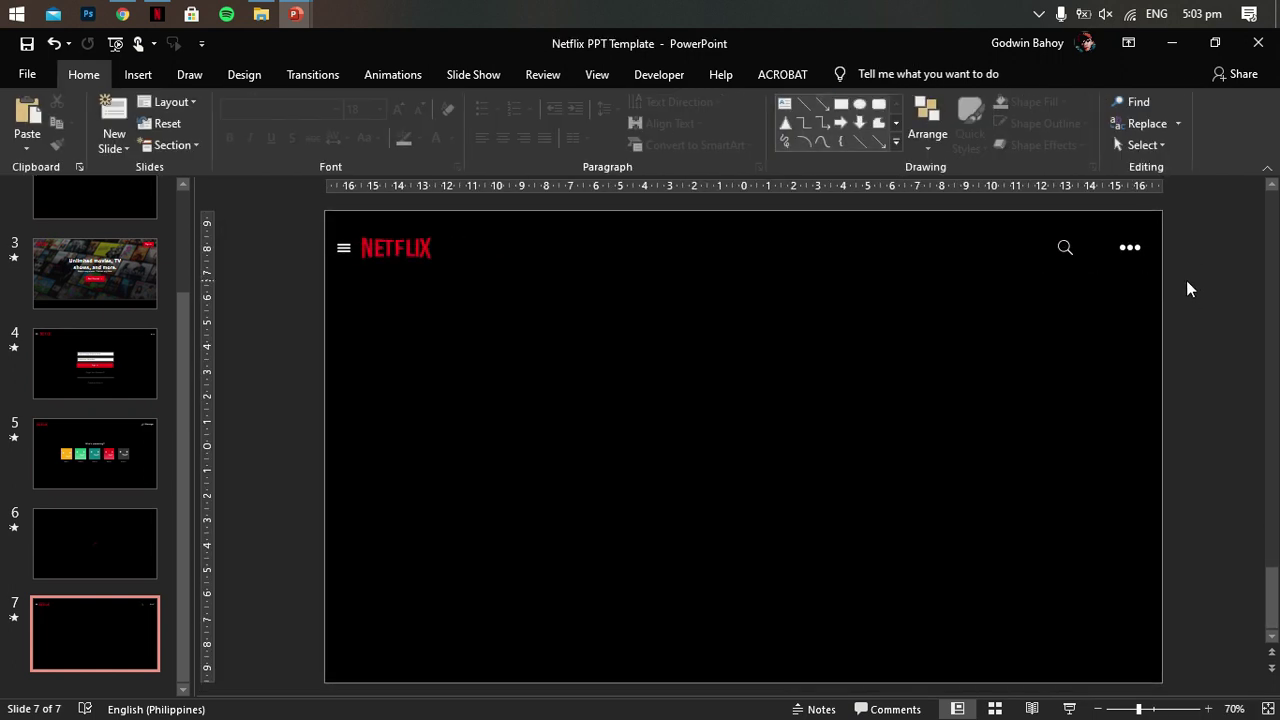
Step: Insert the baby-hand photo from the Downloads folder onto slide 7
mouse_move(484, 80)
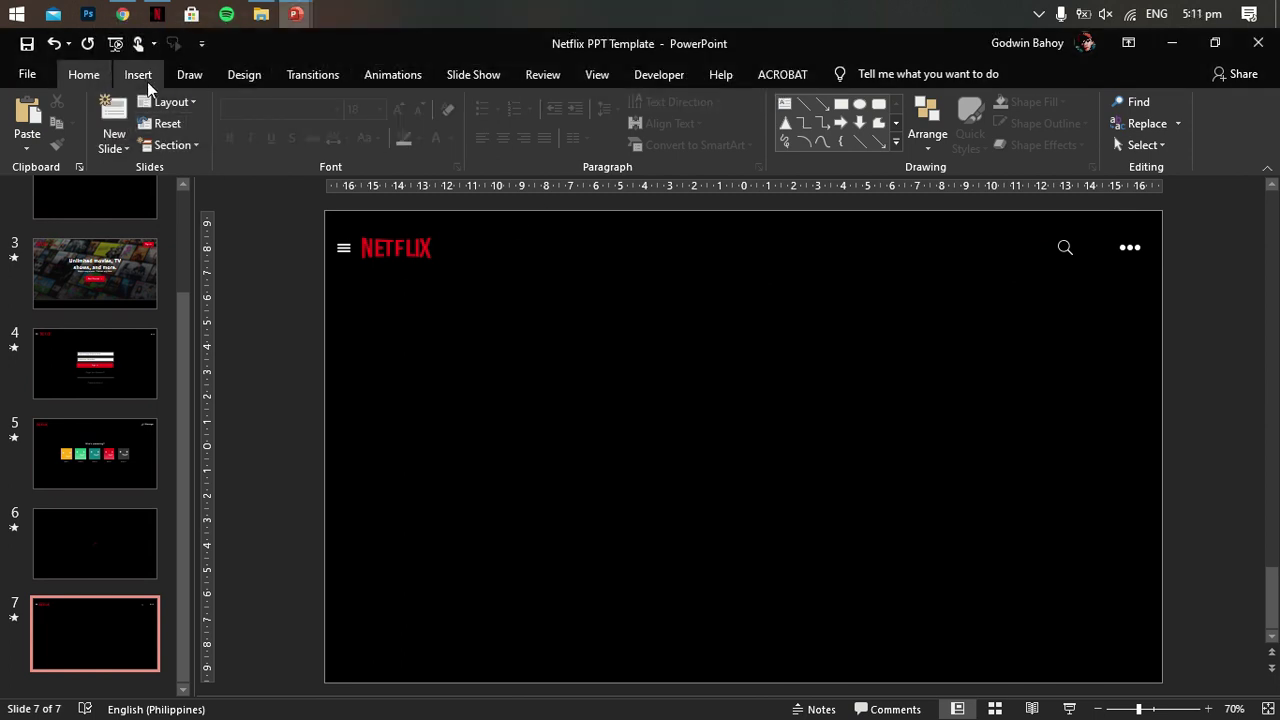
left_click(140, 76)
left_click(137, 118)
left_click(174, 187)
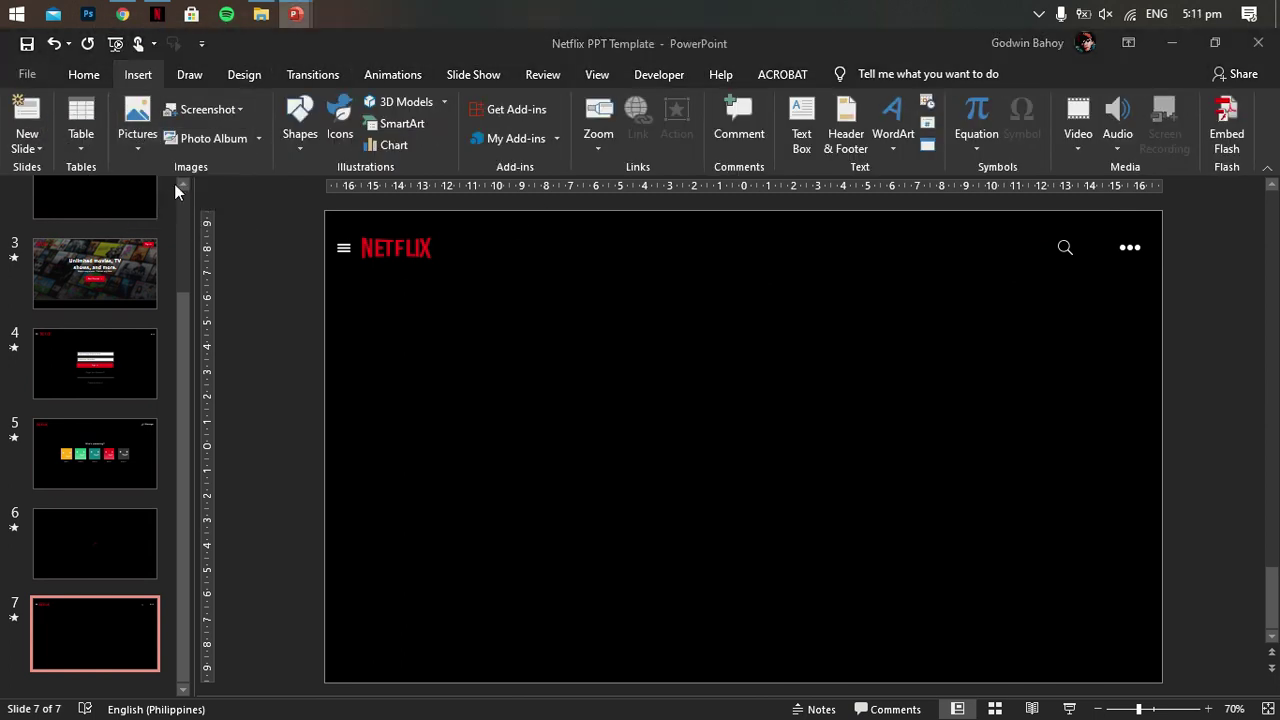
scroll(548, 452, "down", 5)
left_click(513, 319)
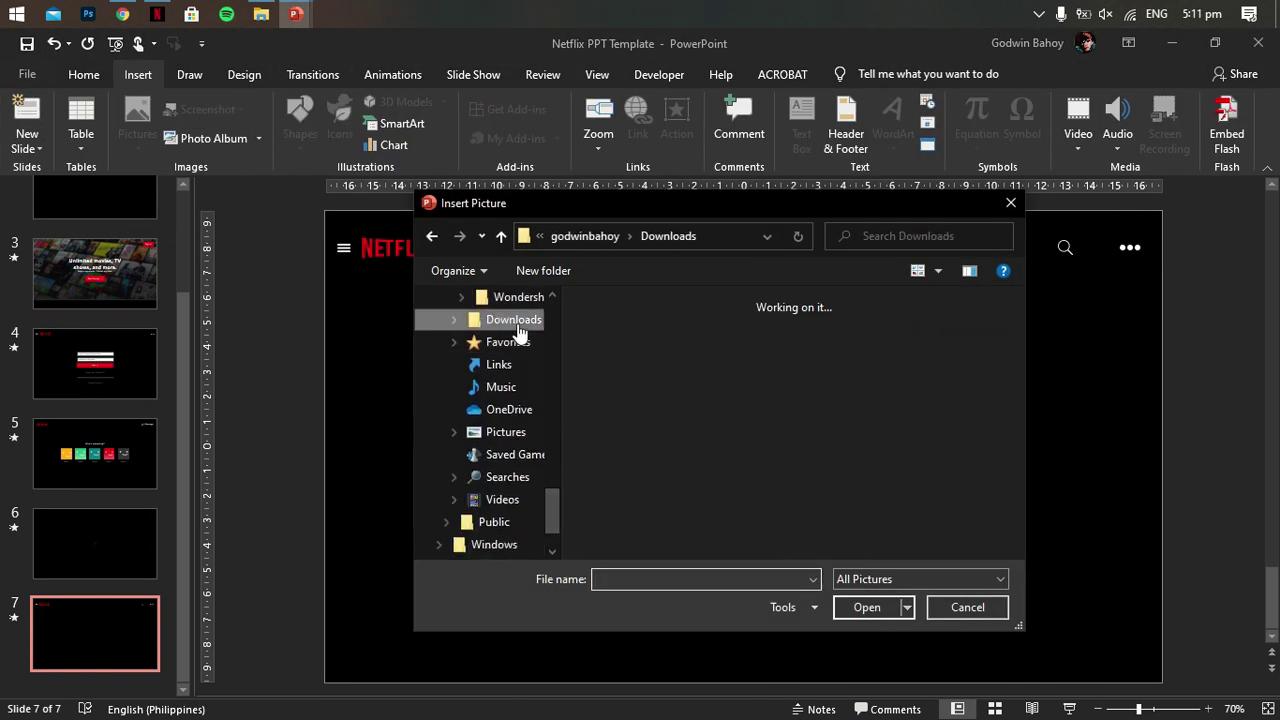
scroll(805, 453, "down", 3)
double_click(805, 453)
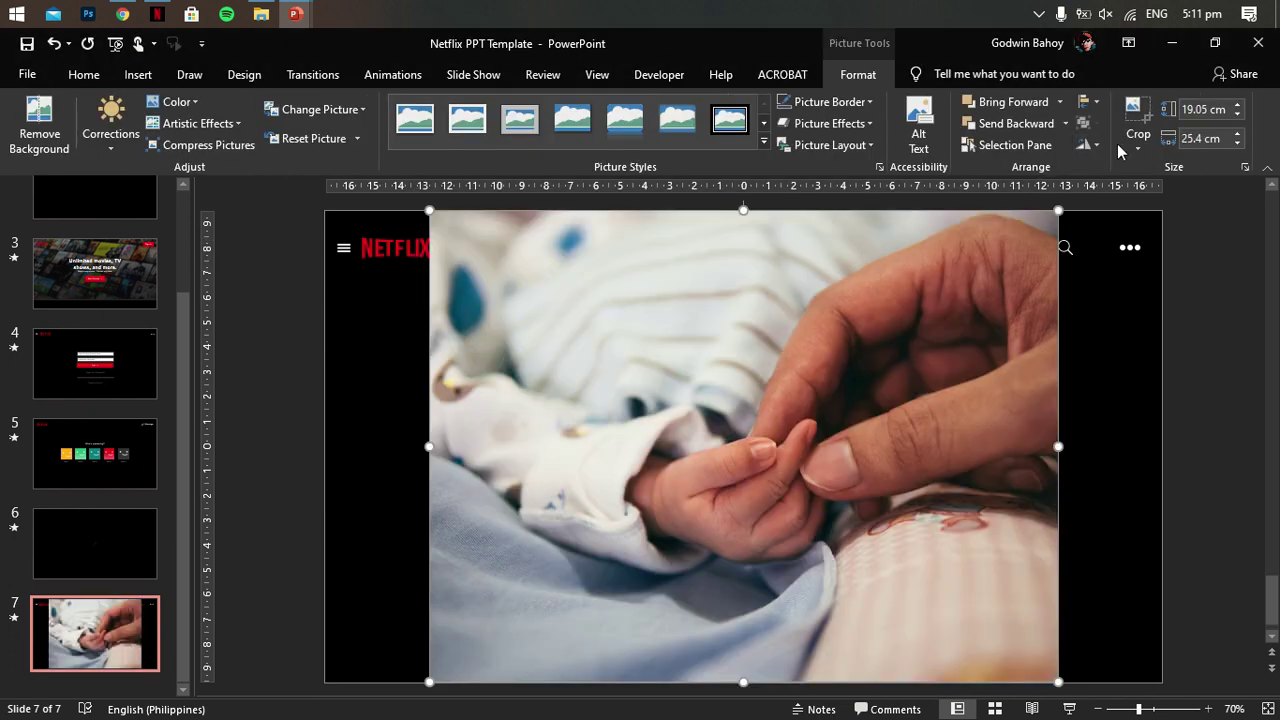
Step: Crop the photo to 16:9 and enlarge it from the top-left corner to fill the slide
left_click(1138, 140)
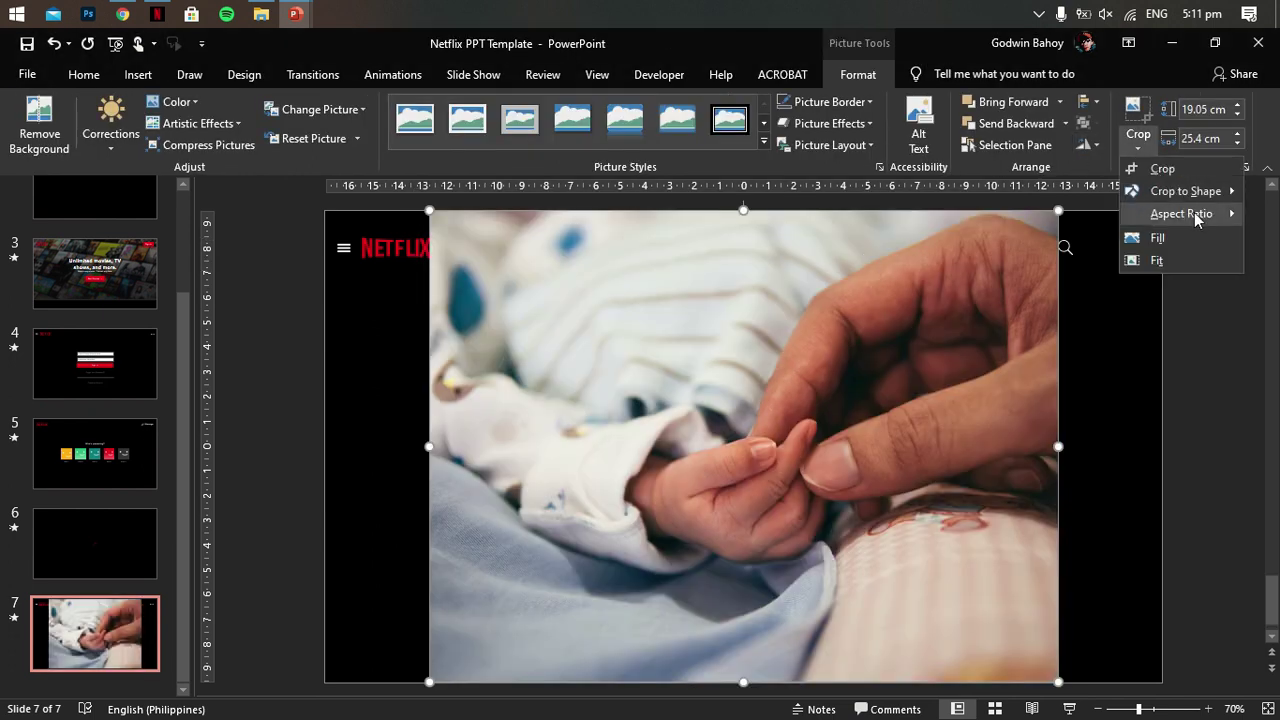
mouse_move(1194, 212)
left_click(1097, 482)
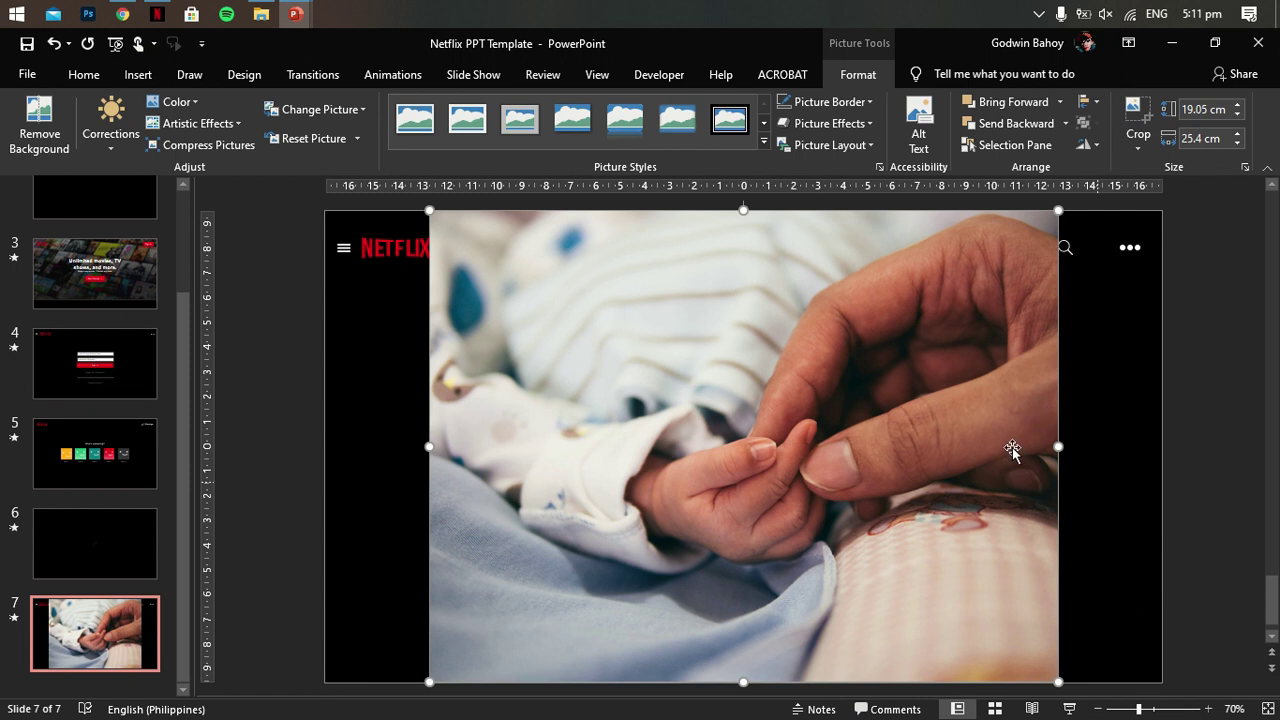
left_click_drag(834, 380, 837, 404)
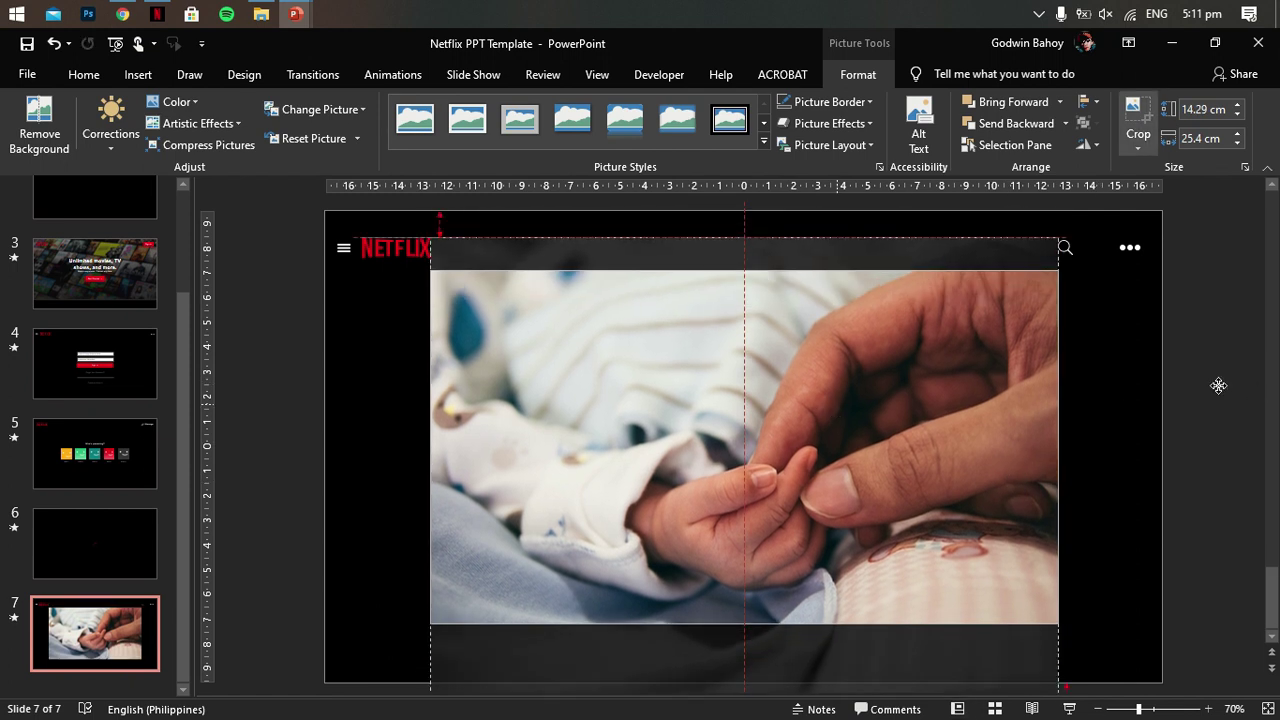
left_click(1218, 385)
left_click_drag(825, 340, 720, 281)
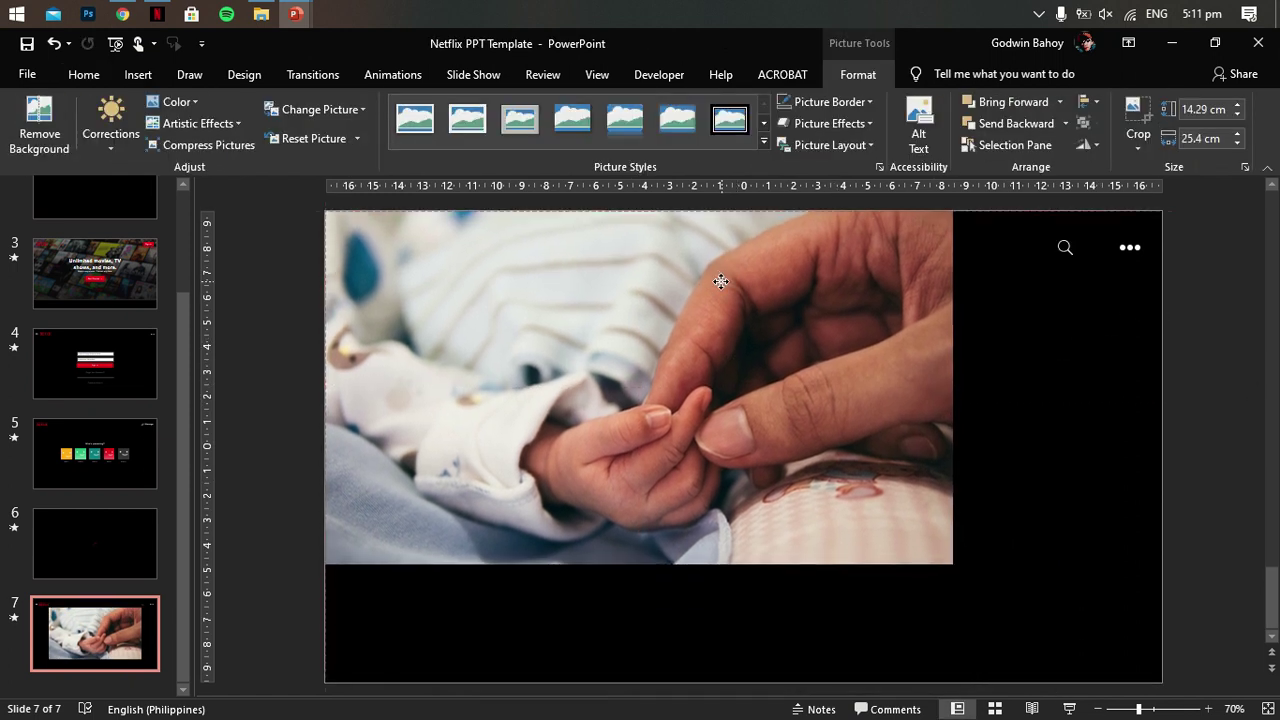
left_click_drag(953, 564, 1162, 682)
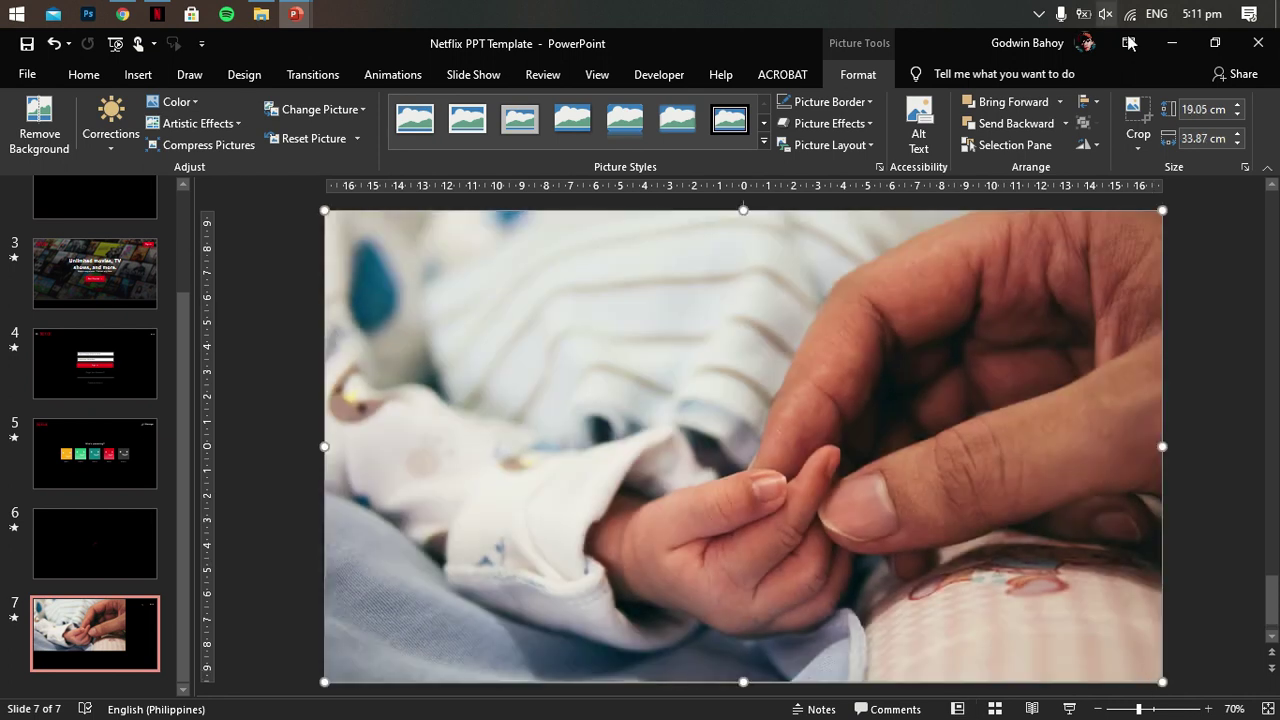
Step: Paste slide 3's headline onto slide 7, shift it left, and retitle it 'Respiratory Distress Syndrome'
left_click(1213, 248)
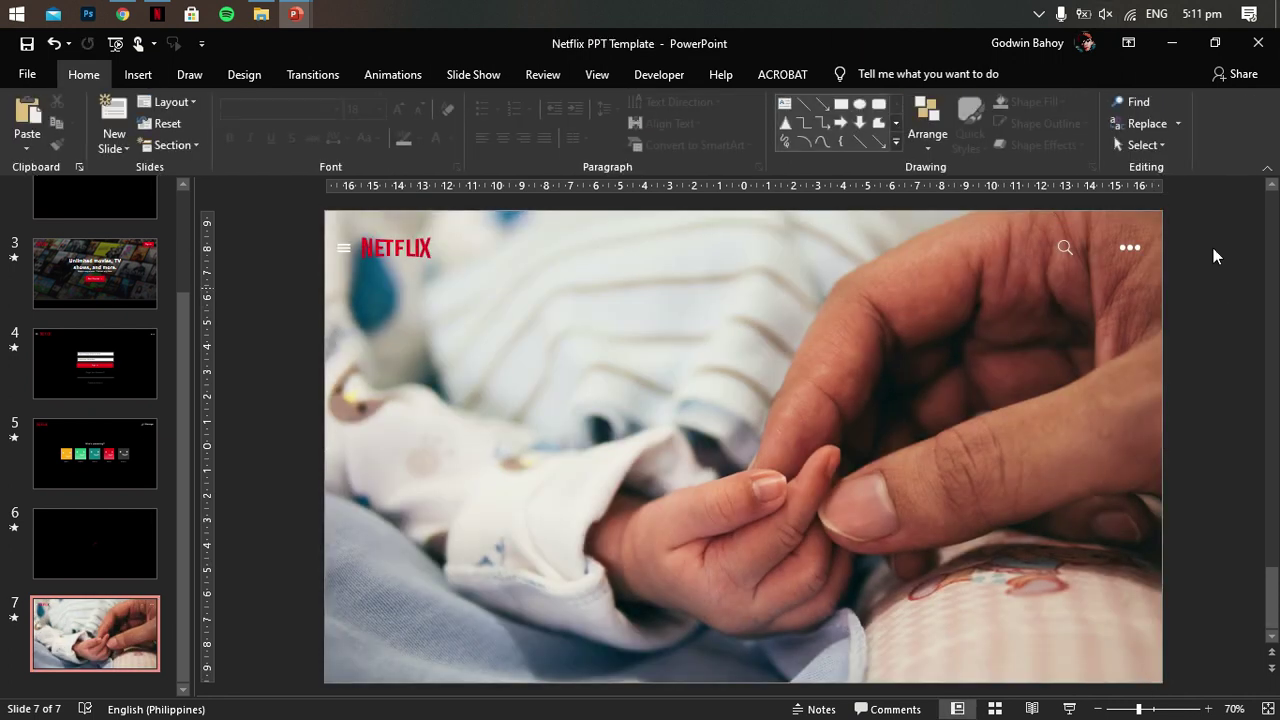
left_click(139, 75)
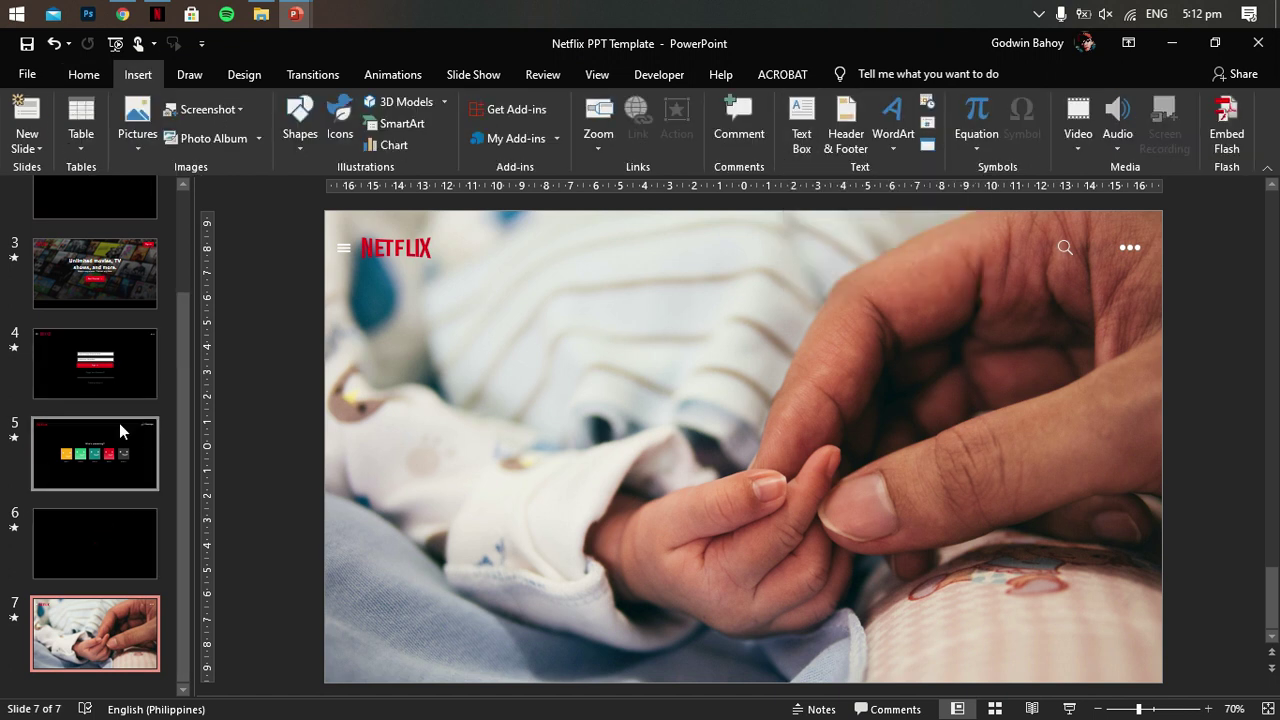
left_click(95, 272)
left_click(683, 335)
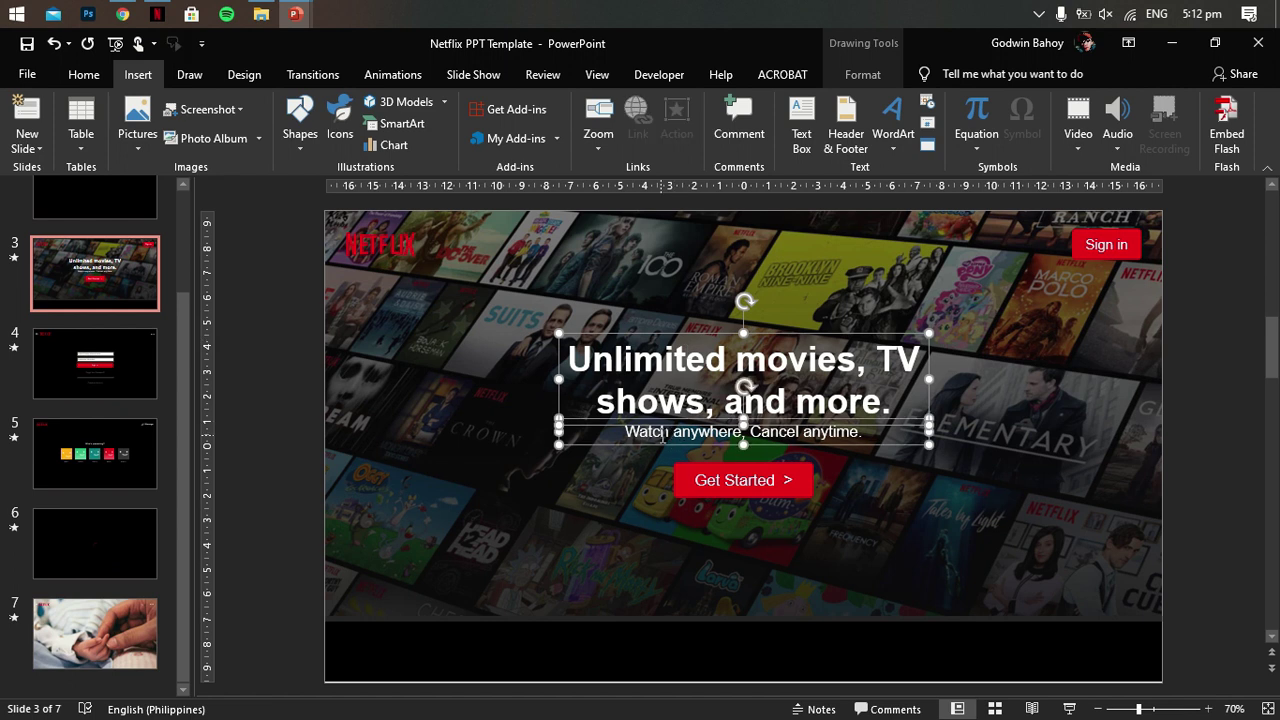
left_click(95, 633)
key("ctrl+v")
left_click_drag(687, 362, 490, 360)
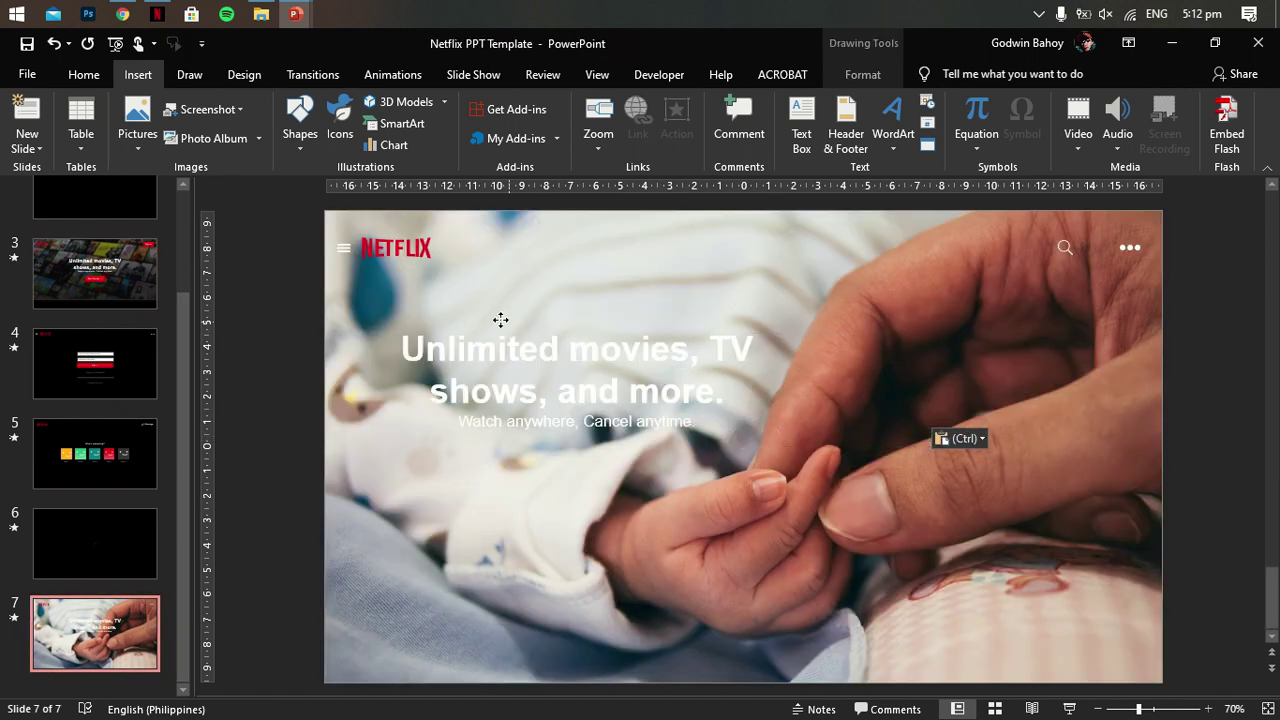
type("Respiratory Distr")
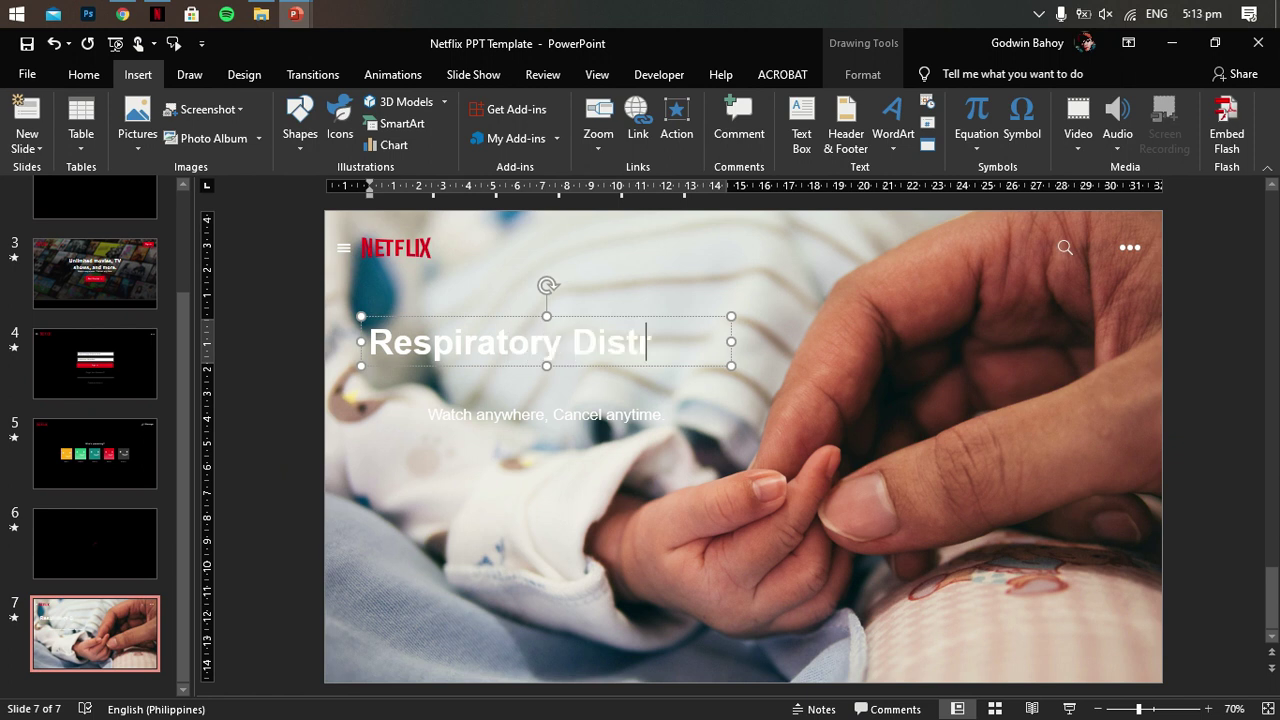
type("ess Syndrome")
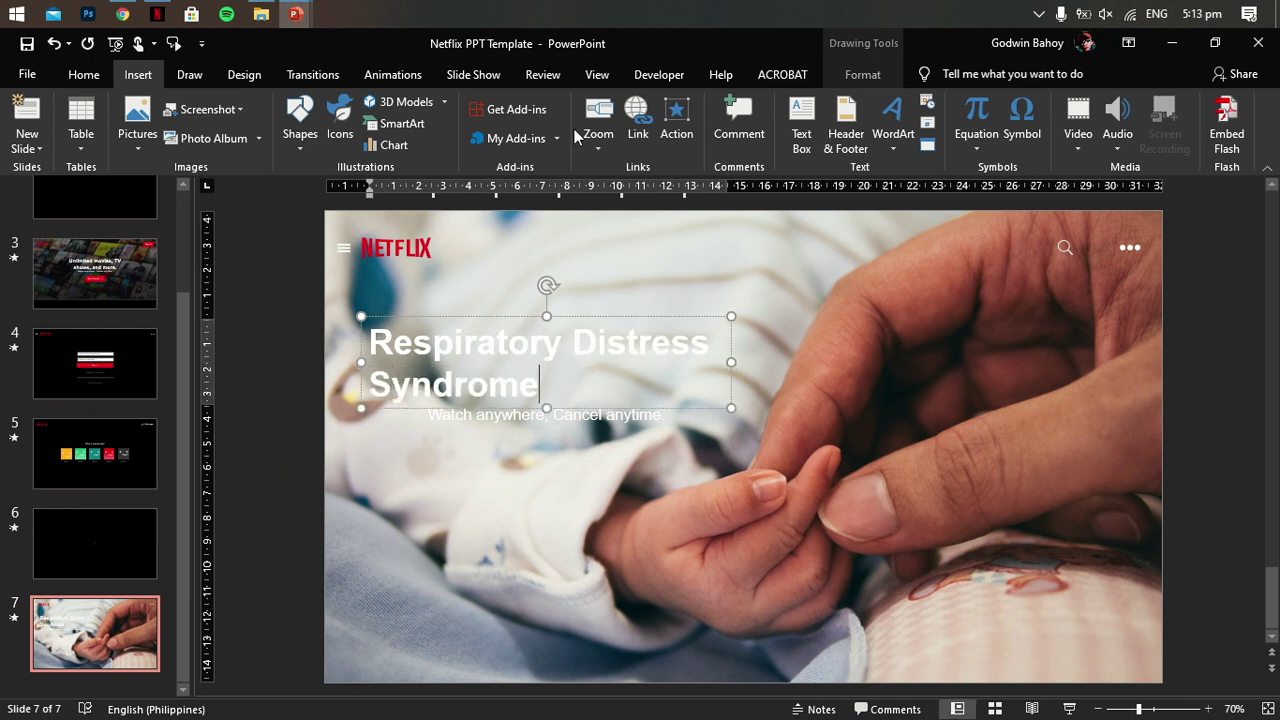
left_click(95, 273)
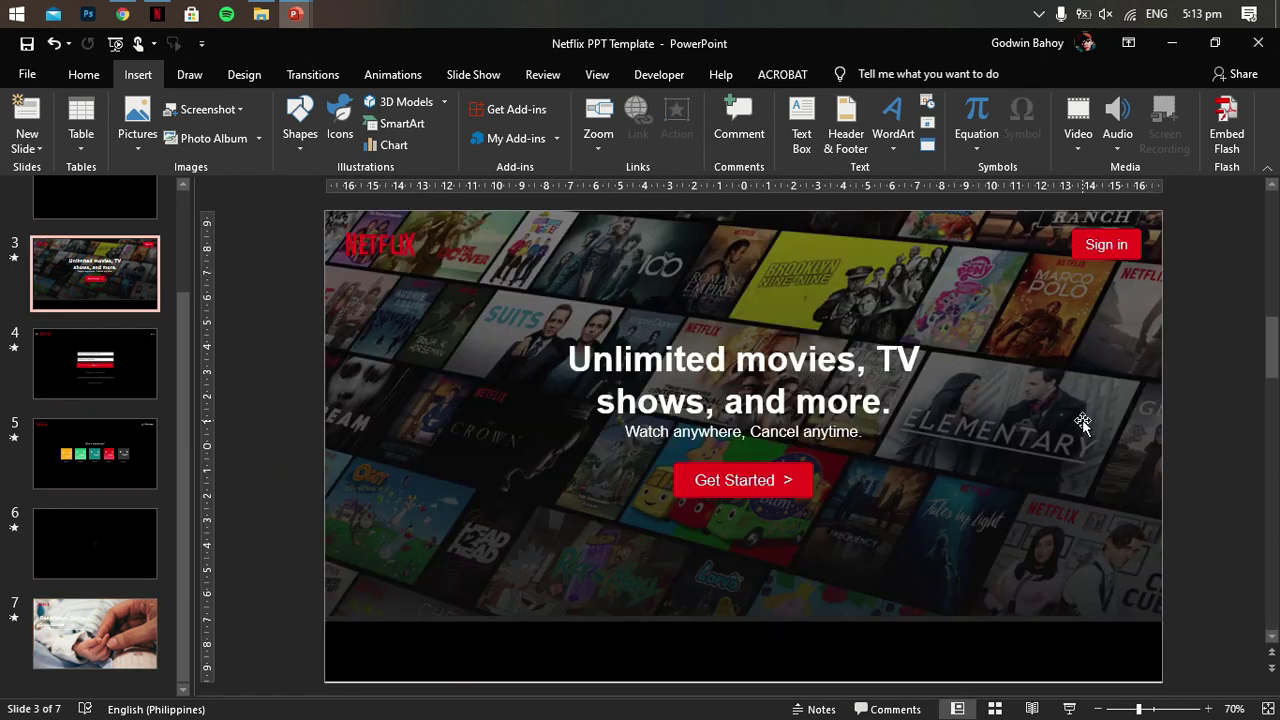
Step: Copy slide 3's dark overlay onto slide 7 and stretch it over the whole slide
left_click(1038, 402)
key("ctrl+c")
left_click(95, 633)
key("ctrl+v")
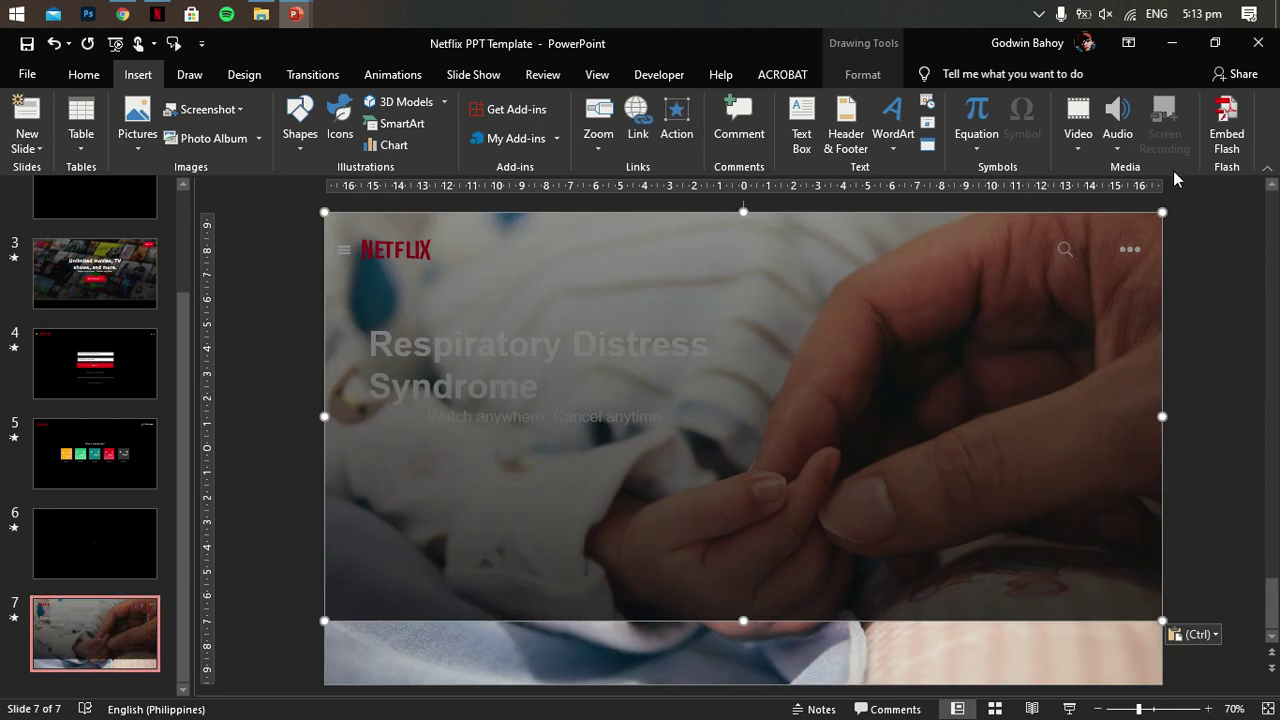
left_click_drag(740, 622, 743, 682)
Step: Give the overlay a gradient fill running at 0°
left_click(862, 74)
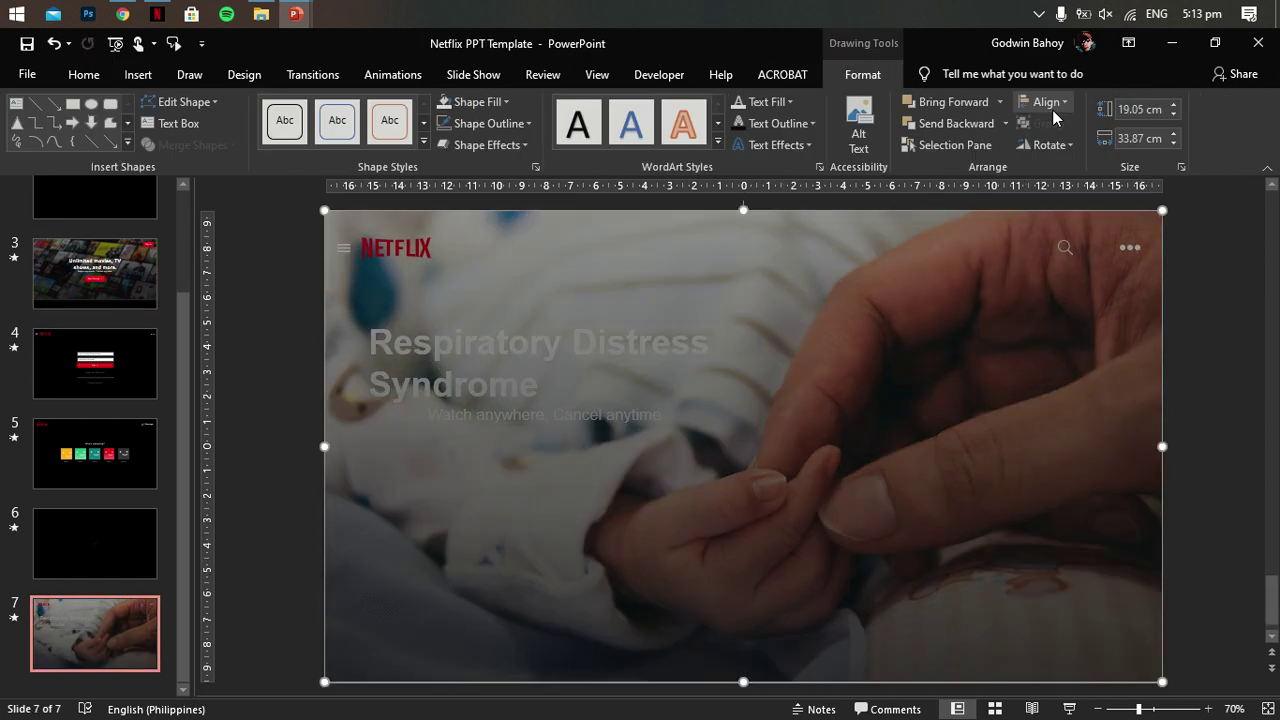
left_click(480, 101)
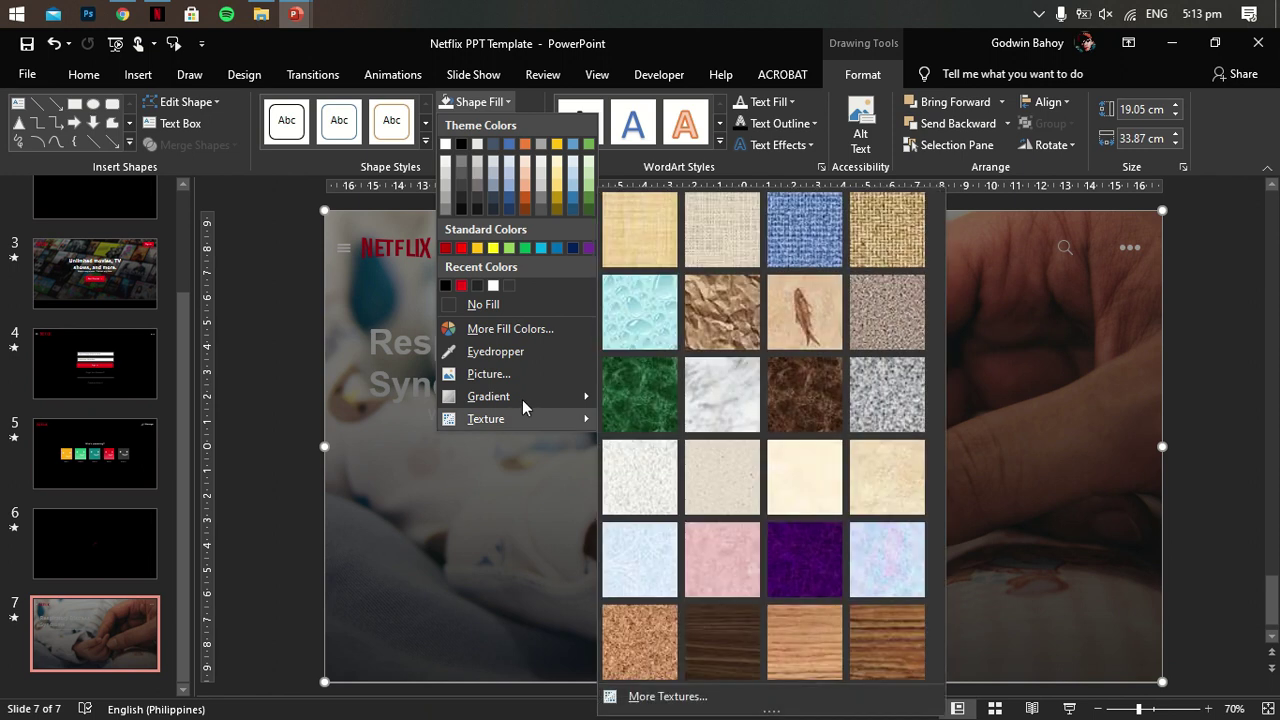
mouse_move(529, 401)
left_click(745, 605)
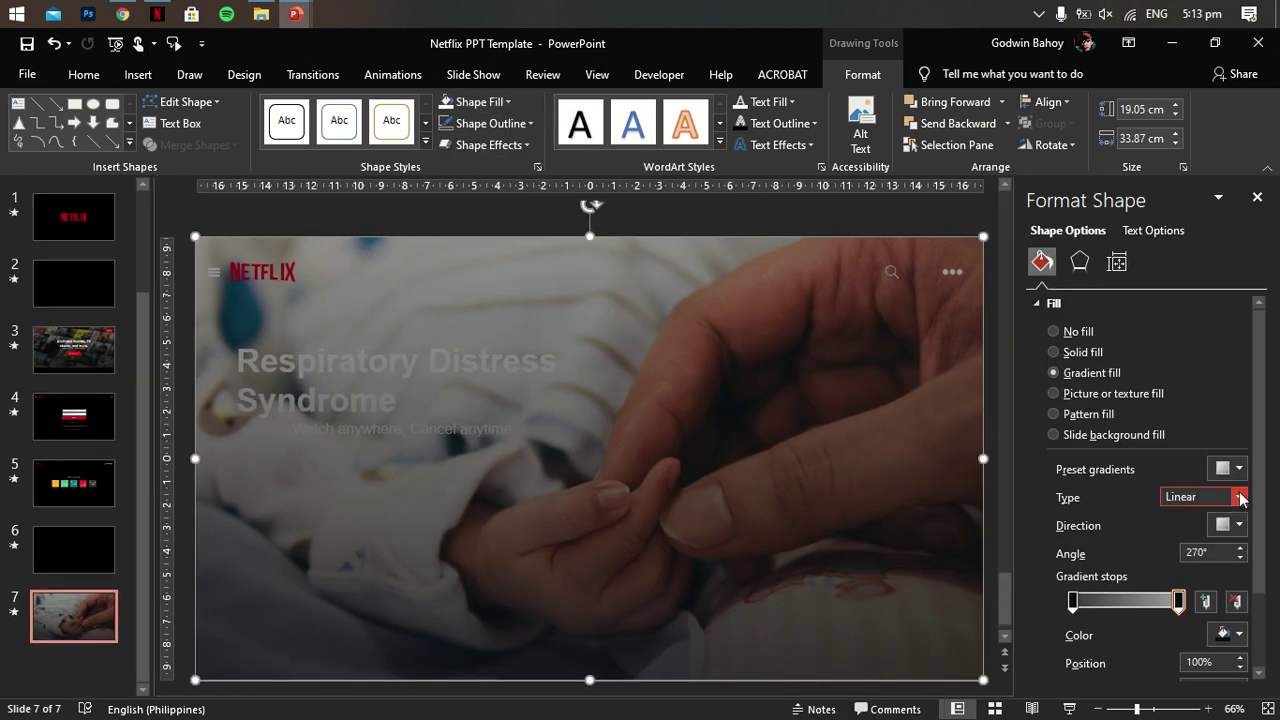
left_click(1238, 524)
left_click(1216, 567)
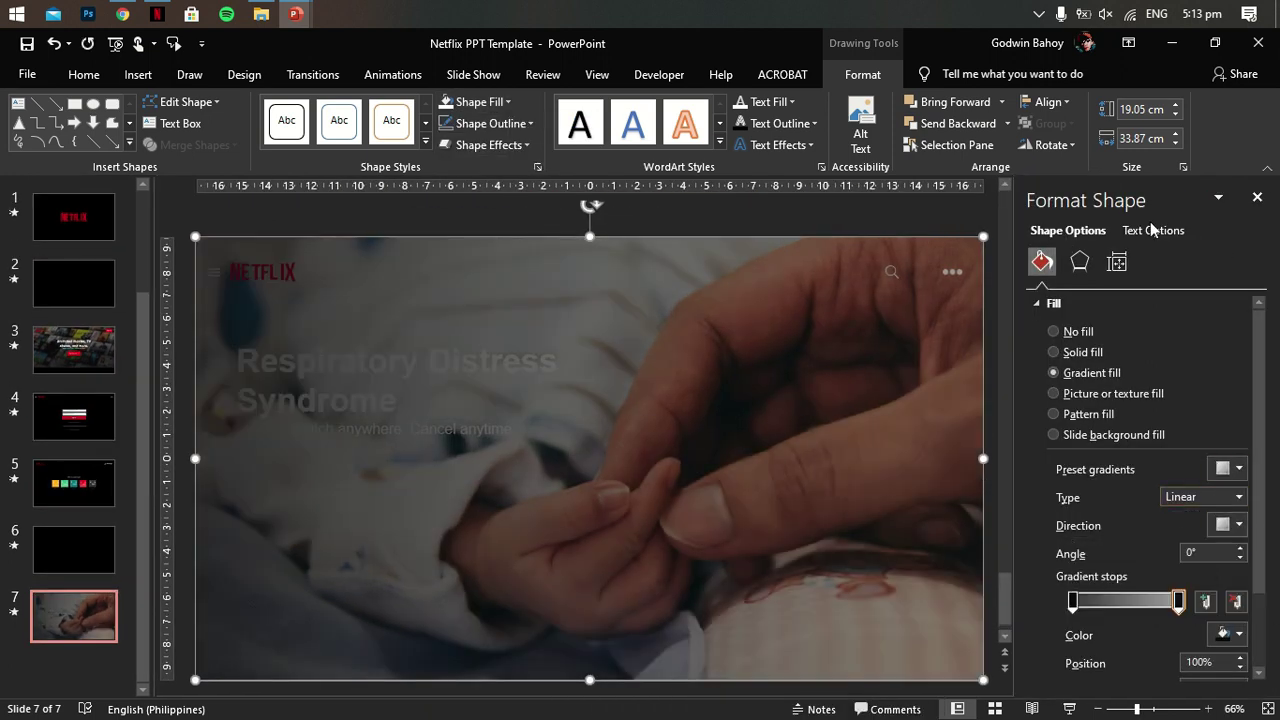
left_click(979, 208)
Step: Restack the overlay behind the title and subtitle, just above the photo
left_click(1257, 197)
double_click(951, 297)
left_click(958, 123)
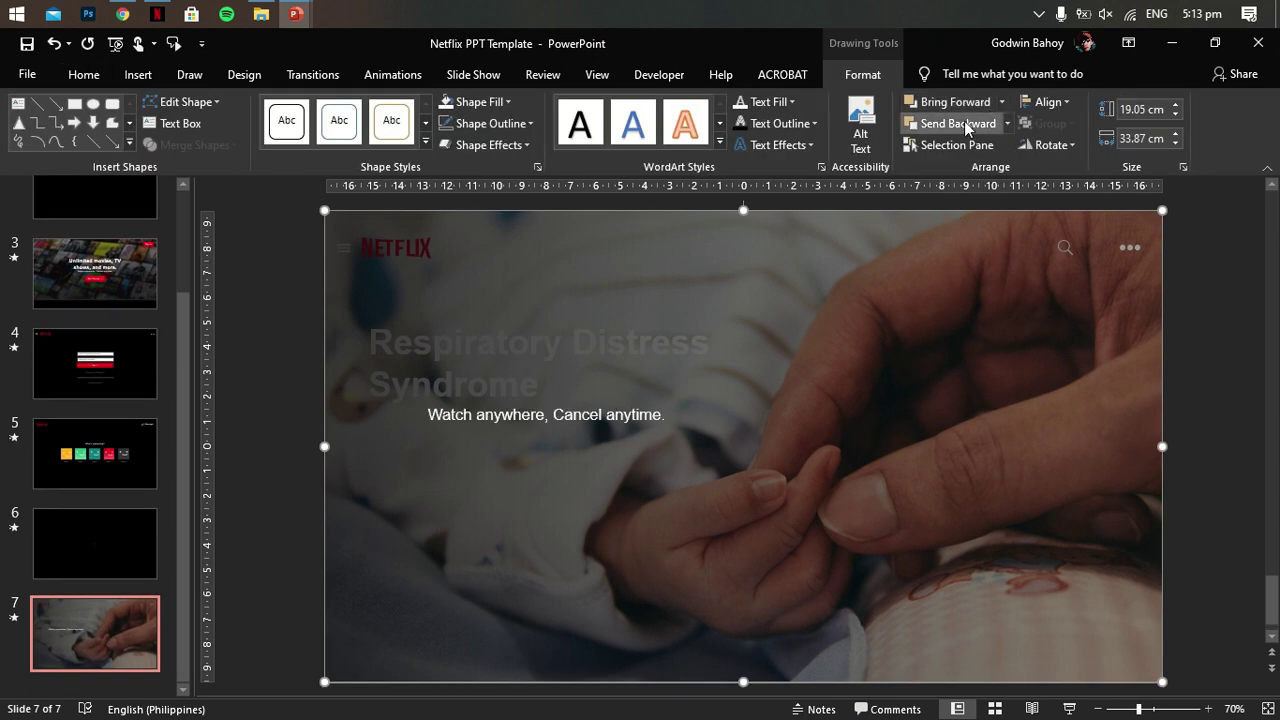
left_click(964, 121)
left_click(954, 126)
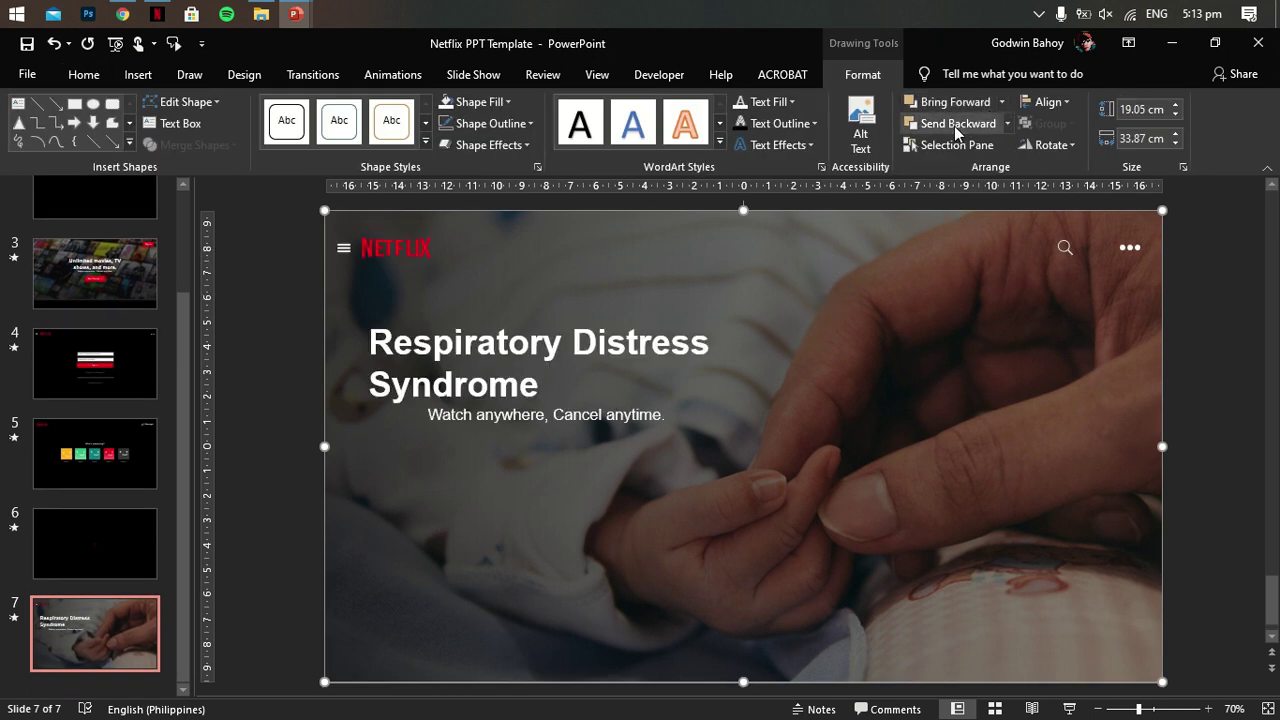
left_click(954, 126)
left_click(950, 102)
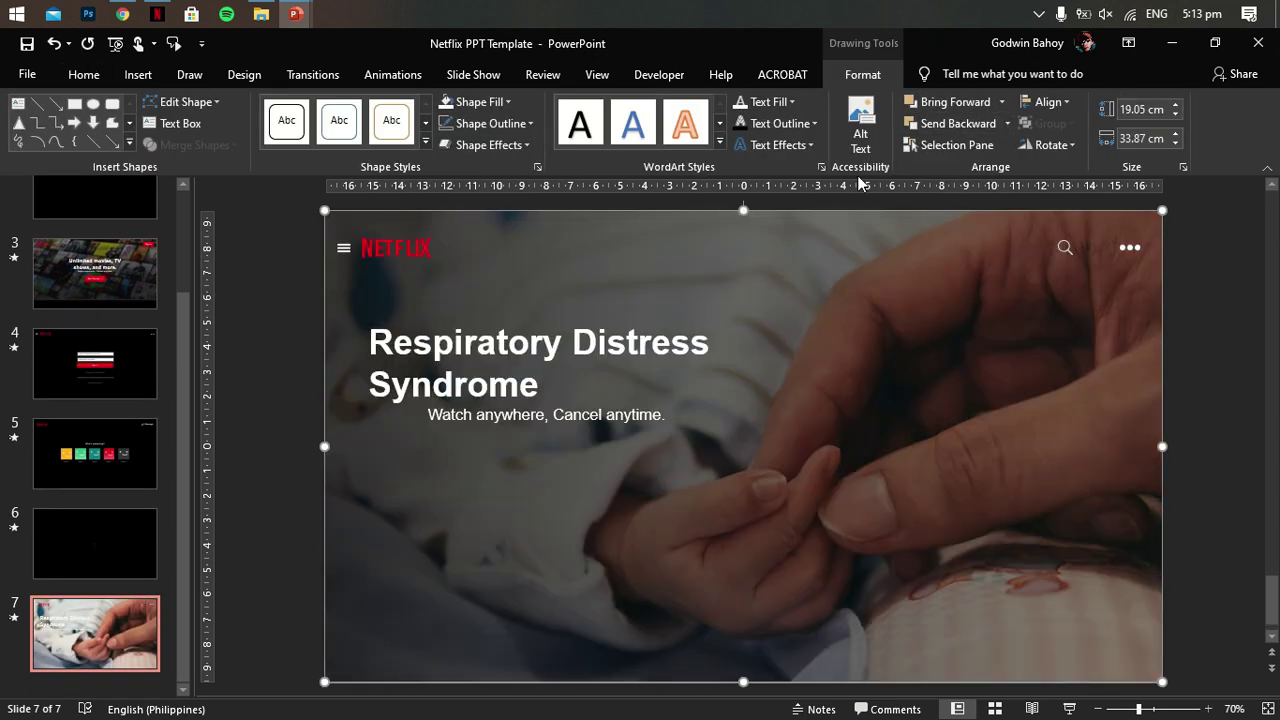
Step: Adjust the gradient stops so the overlay fades to fully transparent
left_click(490, 105)
mouse_move(491, 394)
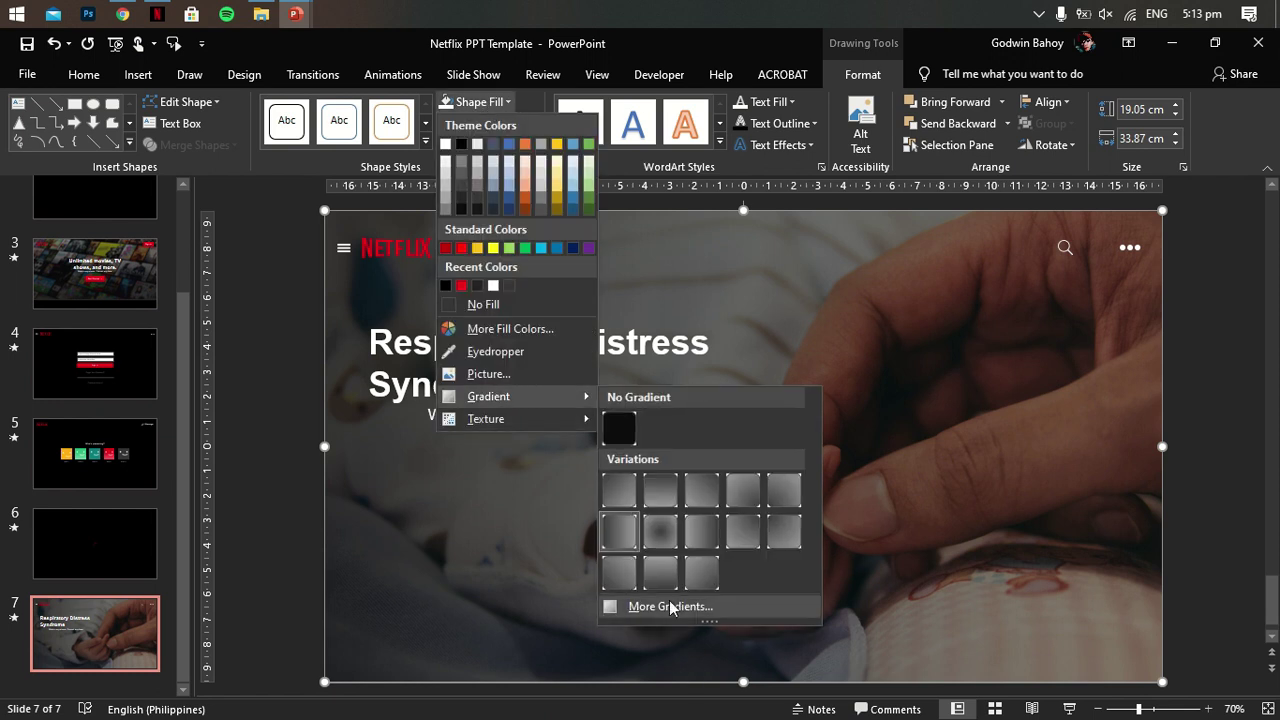
left_click(660, 682)
mouse_move(1168, 600)
left_mouse_down()
mouse_move(1176, 608)
mouse_move(1143, 614)
left_mouse_up()
scroll(1150, 600, "down", 2)
left_click(1075, 522)
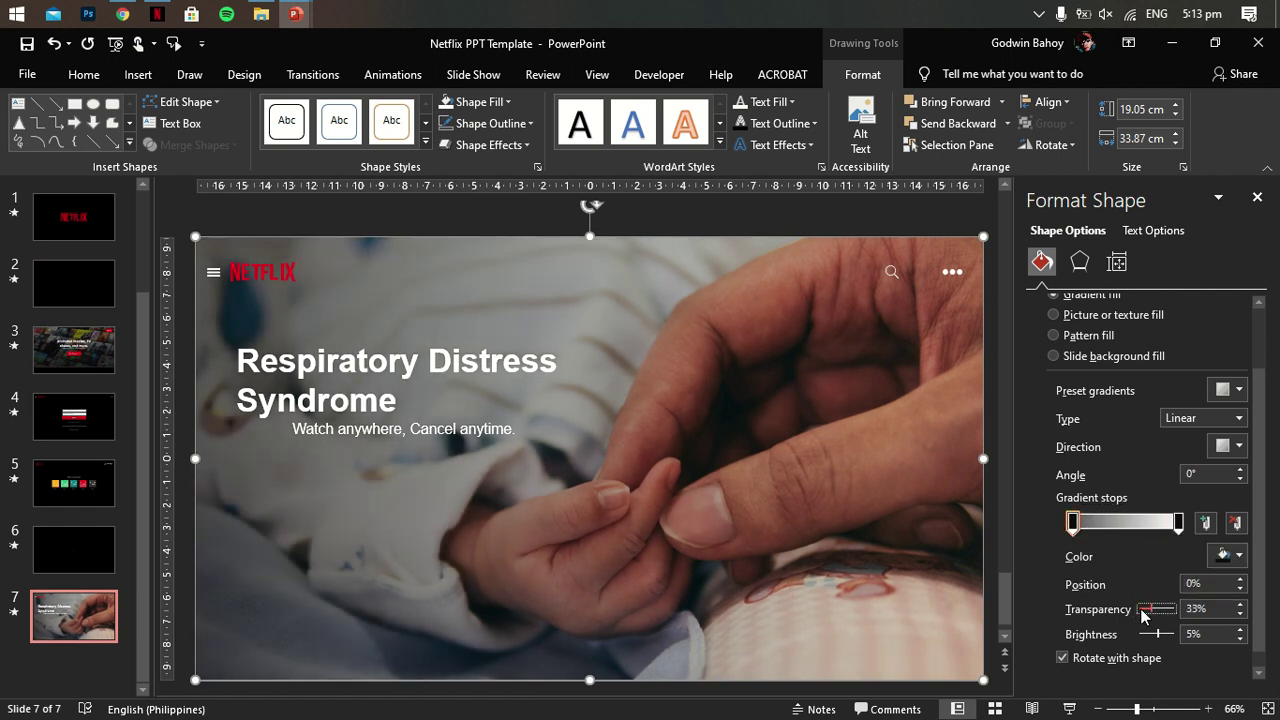
left_click(1258, 198)
Step: Apply Constantia to the title and widen its text box
left_click(1234, 363)
left_click(470, 340)
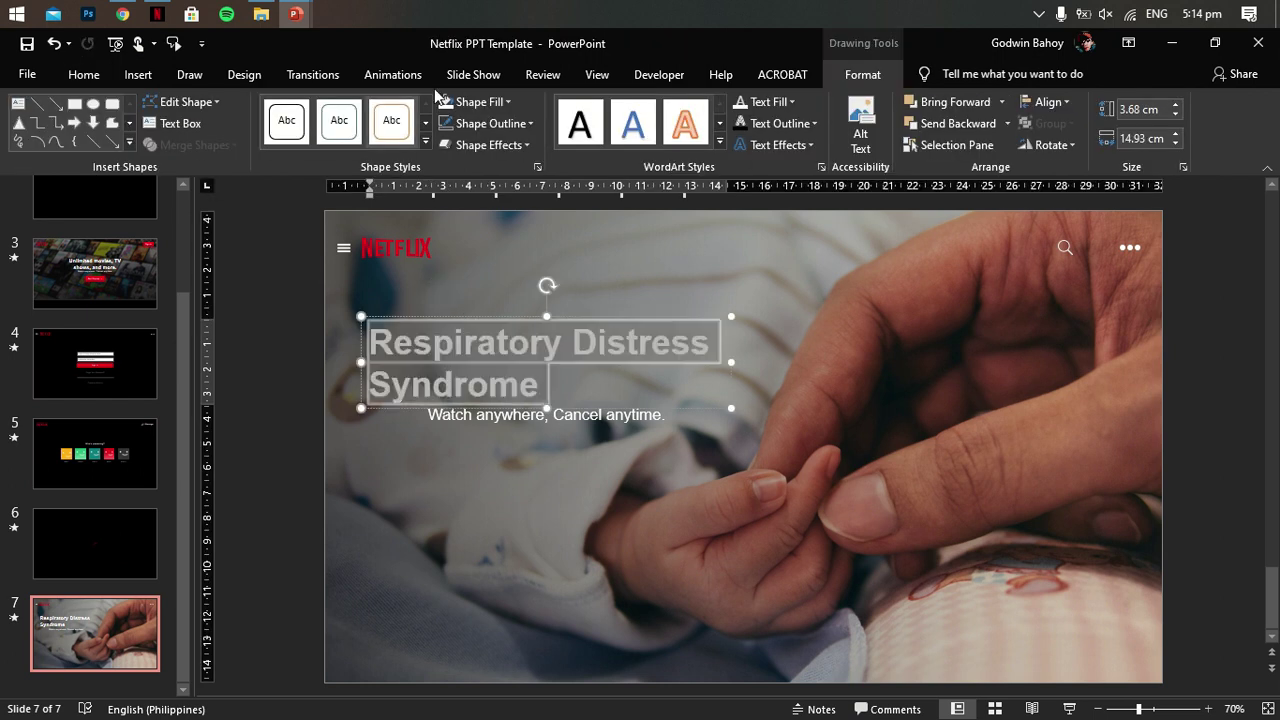
left_click(84, 74)
left_click(341, 111)
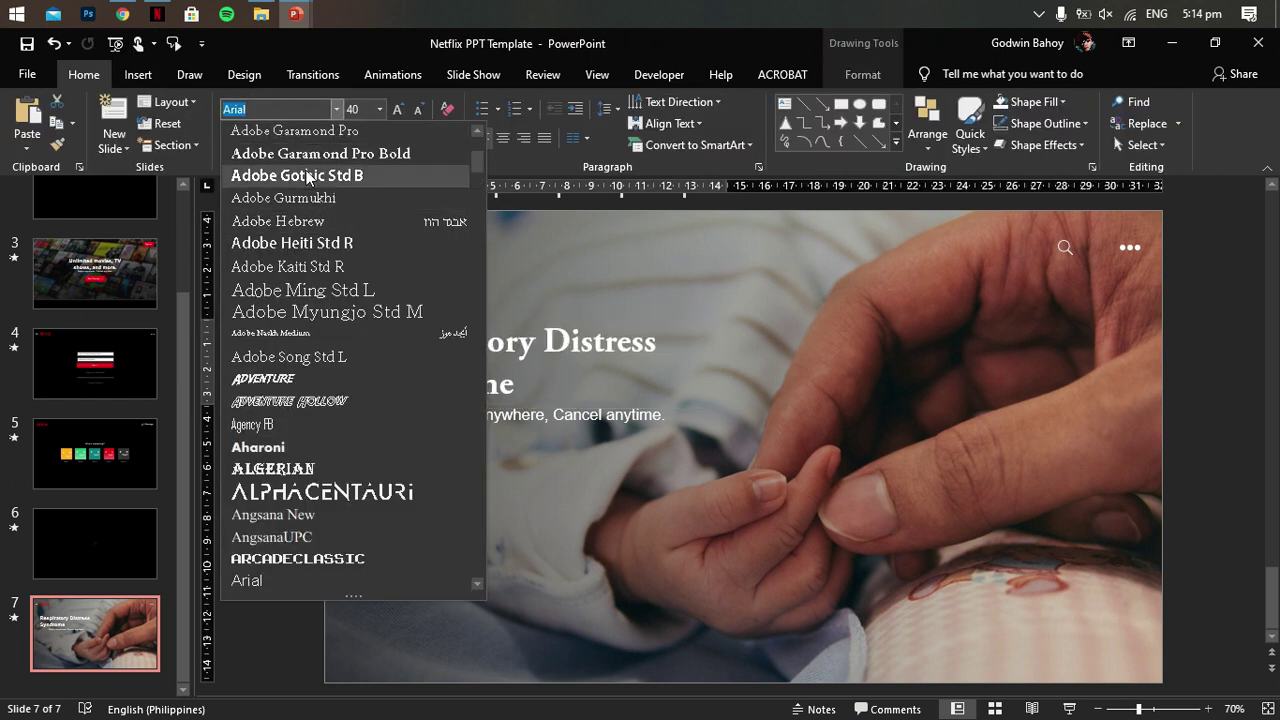
scroll(316, 420, "down", 2)
scroll(320, 250, "up", 6)
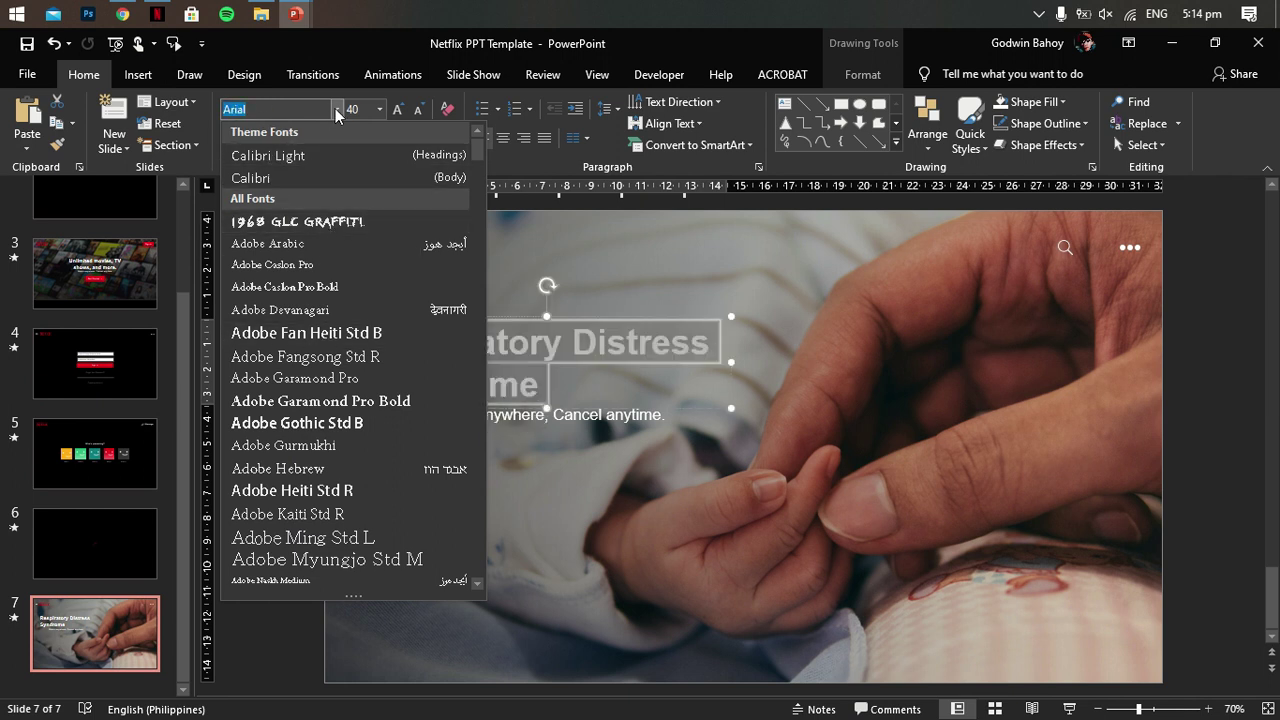
left_click_drag(478, 145, 478, 240)
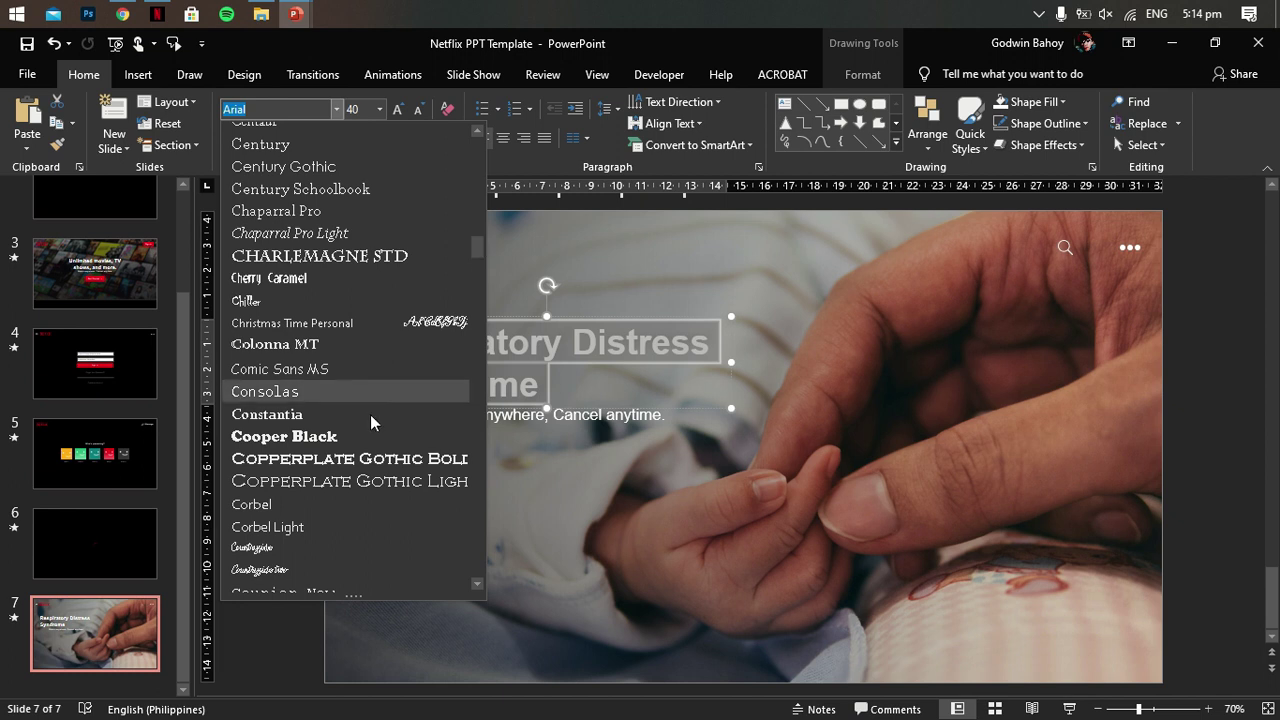
left_click(301, 414)
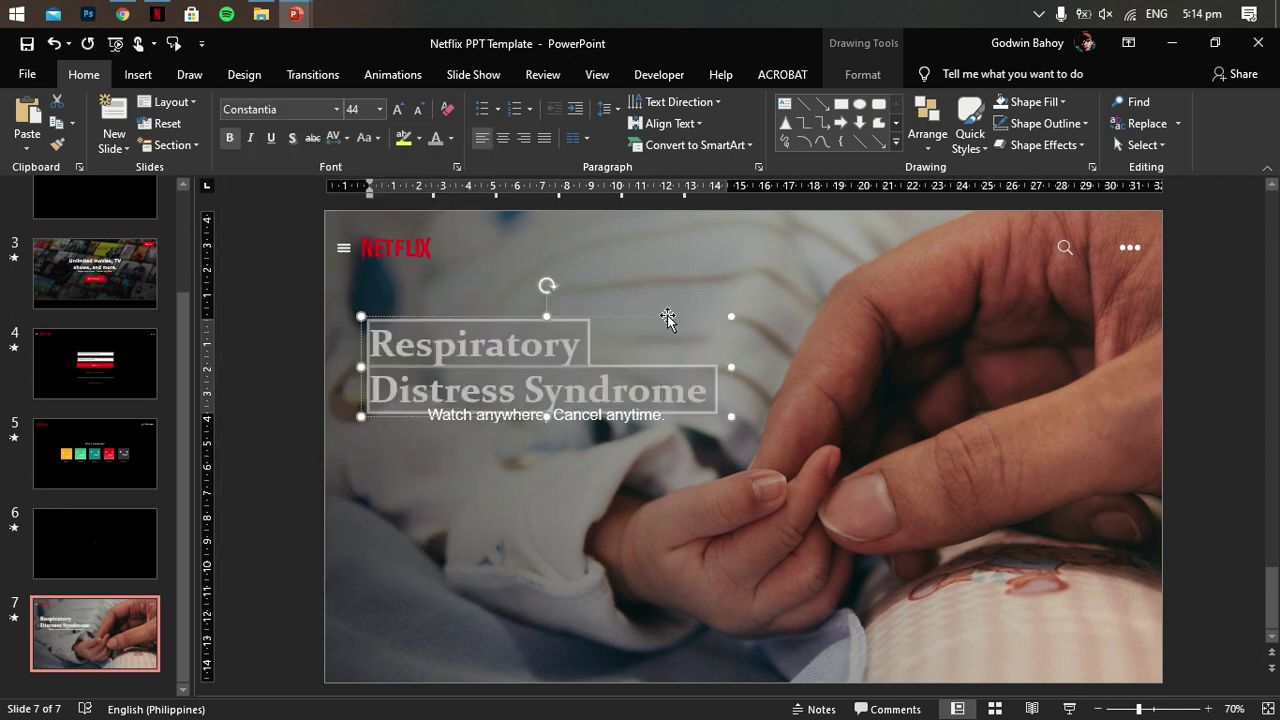
left_click_drag(731, 367, 757, 367)
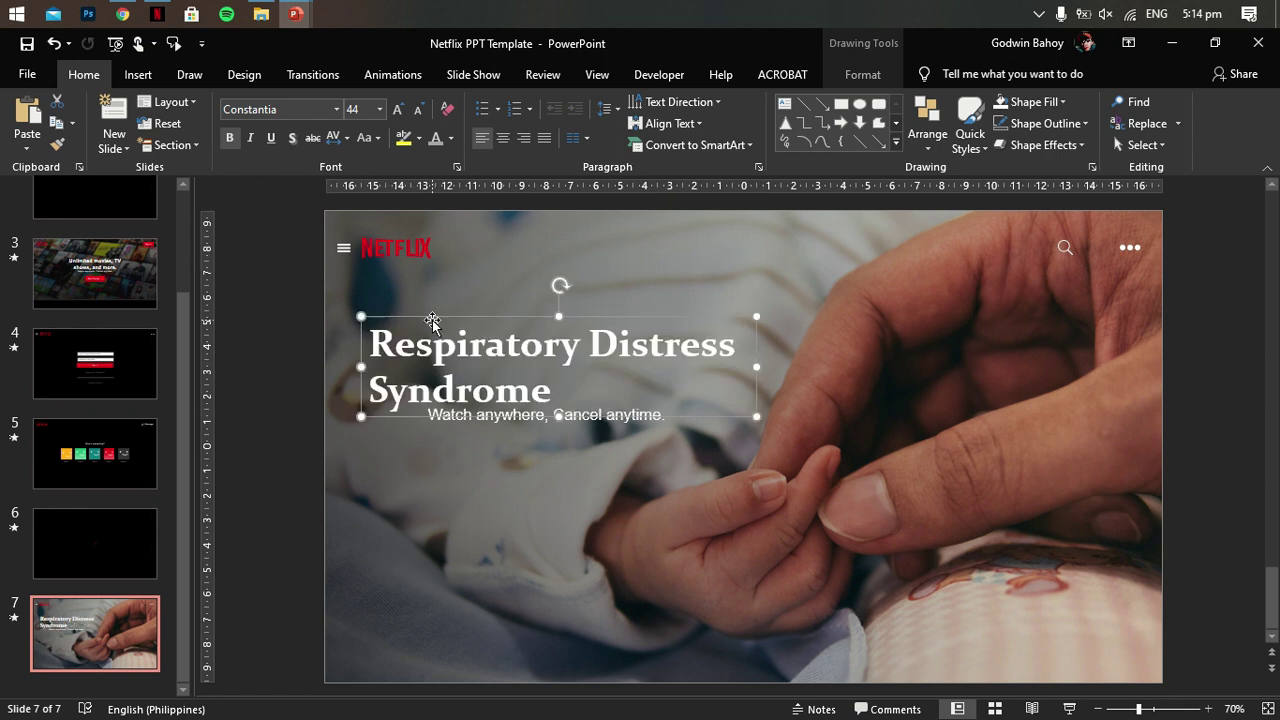
Step: Switch the title to LEMON MILK Medium at 40 pt, widened so SYNDROME wraps alone
left_click_drag(370, 344, 552, 392)
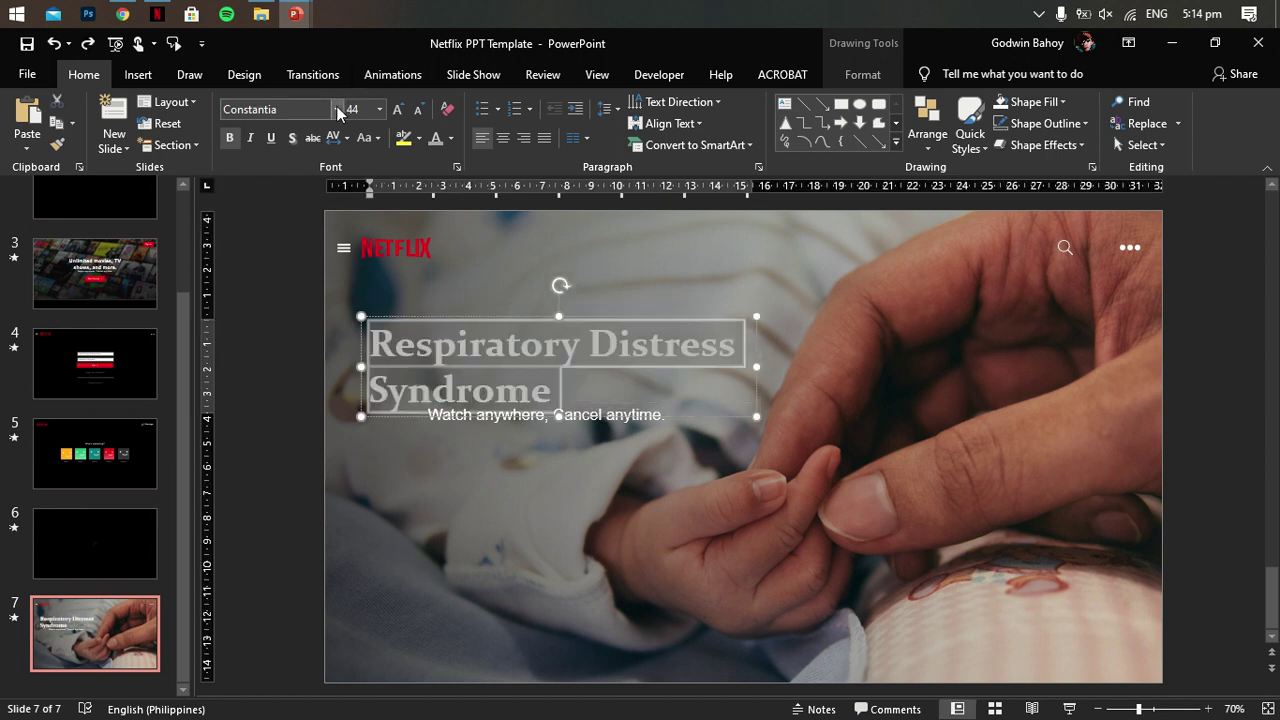
left_click(337, 109)
left_click_drag(477, 135, 477, 381)
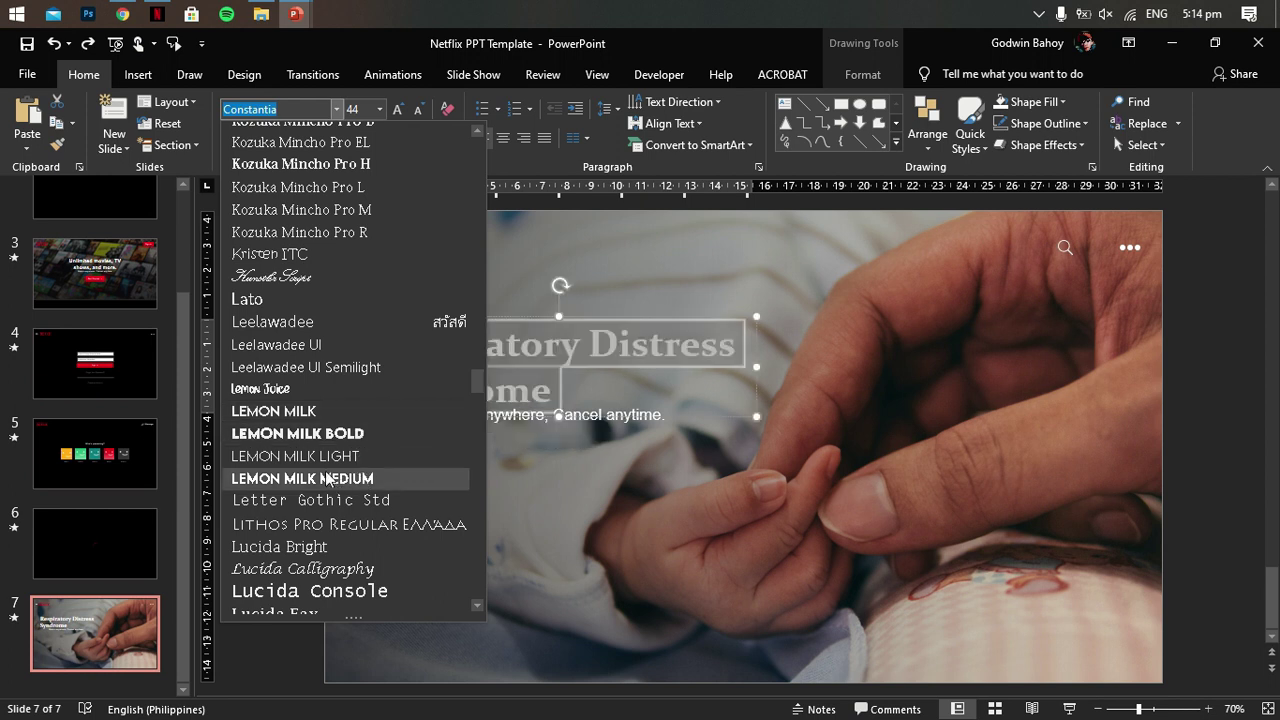
left_click(328, 479)
left_click_drag(760, 389, 894, 389)
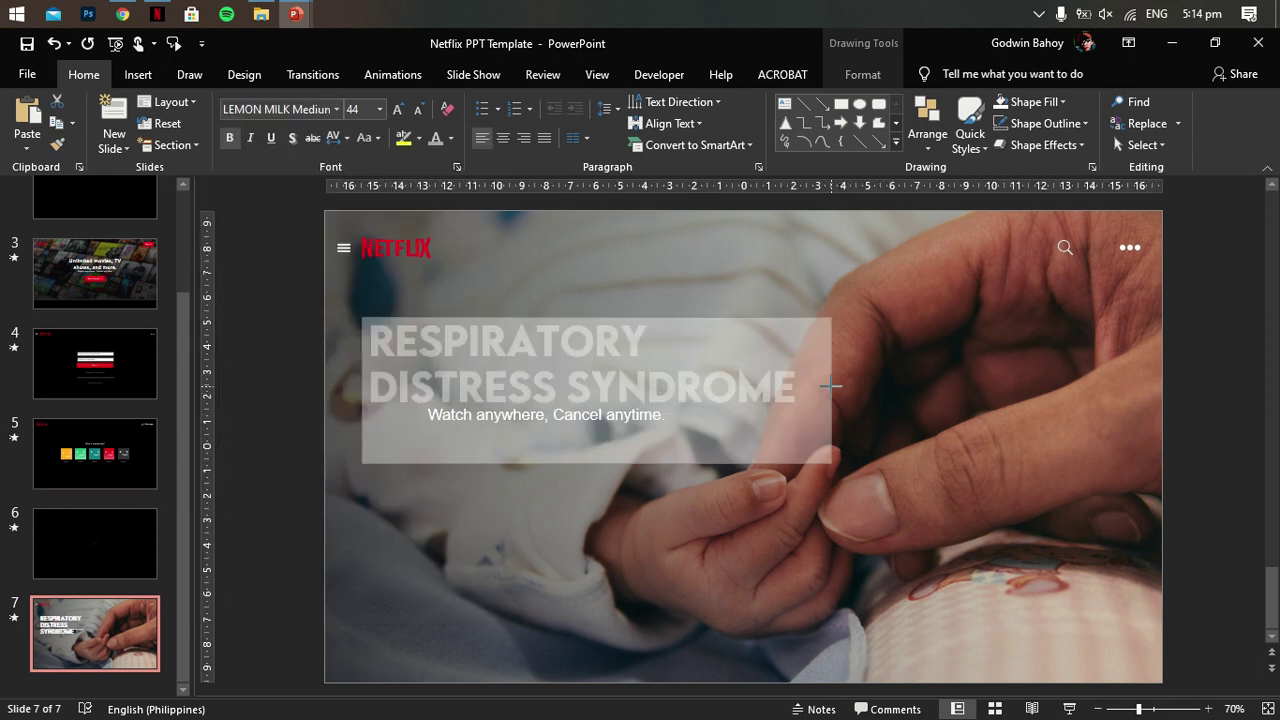
key("ctrl+shift+comma")
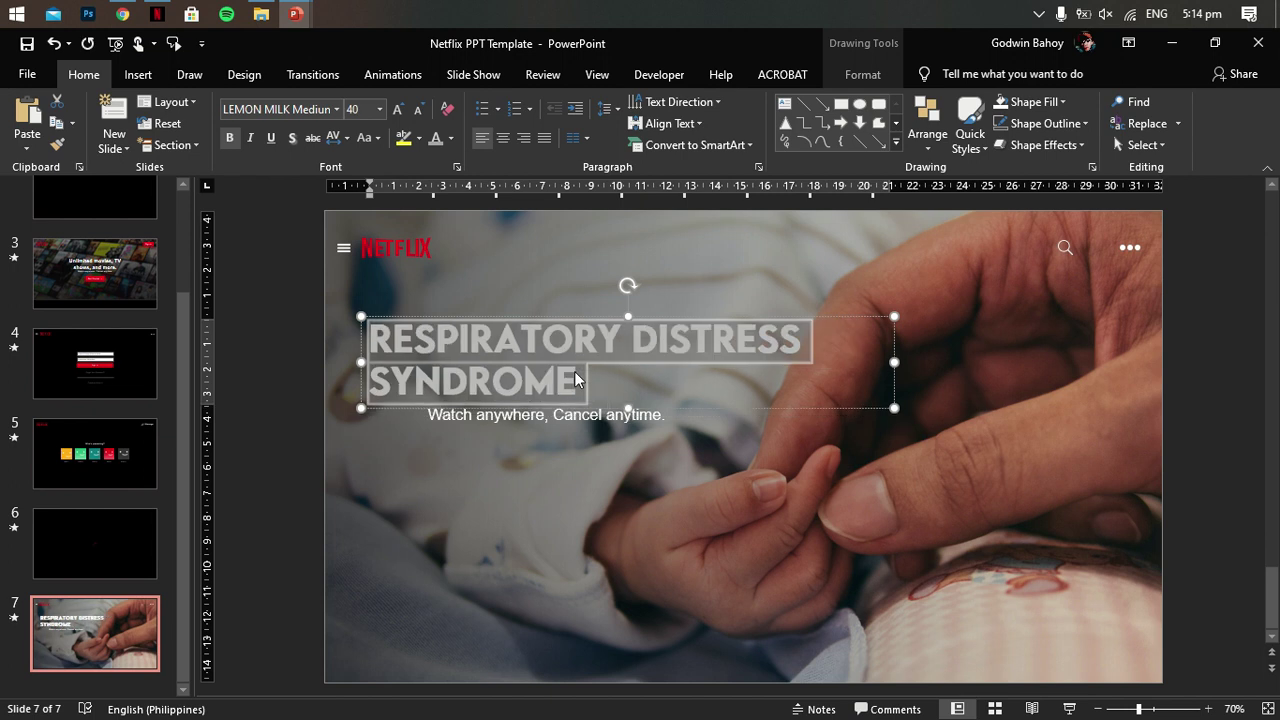
left_click(1228, 259)
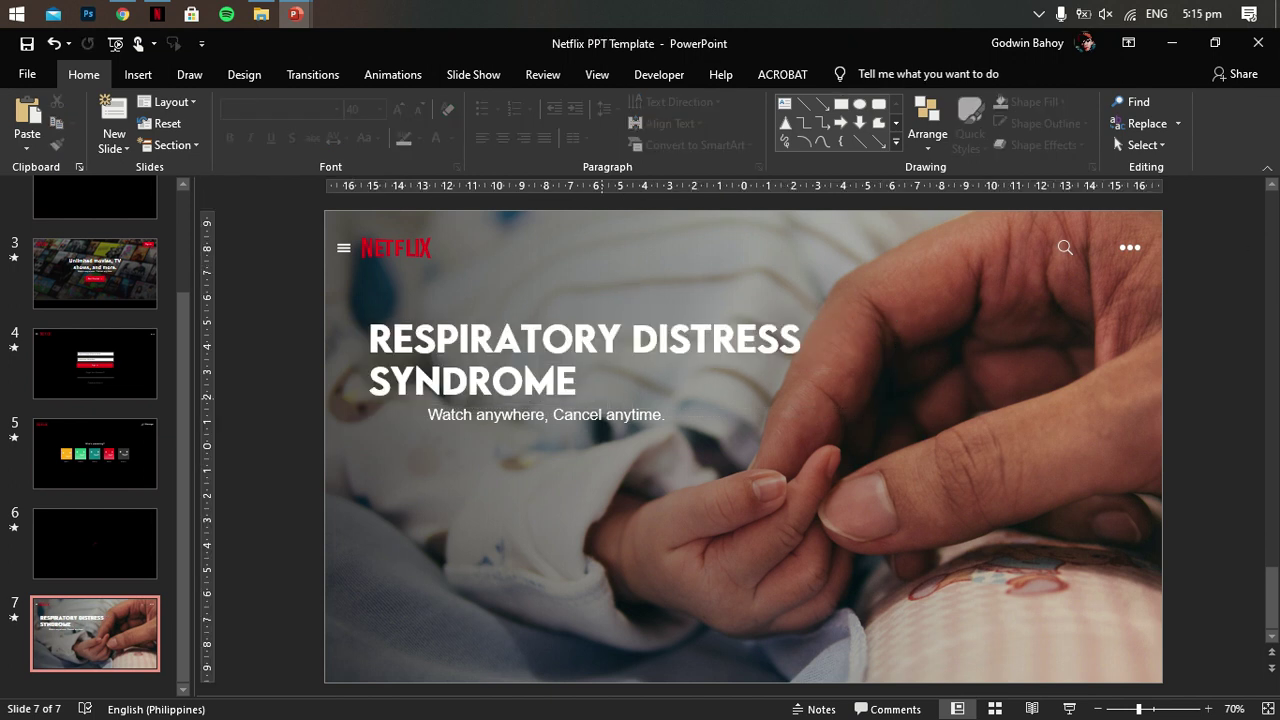
left_click(622, 401)
Step: Left-align the tagline, paste the RDS explanation over it, and set it to 16 pt
key("ctrl+a")
key("ctrl+l")
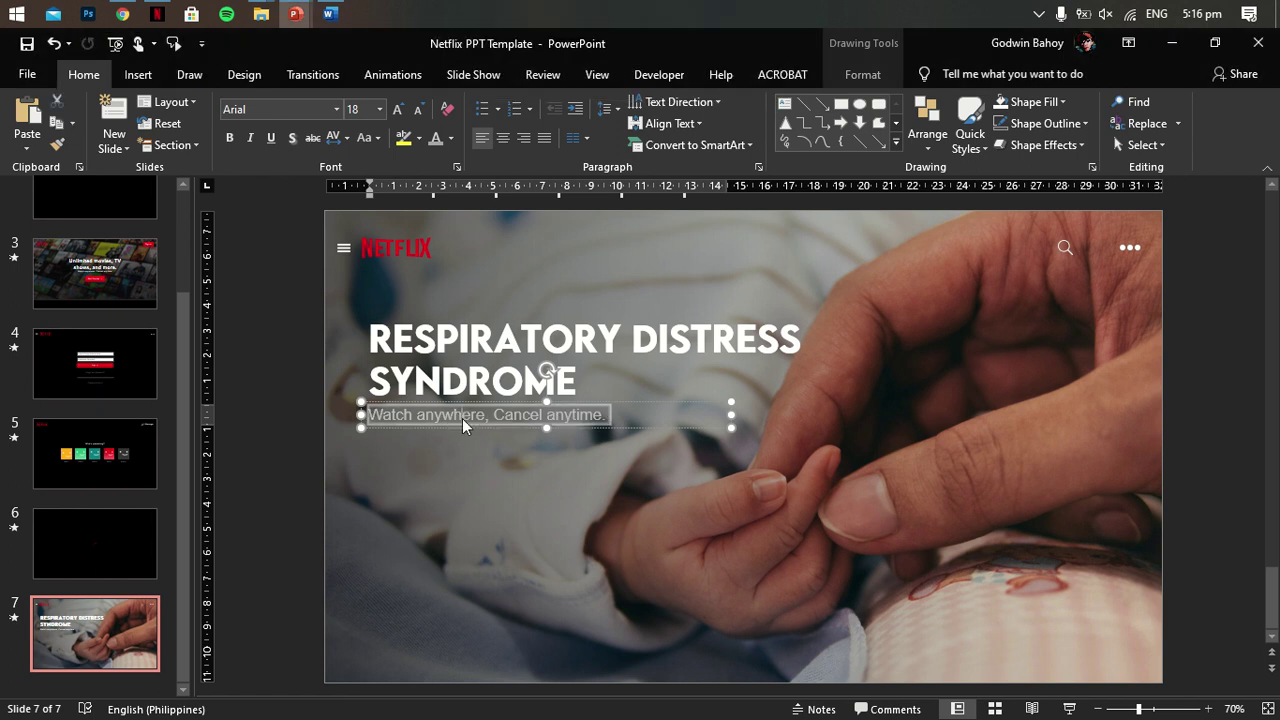
right_click(463, 414)
left_click(557, 390)
key("ctrl+a")
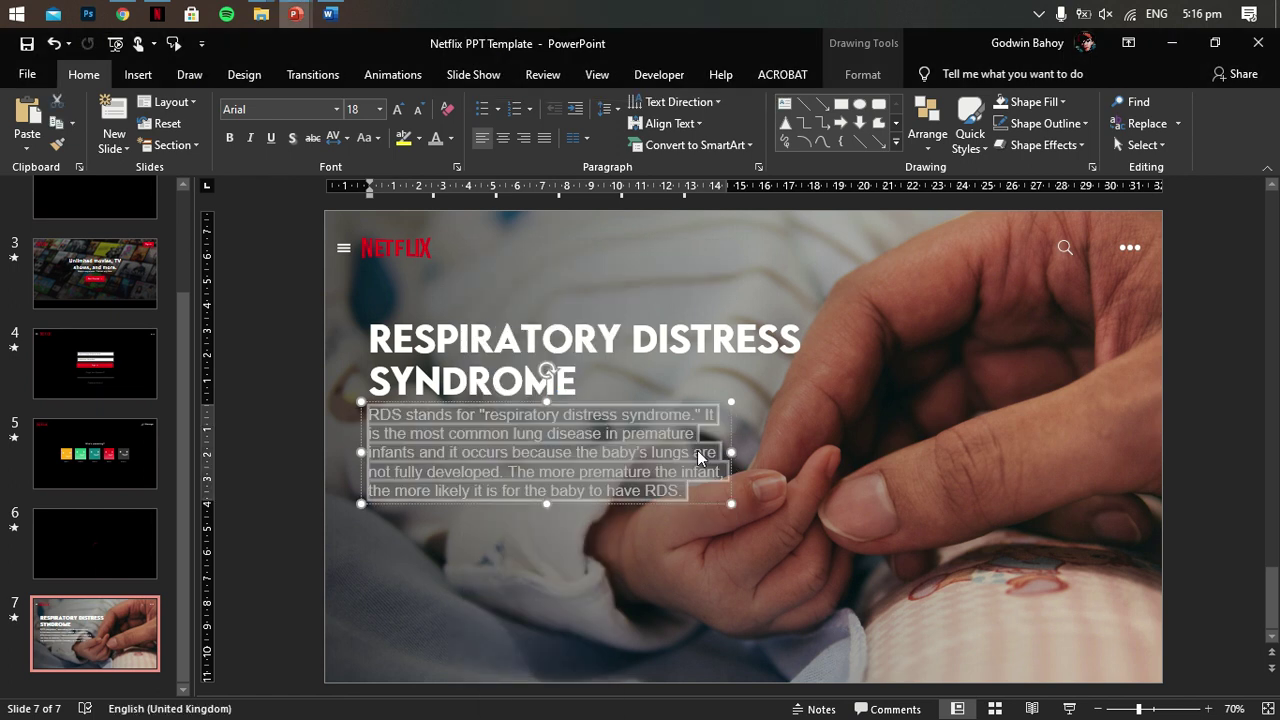
key("ctrl+shift+comma")
Step: Move the RDS paragraph lower beneath the title
left_click(531, 338)
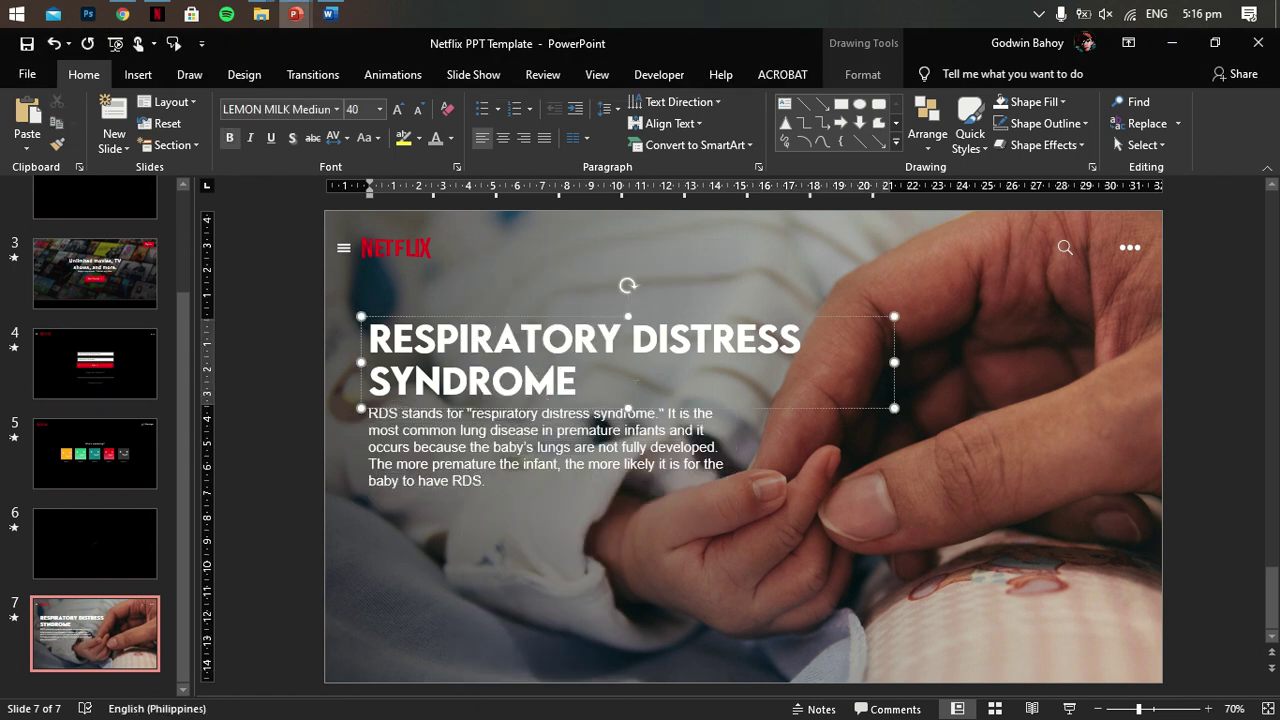
left_click(623, 401)
key("Down")
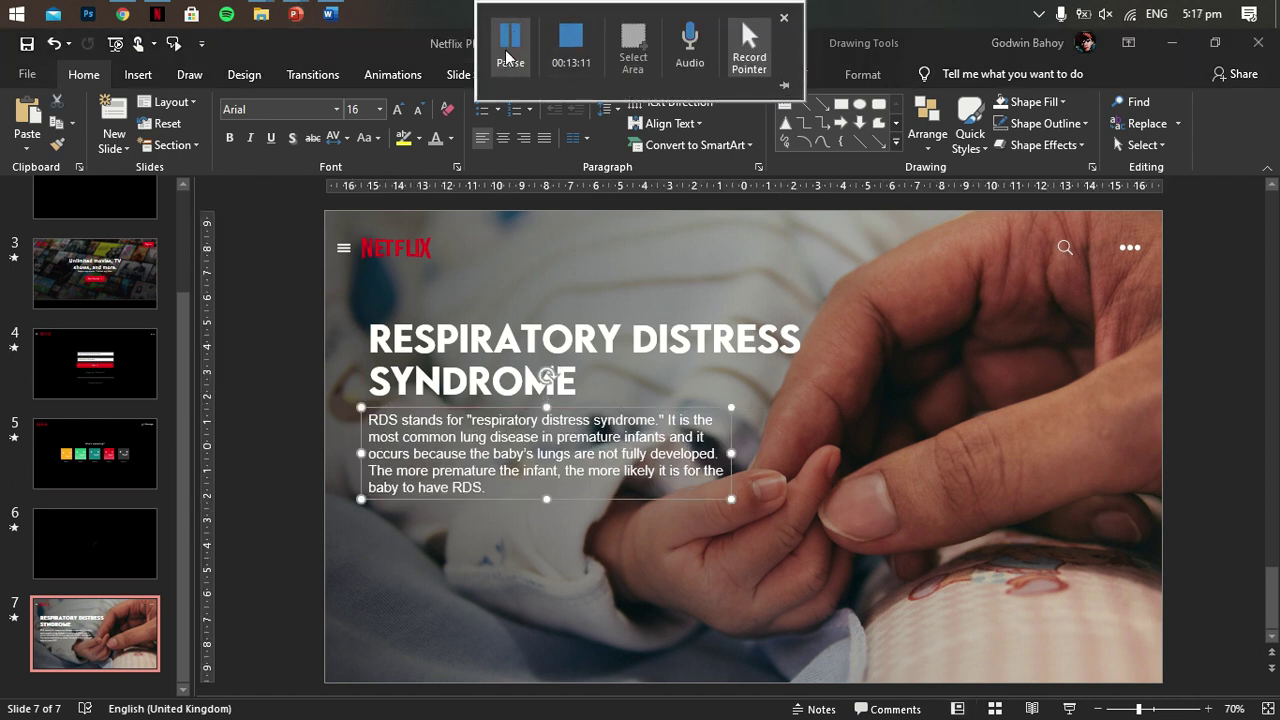
left_click(463, 406)
left_click_drag(463, 406, 463, 452)
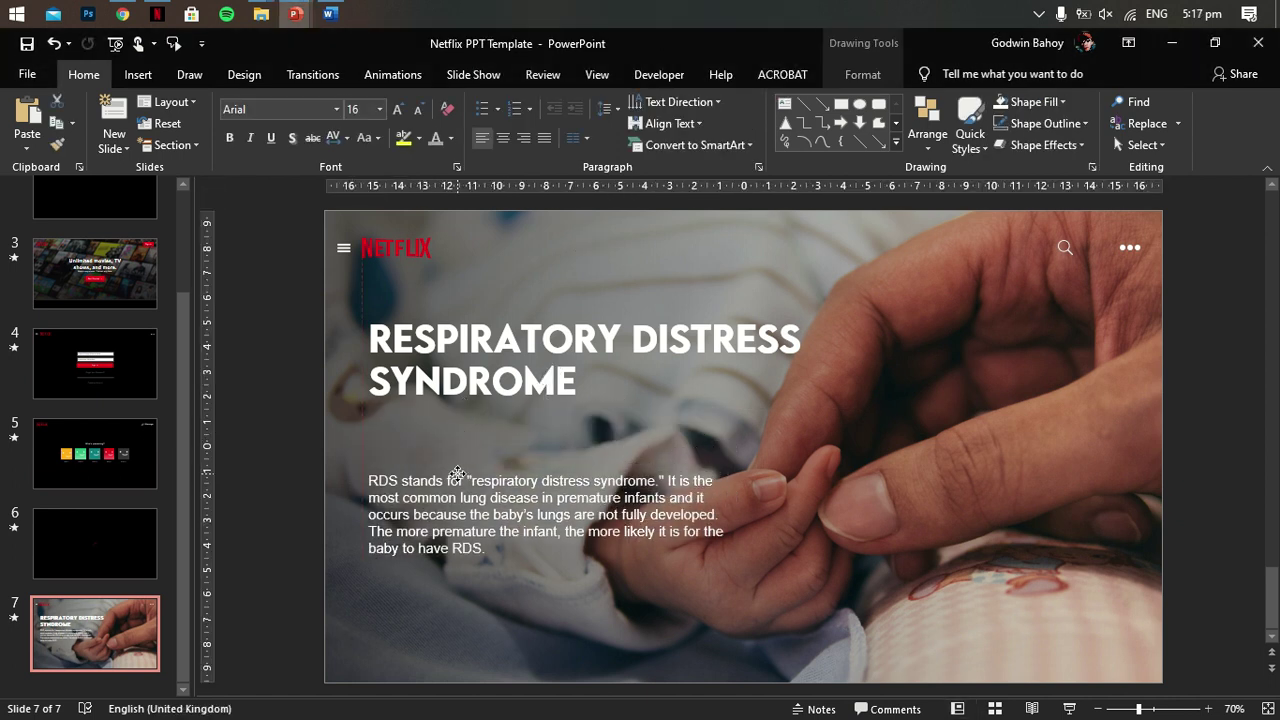
left_click(288, 328)
Step: Draw a white rectangle above the RDS paragraph for the Play button
left_click(138, 74)
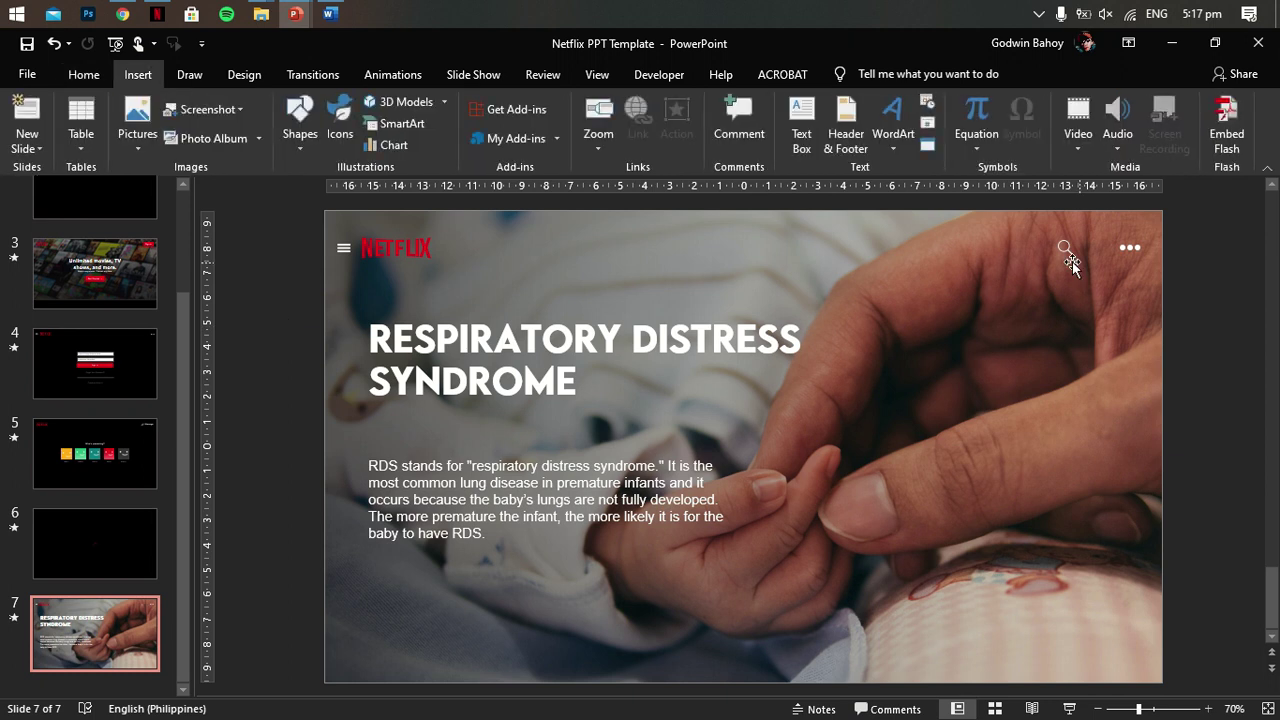
left_click(300, 118)
left_click(386, 188)
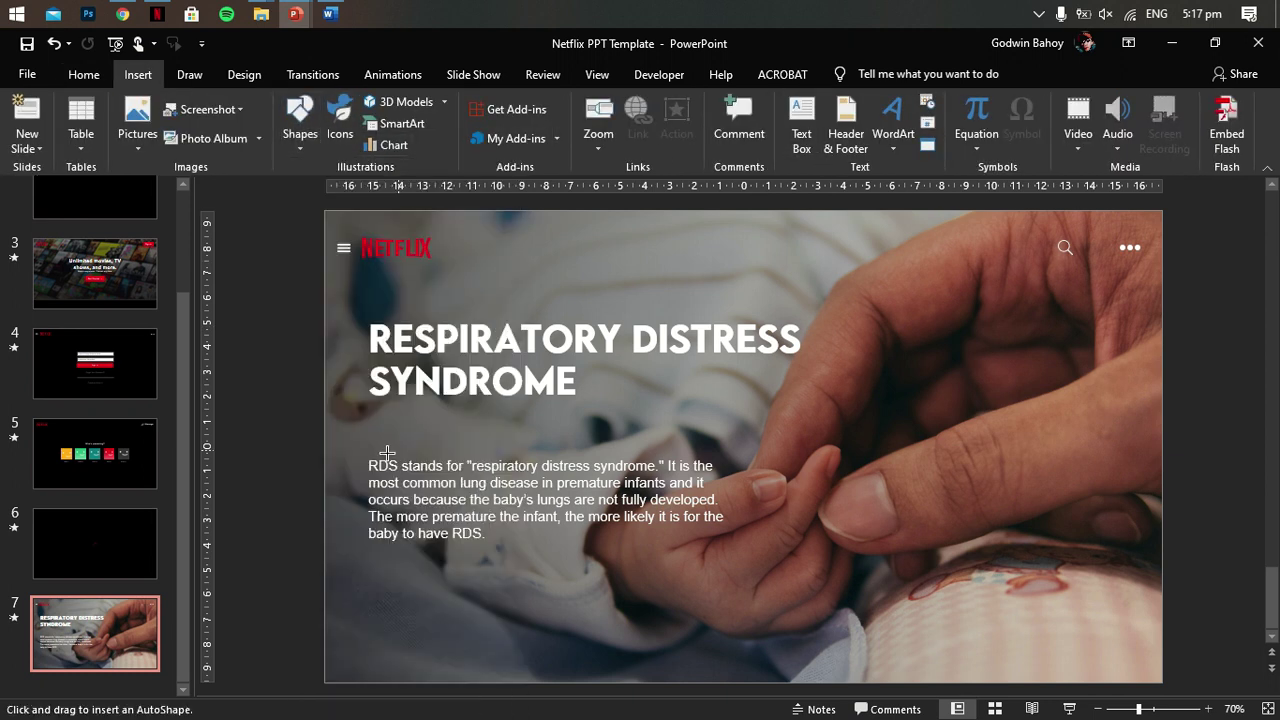
mouse_move(371, 426)
left_mouse_down()
mouse_move(470, 454)
mouse_move(425, 421)
left_mouse_up()
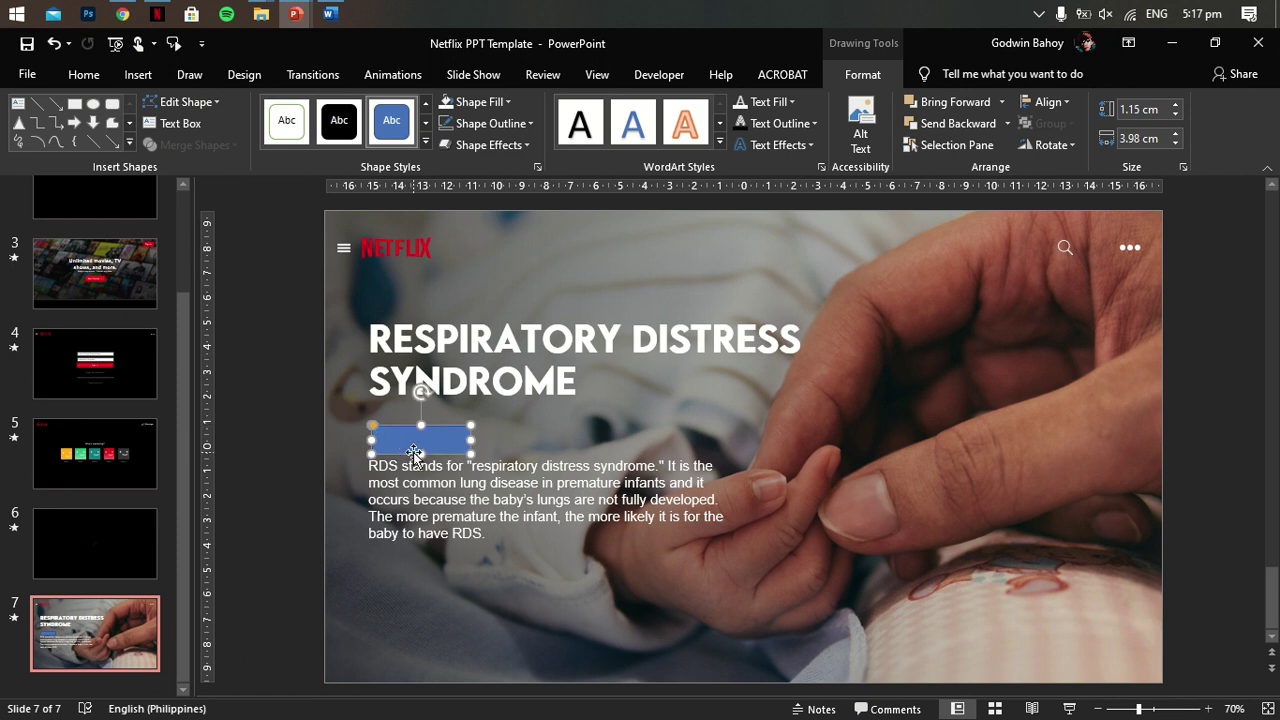
left_click(446, 102)
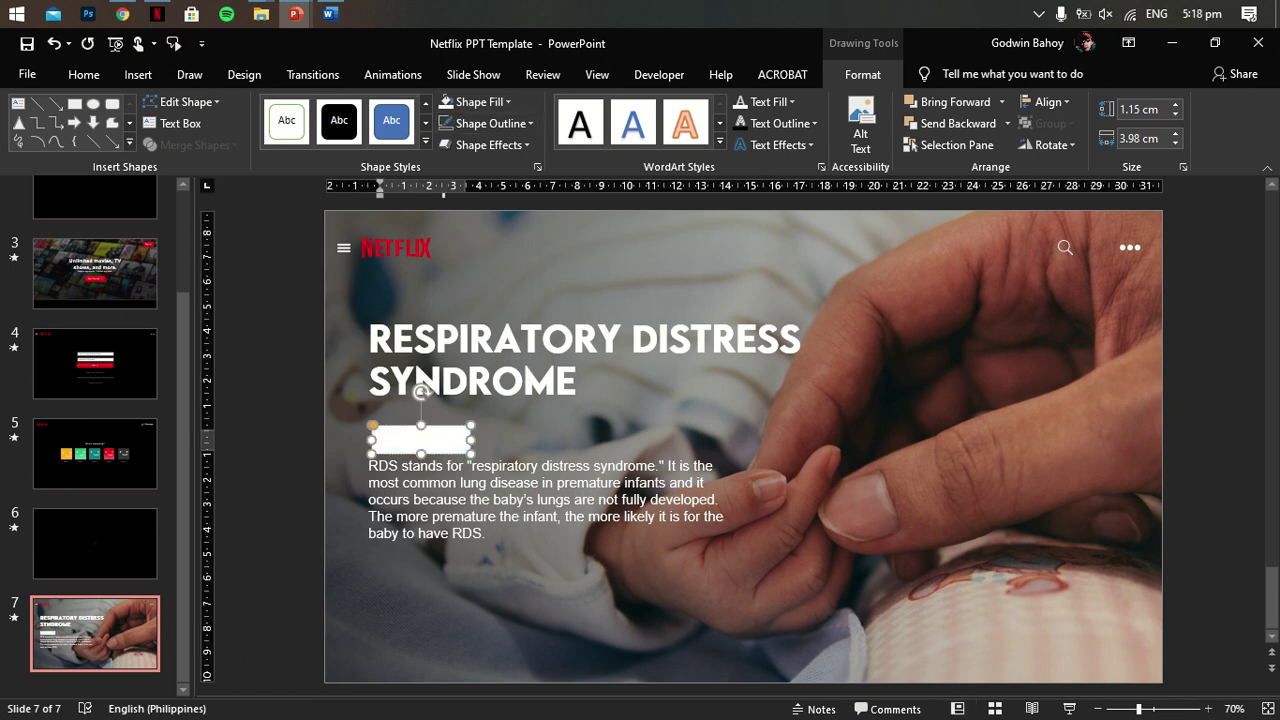
Step: Give the rectangle a near-black, semi-transparent custom fill
left_click(500, 104)
left_click(748, 108)
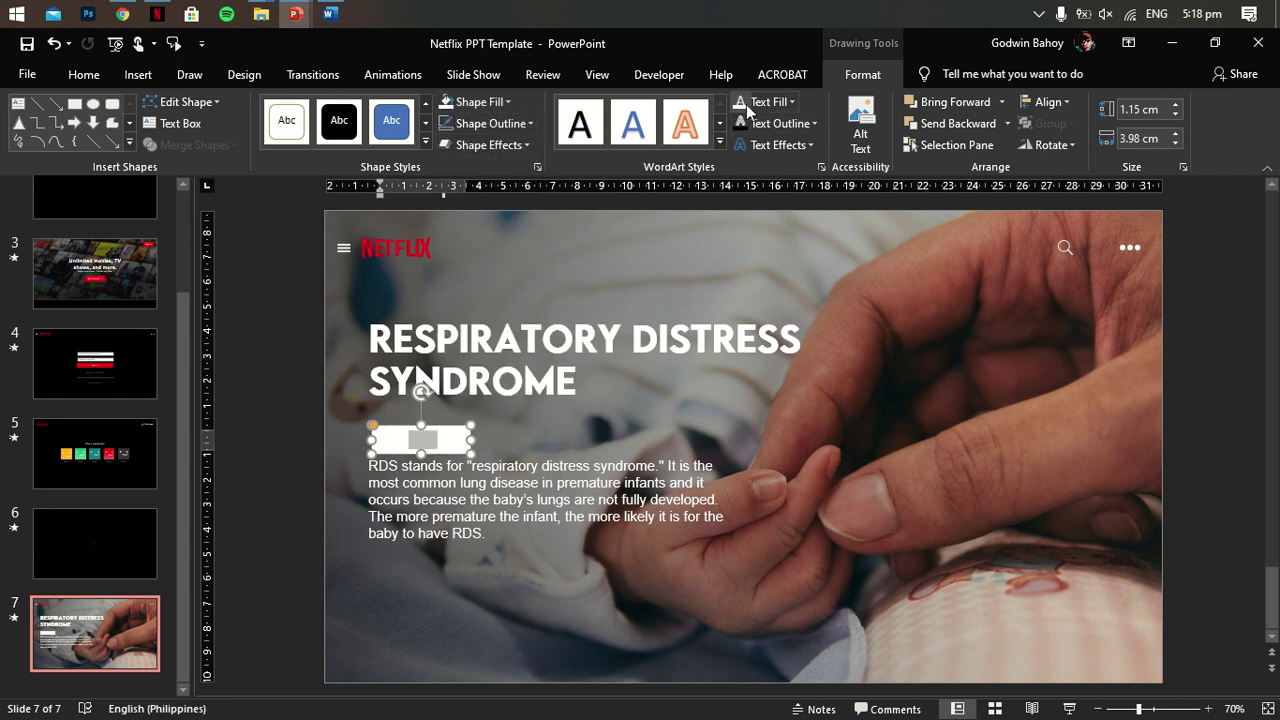
left_click(480, 102)
left_click(490, 330)
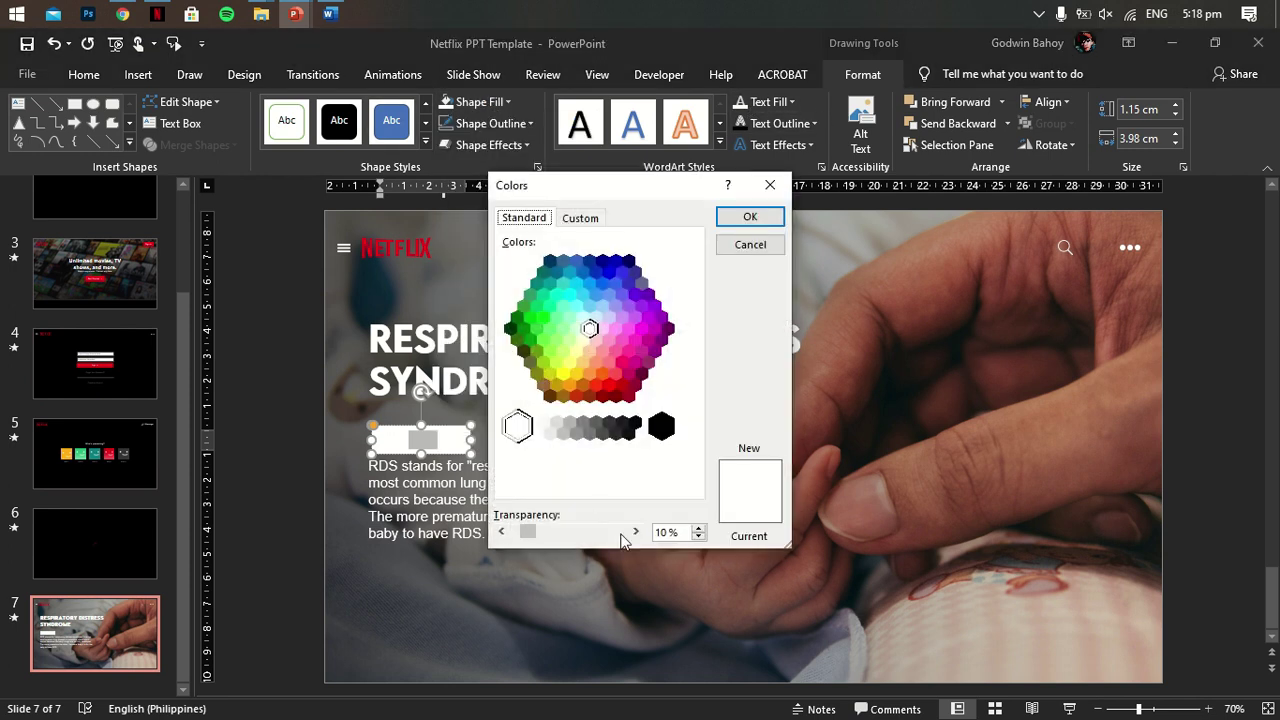
left_click(635, 425)
left_click(603, 533)
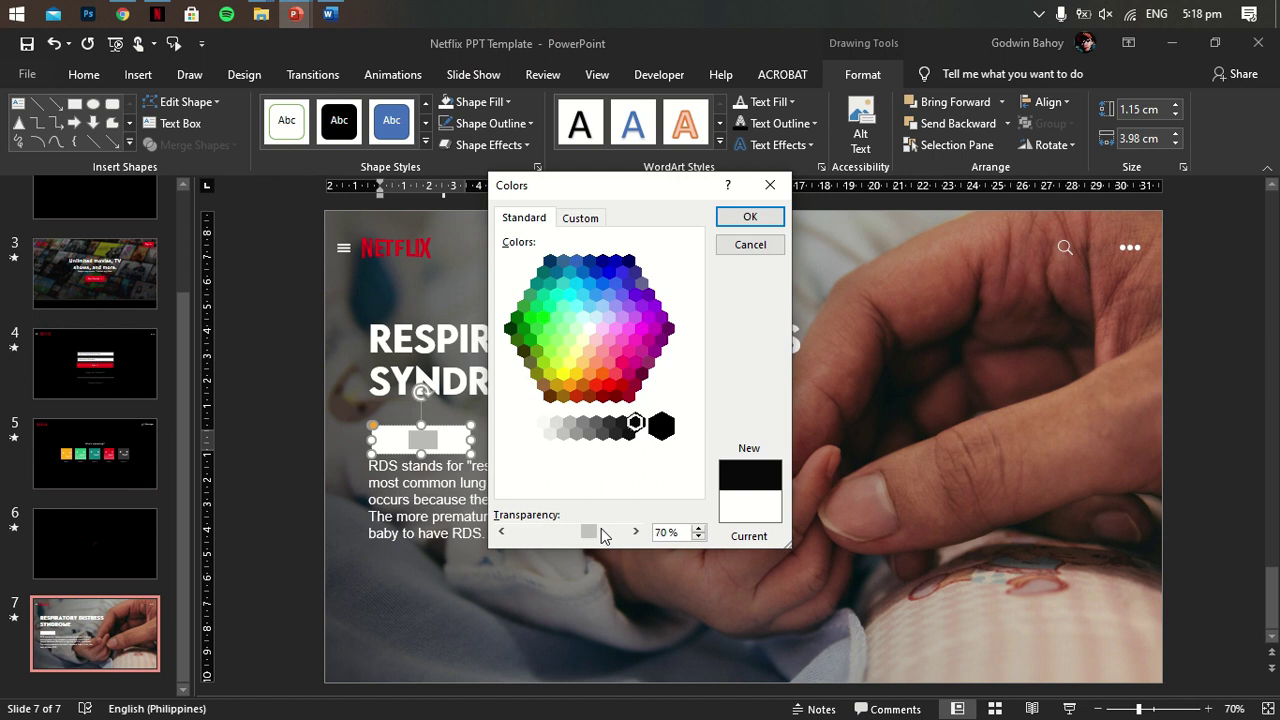
left_click(740, 217)
Step: Move the RDS paragraph down slightly and edit the Play button's label
left_click(485, 360)
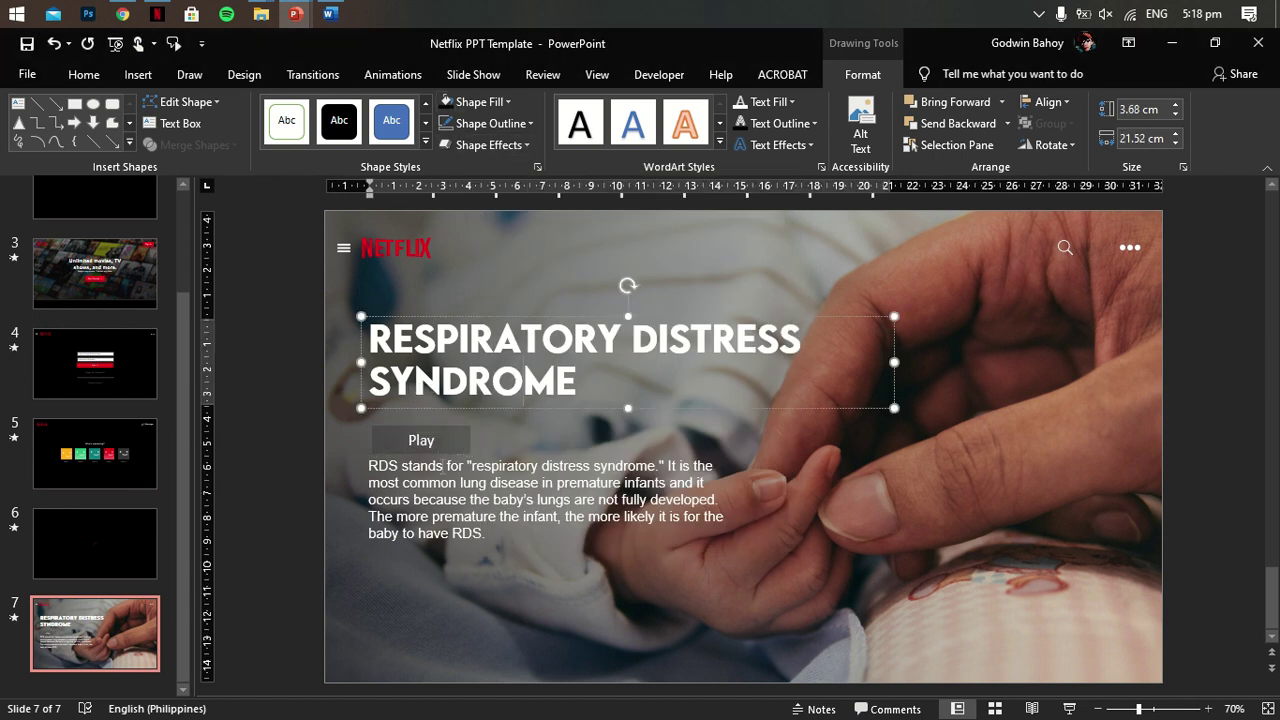
left_click(492, 458)
left_click_drag(492, 458, 492, 471)
left_click(385, 428)
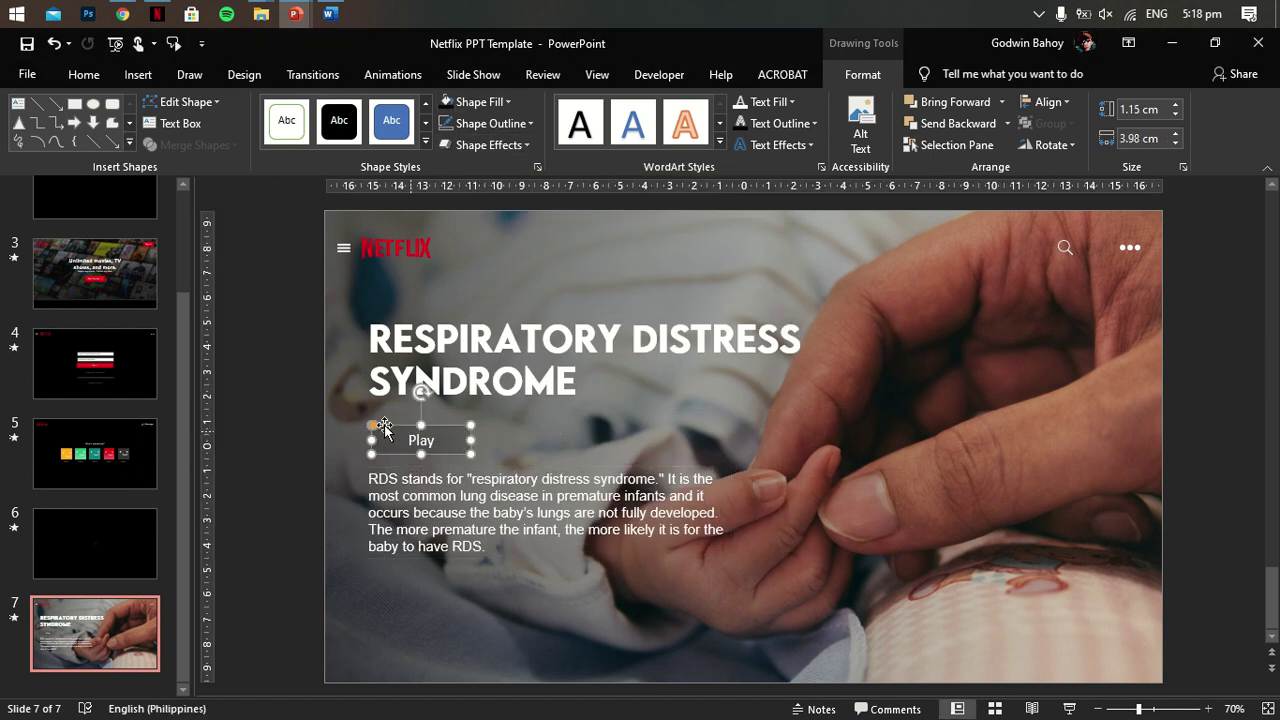
left_click(435, 450)
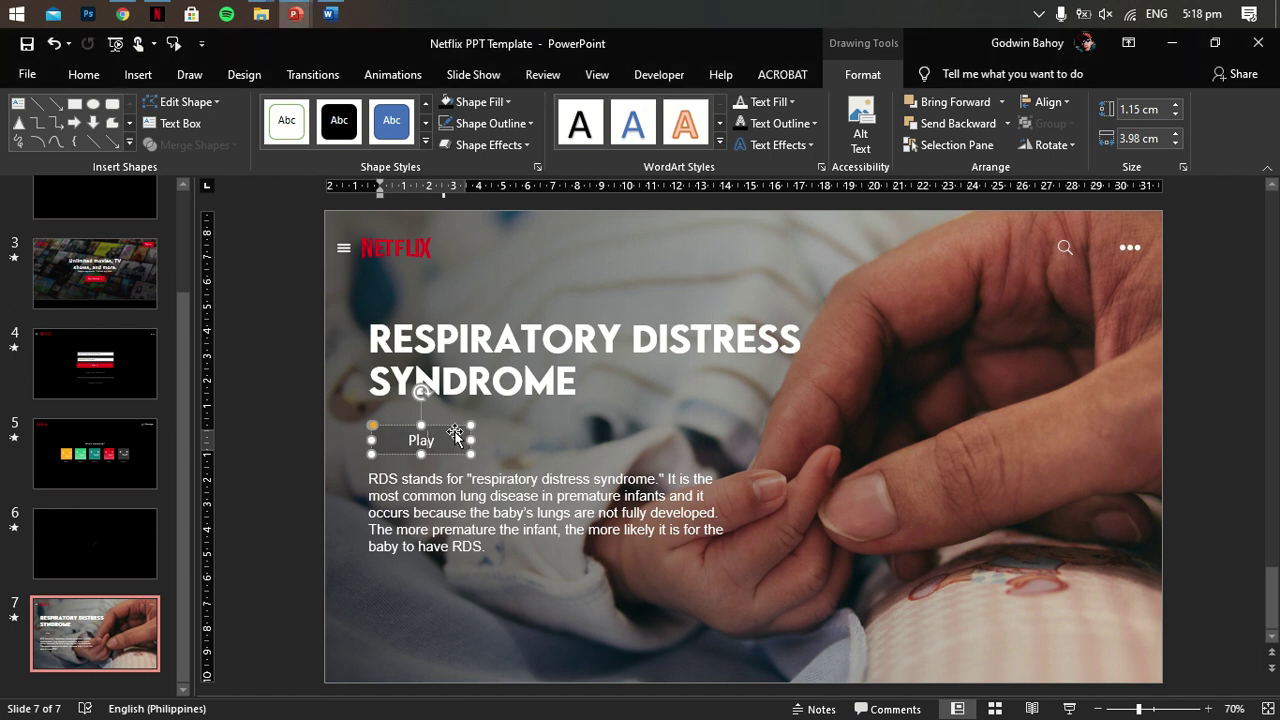
Step: Apply the translucent dark-grey custom fill to the Play button
left_click(490, 123)
left_click(480, 101)
left_click(500, 327)
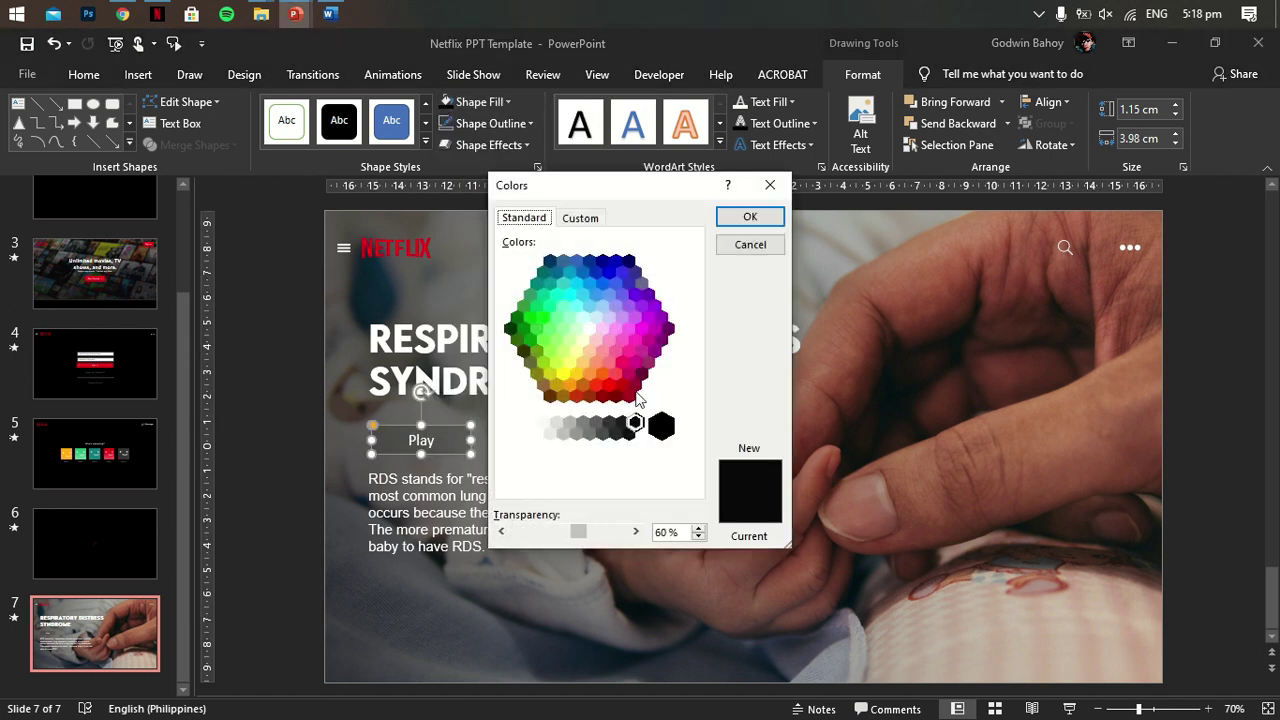
left_click(749, 217)
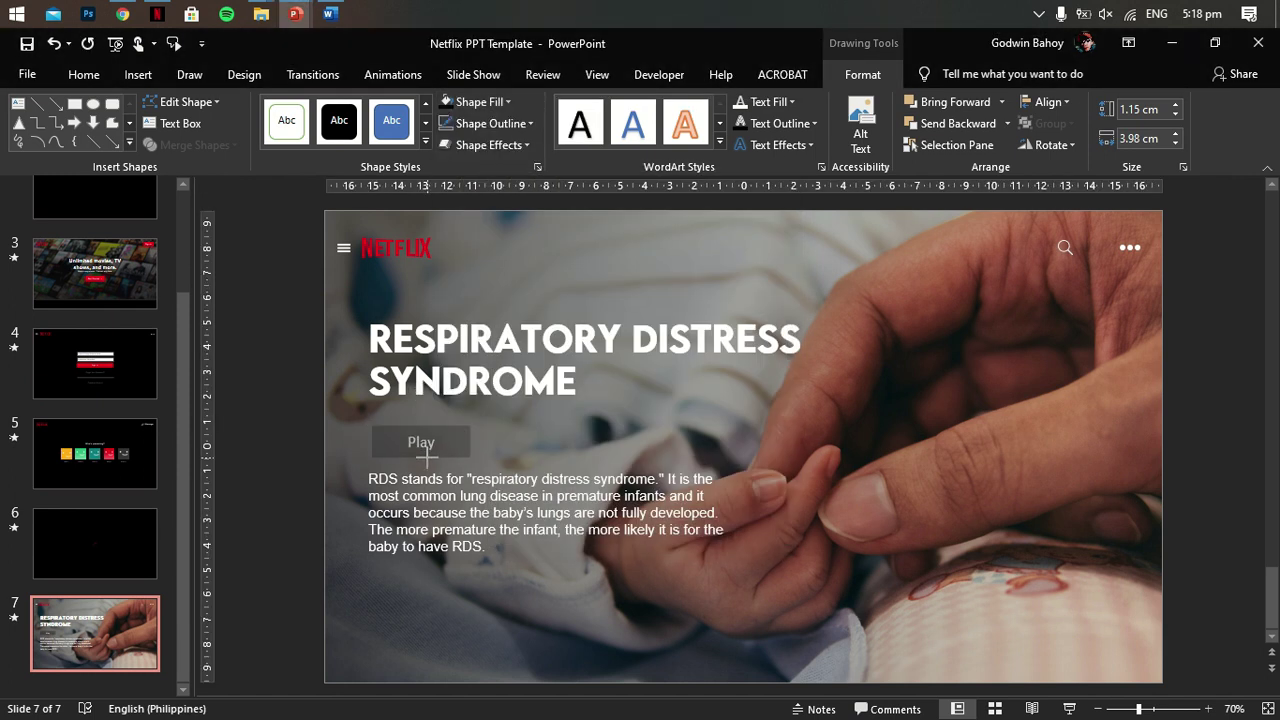
left_click(427, 456)
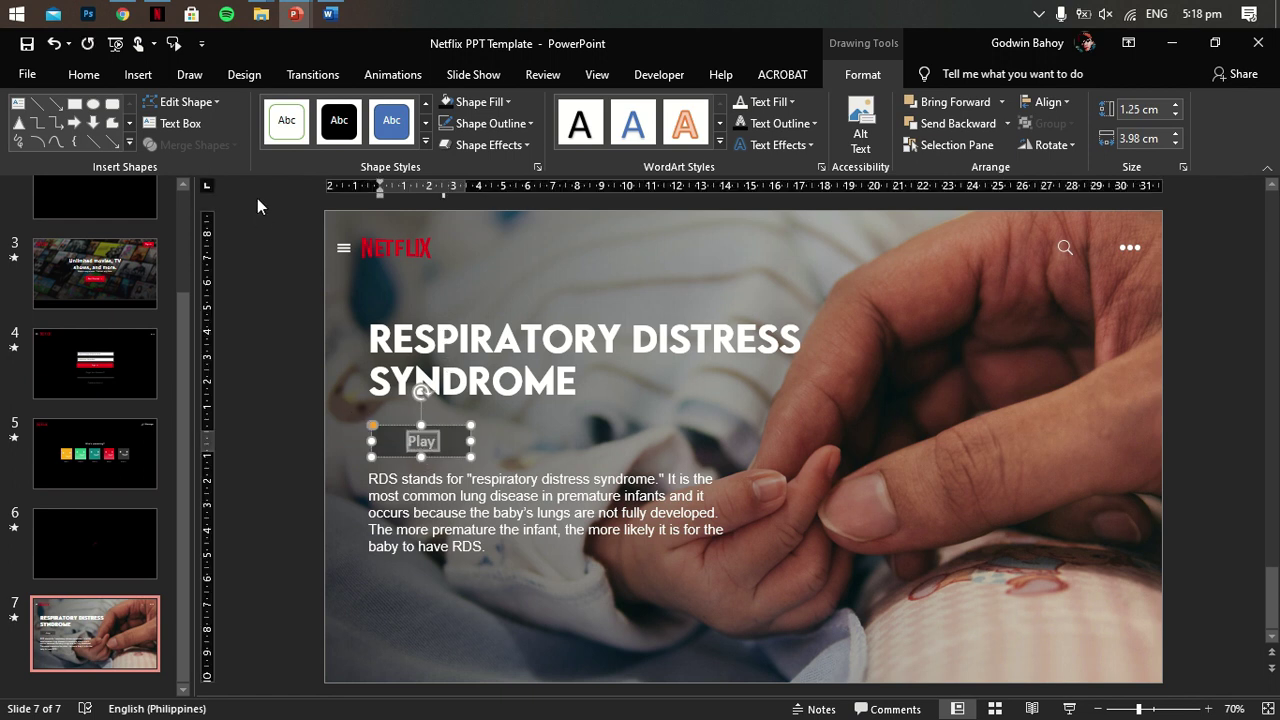
Step: Add a small white plus sign in front of the Play label
left_click(129, 122)
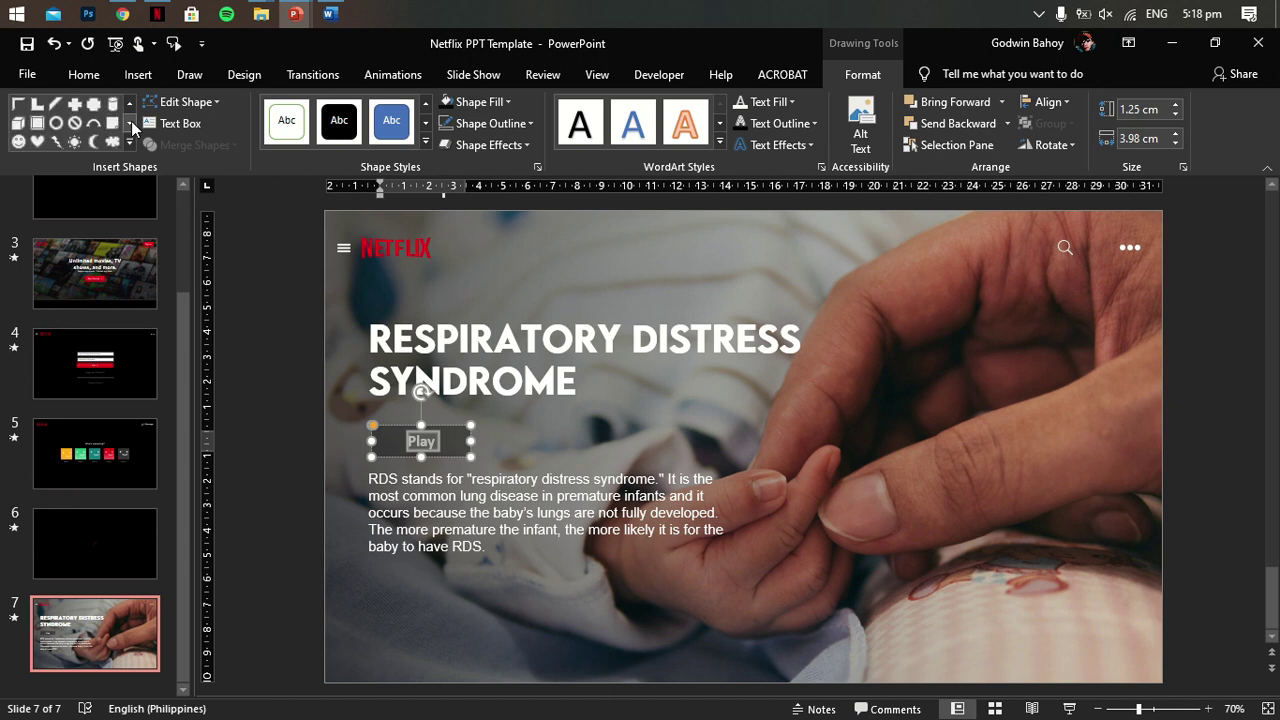
left_click(73, 104)
left_click_drag(502, 444, 504, 446)
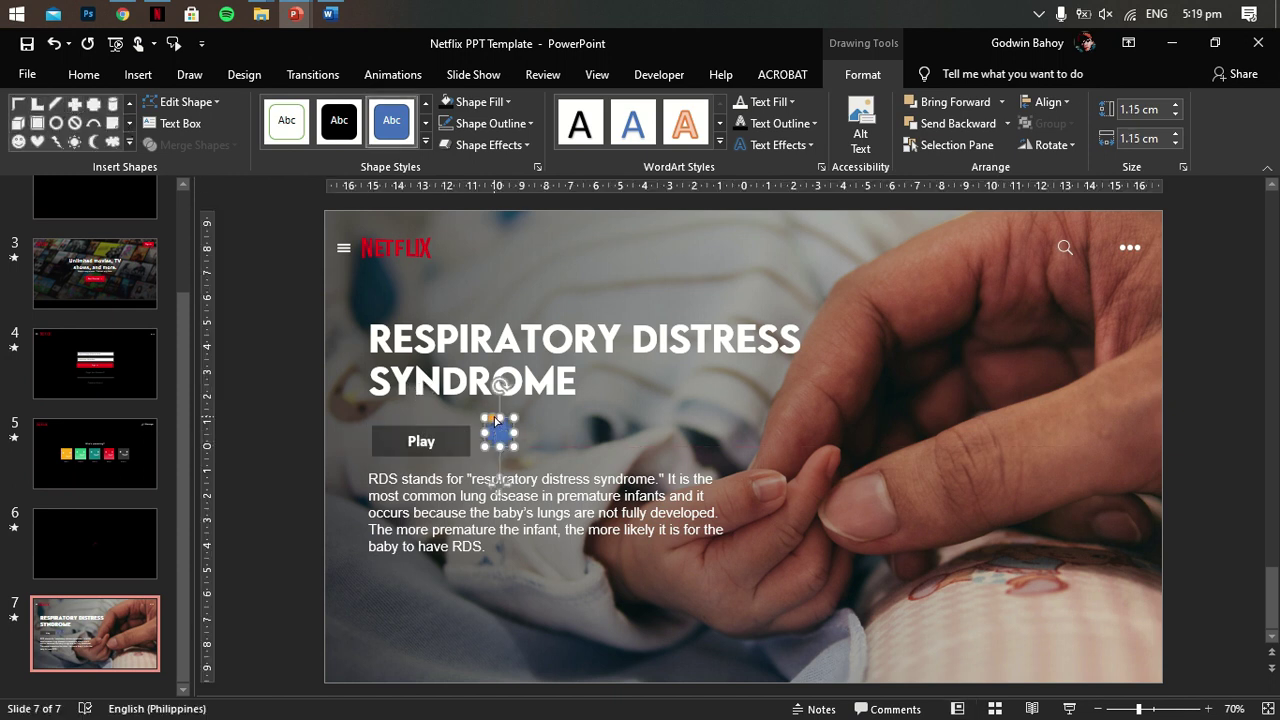
scroll(500, 432, "up", 8)
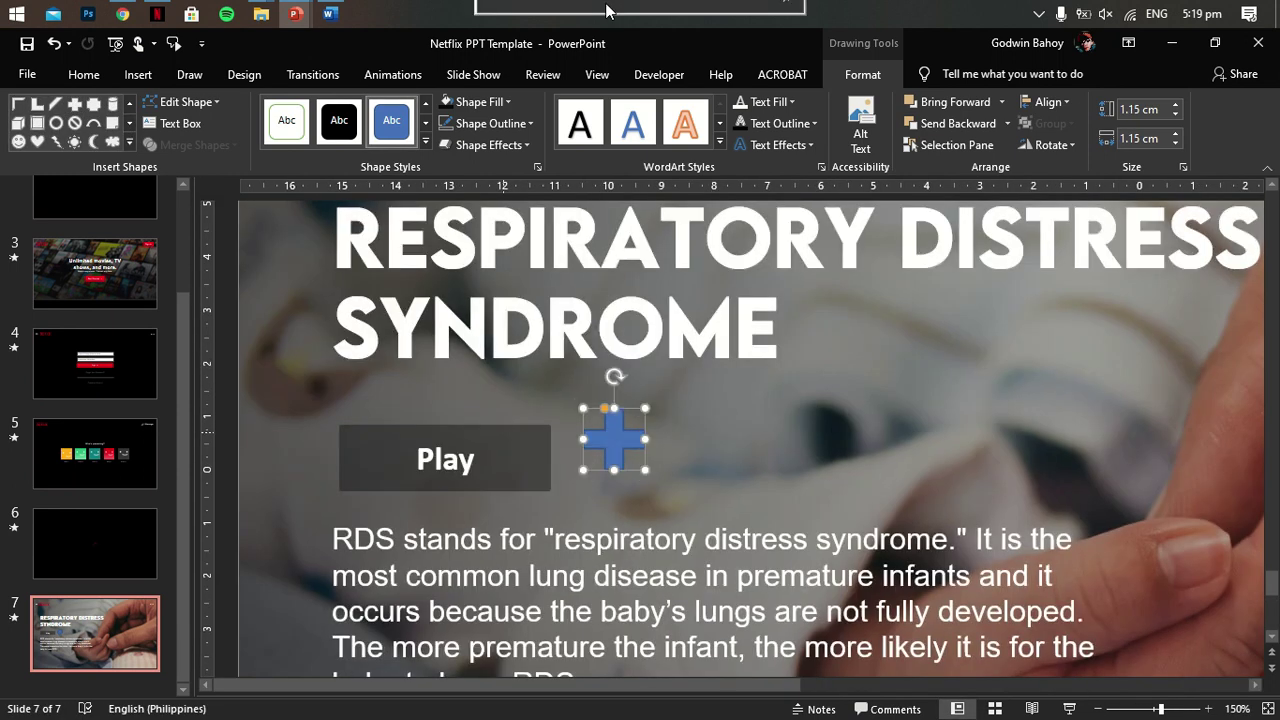
left_click_drag(632, 428, 377, 462)
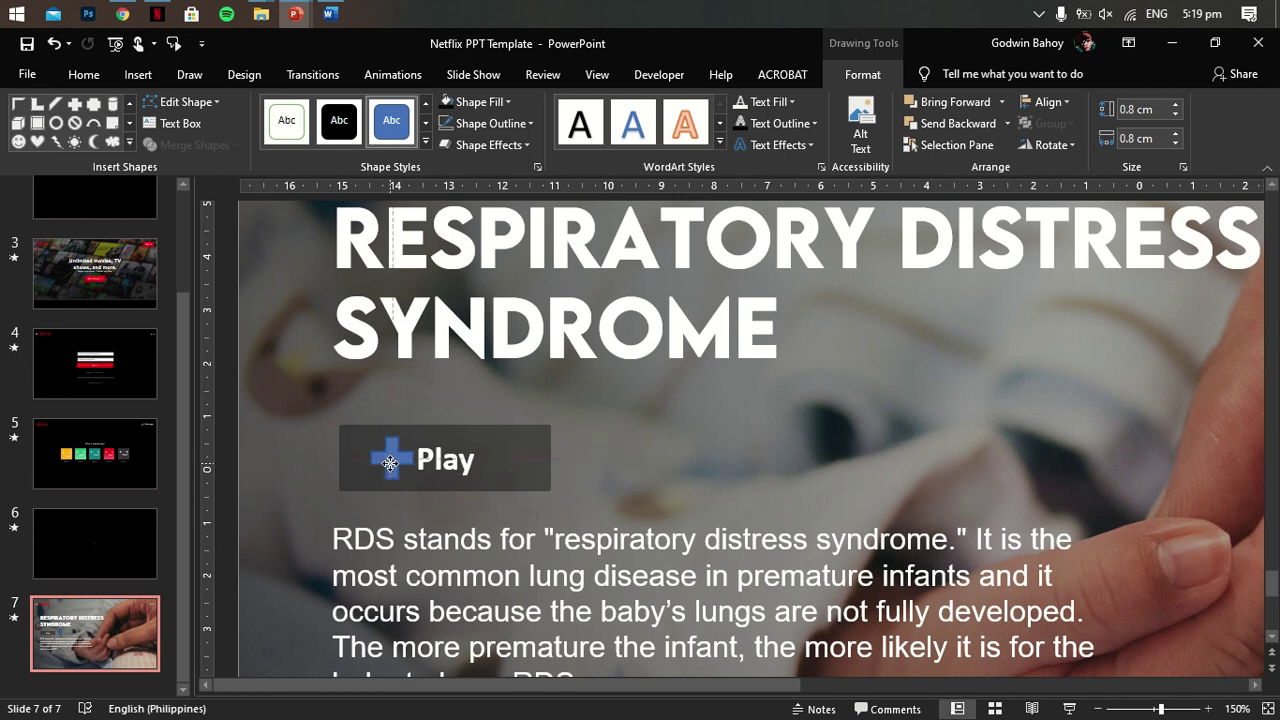
left_click(483, 102)
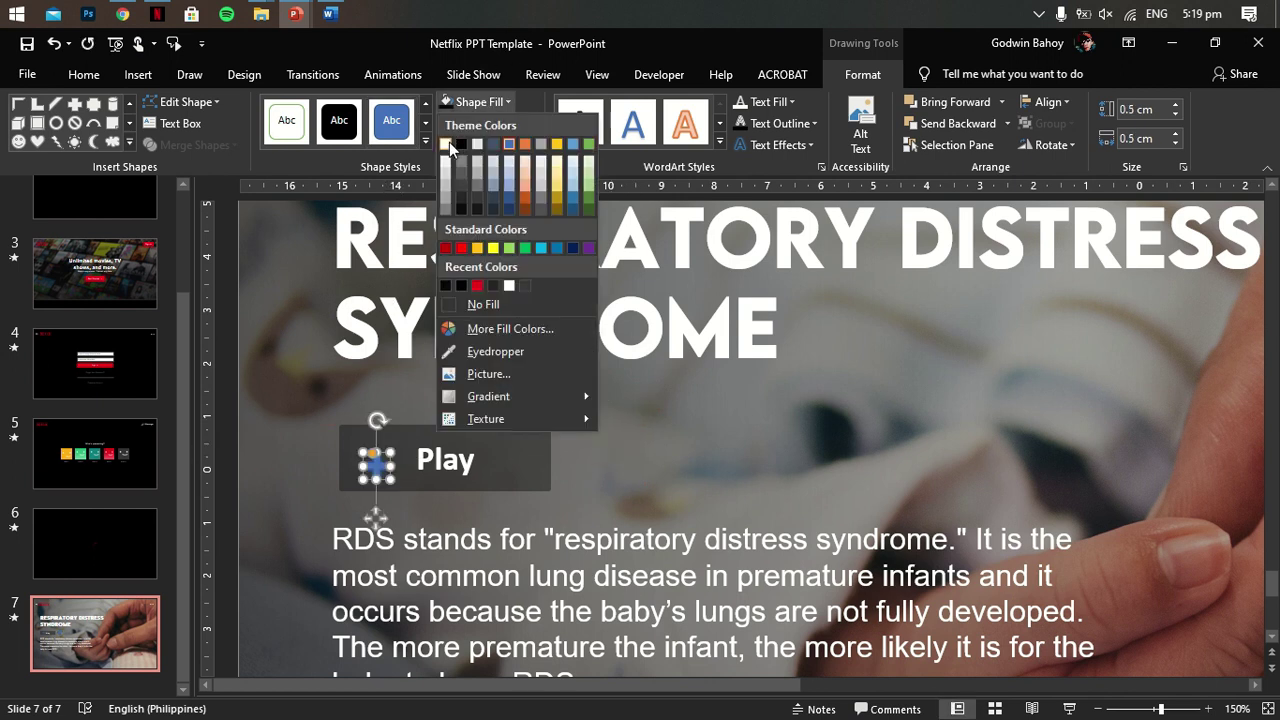
left_click(449, 147)
left_click_drag(373, 459, 396, 459)
left_click(496, 484)
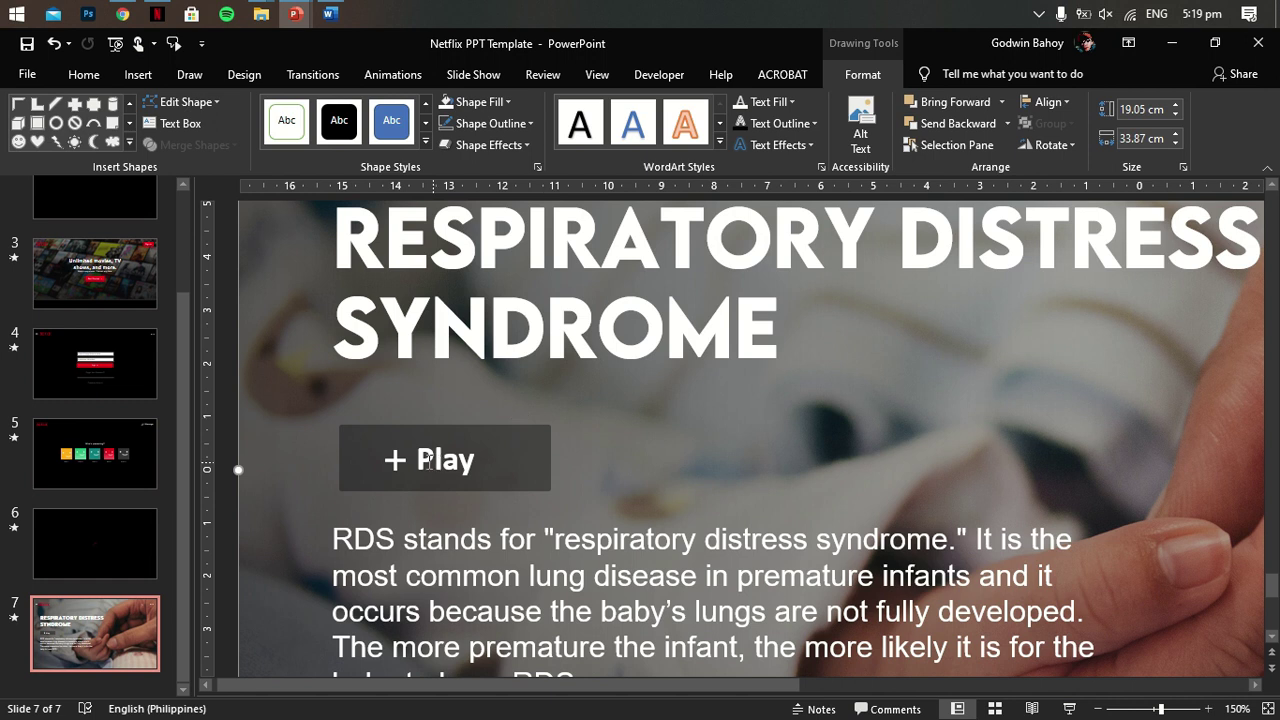
Step: Remove the extra space before 'Play' in the button label
left_click(428, 460)
left_click(402, 459)
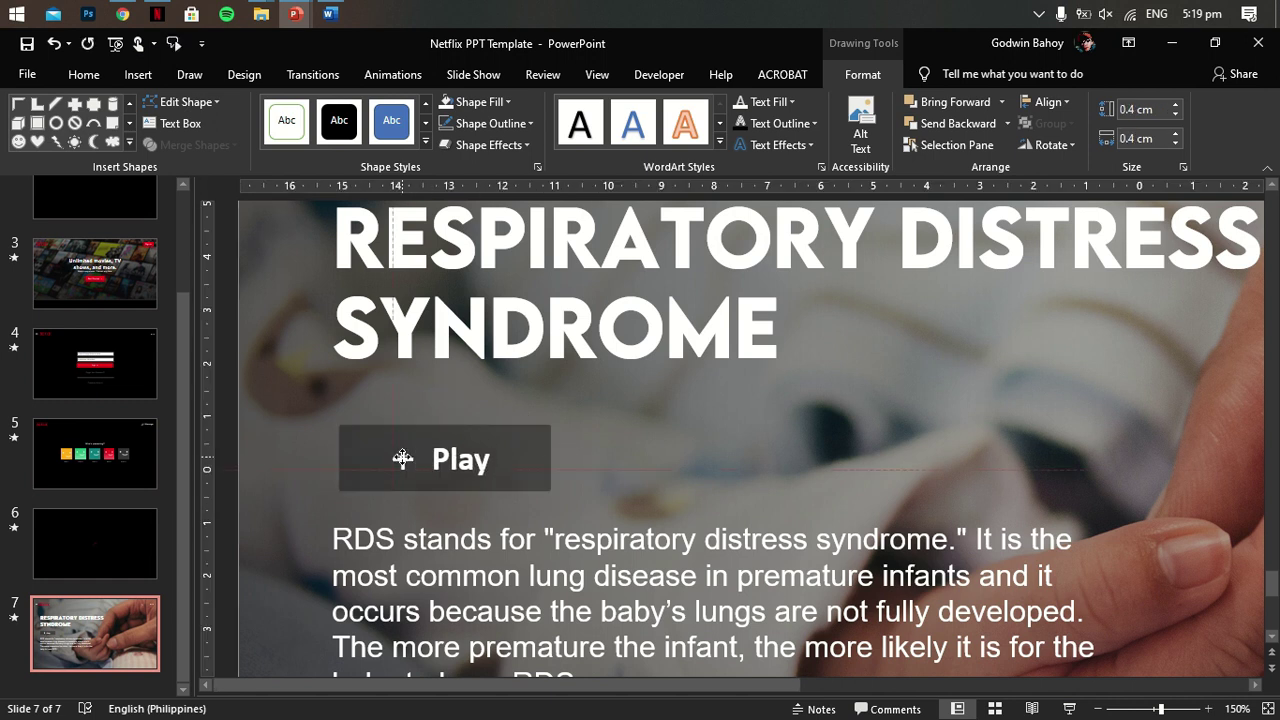
left_click(465, 447)
key("BackSpace")
left_click(643, 497)
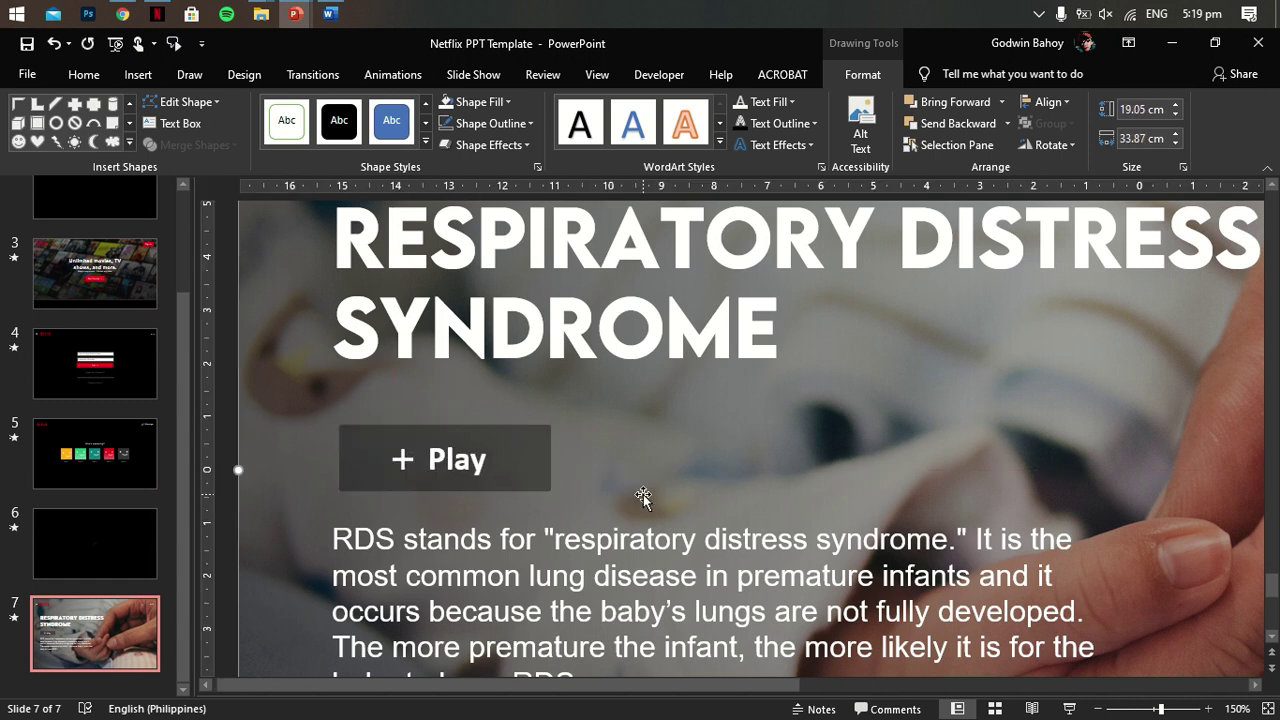
left_click(416, 472)
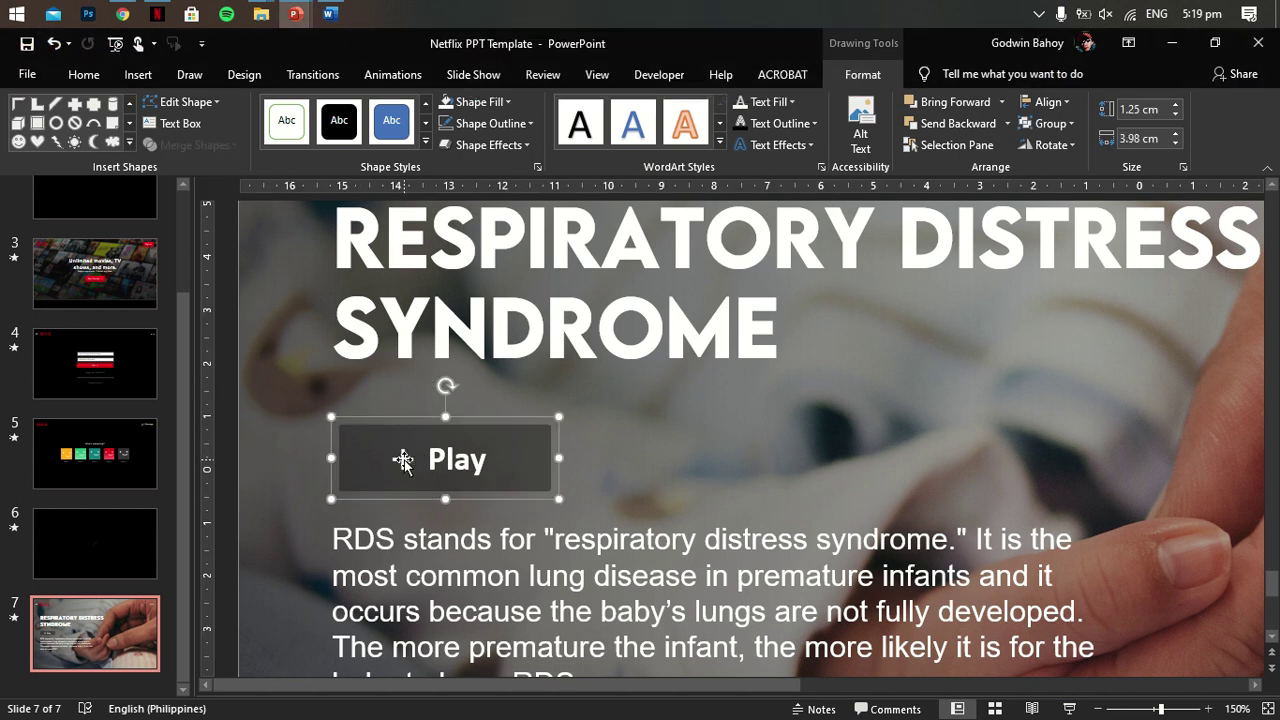
Step: Duplicate the button to the right, relabel it 'My List', and widen it
left_click_drag(402, 428, 672, 428)
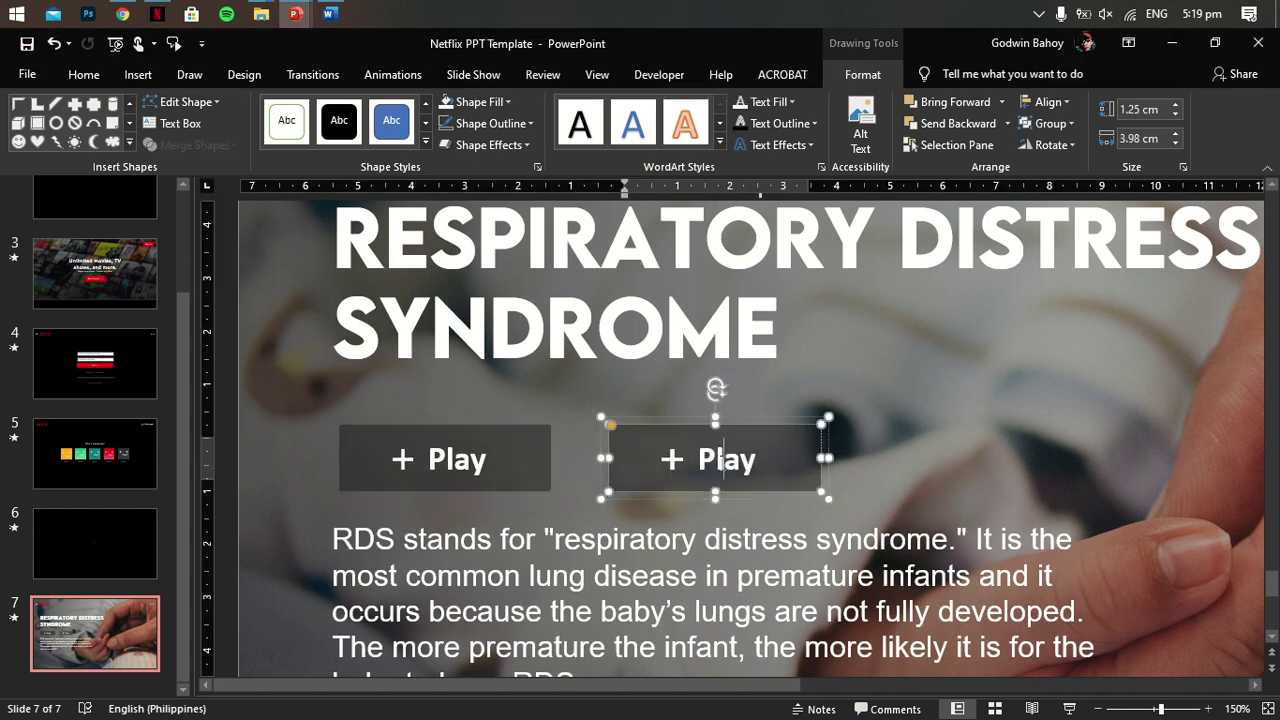
double_click(705, 459)
type("My List")
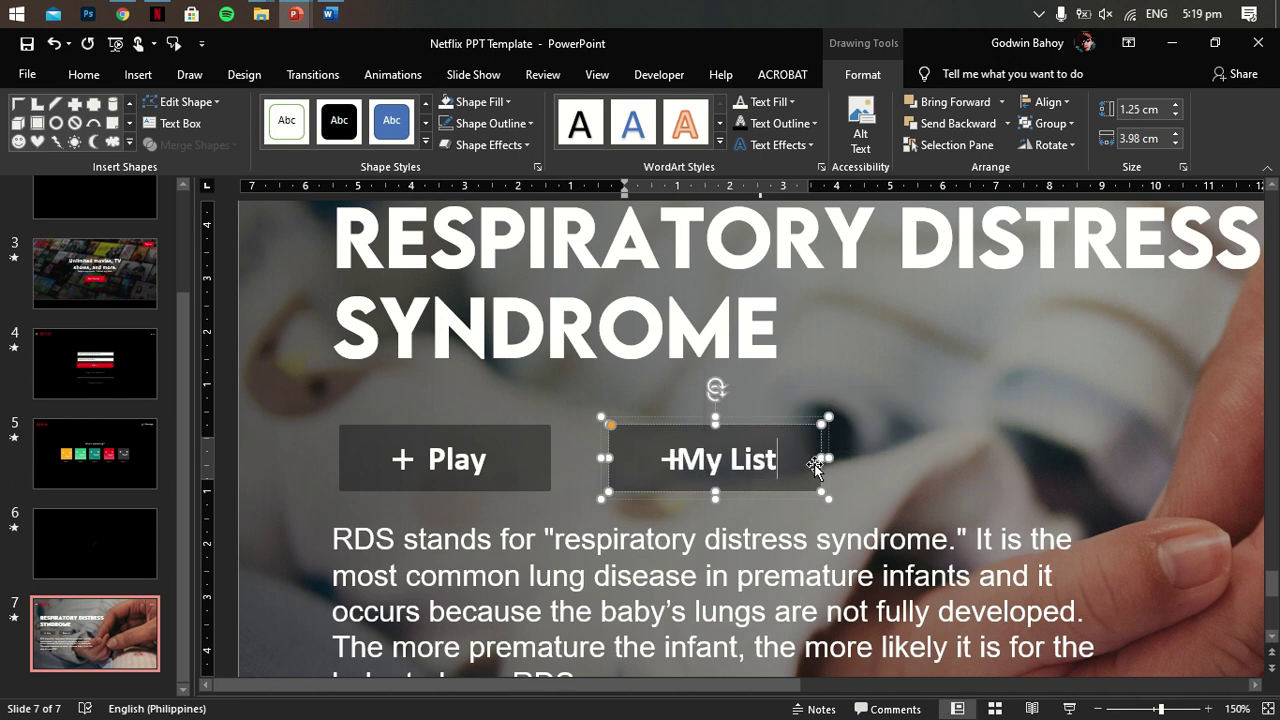
left_click_drag(815, 462, 845, 460)
left_click(740, 360)
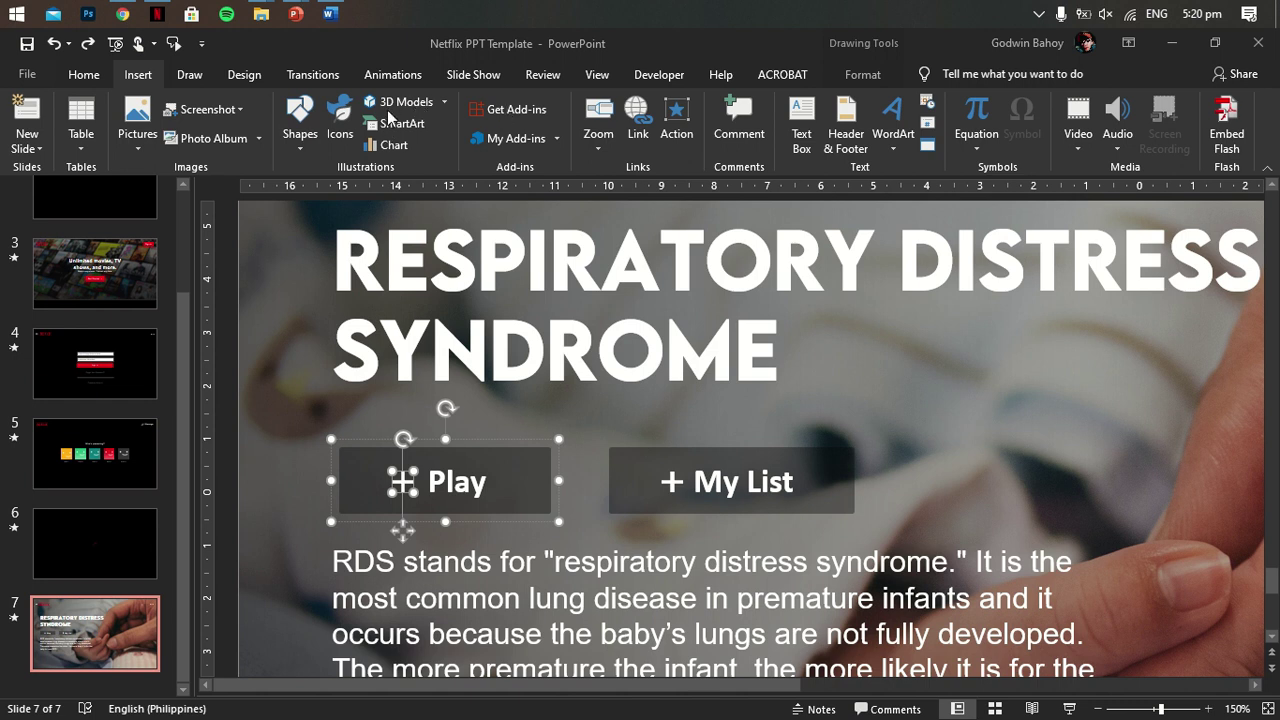
Step: Insert the 'play' triangle icon, shrink it to button size and place it beside Play
left_click(343, 125)
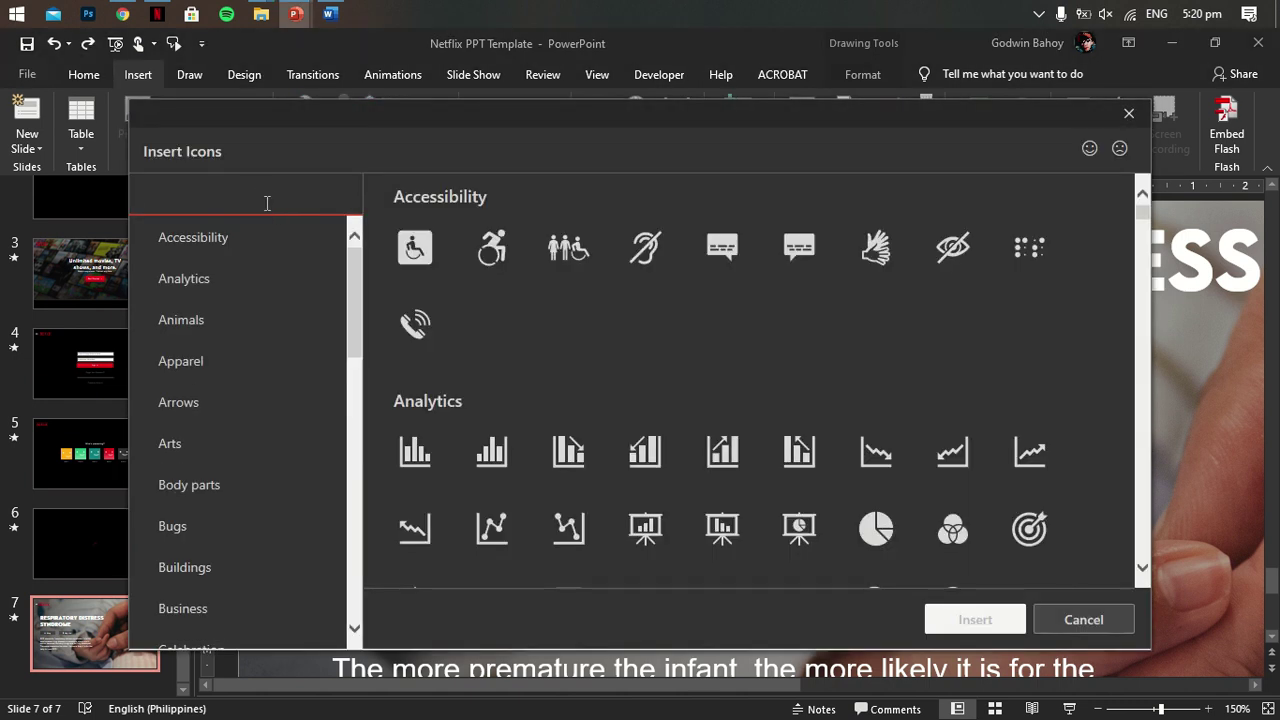
type("play")
left_click(491, 247)
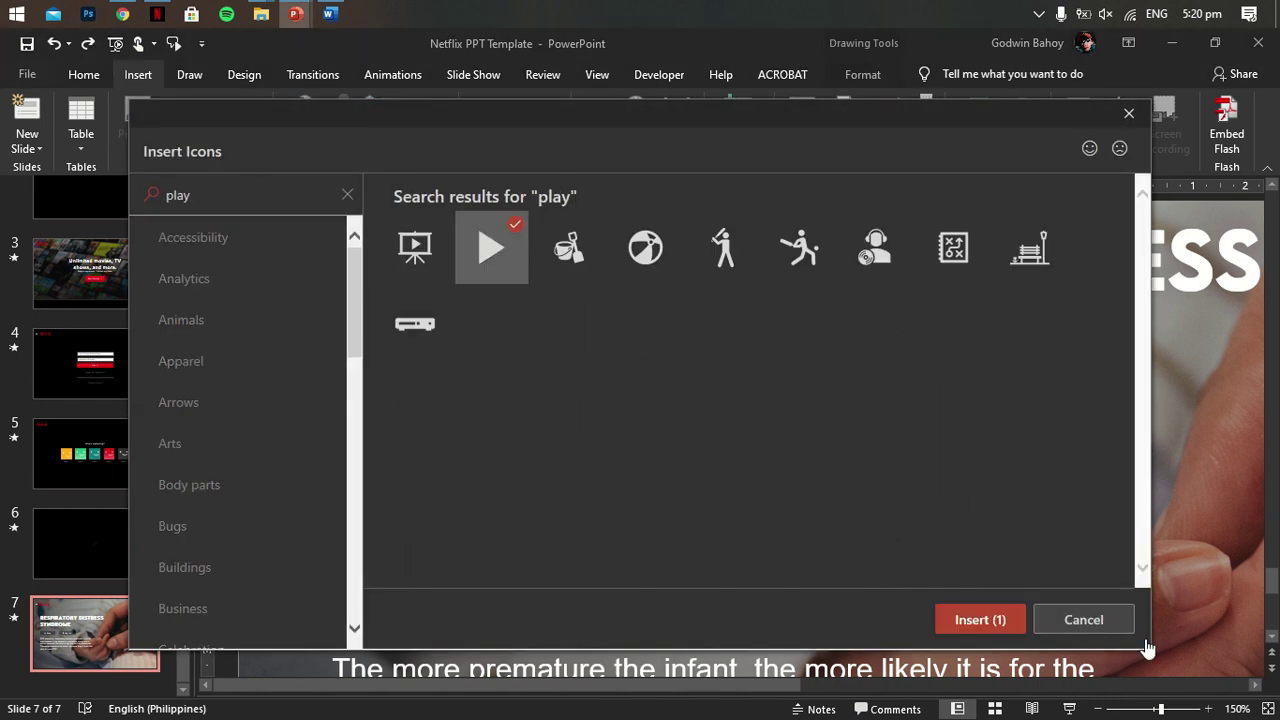
left_click(978, 620)
left_click_drag(1126, 492, 443, 472)
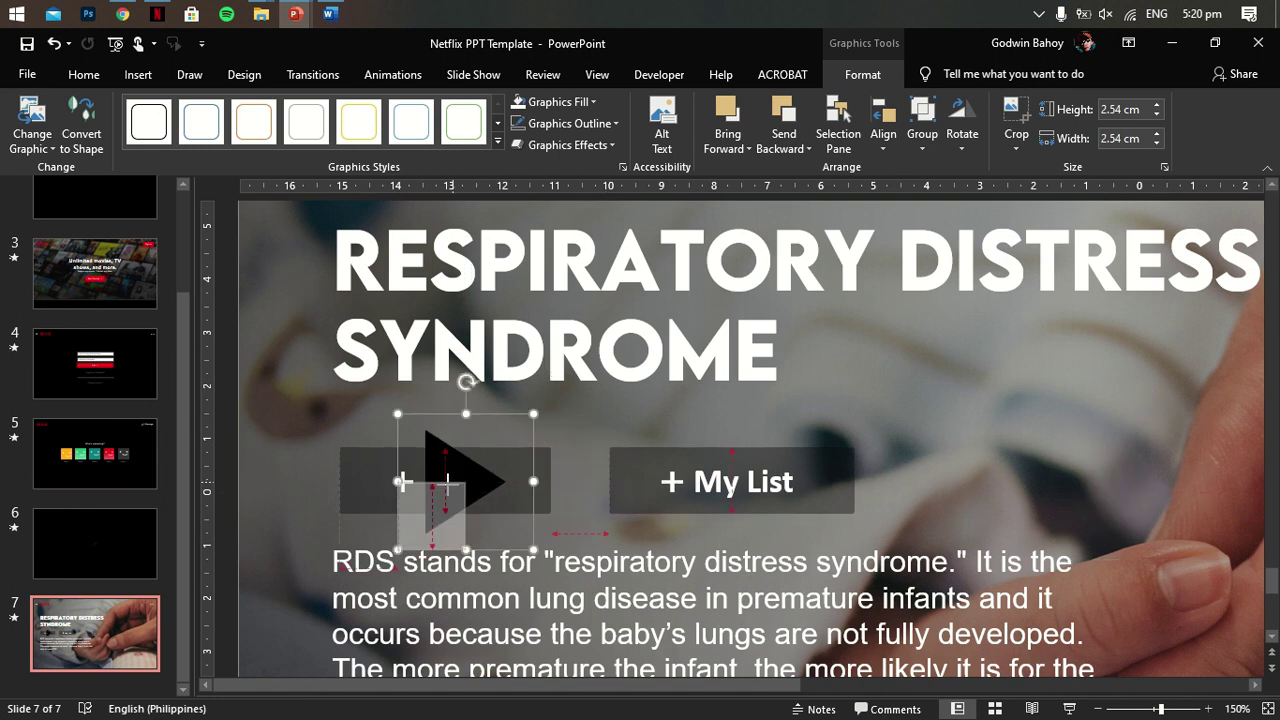
mouse_move(530, 414)
left_mouse_down()
mouse_move(430, 505)
mouse_move(386, 478)
left_mouse_up()
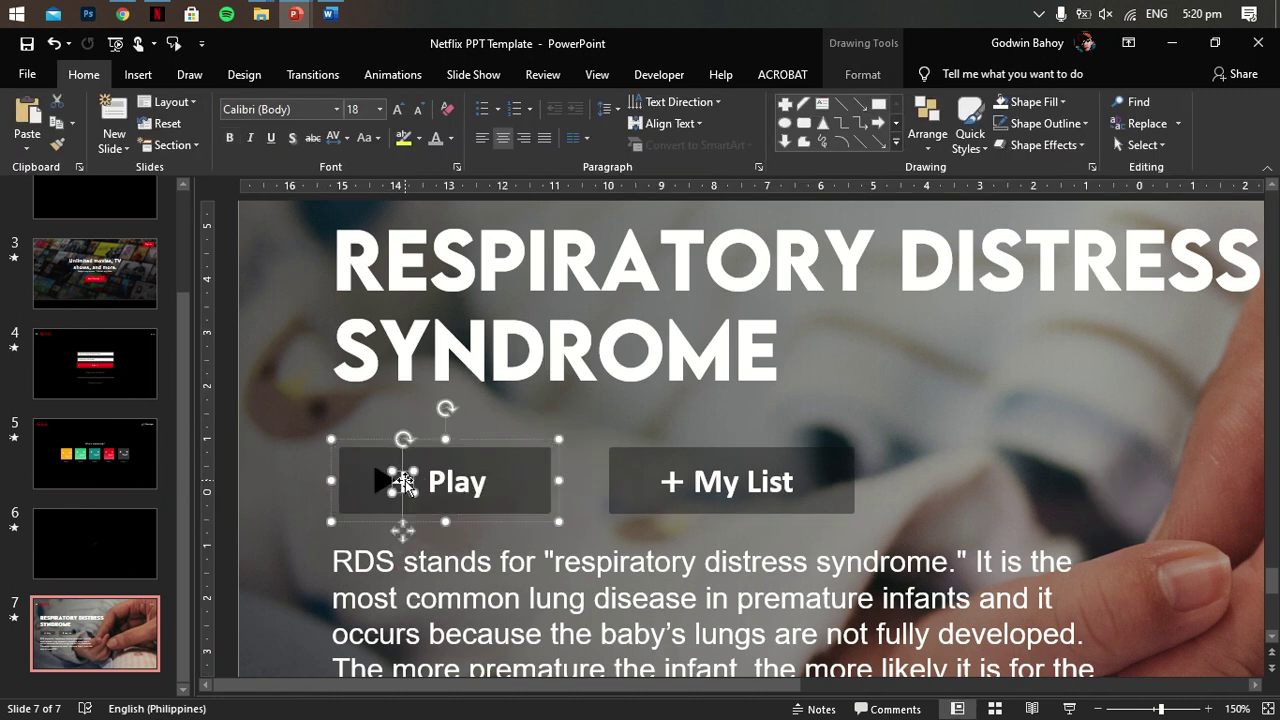
Step: Fill the play icon white and fine-tune its size and position in the button
left_click(386, 476)
left_click(862, 74)
left_click(593, 101)
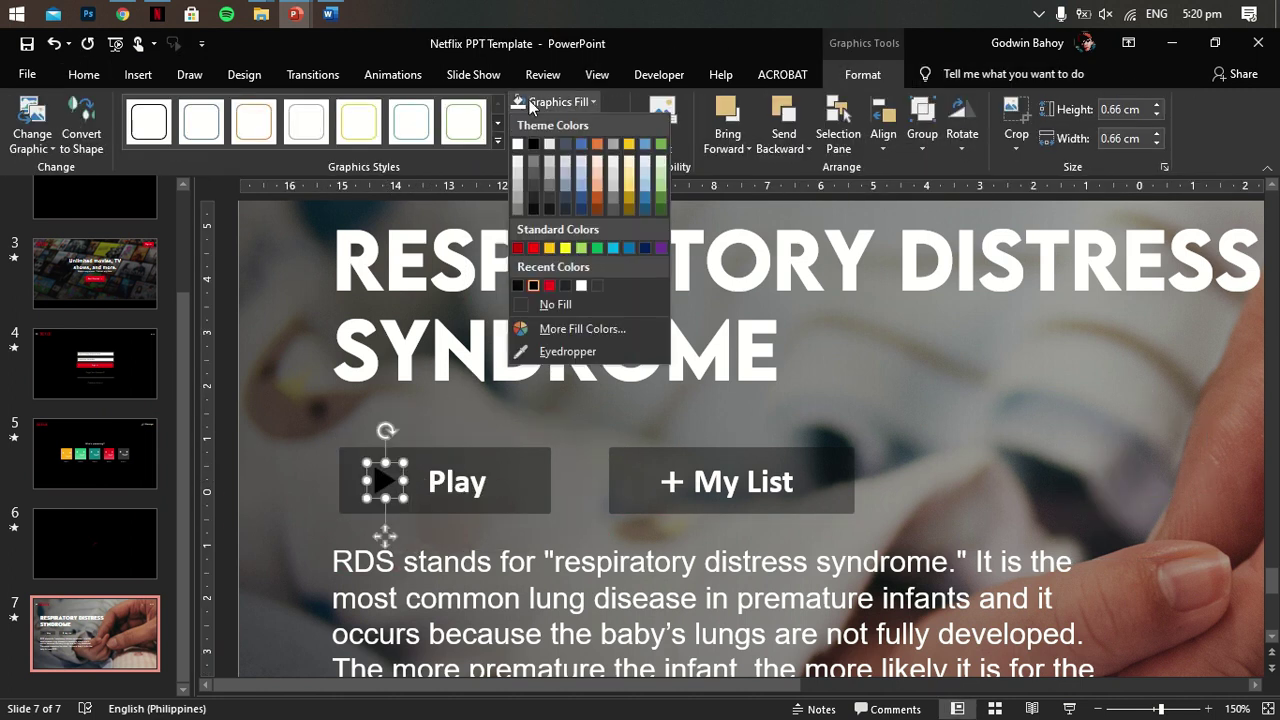
left_click(521, 136)
left_click_drag(402, 461, 374, 482)
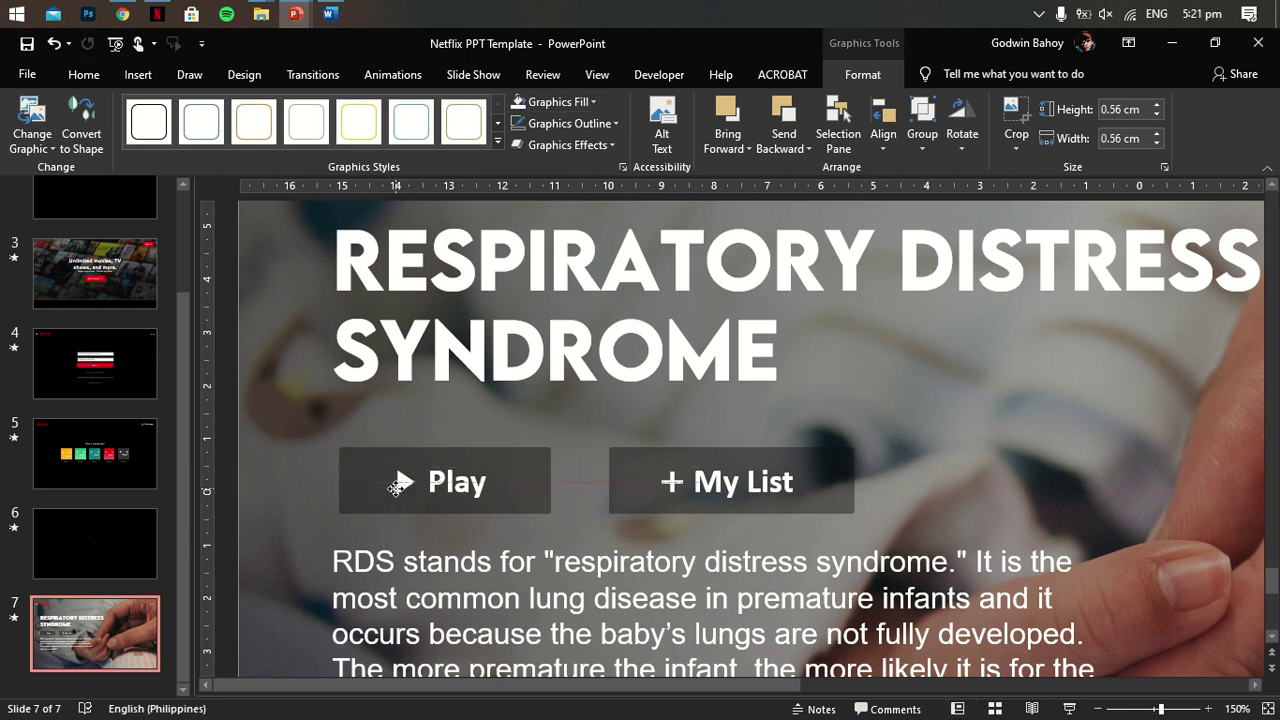
left_click(500, 420)
left_click(410, 486)
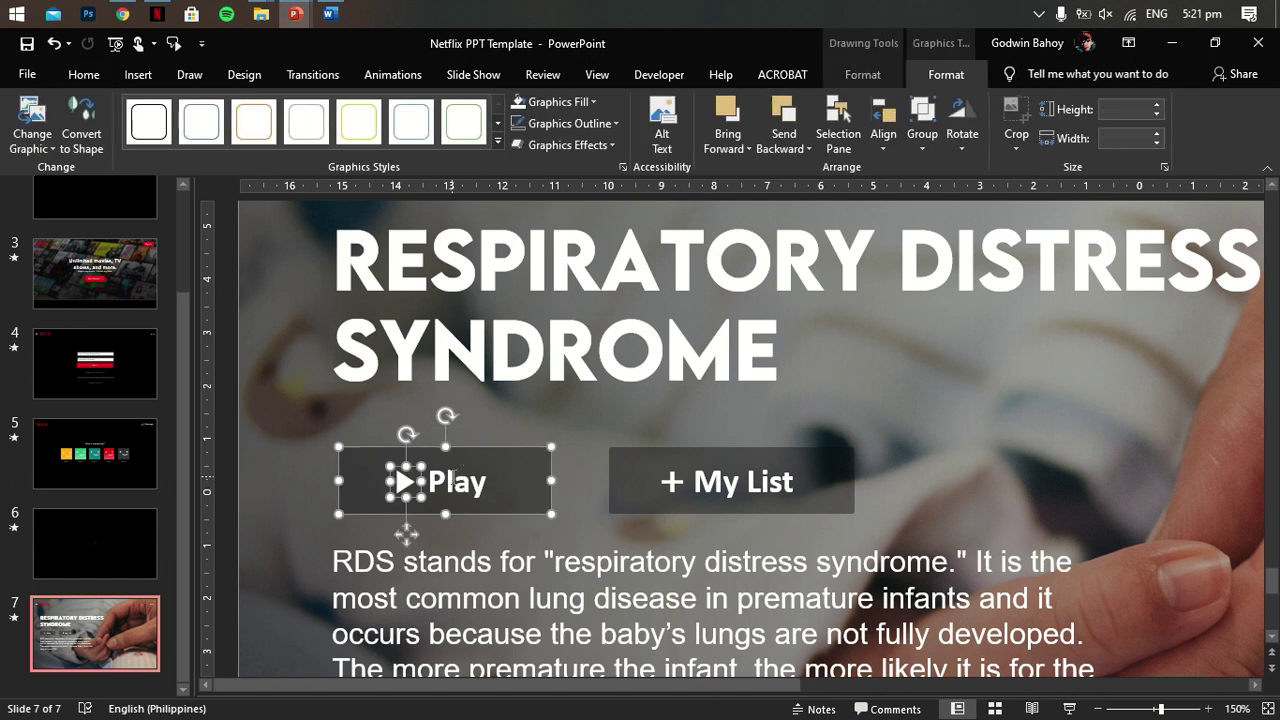
left_click(735, 463)
scroll(805, 447, "down", 8, "ctrl")
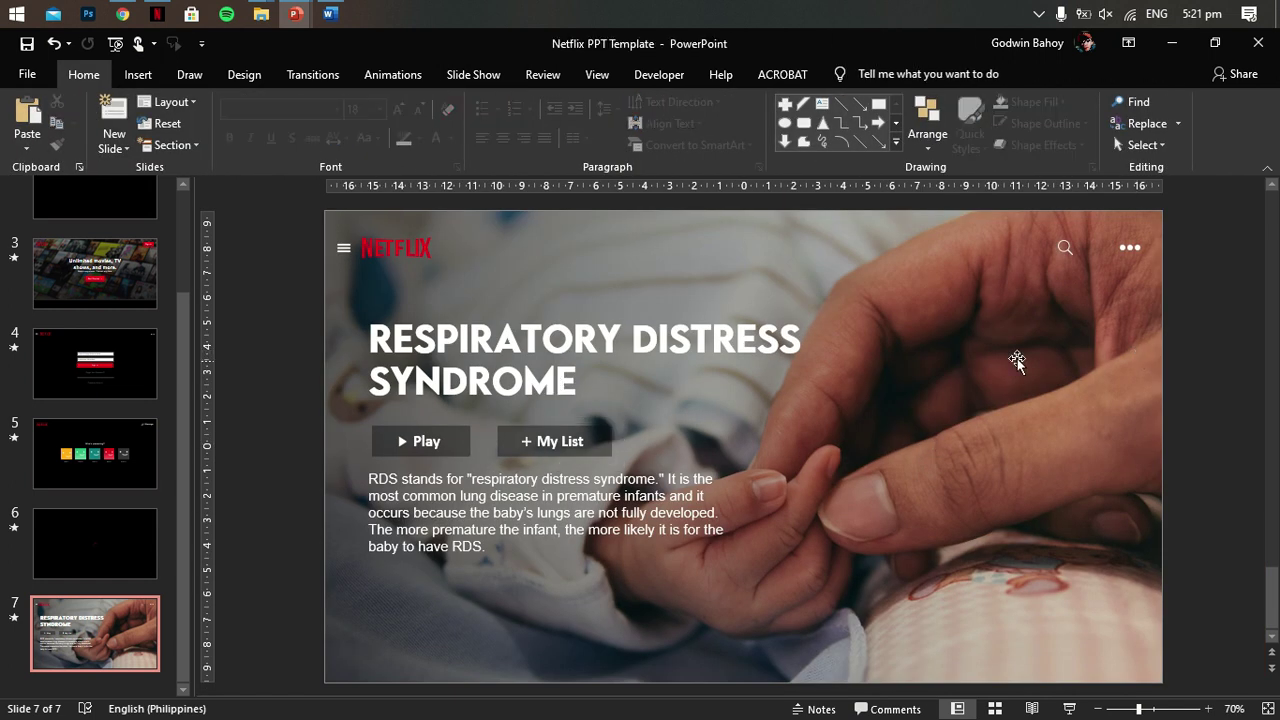
Step: Copy the My List button to the photo's lower-right corner
left_click(1226, 397)
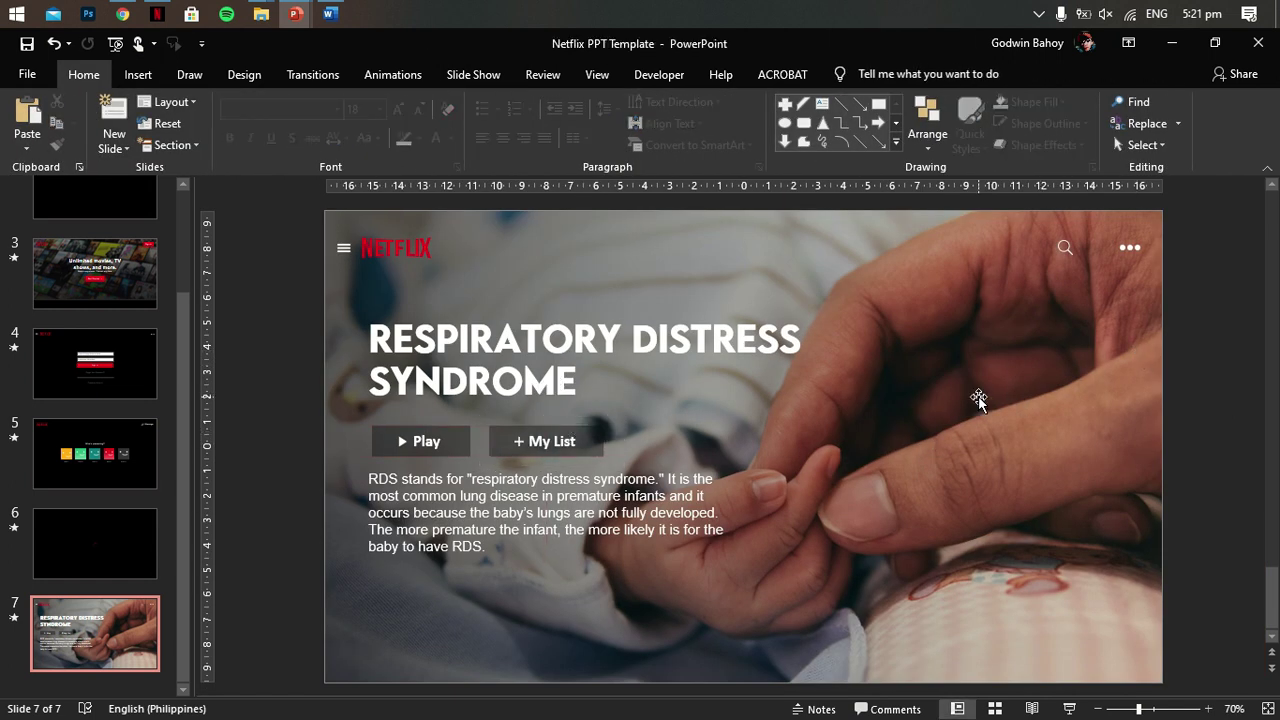
left_click(595, 449)
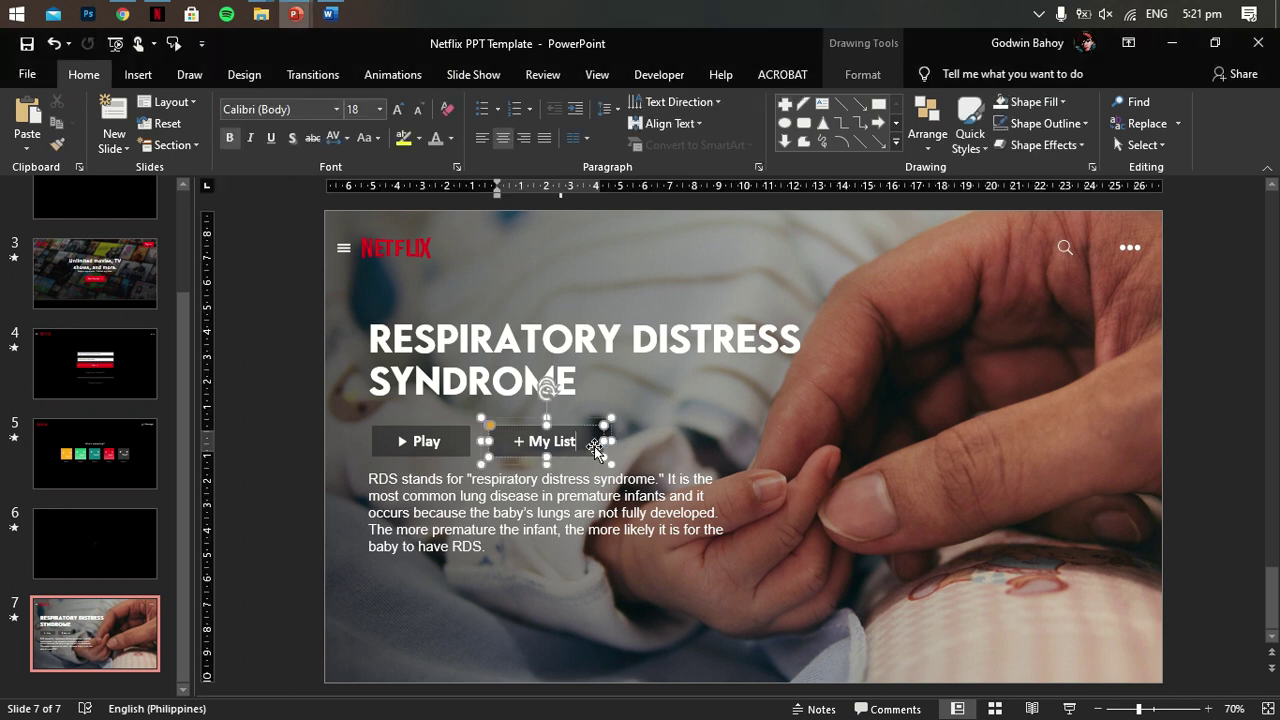
mouse_move(593, 437)
left_mouse_down()
mouse_move(1160, 567)
mouse_move(1148, 563)
left_mouse_up()
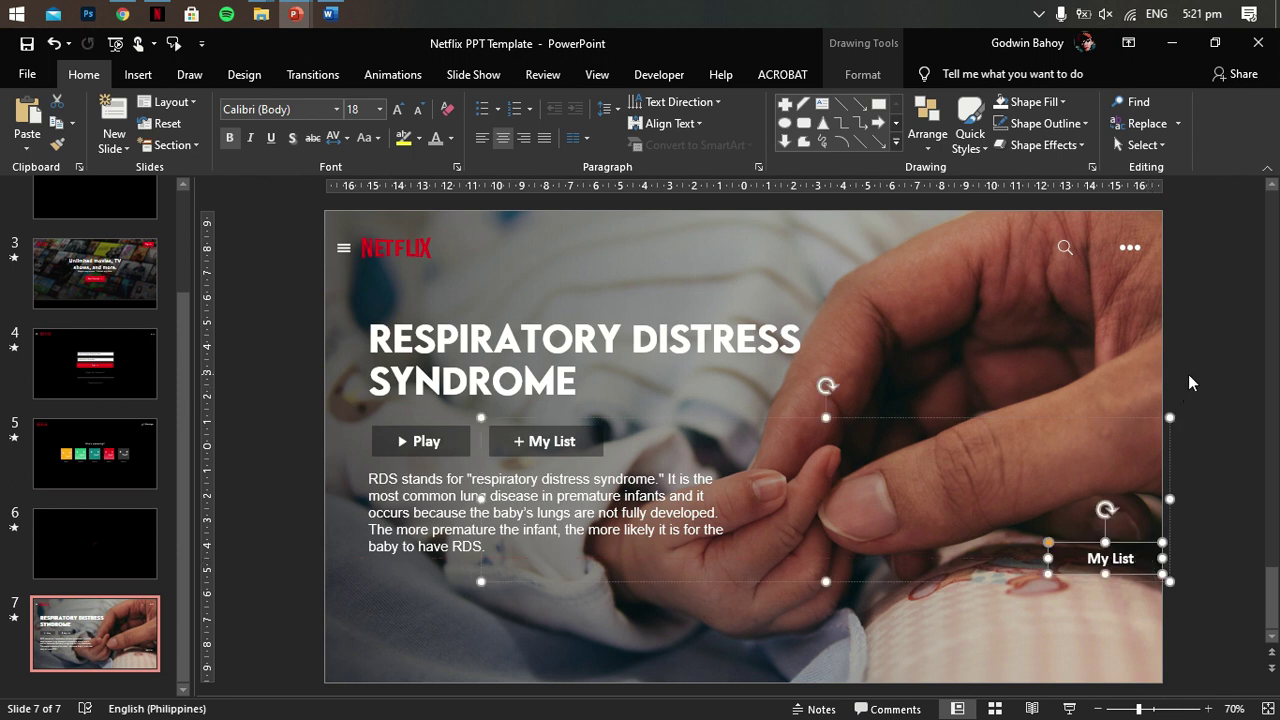
left_click(862, 74)
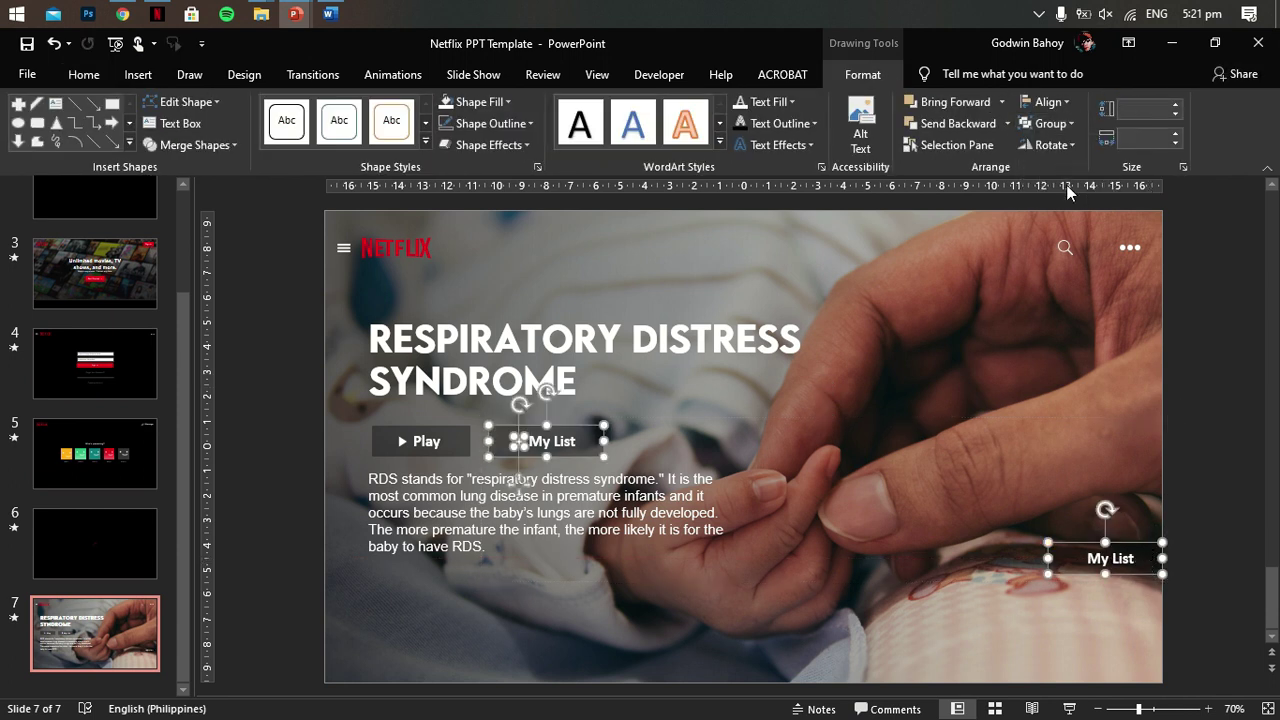
left_click(490, 420)
left_click(490, 420)
left_click(456, 440, "shift")
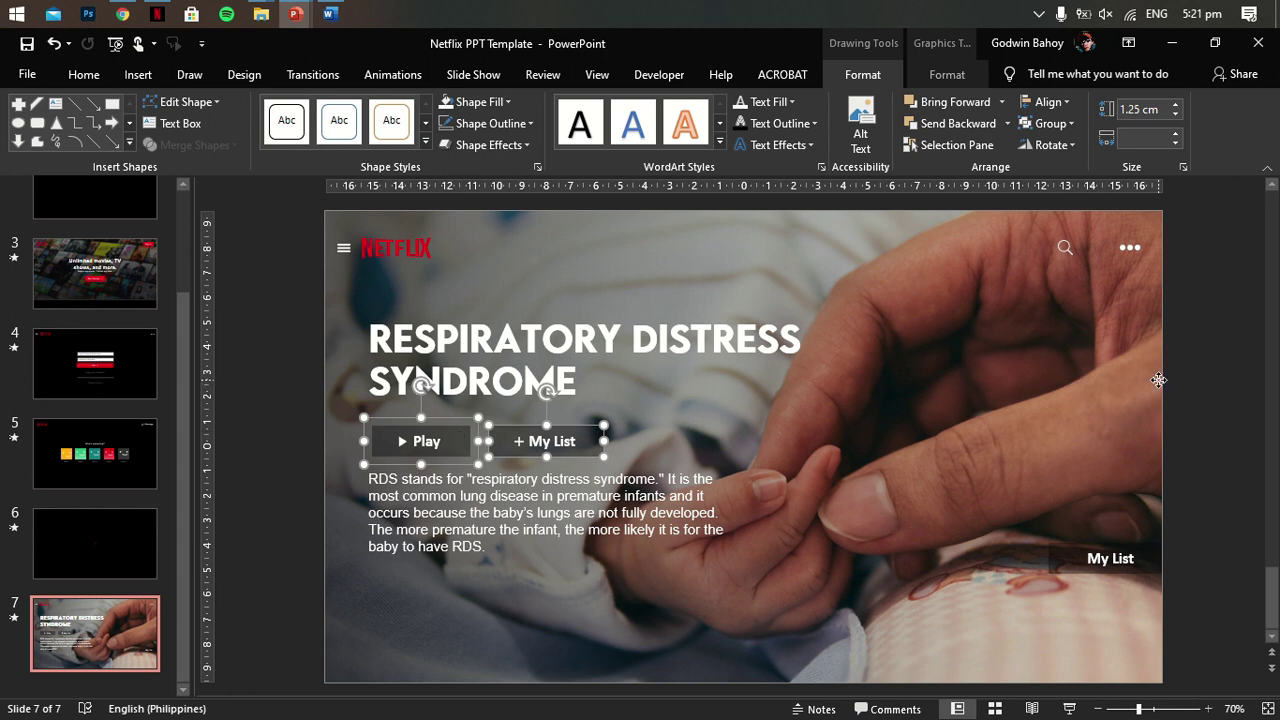
Step: Give the lower-right My List label a grey fill from More Fill Colors
left_click(1137, 566)
left_click(480, 101)
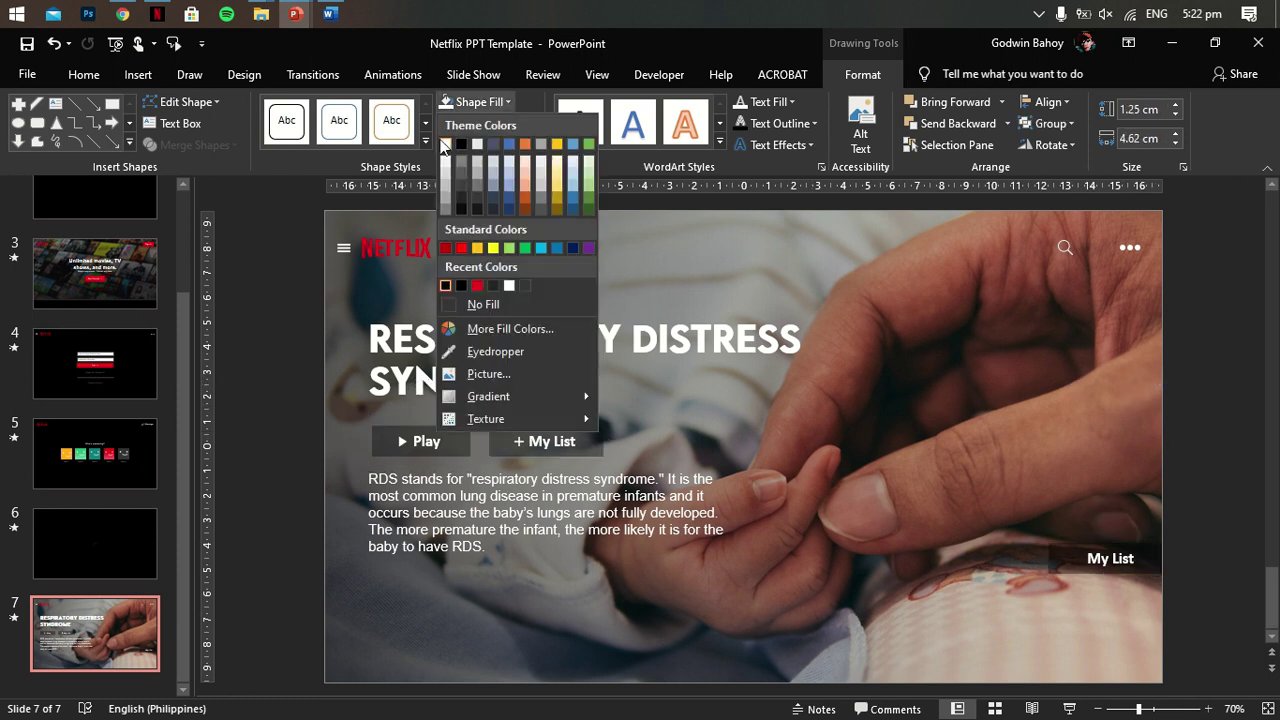
left_click(510, 328)
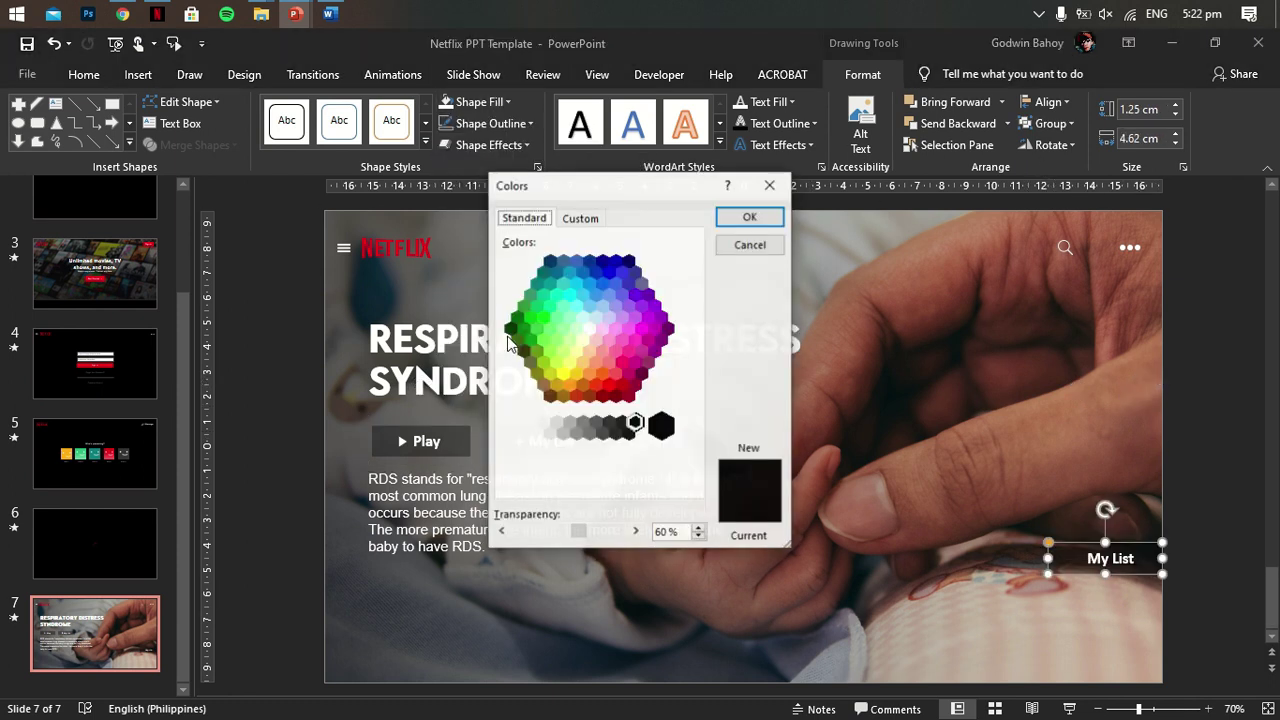
left_click(586, 426)
left_click(749, 216)
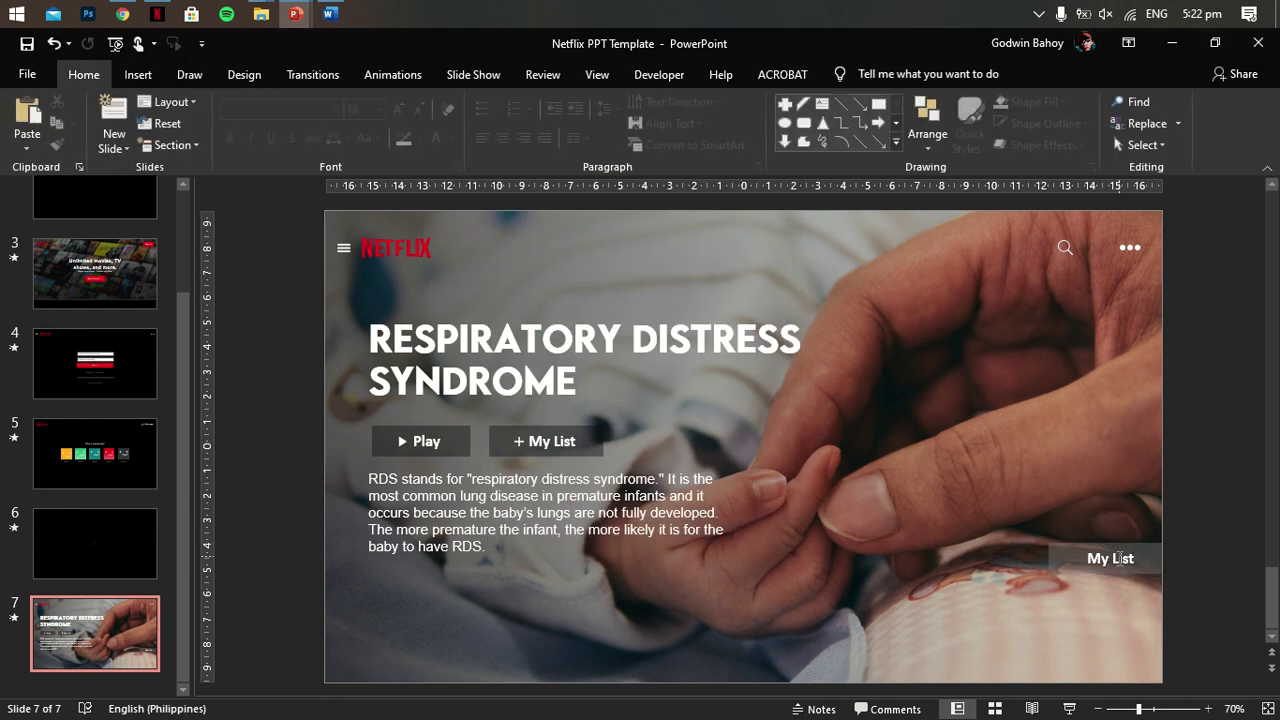
Step: Replace the copied label's My List wording with 18+
left_click_drag(1121, 557, 1121, 563)
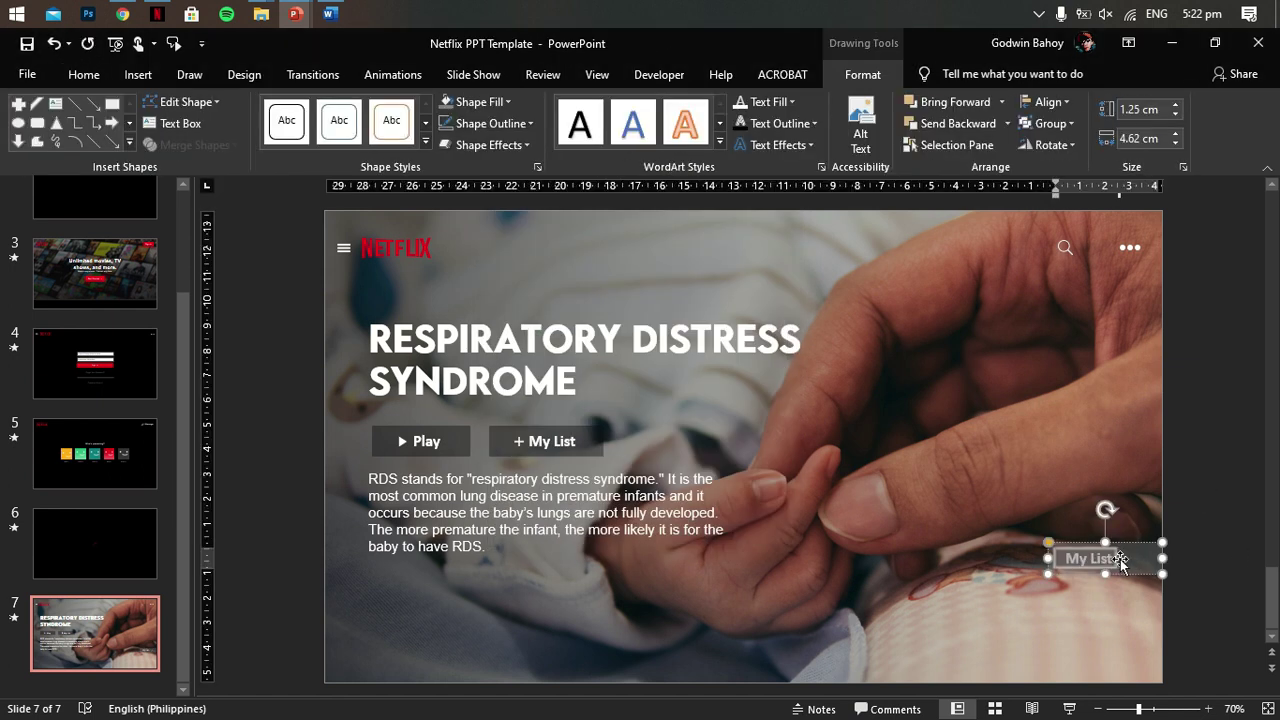
key("Delete")
type("18+")
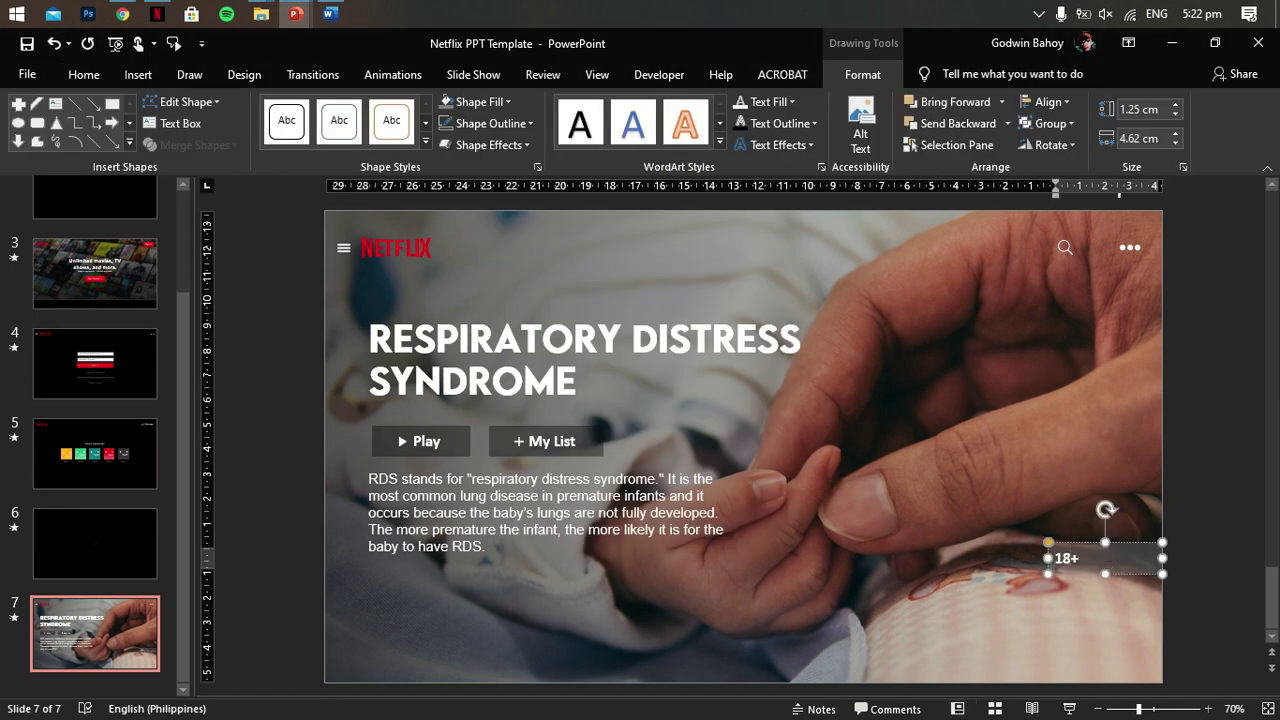
left_click(1189, 561)
scroll(1196, 626, "up", 3)
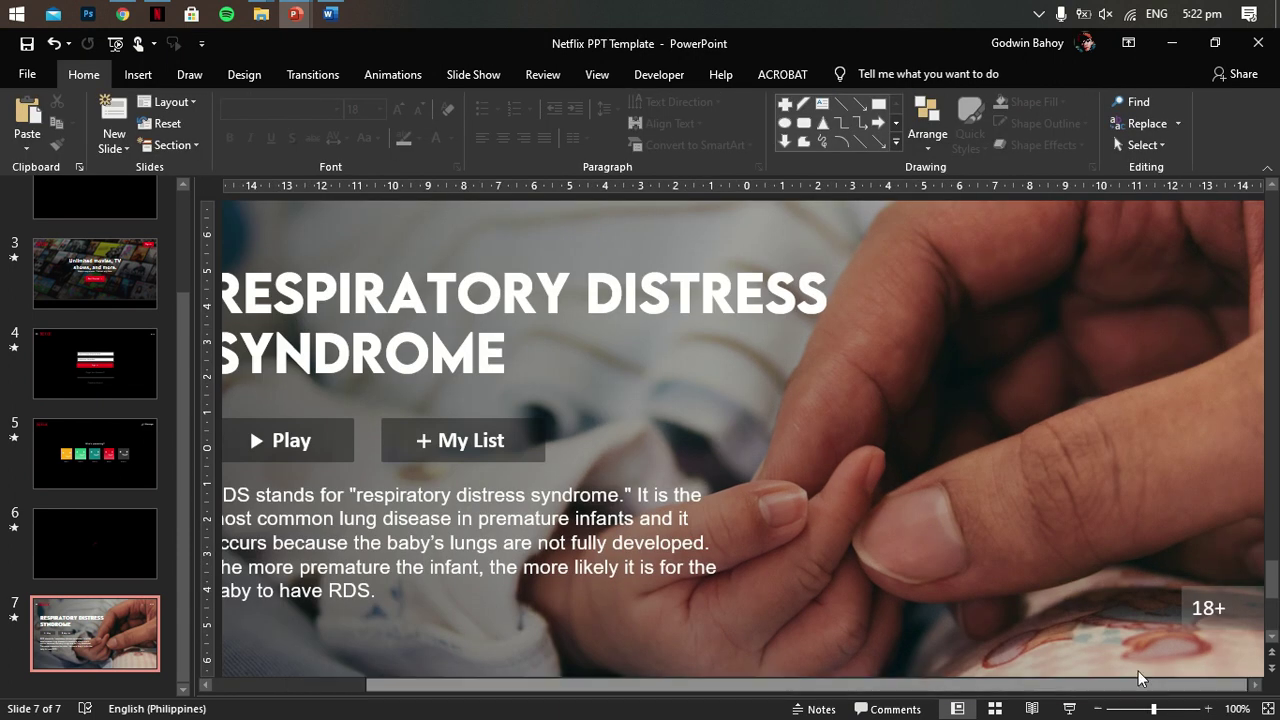
scroll(1138, 671, "right", 2)
left_click(1121, 608)
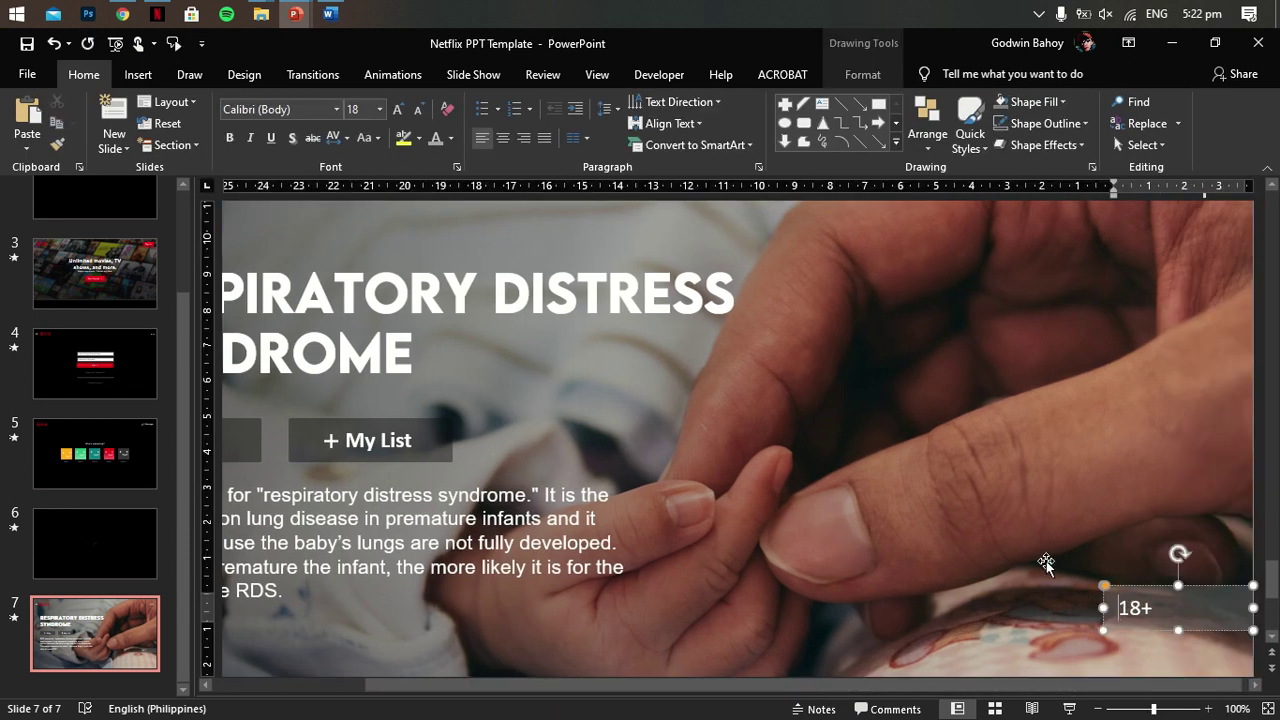
Step: Draw a thin white rectangle bar along the 18+ badge's left edge
left_click(140, 74)
left_click(299, 118)
left_click(388, 188)
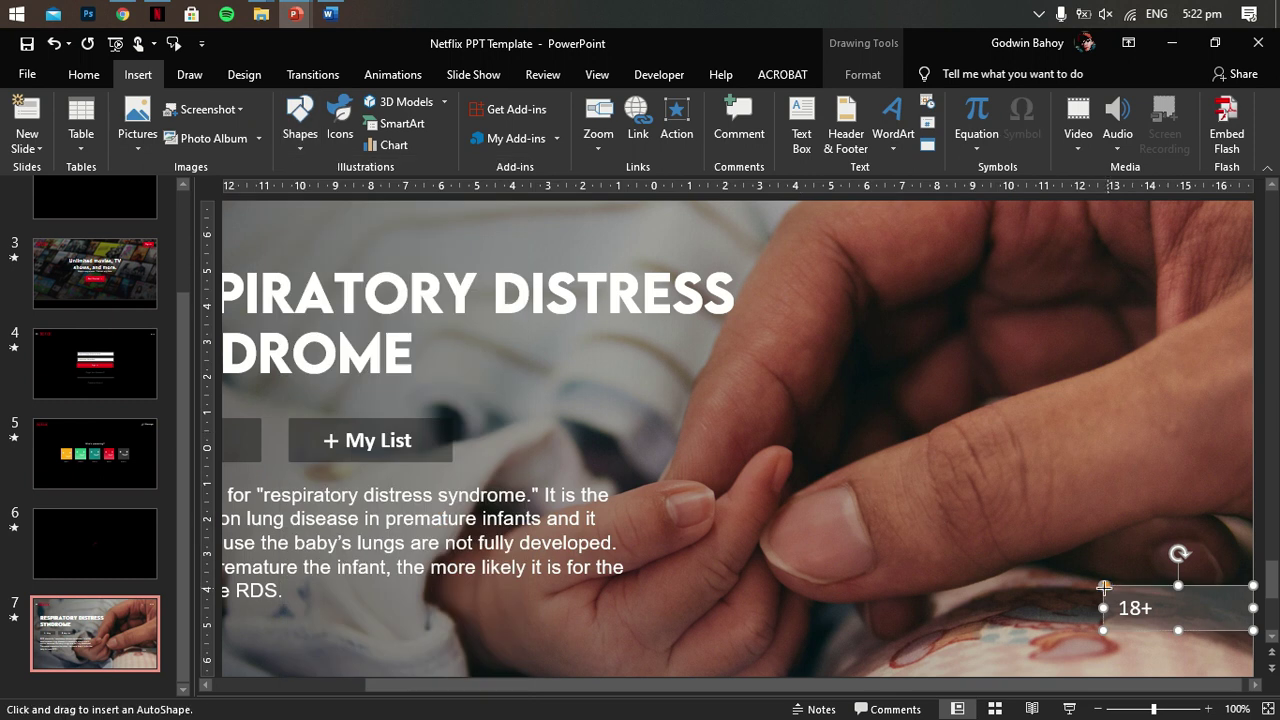
left_click_drag(1105, 628, 1084, 587)
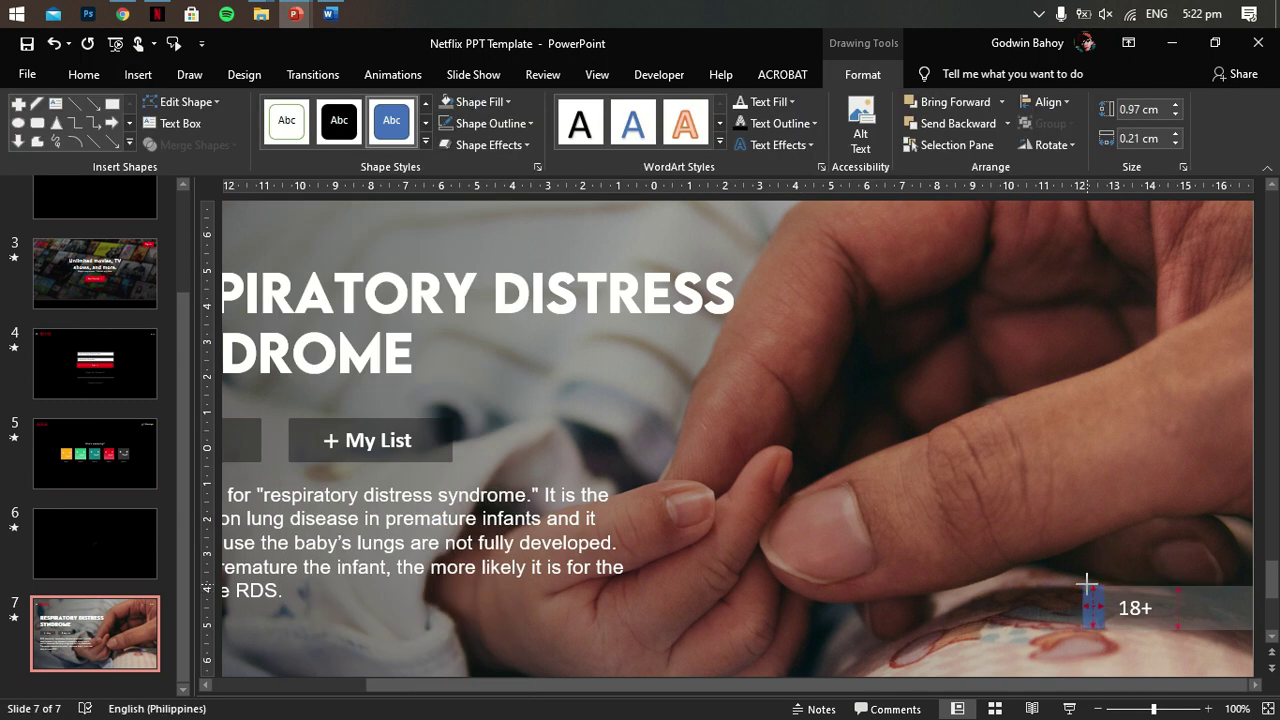
scroll(1093, 590, "up", 10)
scroll(1106, 621, "up", 10)
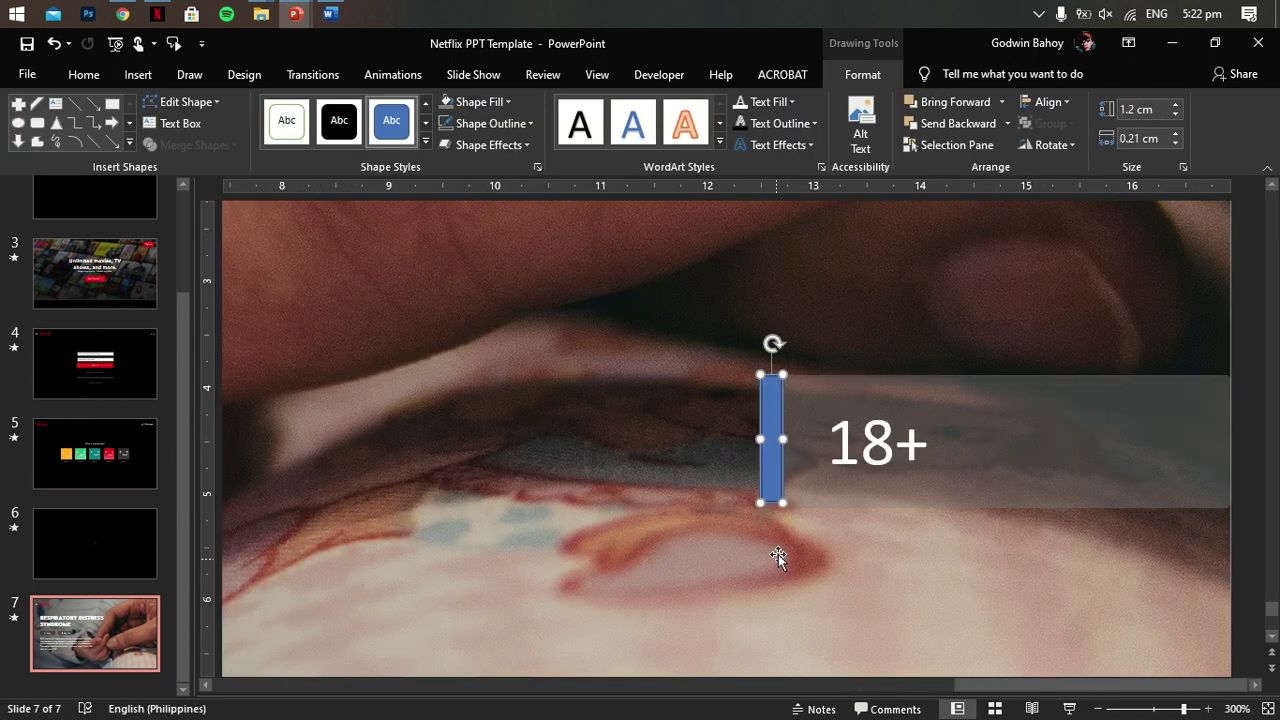
left_click(470, 101)
left_click(447, 146)
left_click_drag(767, 434, 791, 428)
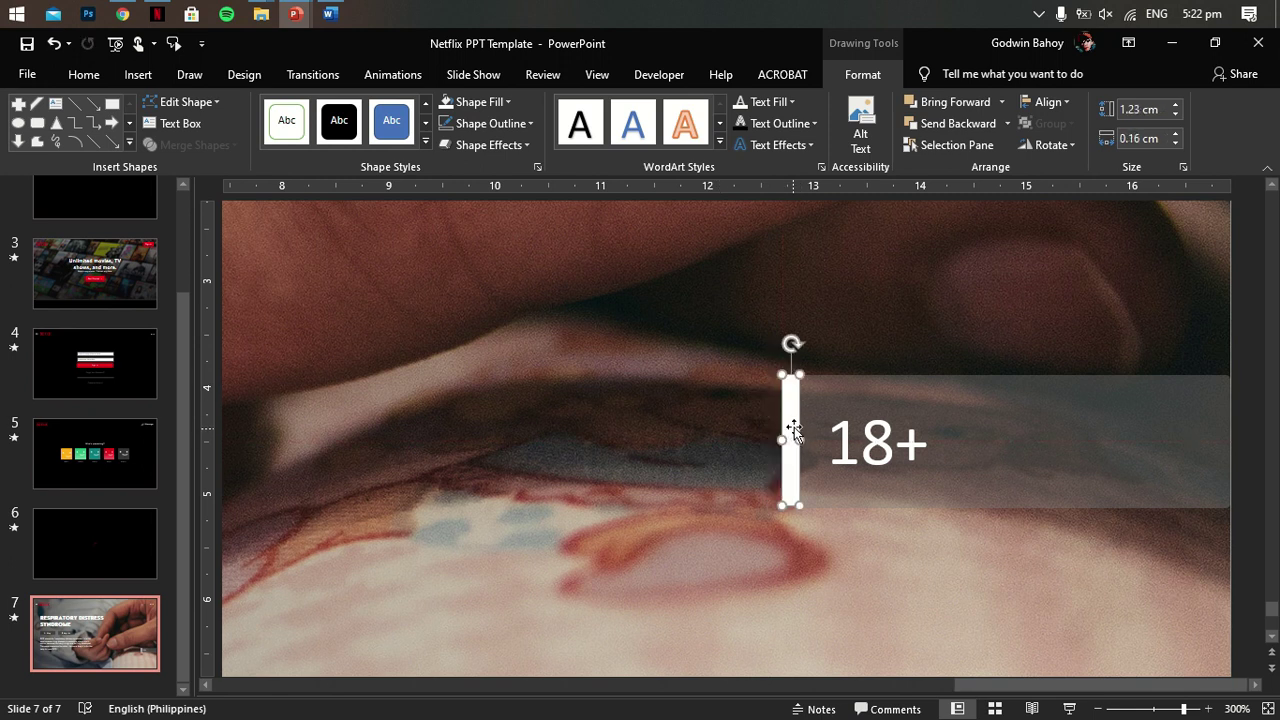
left_click(775, 400)
Step: Move the 18+ badge flush against the slide's right edge
left_click(866, 400)
left_click(864, 399)
scroll(970, 419, "down", 10)
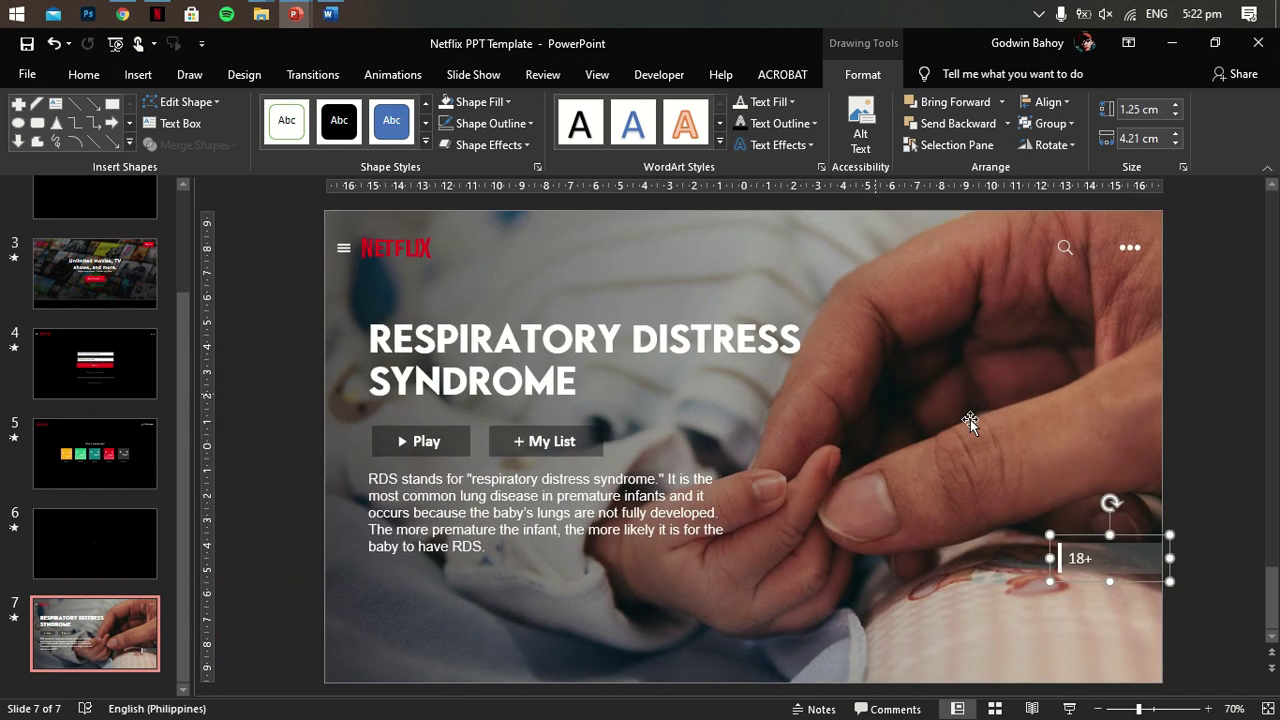
left_click(1192, 456)
left_click_drag(1075, 558, 1090, 558)
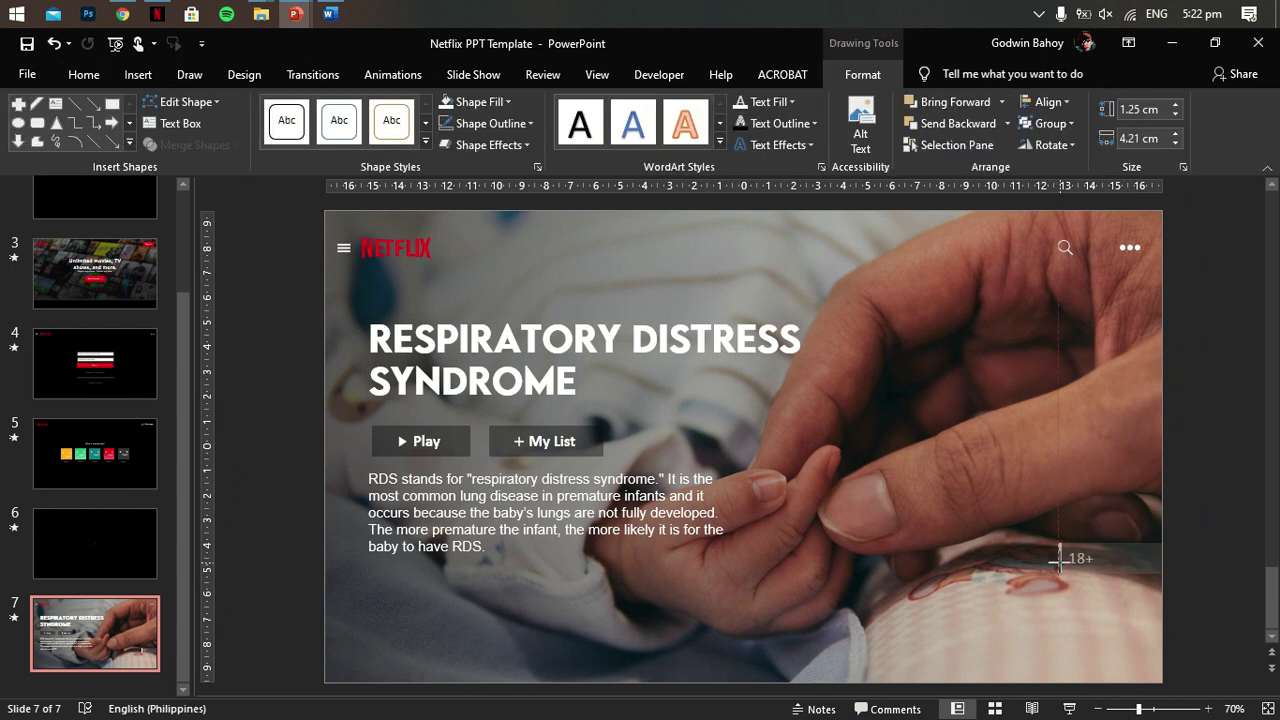
left_click(1249, 411)
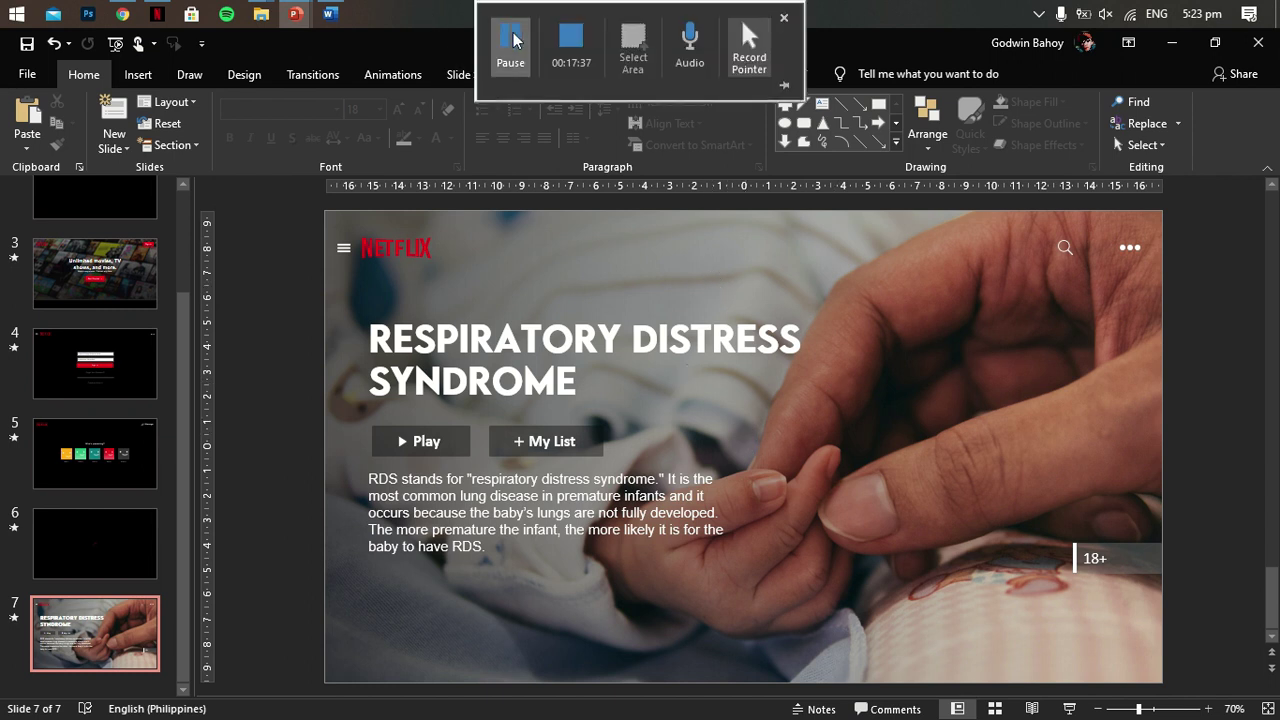
left_click(1157, 553)
left_click(862, 74)
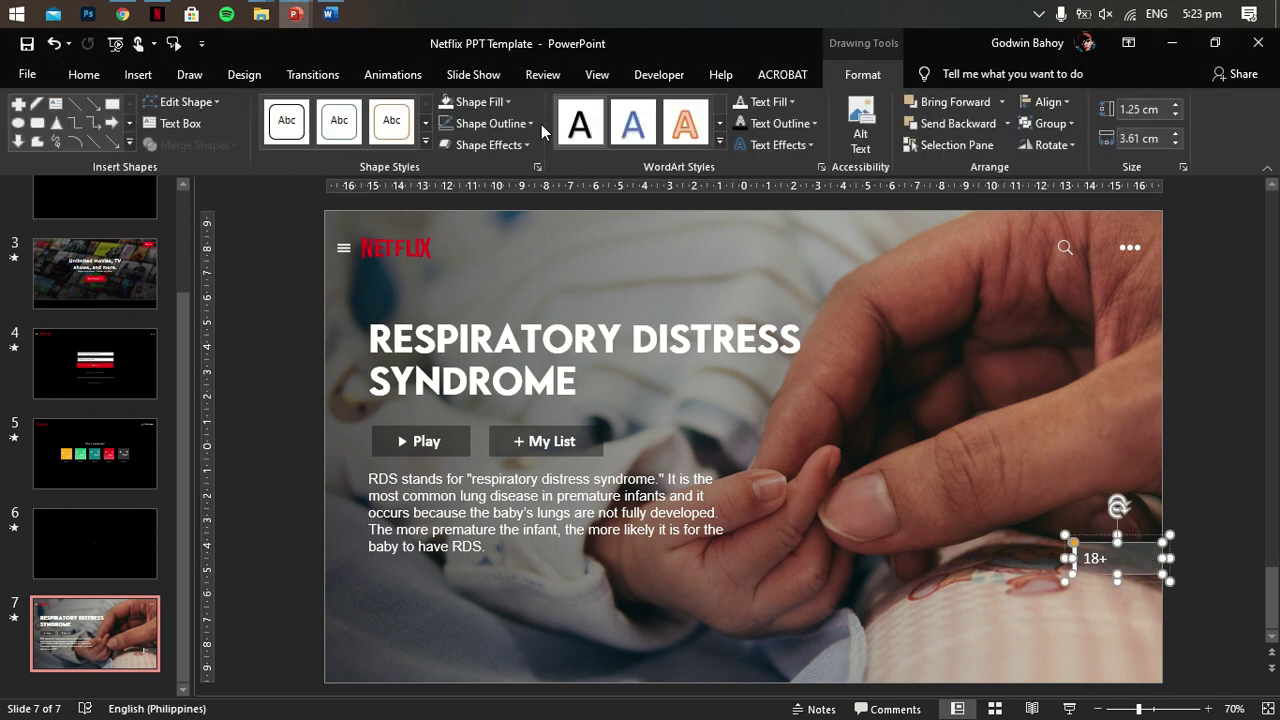
left_click(480, 101)
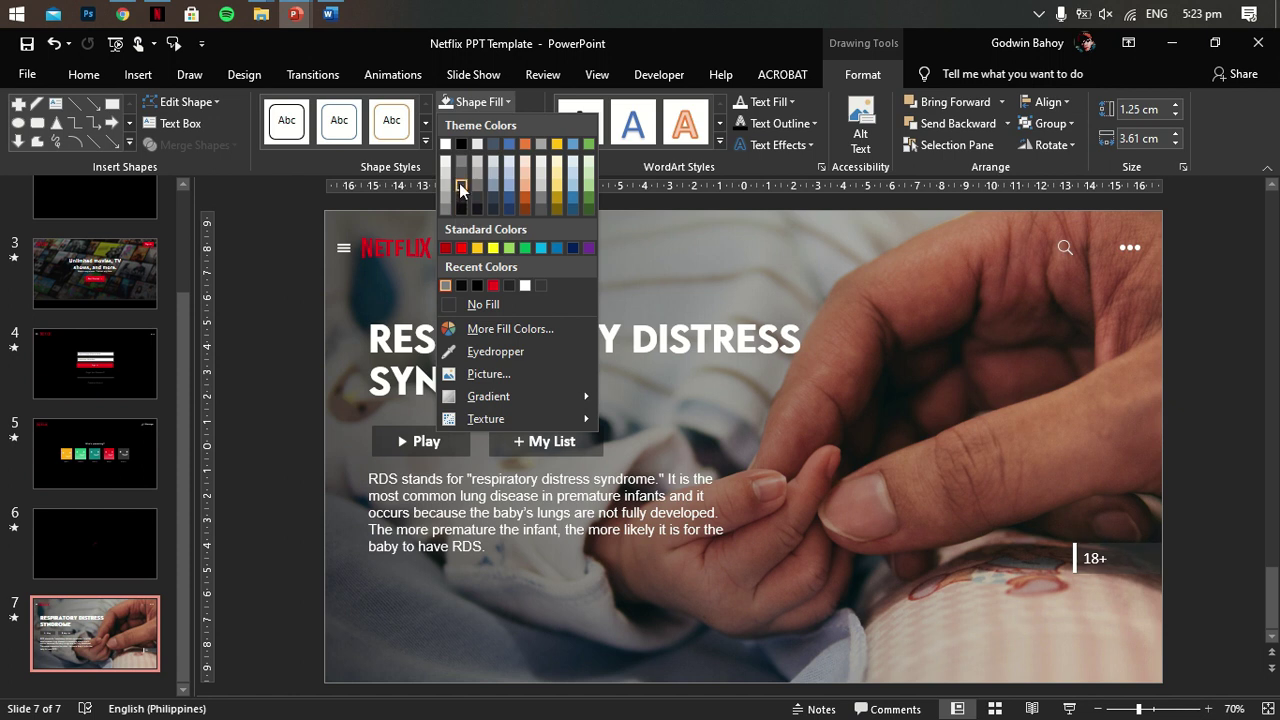
left_click(495, 351)
left_click(480, 101)
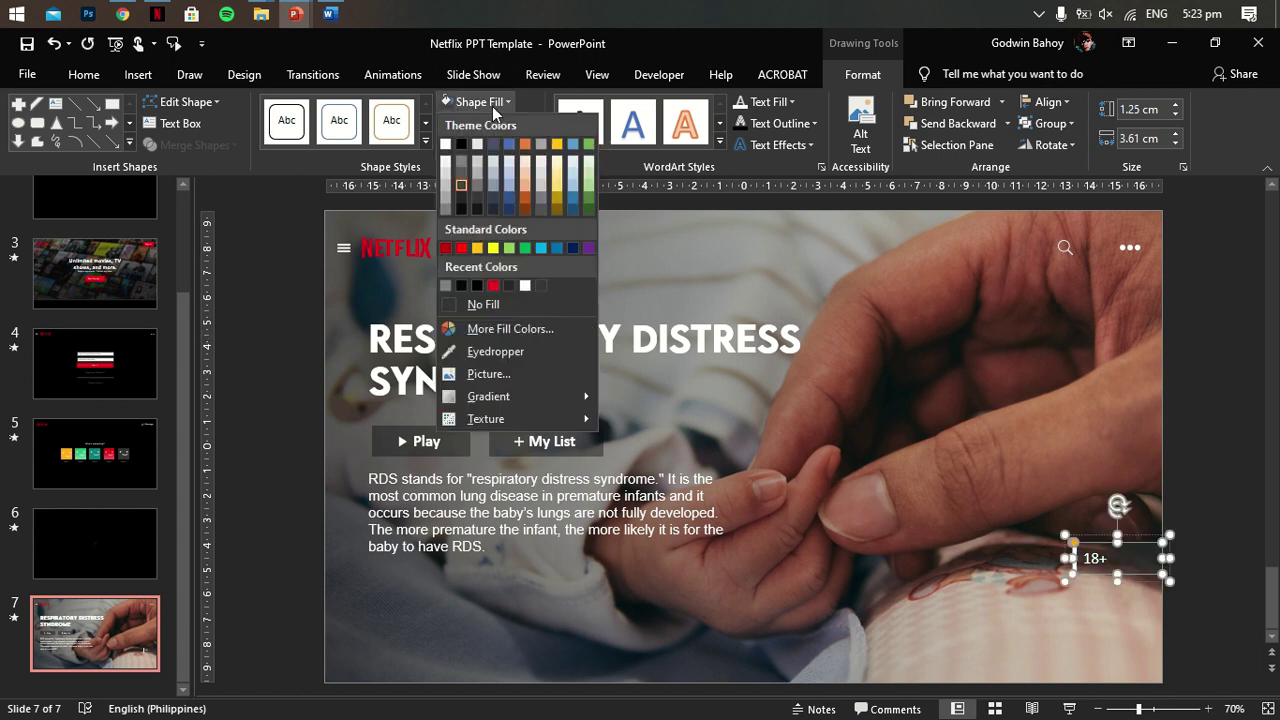
left_click(510, 328)
left_click(749, 217)
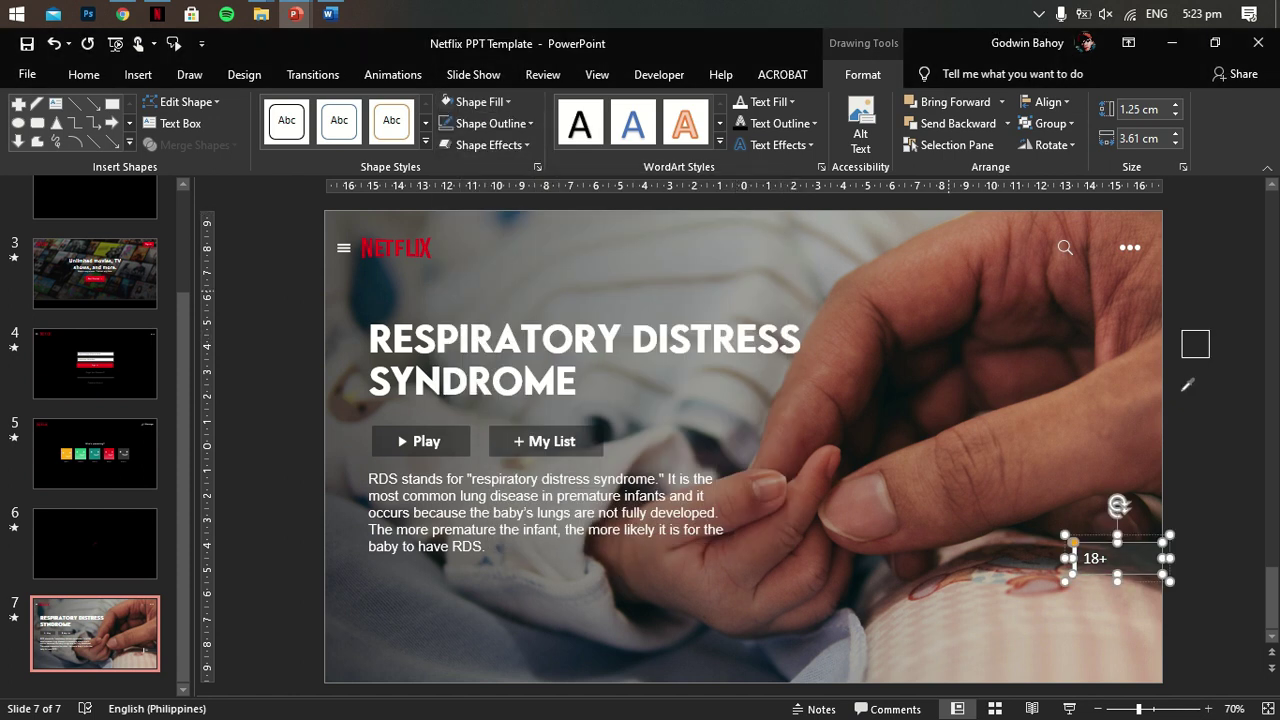
left_click(1227, 424)
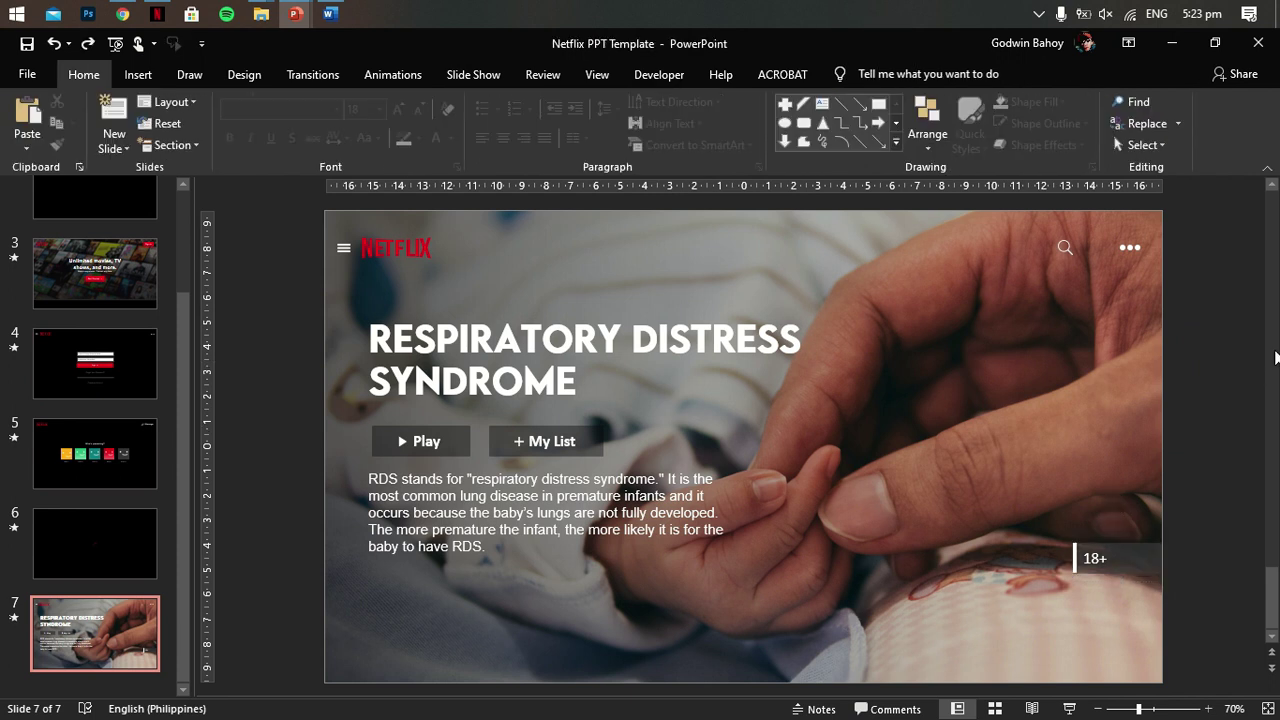
Step: Draw a rectangle near the bottom-left, then delete it as misplaced
left_click(138, 74)
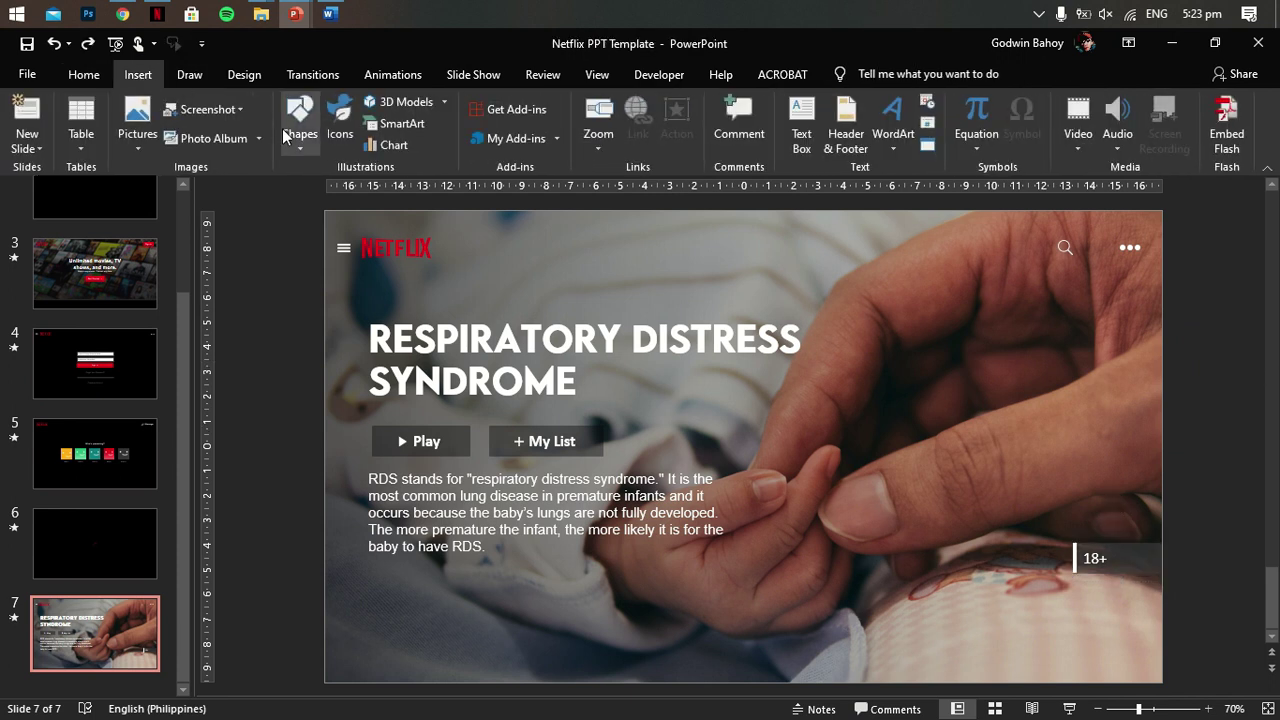
left_click(300, 120)
left_click(388, 190)
mouse_move(372, 627)
left_mouse_down()
mouse_move(485, 646)
mouse_move(490, 656)
mouse_move(437, 677)
left_mouse_up()
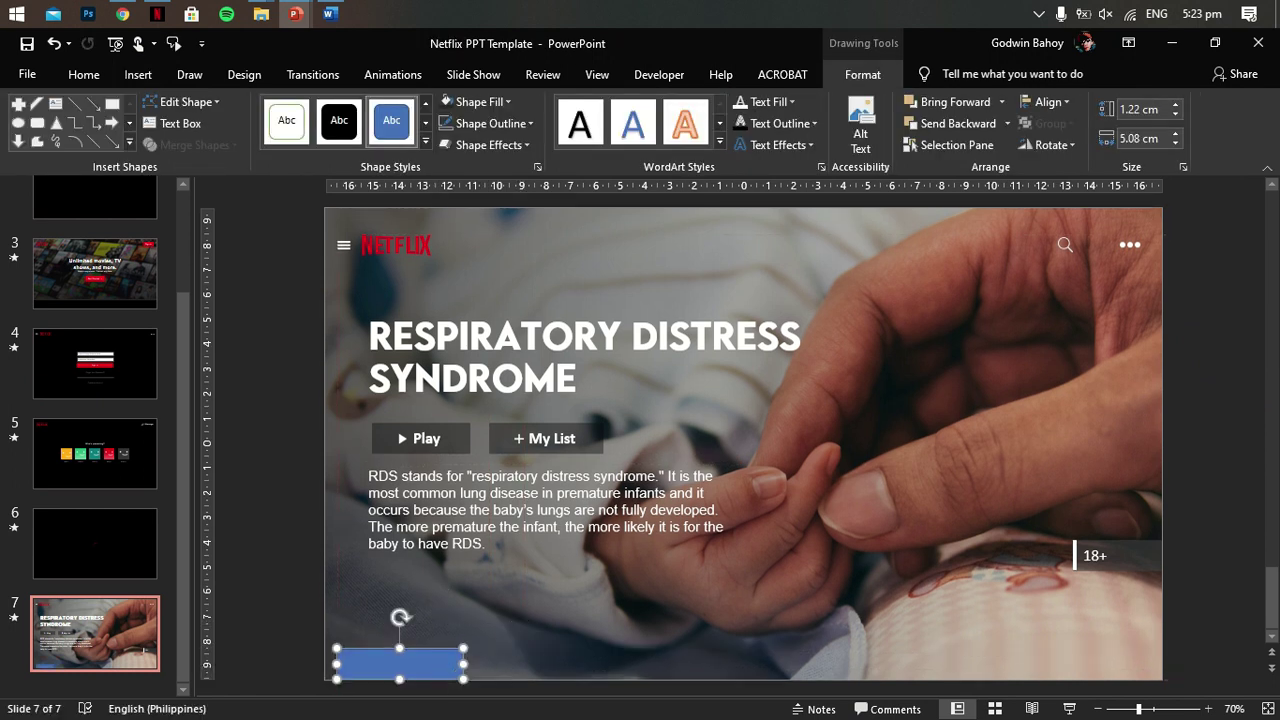
key("Delete")
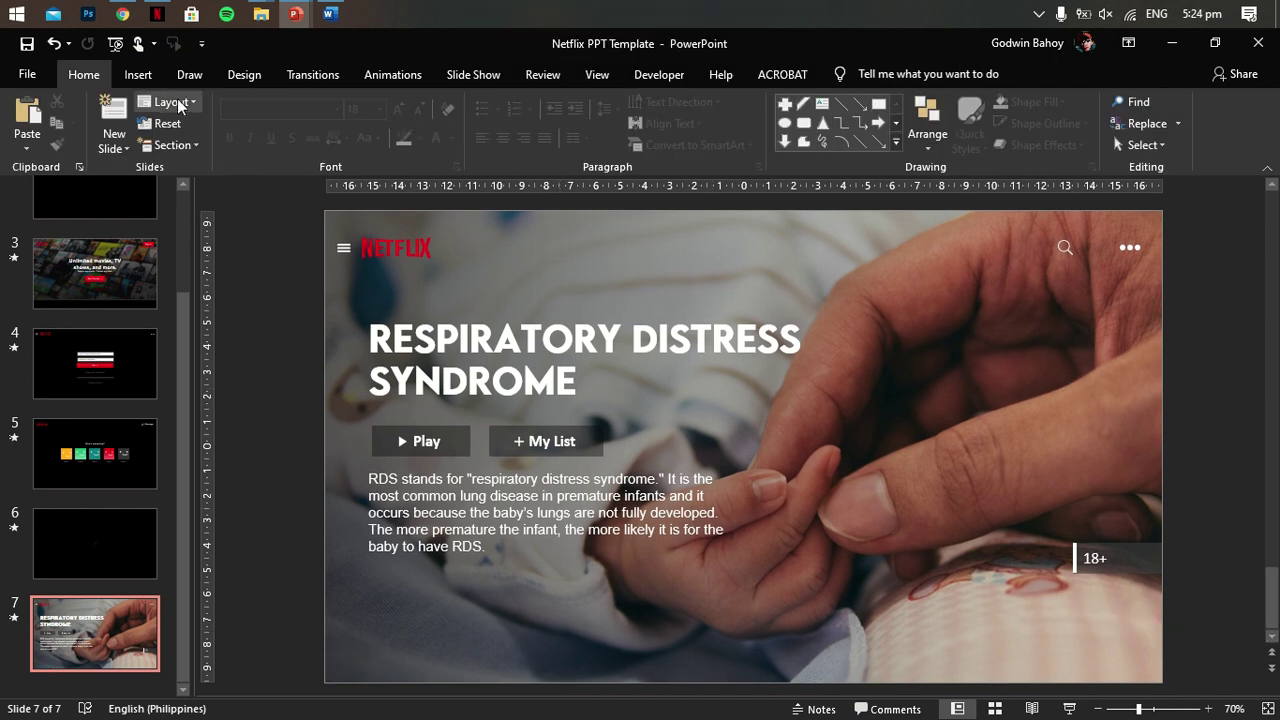
Step: Draw a thumbnail rectangle at the bottom-left corner and copy it into six across the bottom
left_click(138, 74)
left_click(299, 118)
left_click(370, 190)
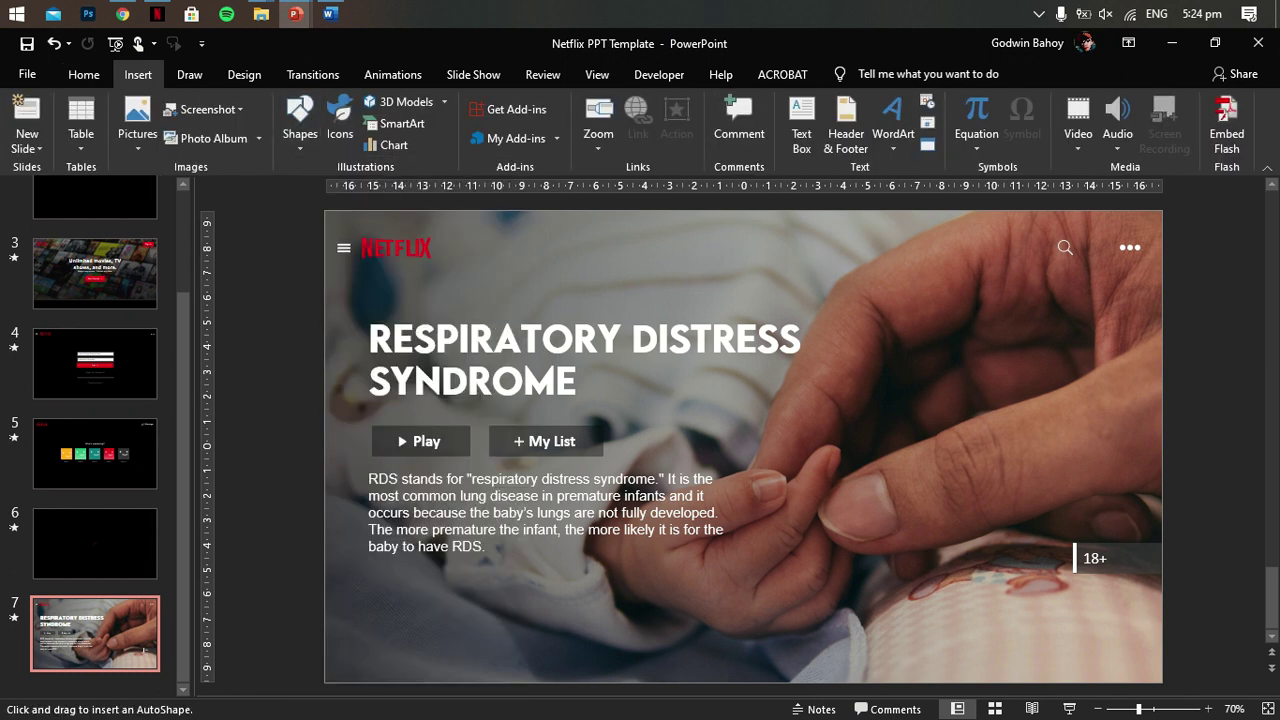
left_click_drag(343, 682, 471, 657)
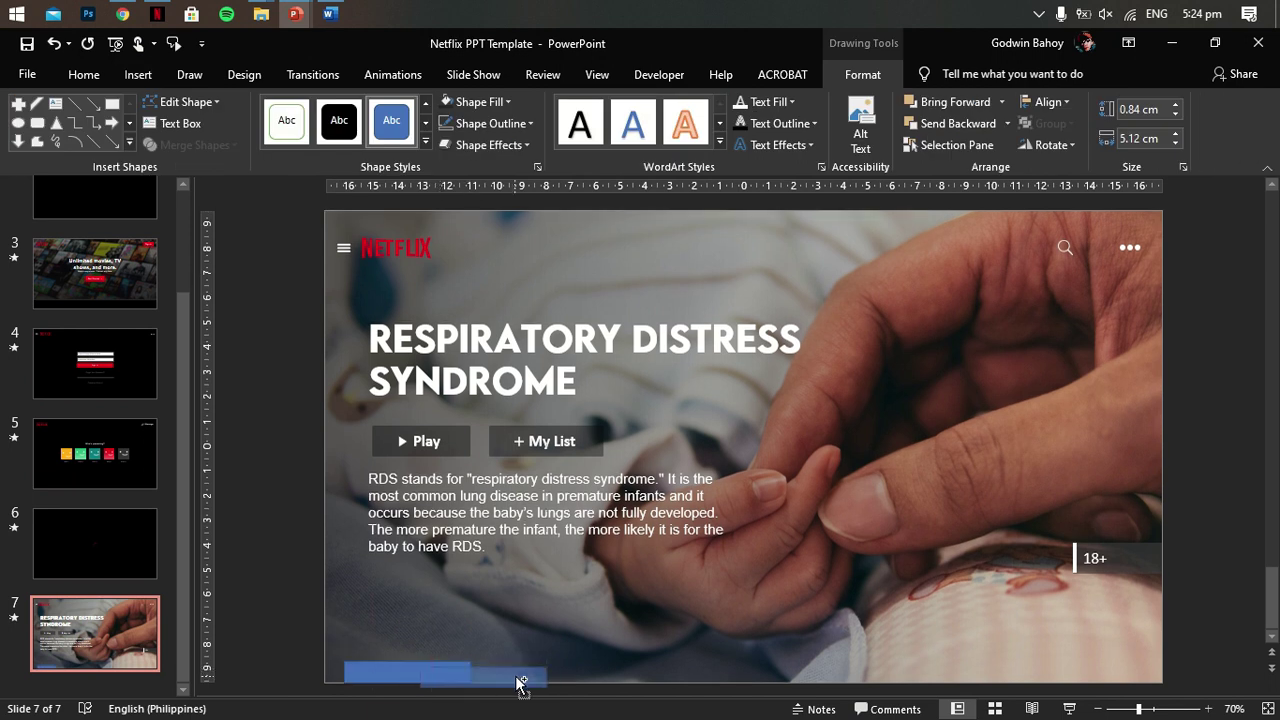
left_click(478, 101)
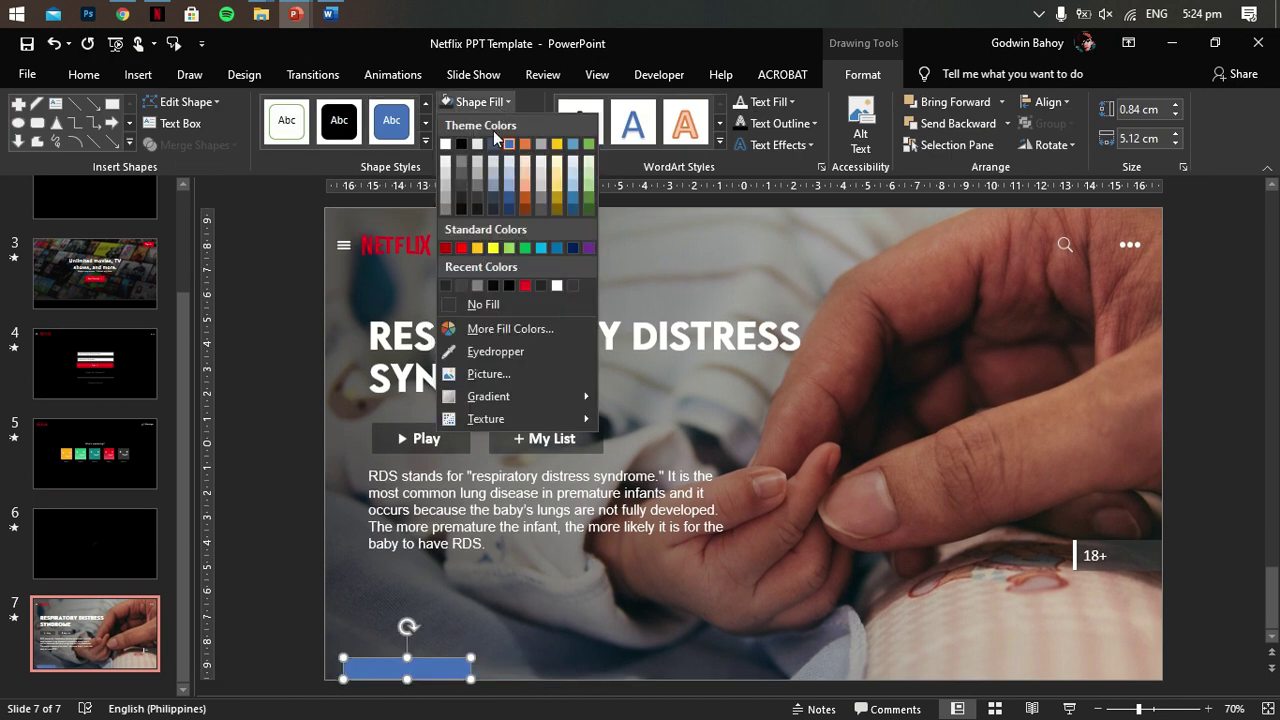
left_click_drag(437, 665, 838, 677)
left_click_drag(838, 677, 1092, 668)
key("Escape")
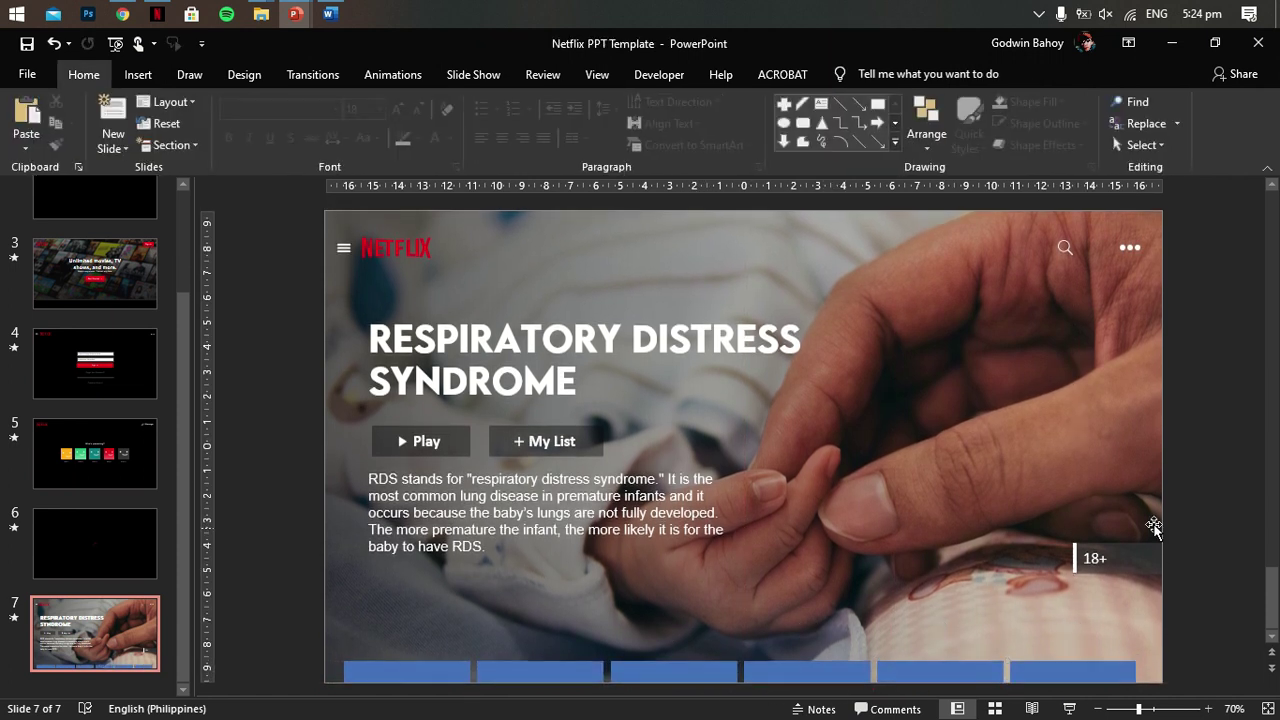
Step: Duplicate the description text box and retype its text as the Related Newborn Risk Factor heading
left_click(394, 468)
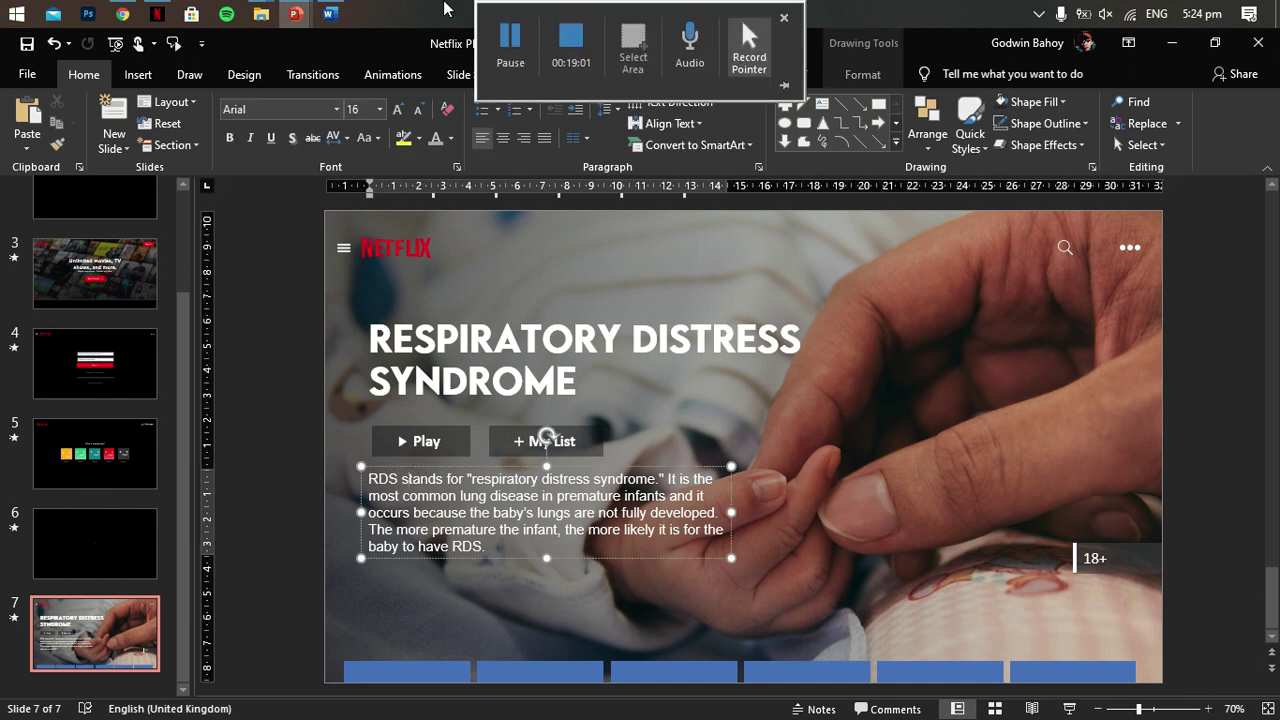
left_click_drag(408, 466, 408, 551)
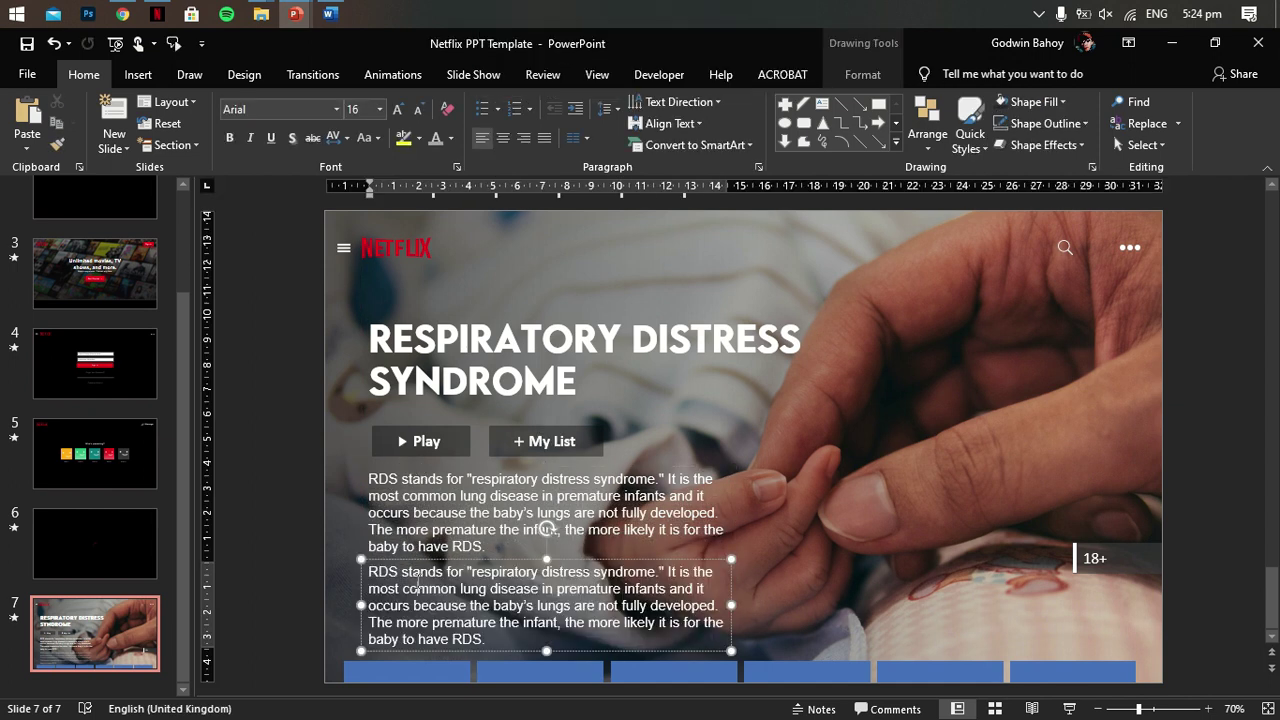
key("F2")
type("Risk Factor")
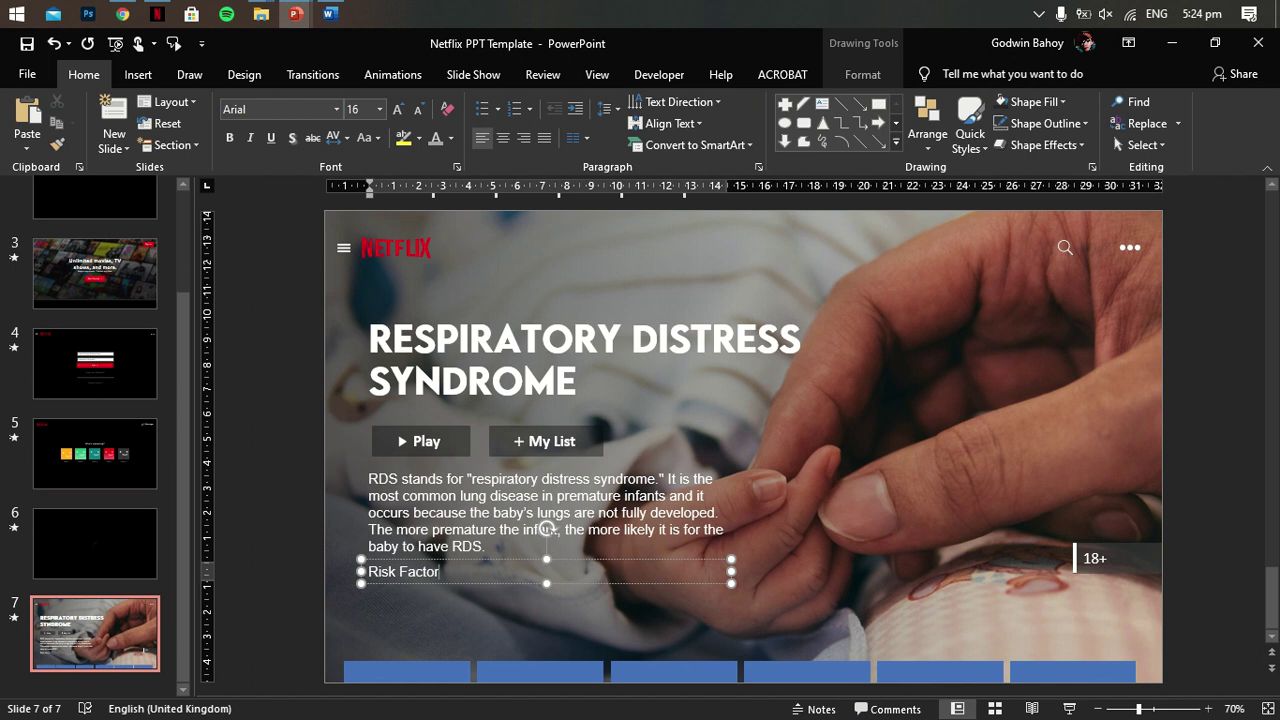
key("ctrl+a")
key("BackSpace")
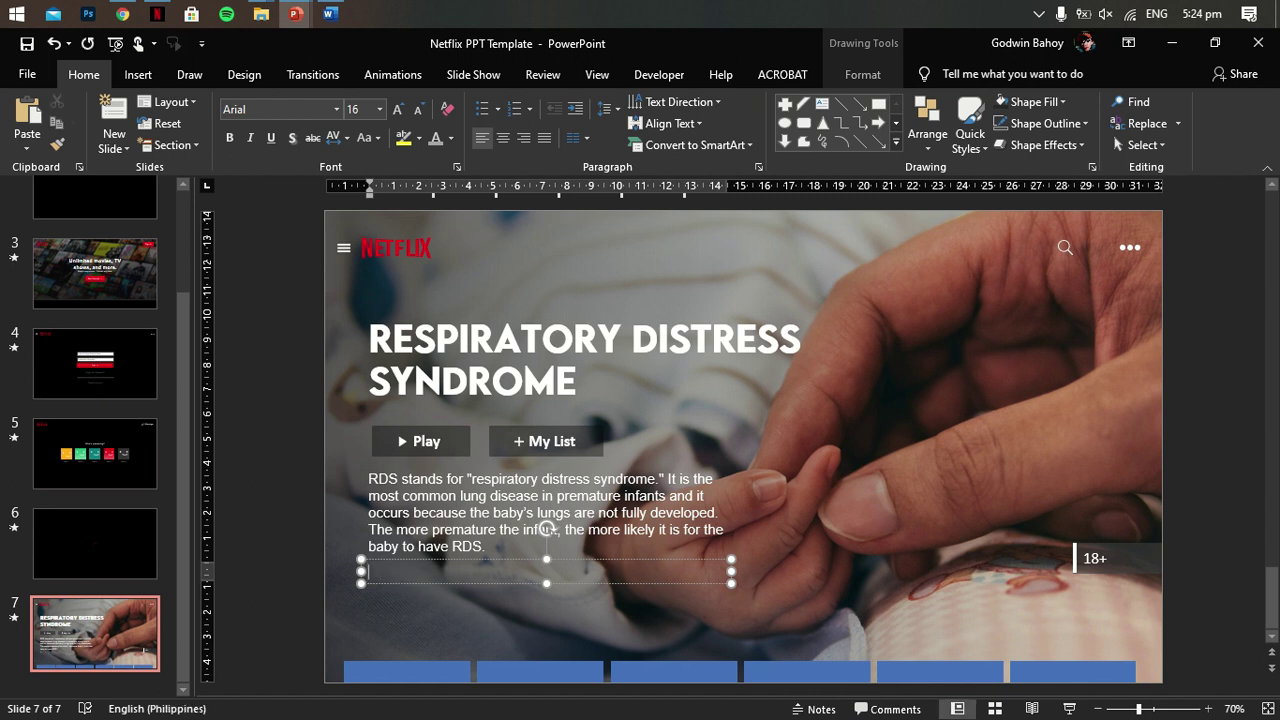
type("Related Newborn Risk")
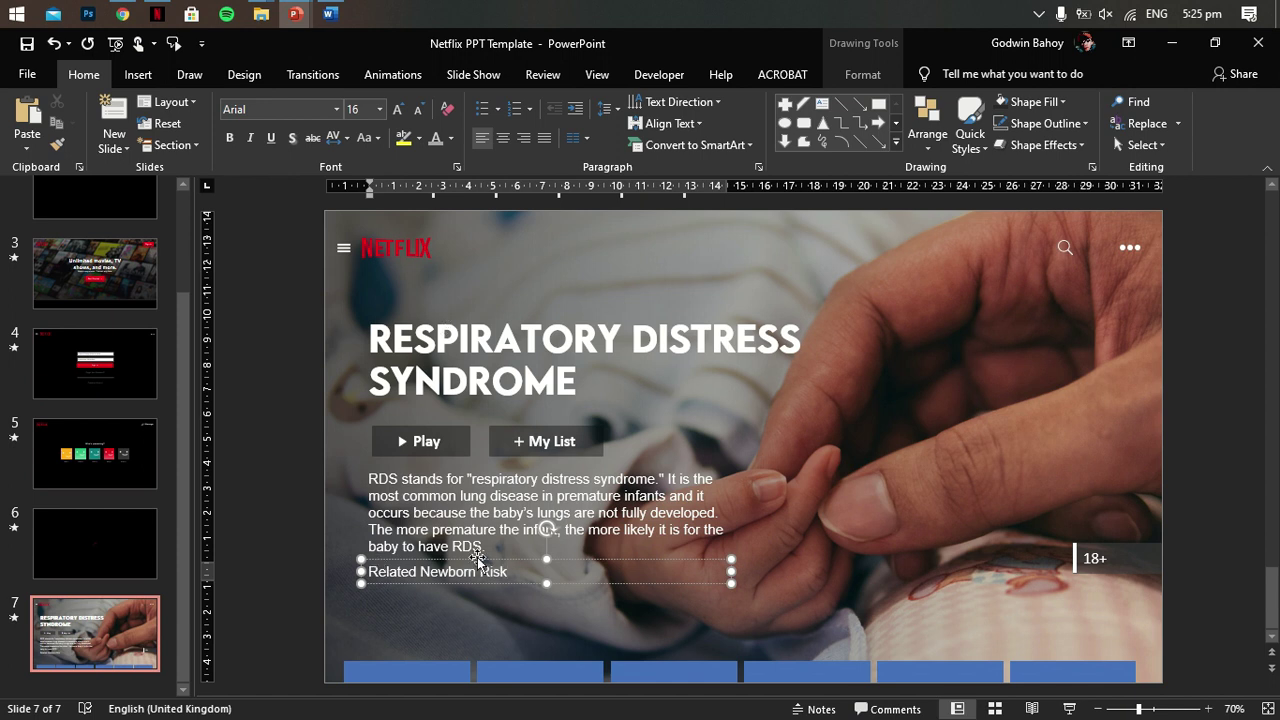
Step: Position the Related Newborn Risk Factor caption just above the blue thumbnail bars
left_click_drag(478, 560, 454, 640)
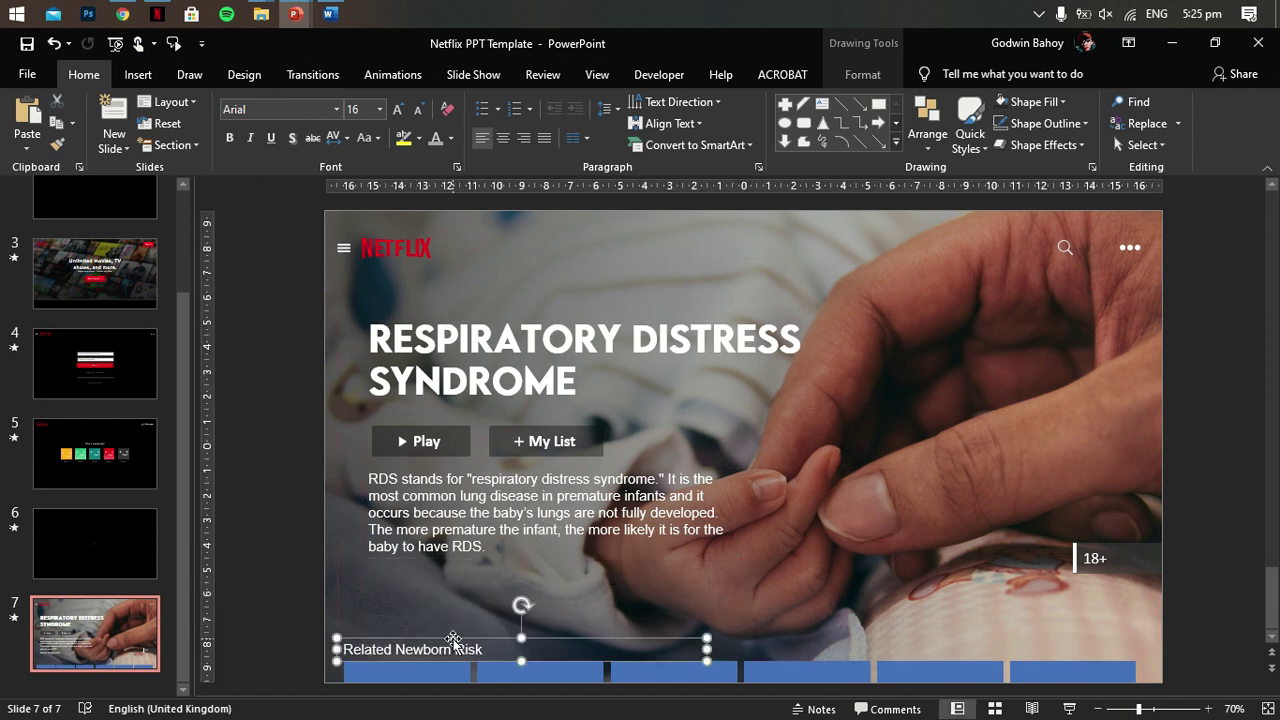
left_click(1204, 330)
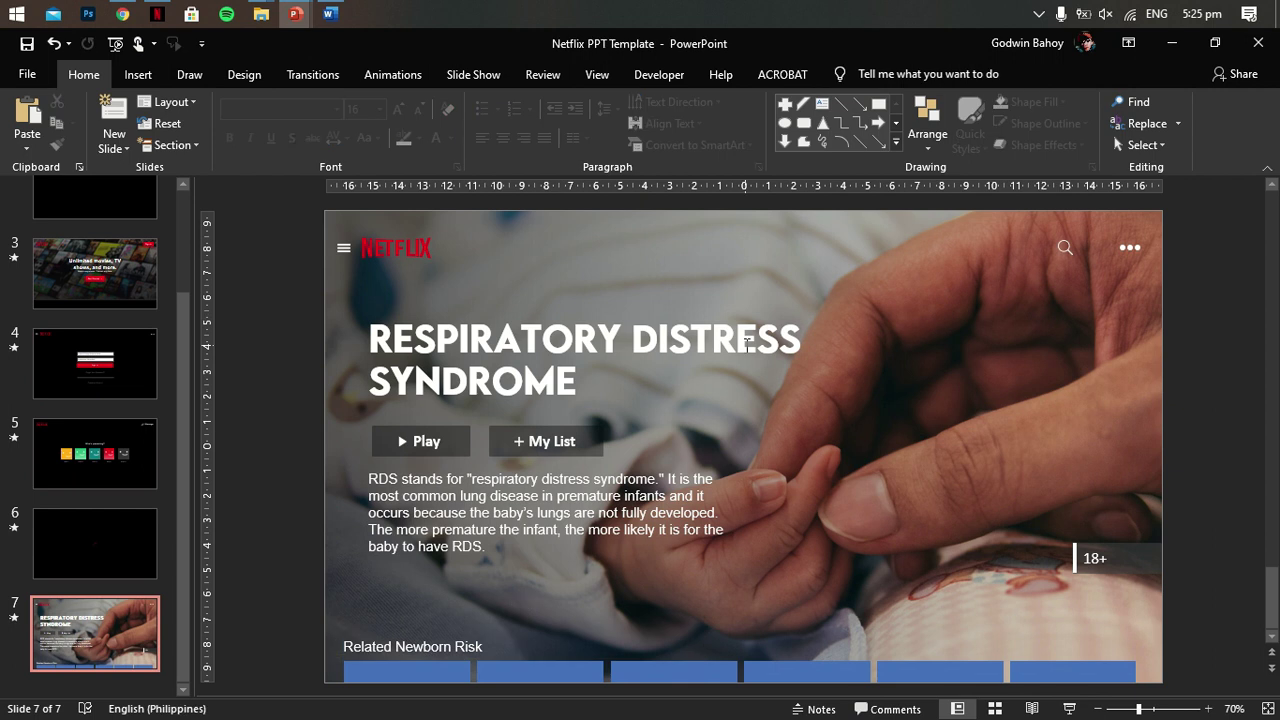
left_click_drag(385, 640, 387, 643)
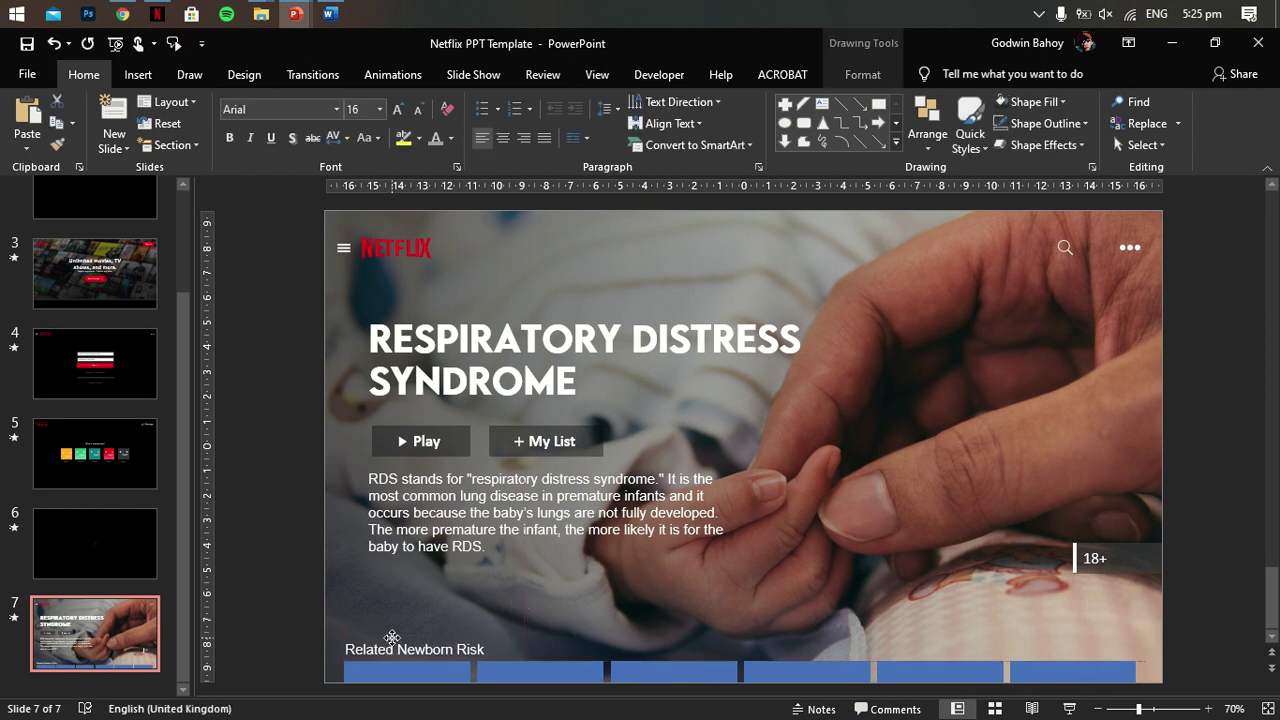
left_click(1168, 560)
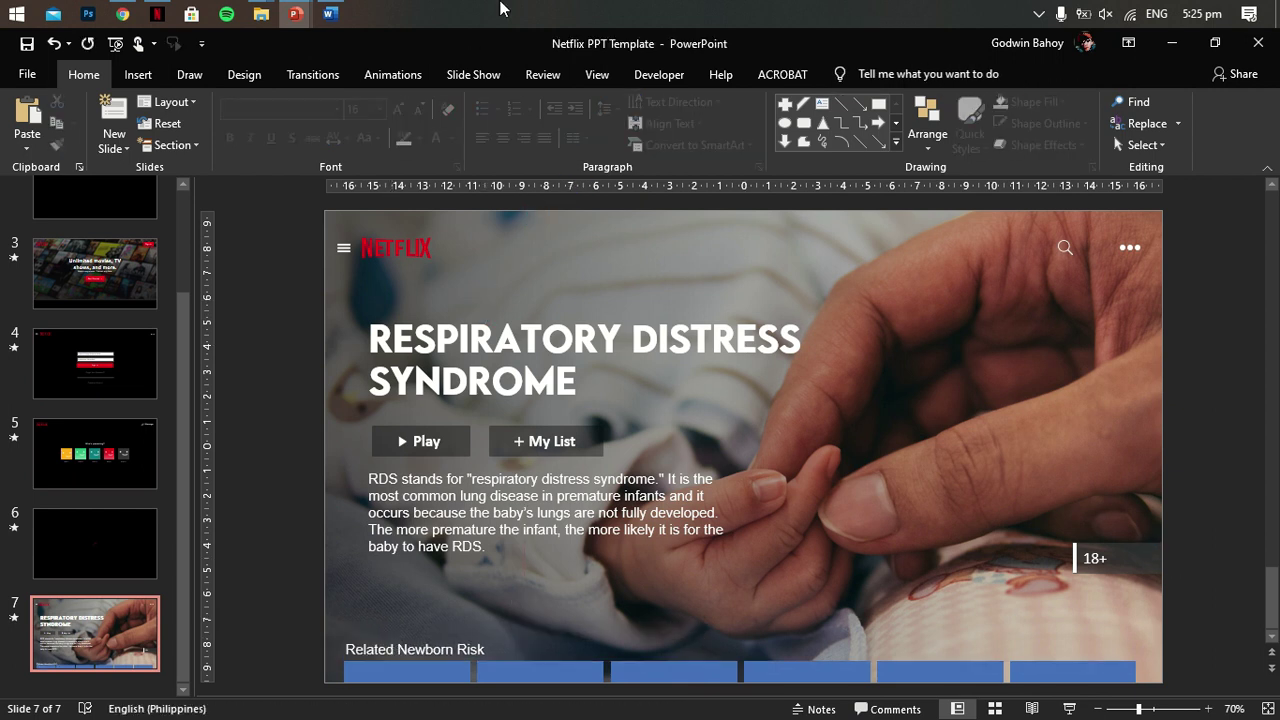
Step: Fill the first bar with a baby photo from Downloads, tiled as texture
left_click(441, 672)
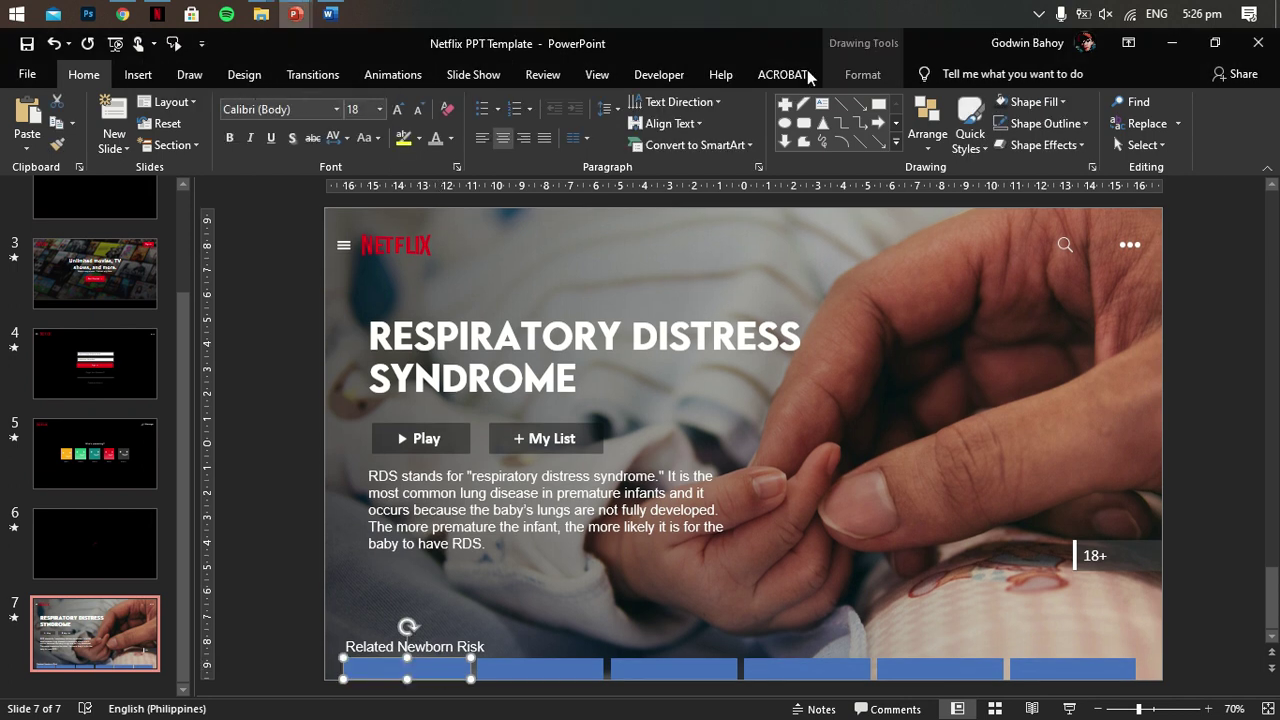
left_click(862, 74)
left_click(480, 101)
left_click(513, 372)
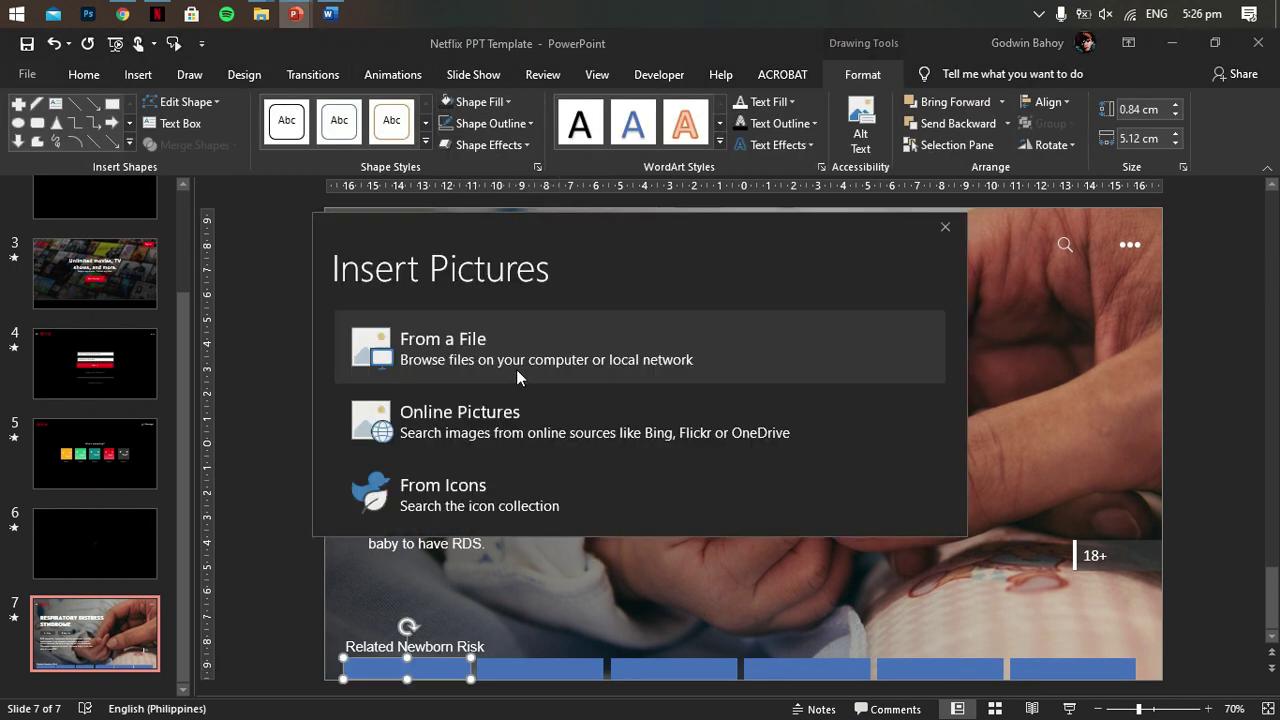
left_click(516, 376)
scroll(746, 451, "down", 5)
left_click(787, 345)
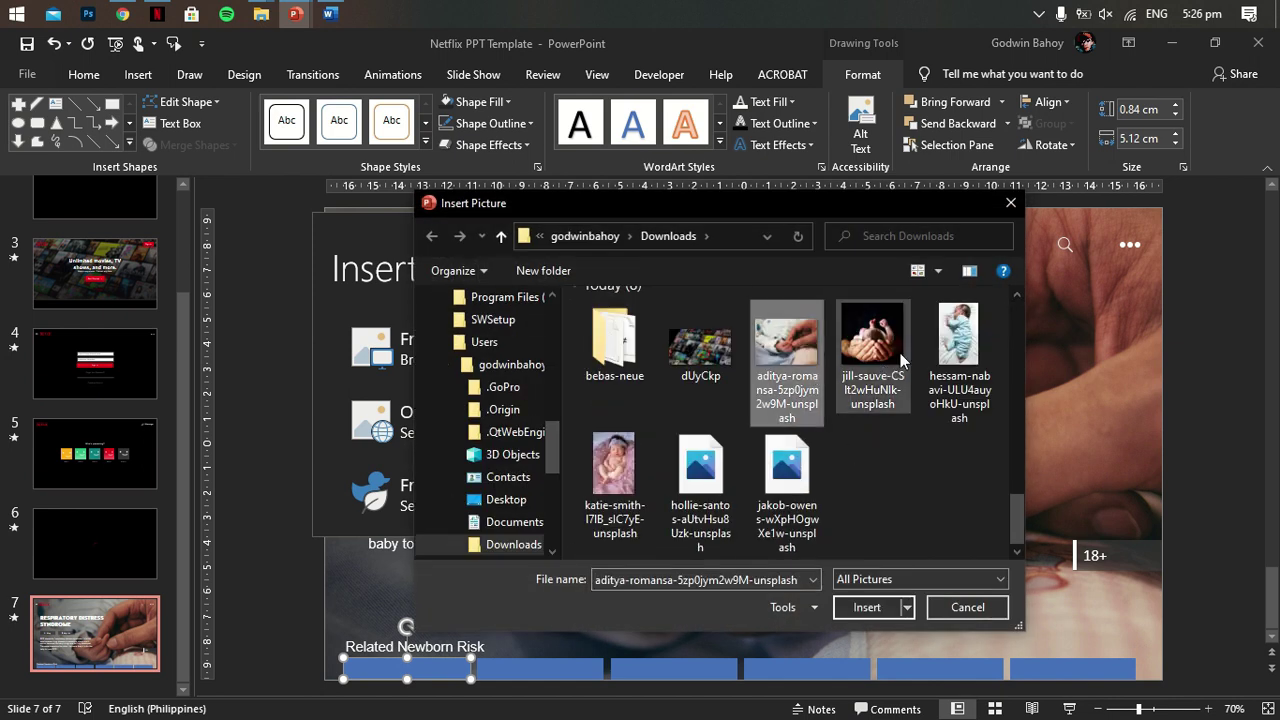
double_click(932, 345)
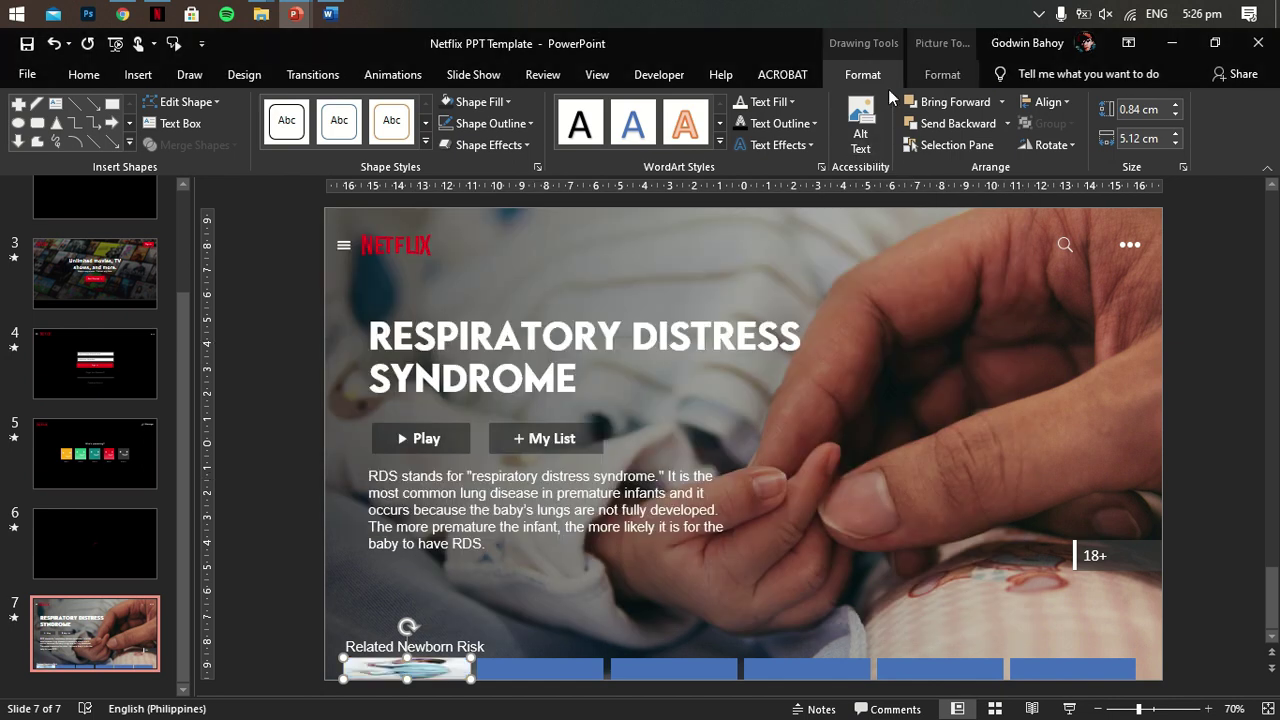
left_click(507, 101)
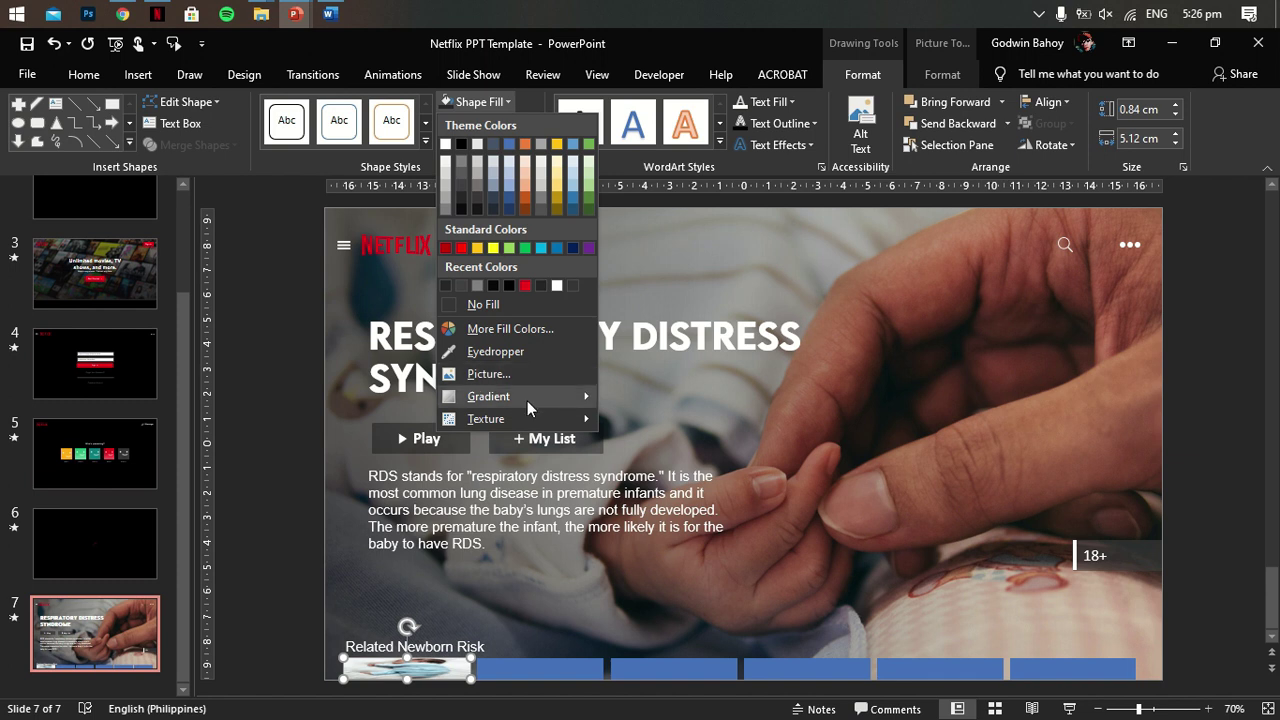
mouse_move(540, 423)
left_click(660, 694)
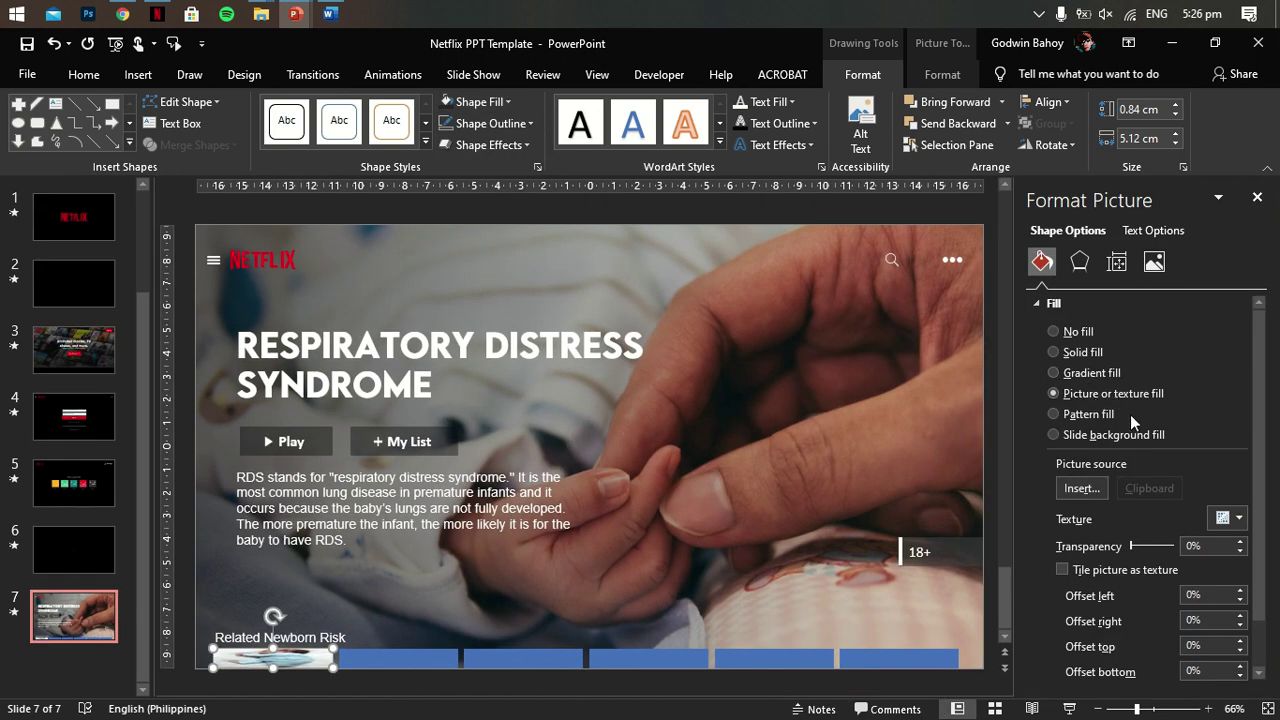
scroll(1130, 525, "down", 1)
left_click(1063, 515)
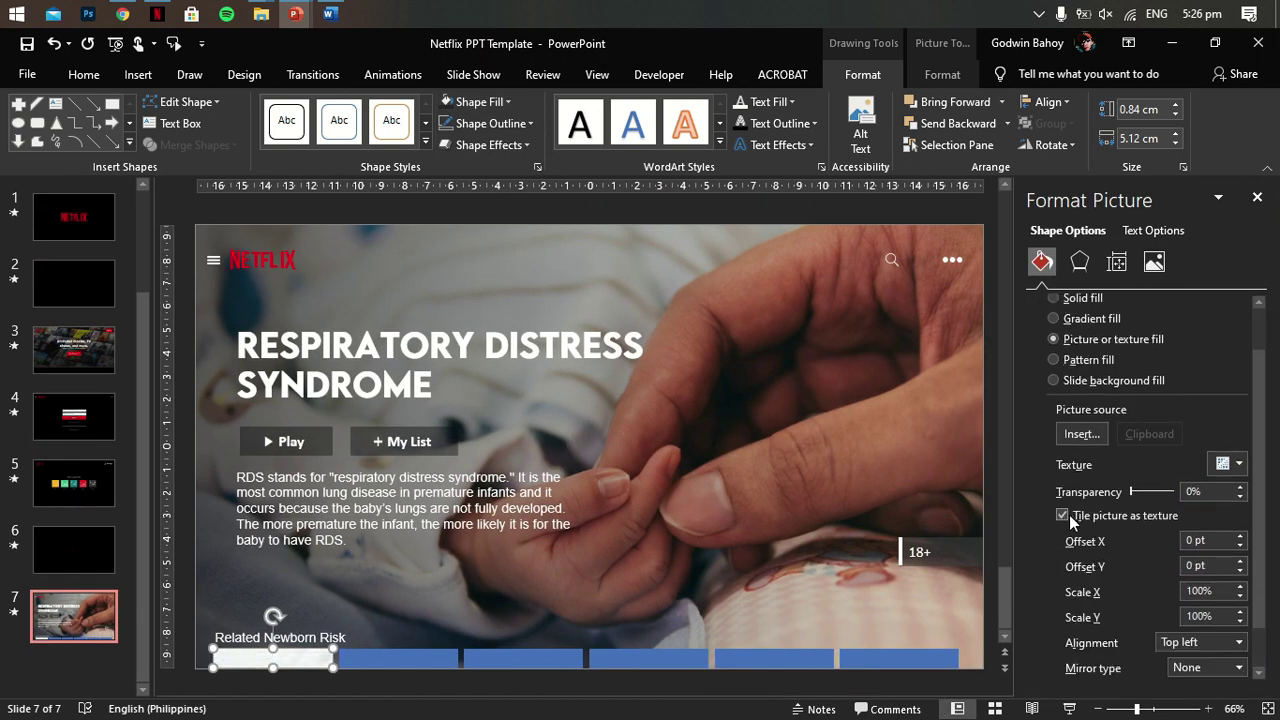
Step: Fill the second bar with a baby photo, tiled as texture
left_click(430, 658)
left_click(480, 101)
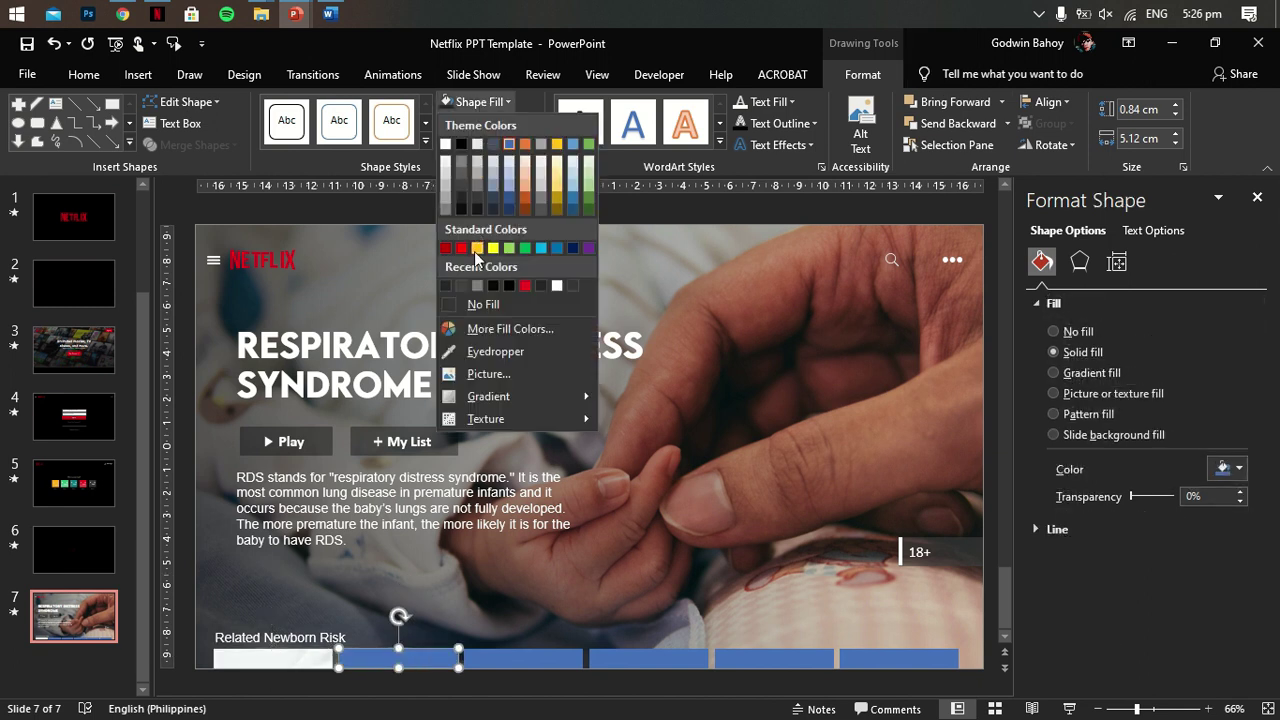
left_click(489, 373)
left_click(512, 338)
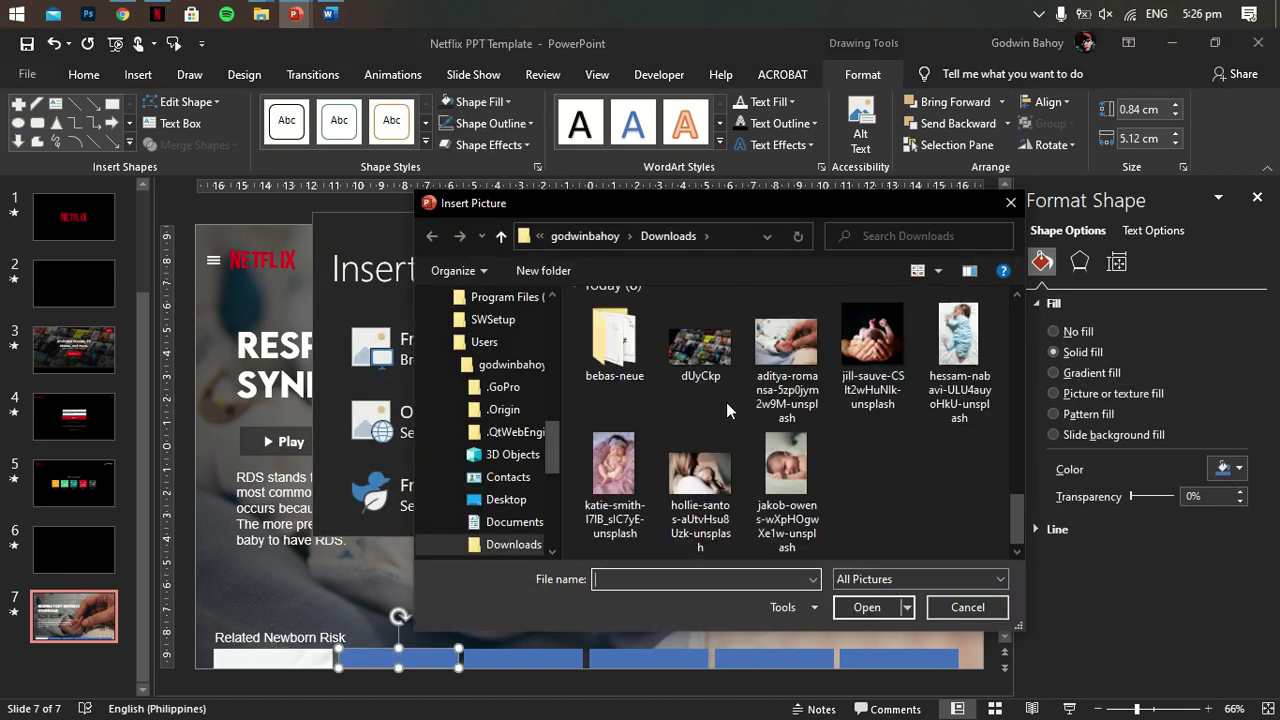
double_click(865, 362)
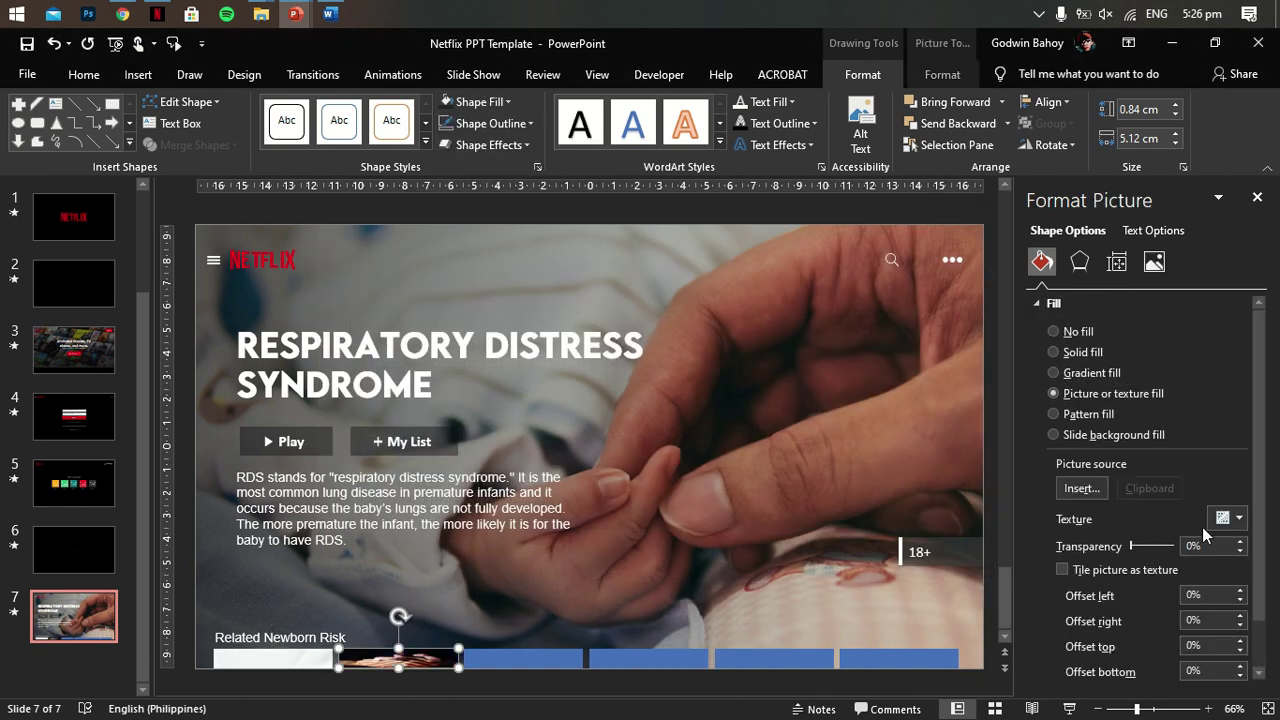
scroll(1154, 484, "down", 1)
left_click(1083, 522)
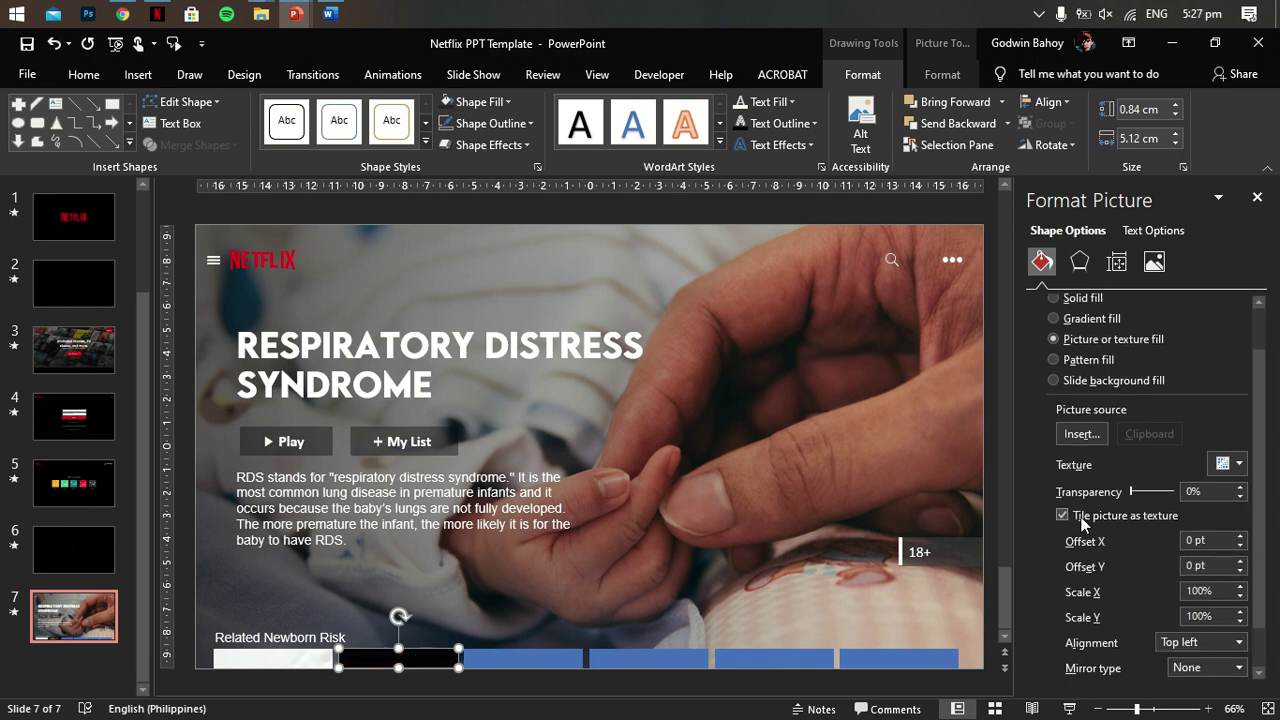
Step: Replace the second bar's photo with another image and keep it tiled
left_click(478, 101)
left_click(475, 372)
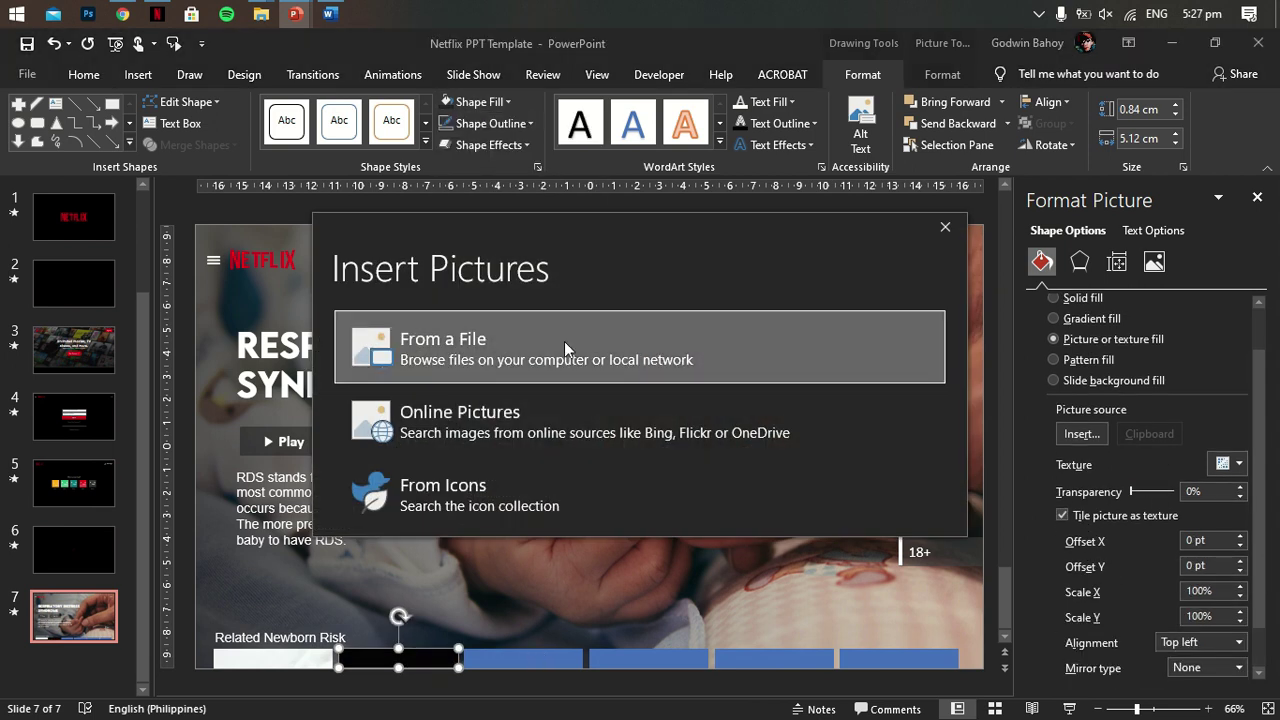
left_click(560, 346)
double_click(720, 488)
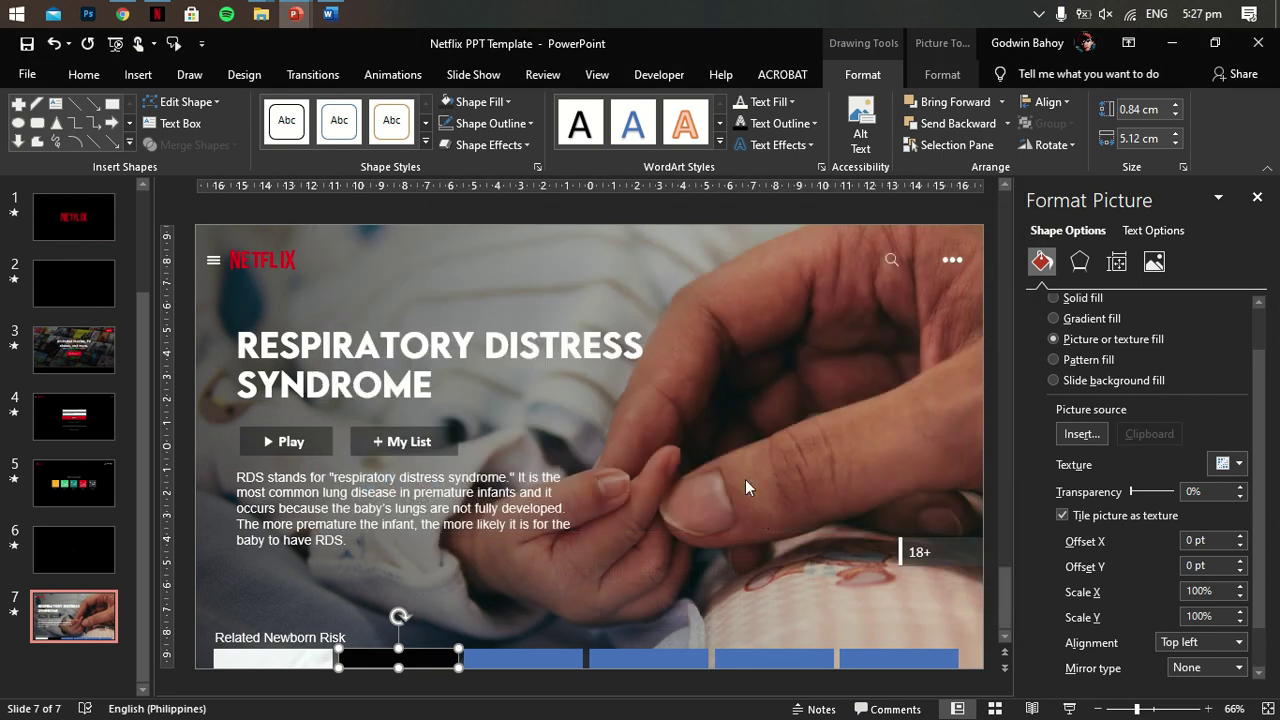
left_click(1078, 517)
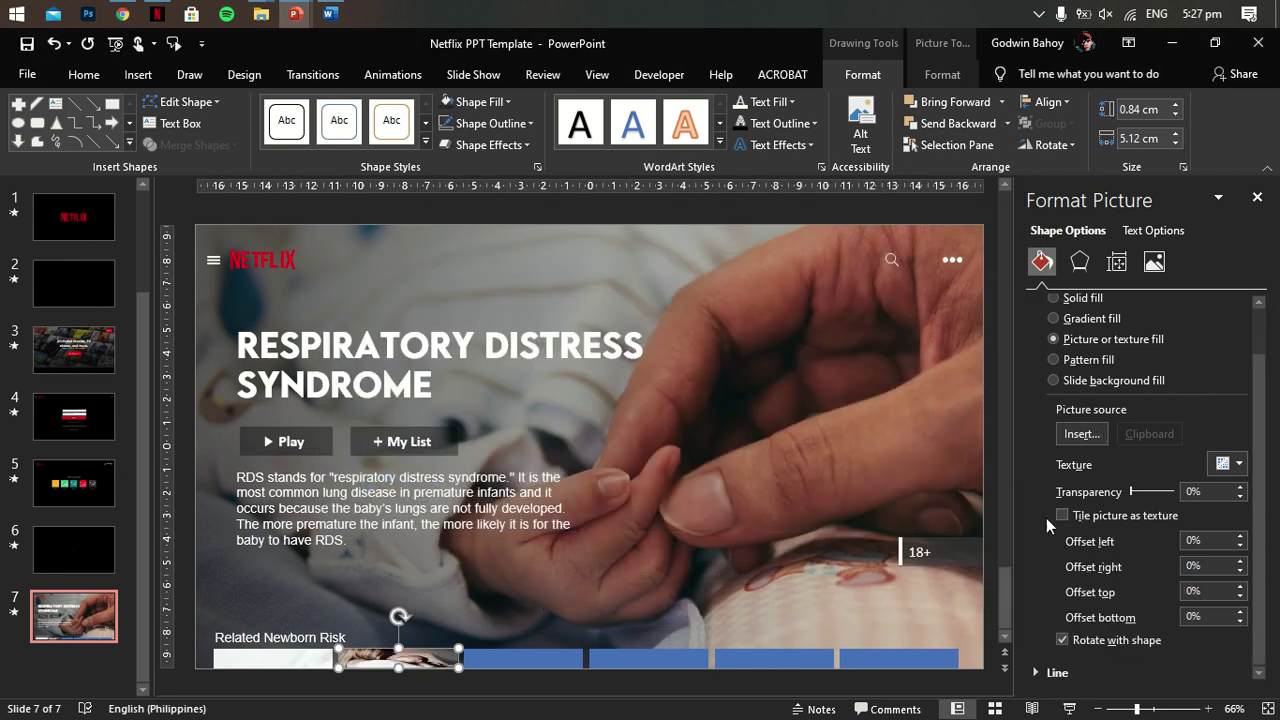
left_click(1064, 516)
Step: Fill the third bar with a baby photo, tiled as texture
left_click(548, 666)
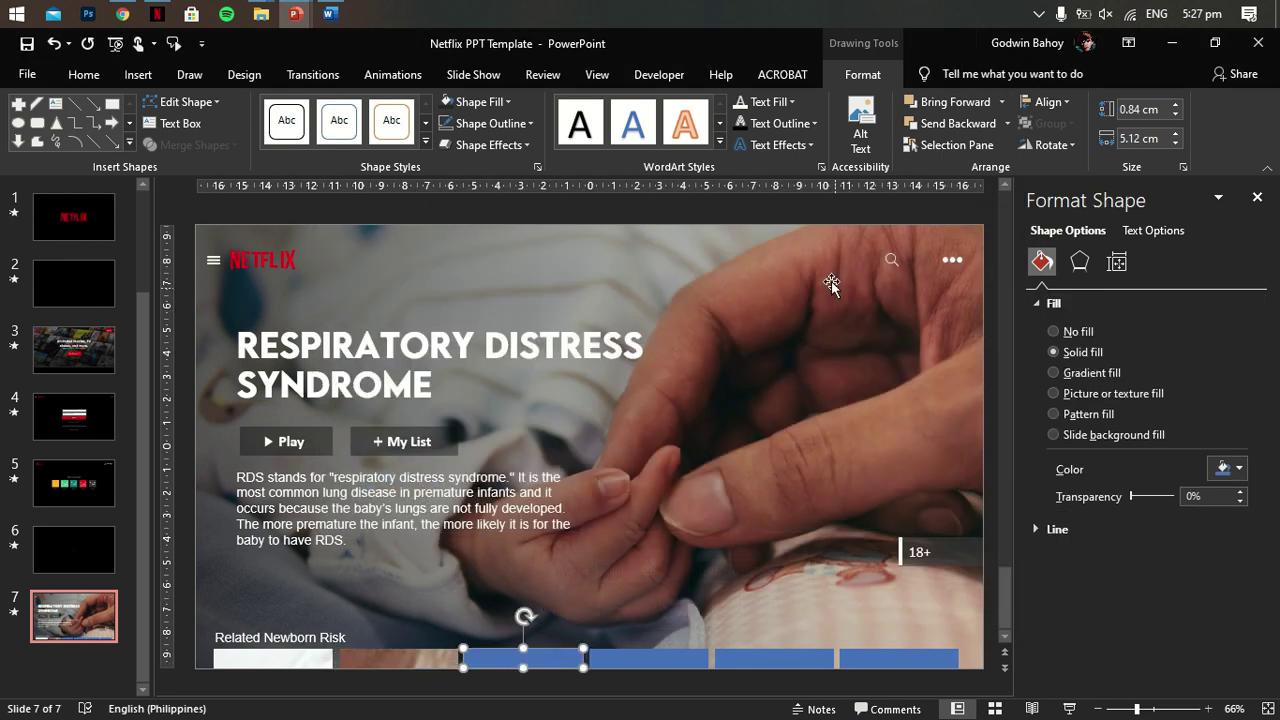
left_click(478, 101)
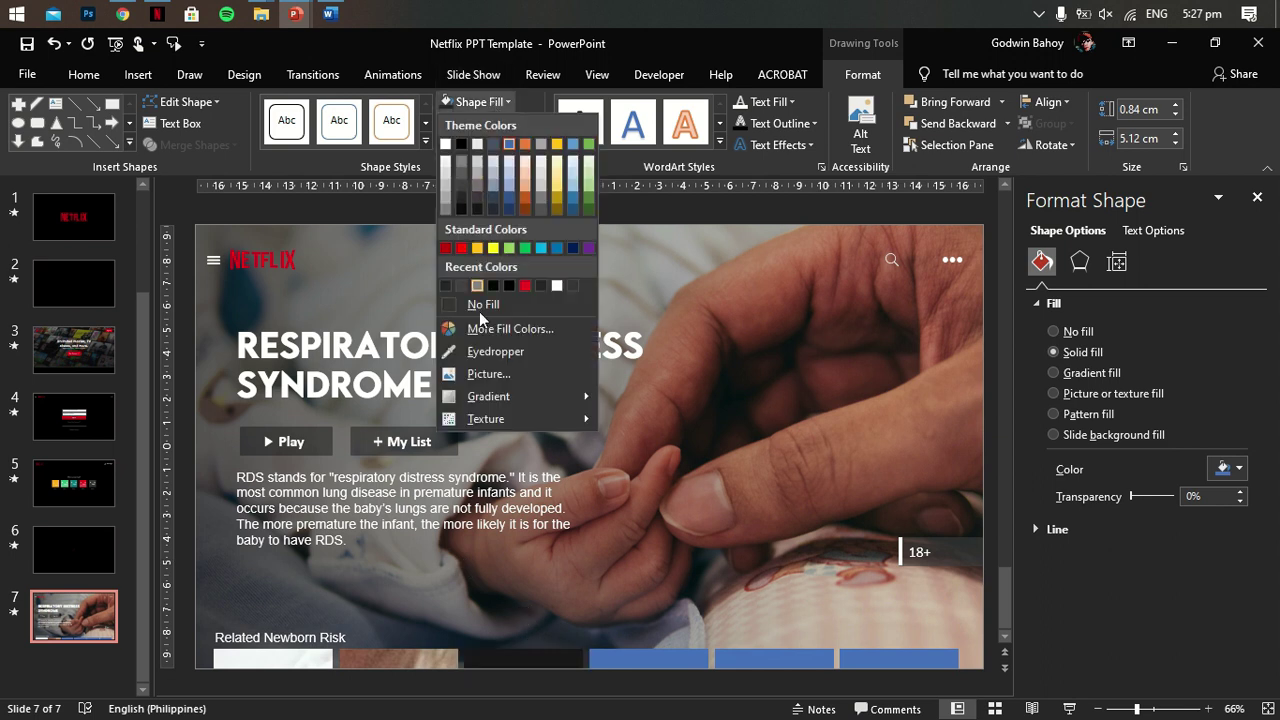
left_click(505, 374)
left_click(666, 363)
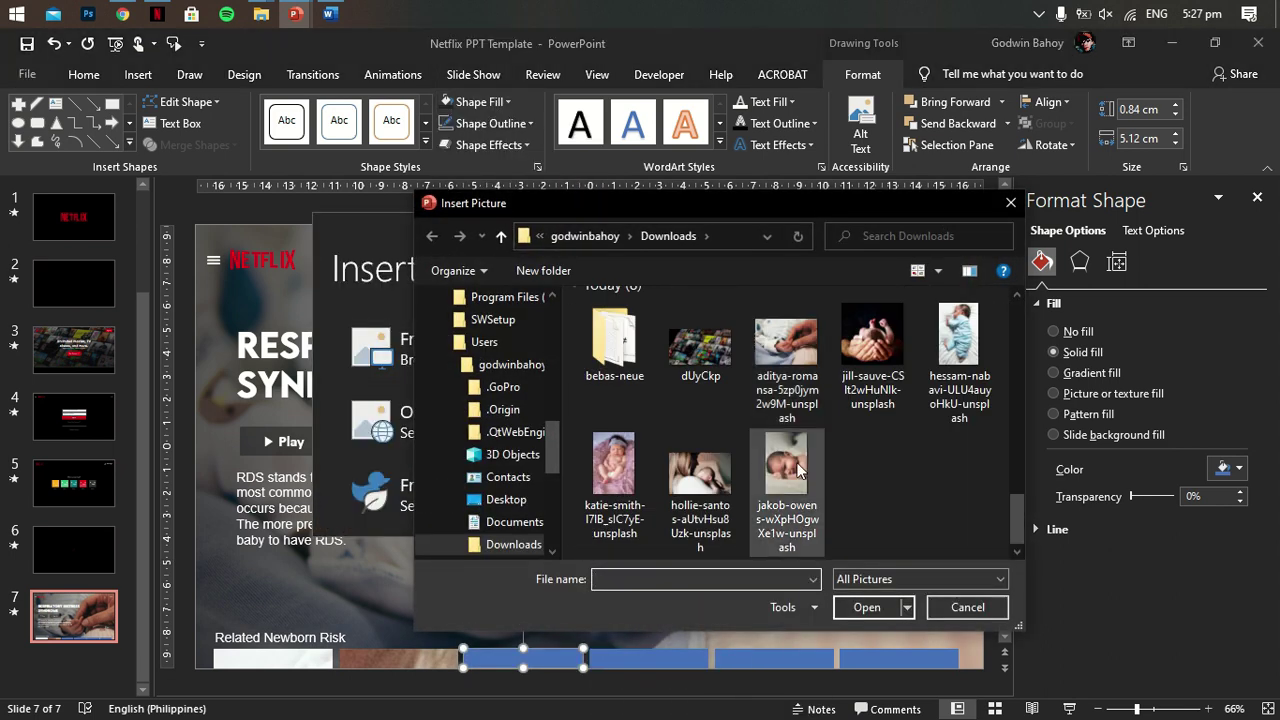
double_click(706, 484)
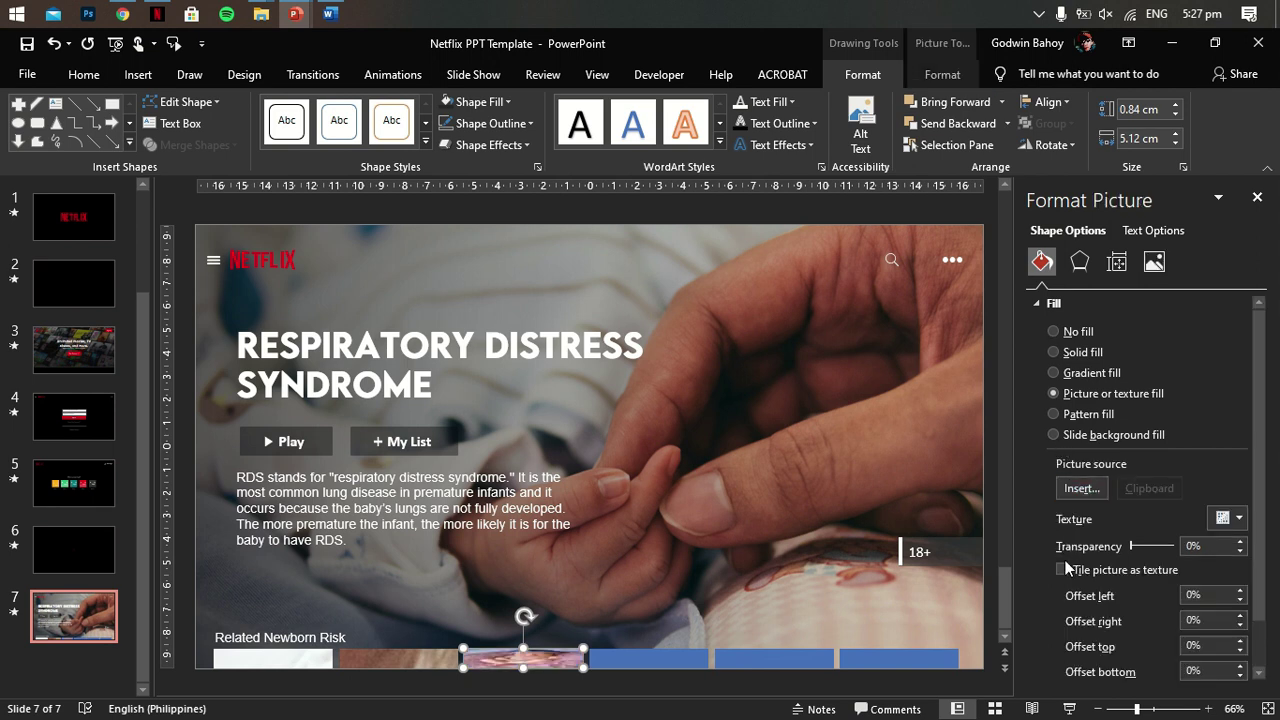
left_click(1063, 570)
Step: Fill the fourth bar with a picture from the Nursing folder, tiled as texture
left_click(650, 647)
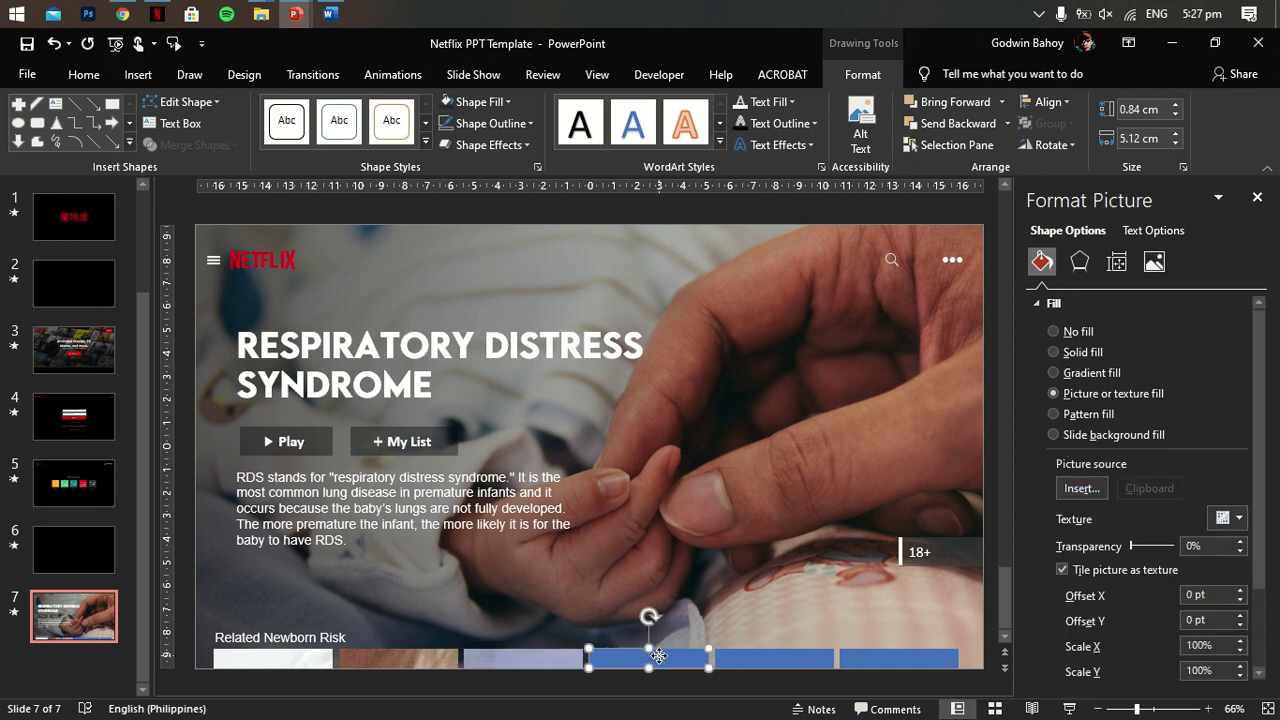
left_click(1093, 394)
left_click(1081, 488)
left_click(669, 343)
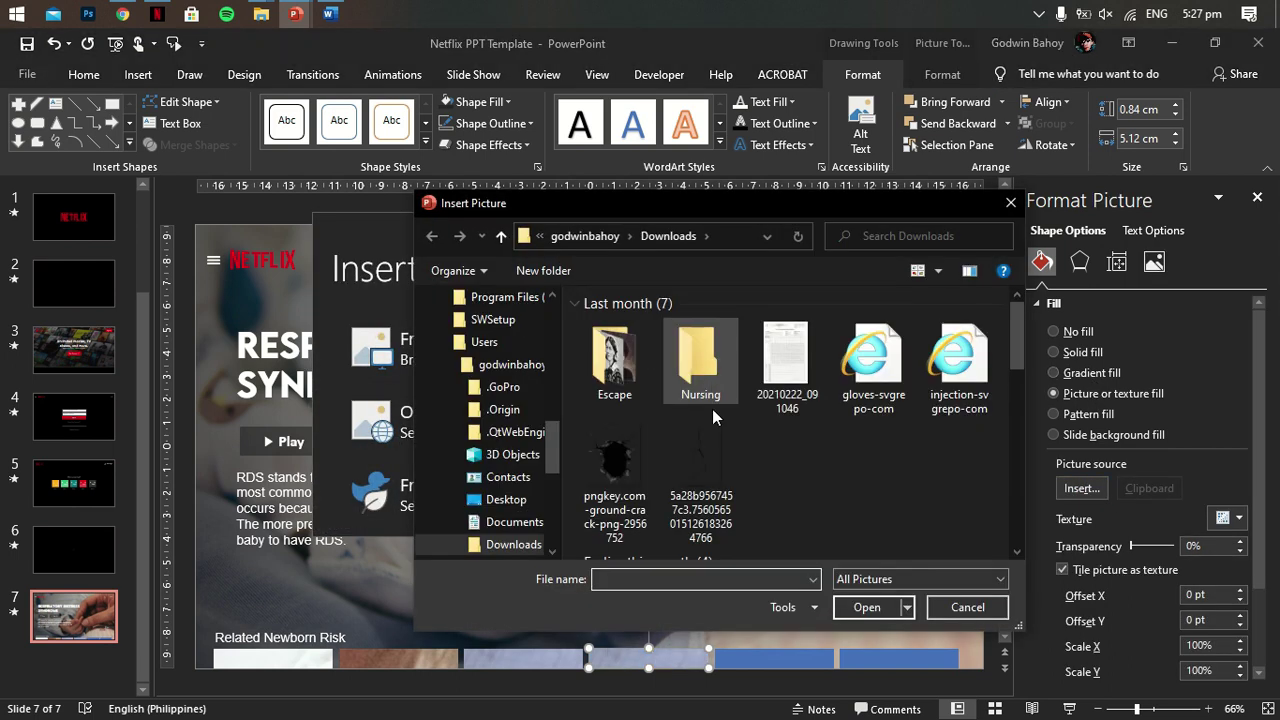
double_click(710, 400)
double_click(800, 480)
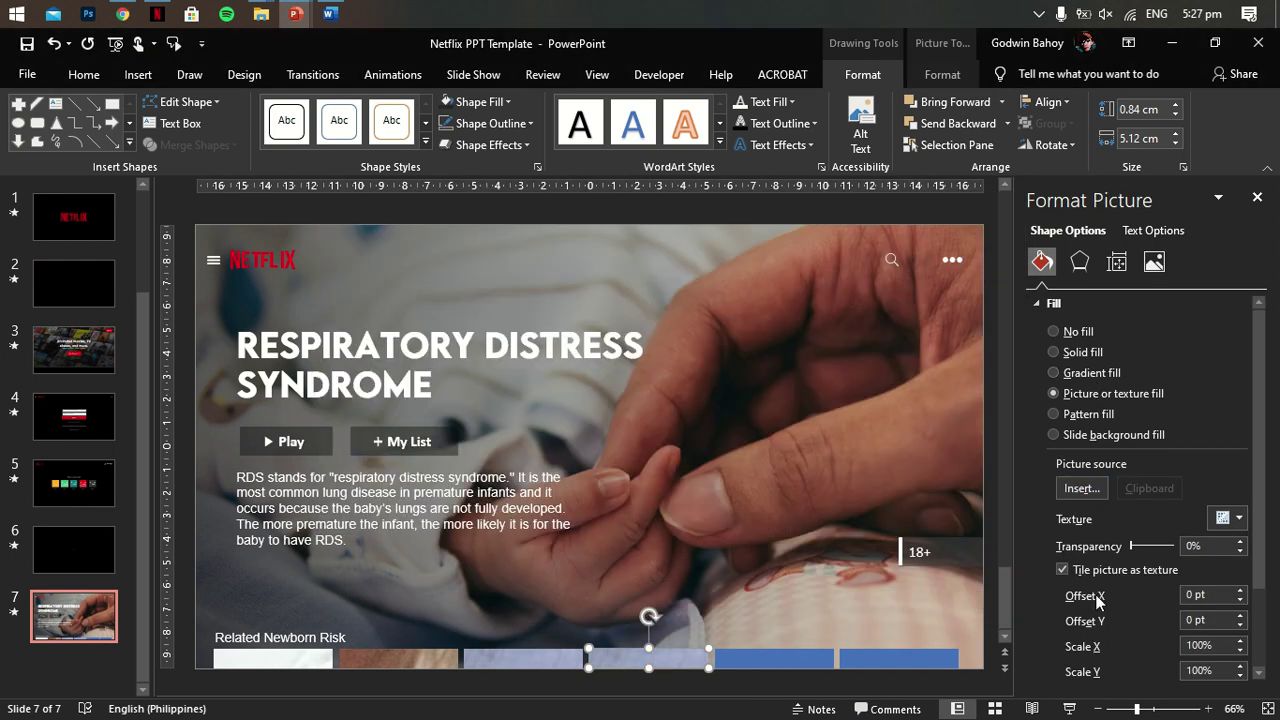
left_click(1062, 569)
Step: Select the fifth bar and browse Downloads for a picture fill
left_click(772, 660)
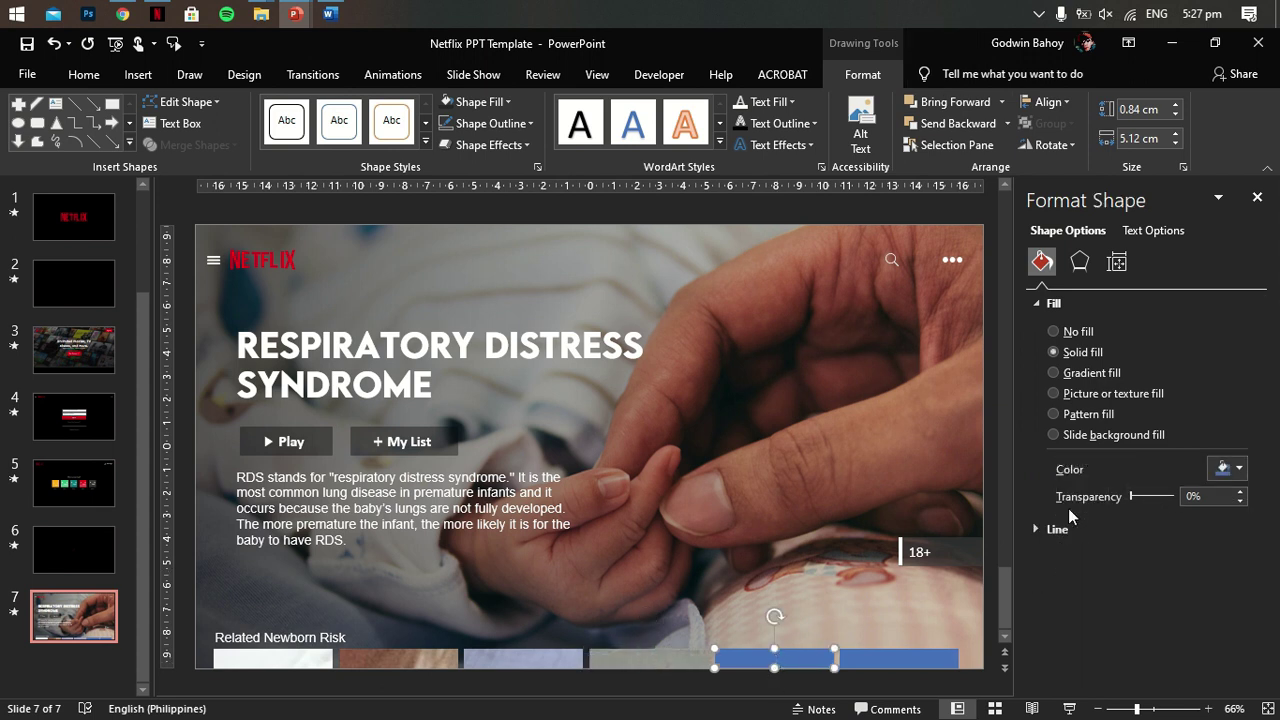
left_click(1080, 394)
left_click(1083, 488)
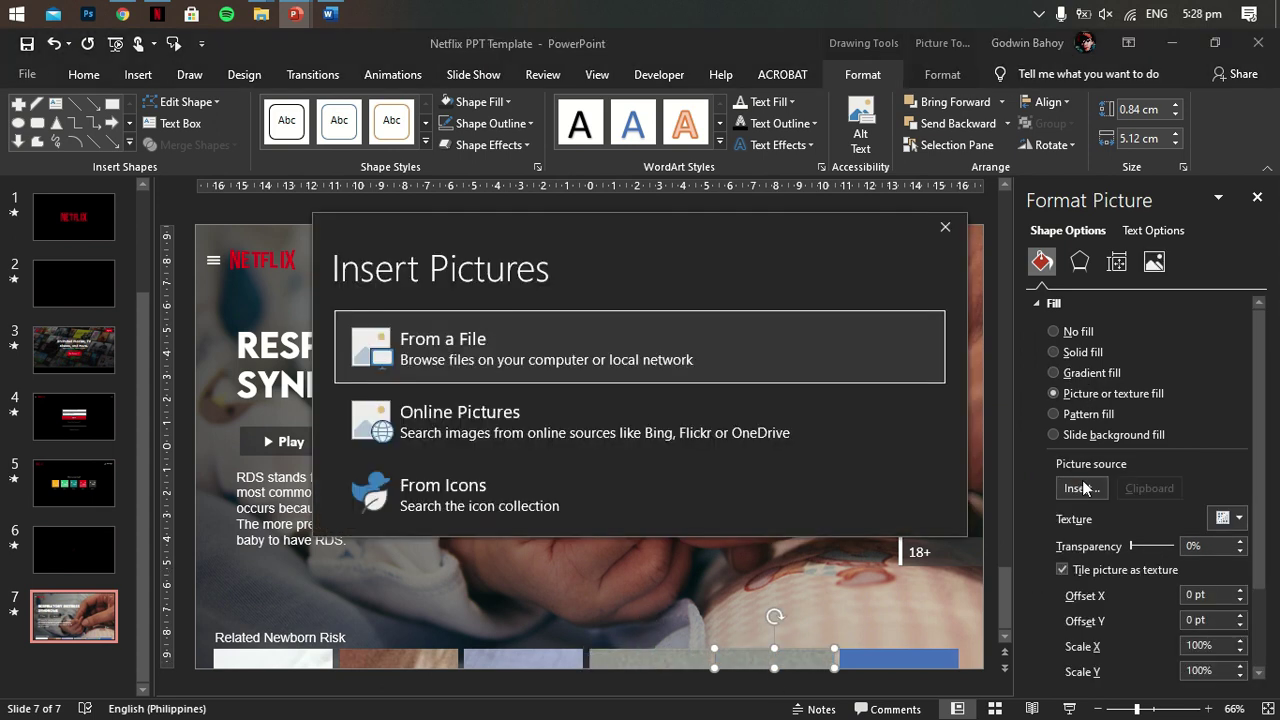
left_click(633, 352)
scroll(727, 430, "down", 5)
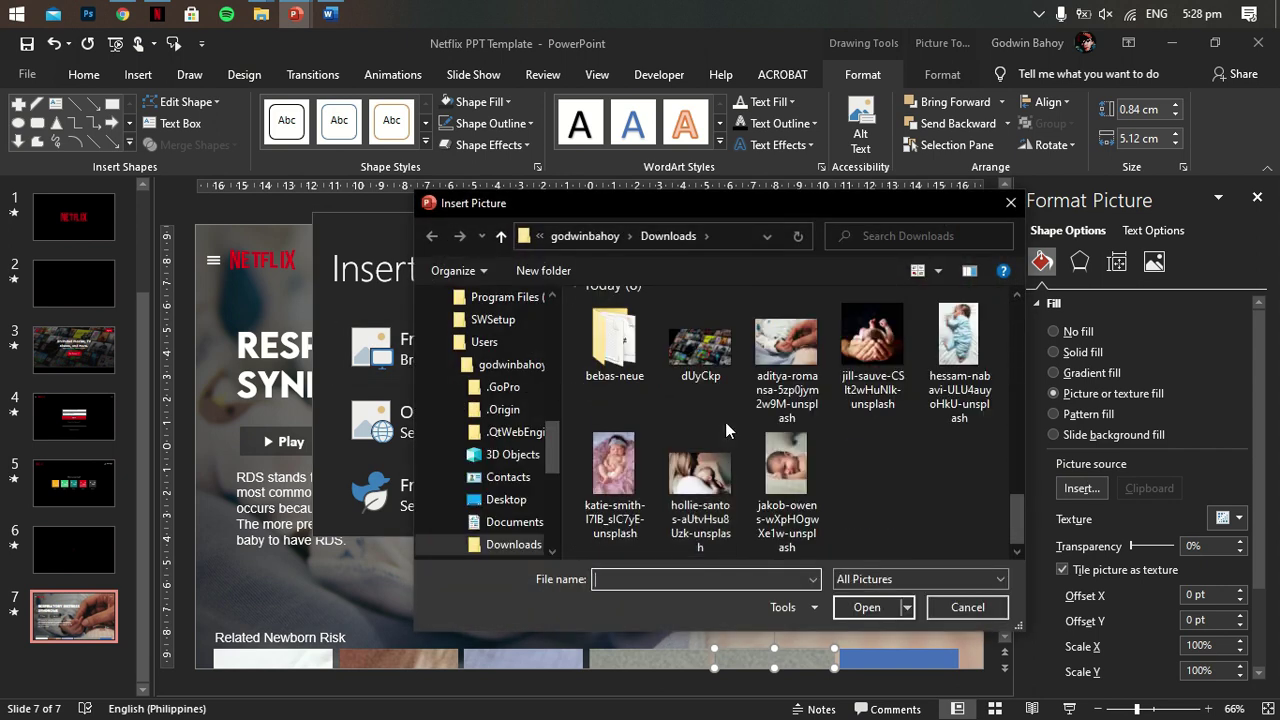
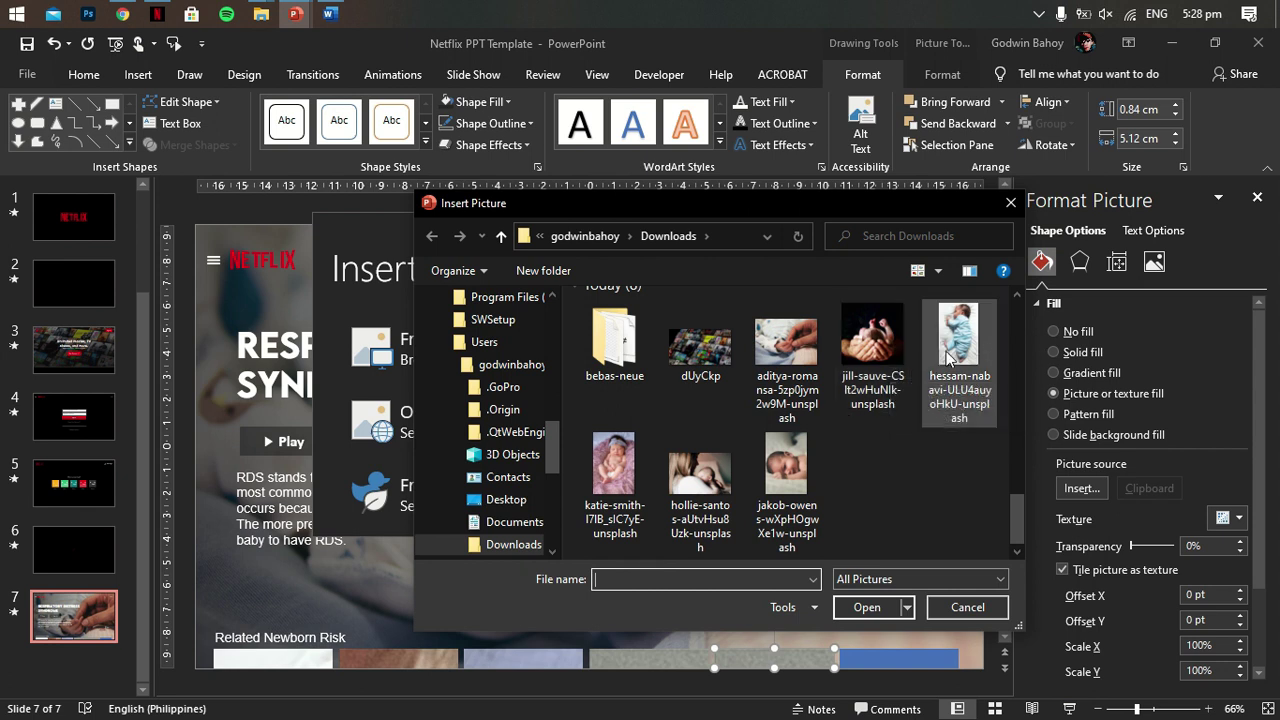
Step: Fill the last two thumbnail tiles with the baby photo and the copied picture, tiled as textures
double_click(800, 362)
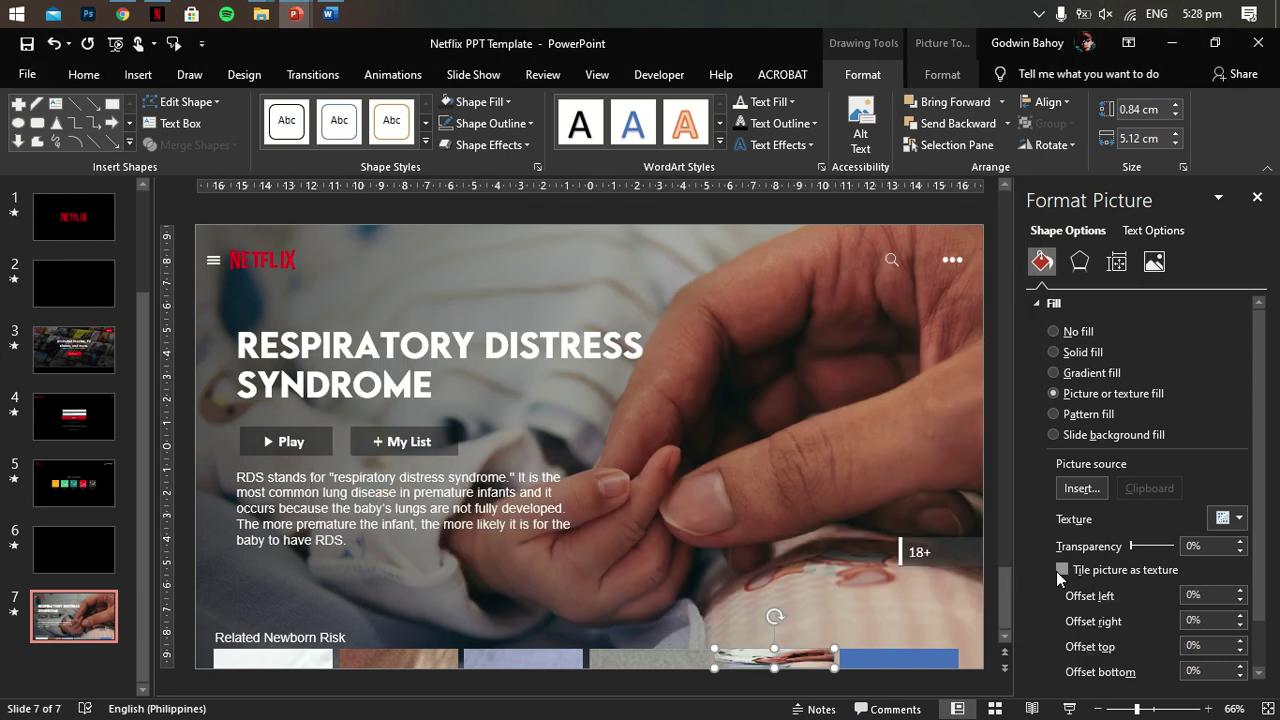
left_click(918, 657)
left_click(785, 668)
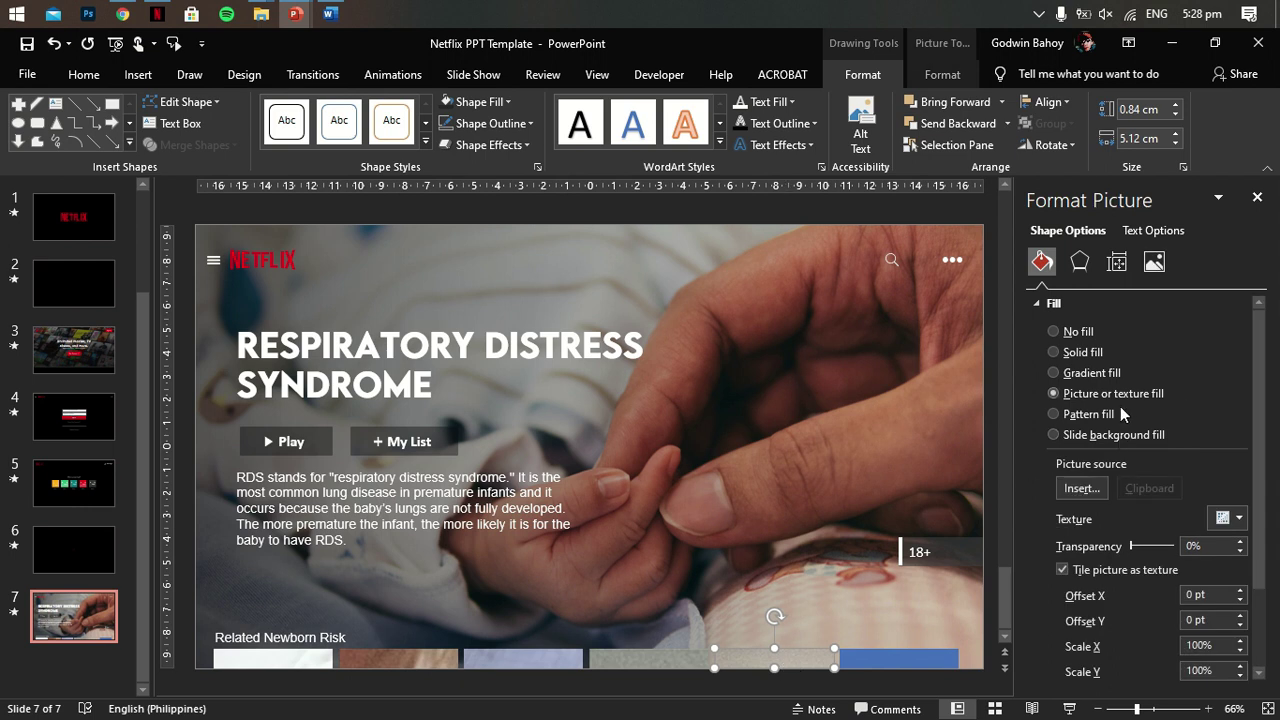
key("Tab")
left_click(1054, 393)
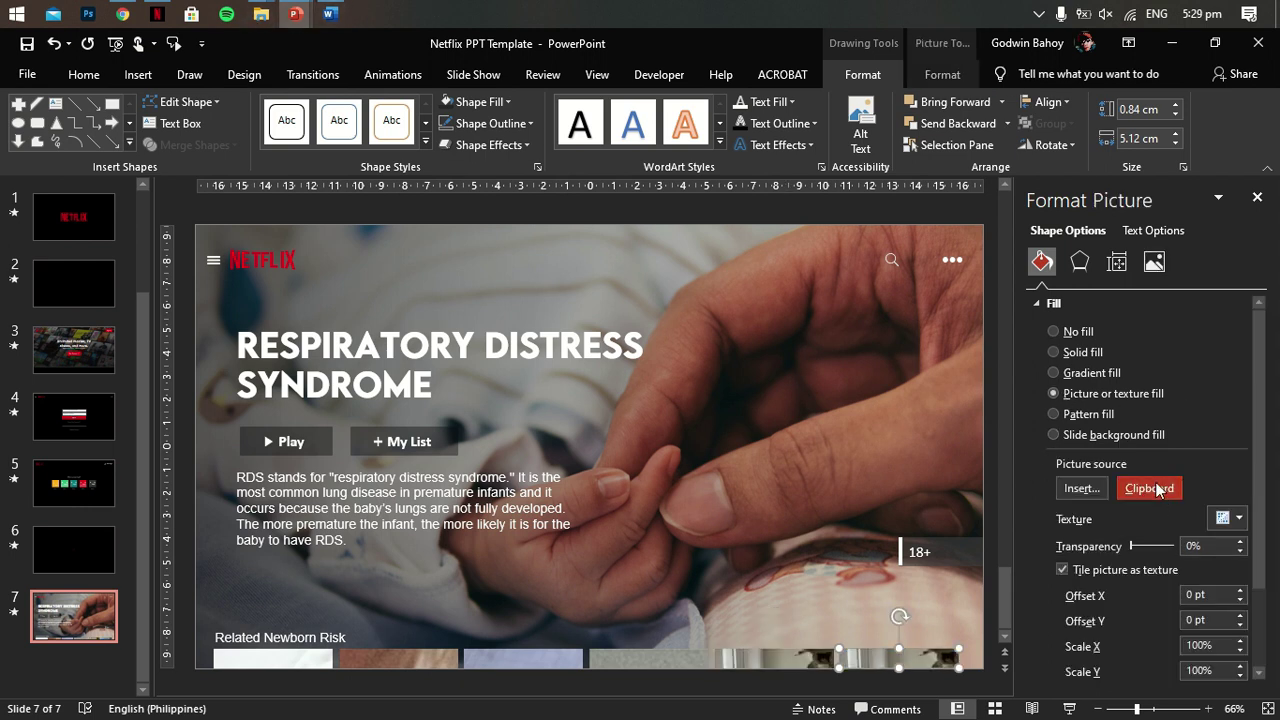
left_click(1062, 569)
left_click(1062, 569)
left_click(1257, 197)
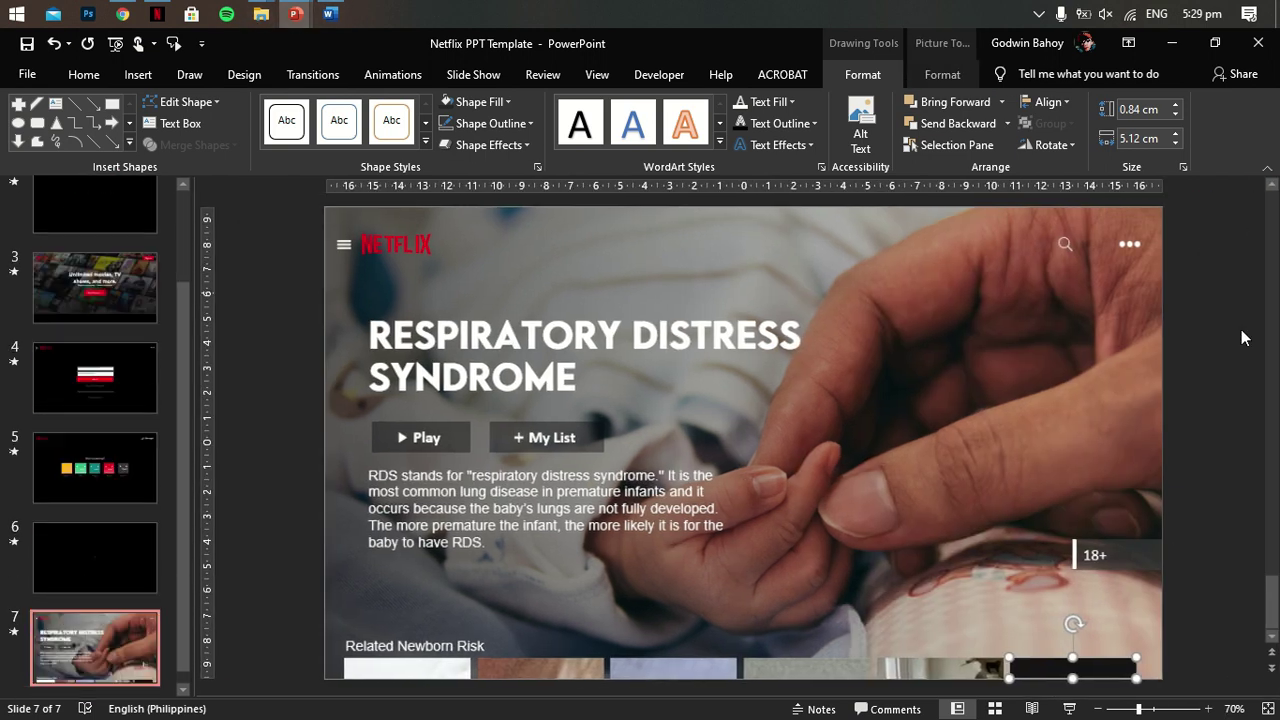
Step: Check the large background picture and save the presentation
left_click(1023, 492)
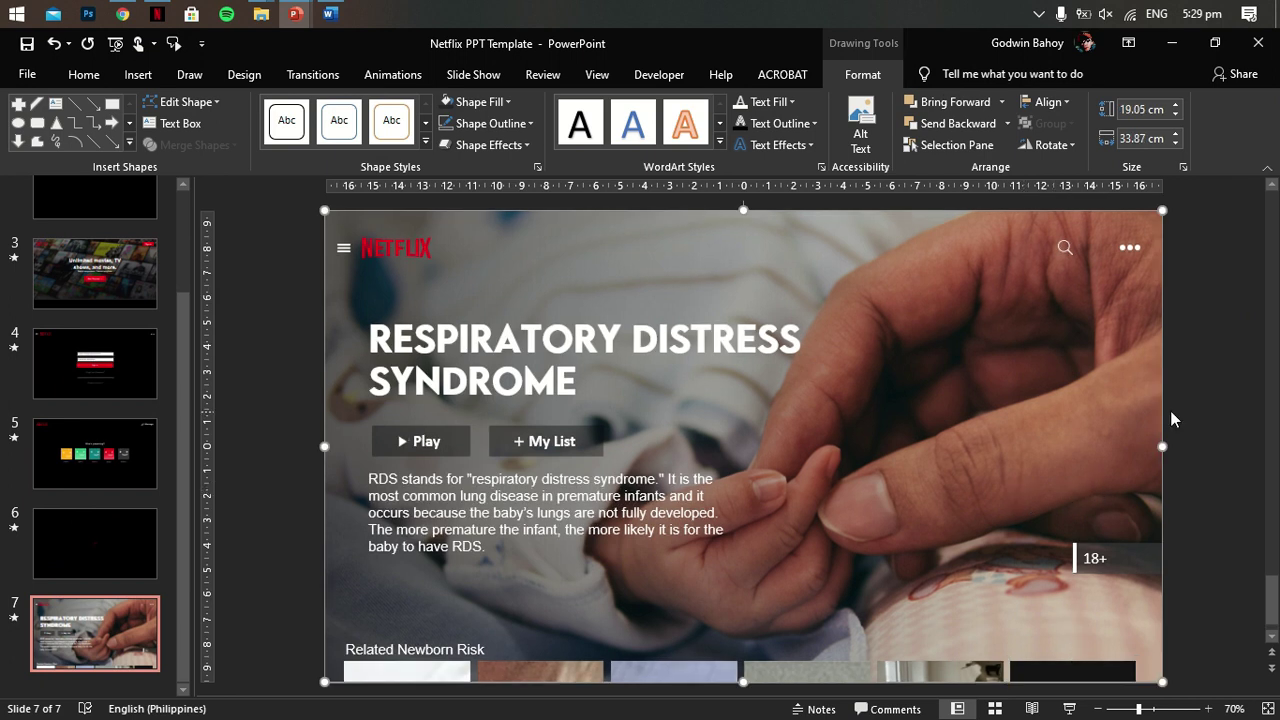
left_click(1192, 395)
key("ctrl+s")
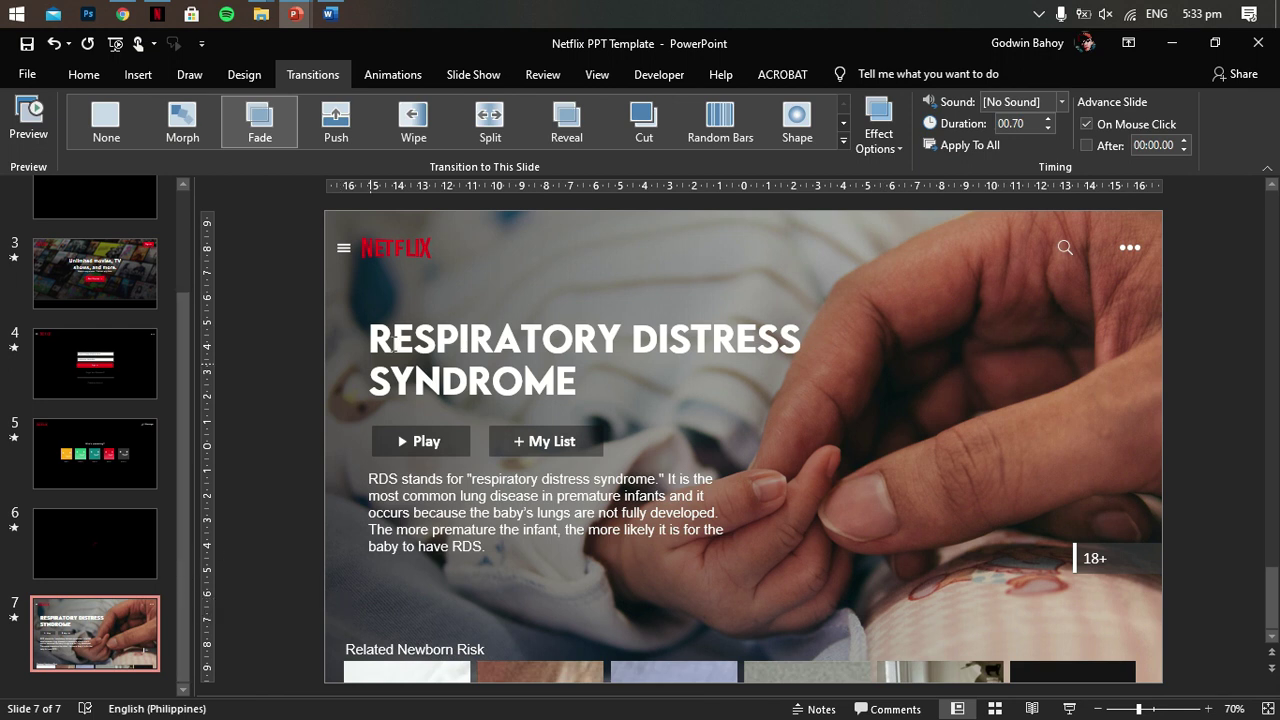
Step: Give the slide title a Float In entrance animation
left_click(393, 343)
left_click(392, 74)
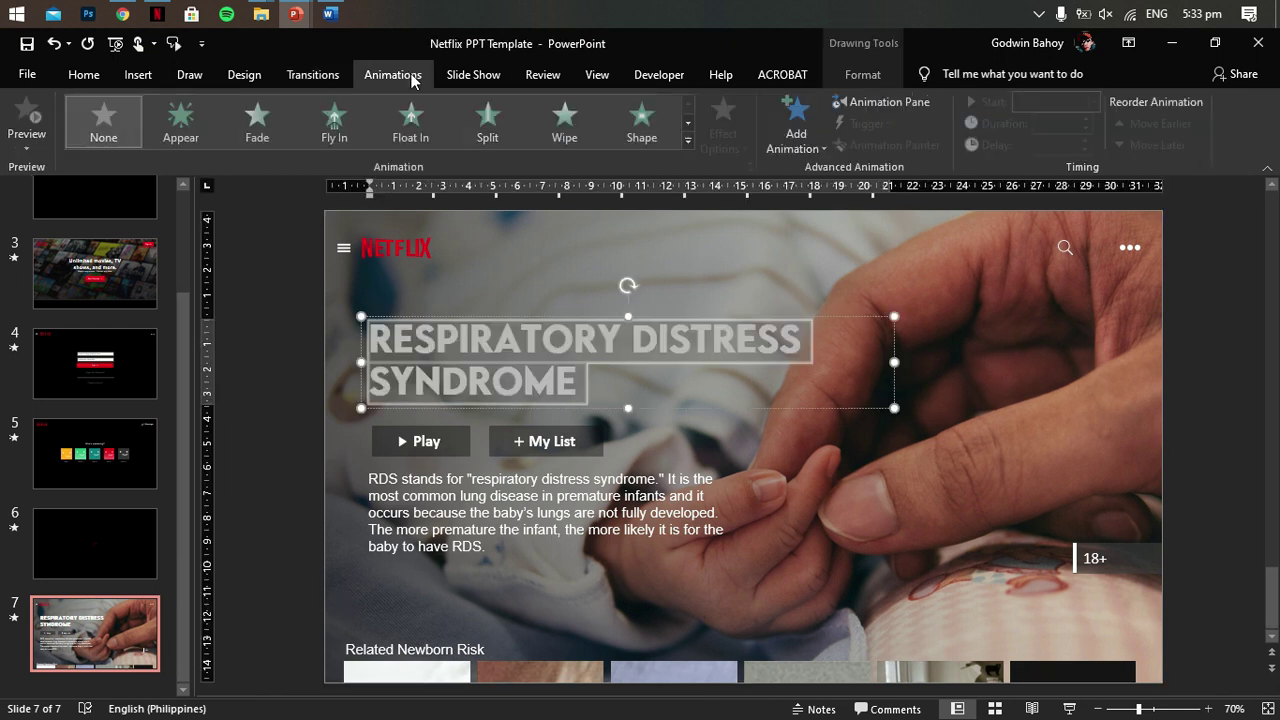
left_click(260, 138)
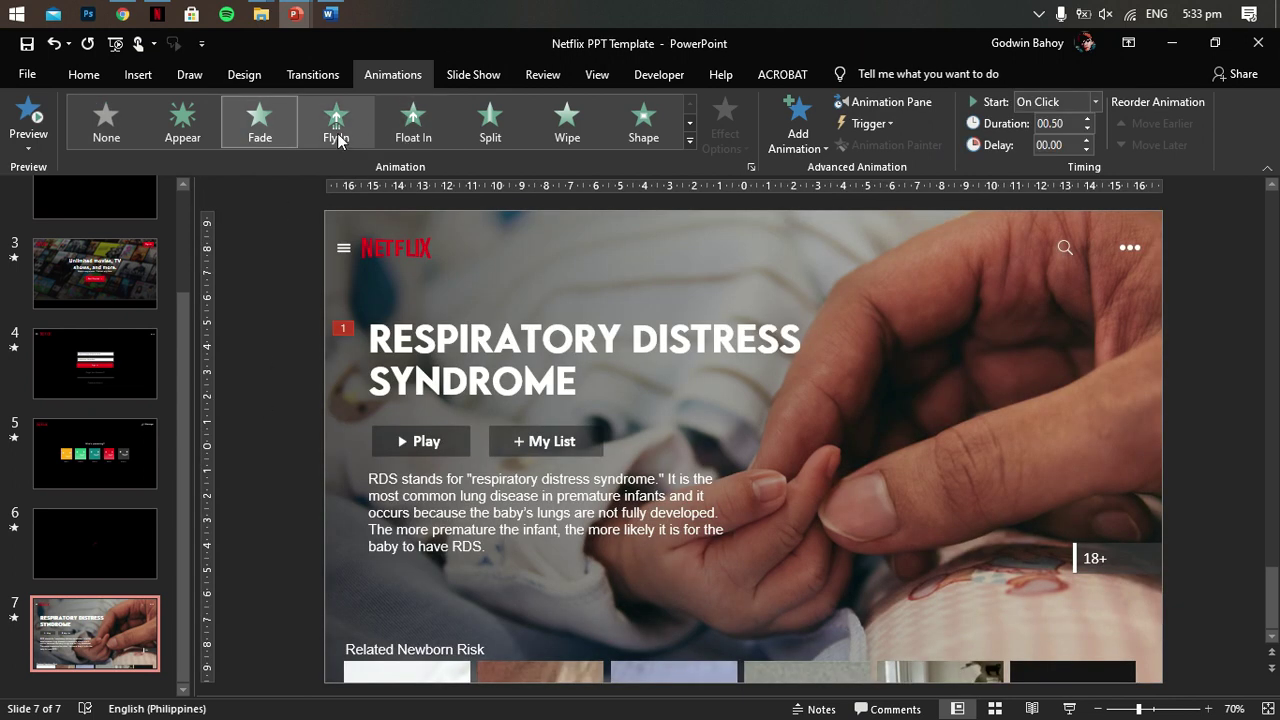
left_click(408, 135)
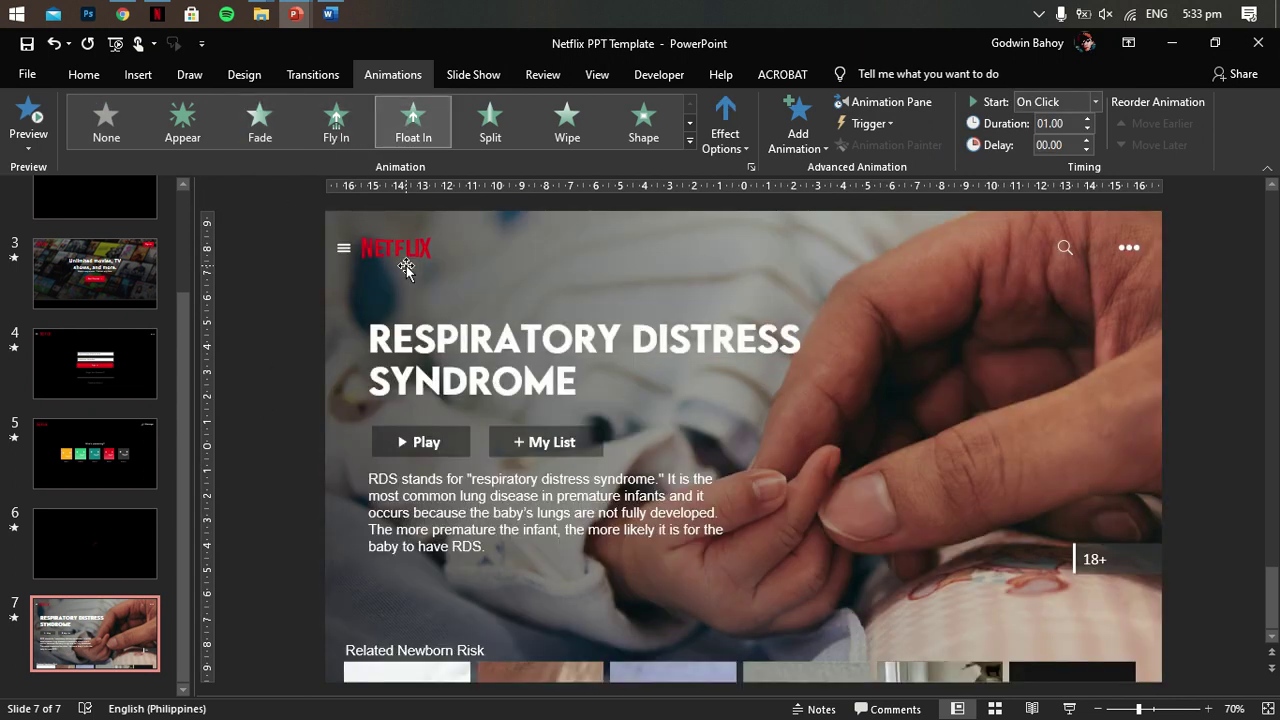
Step: Apply Fade entrances to the Play/My List buttons and the RDS description, and show the Animation Pane
left_click(484, 447)
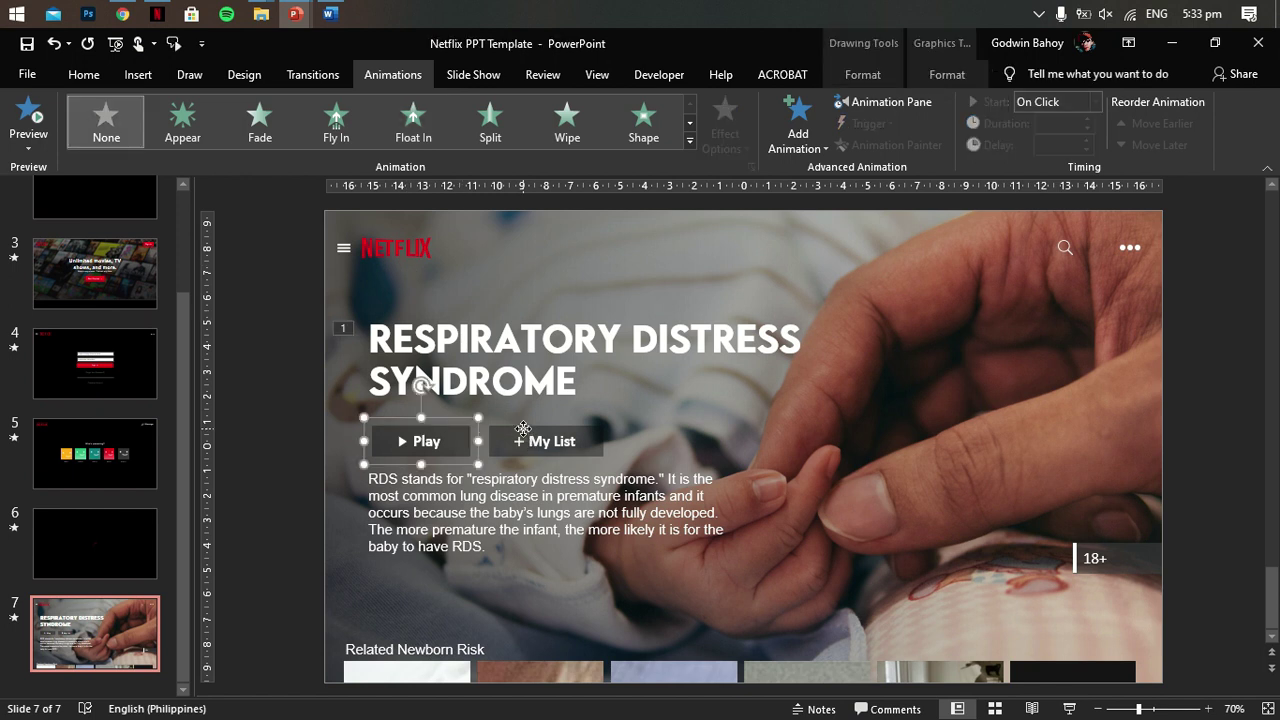
left_click(262, 130)
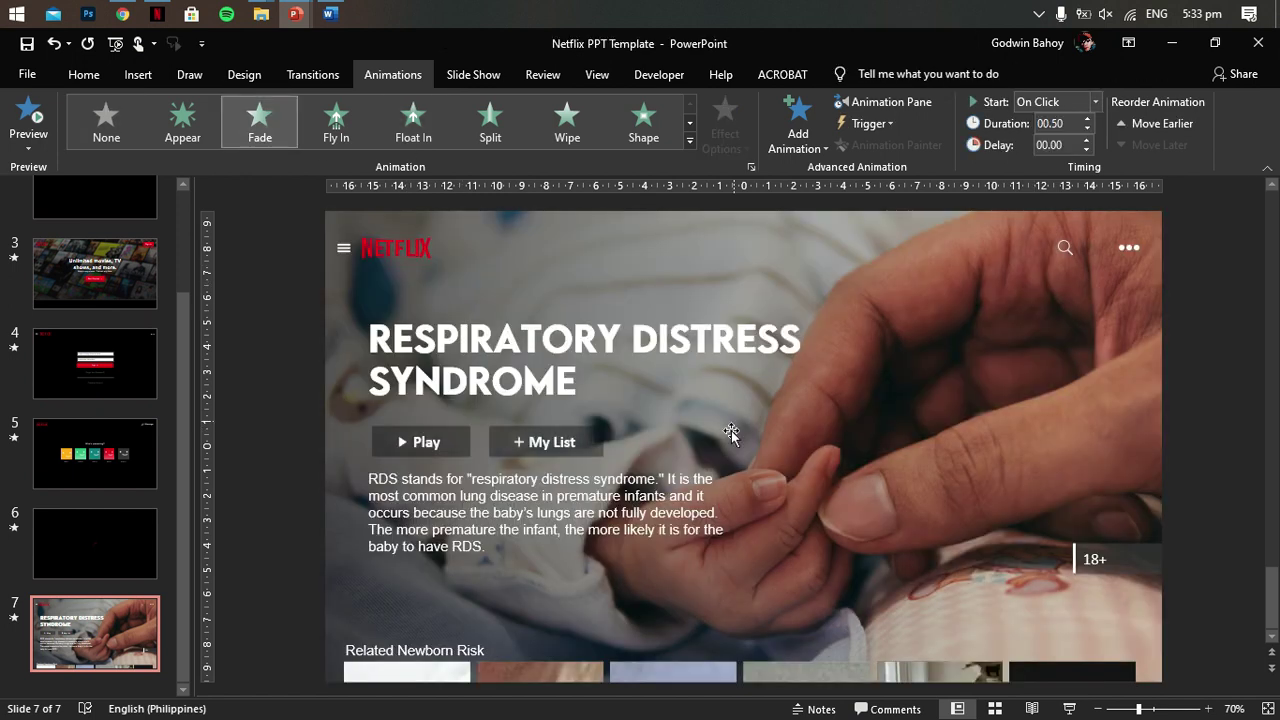
left_click(625, 470)
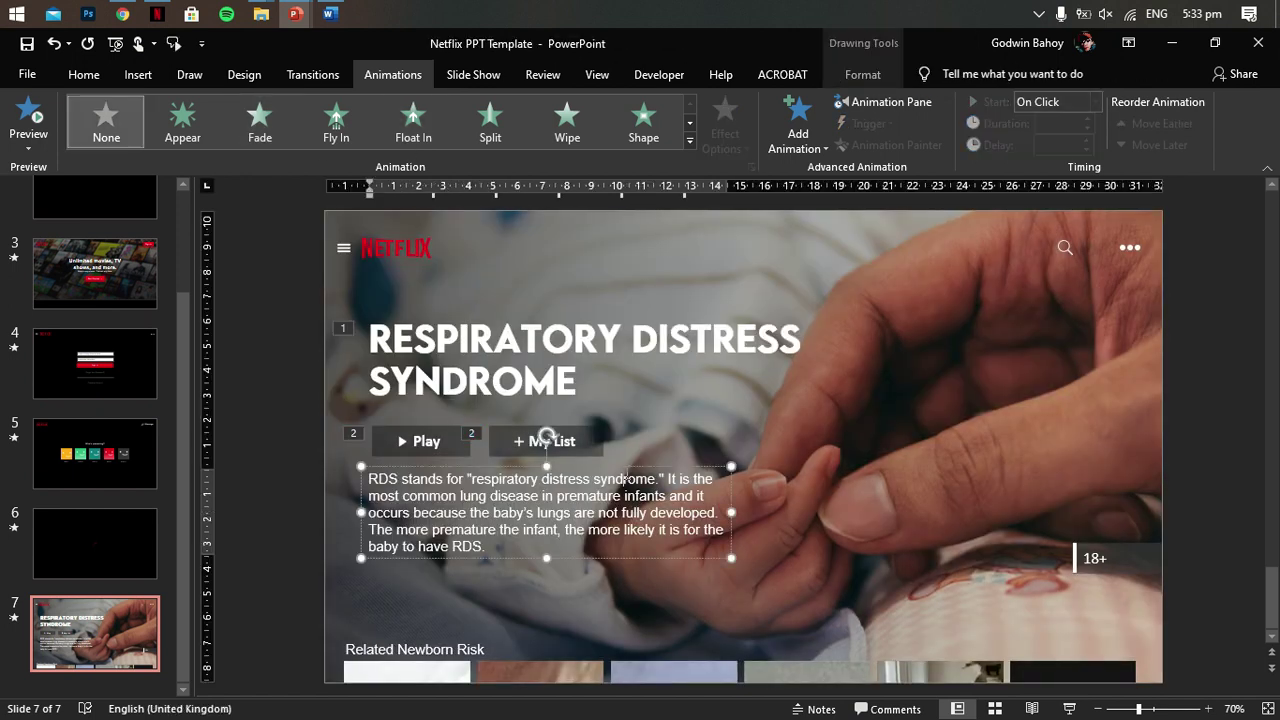
left_click(289, 133)
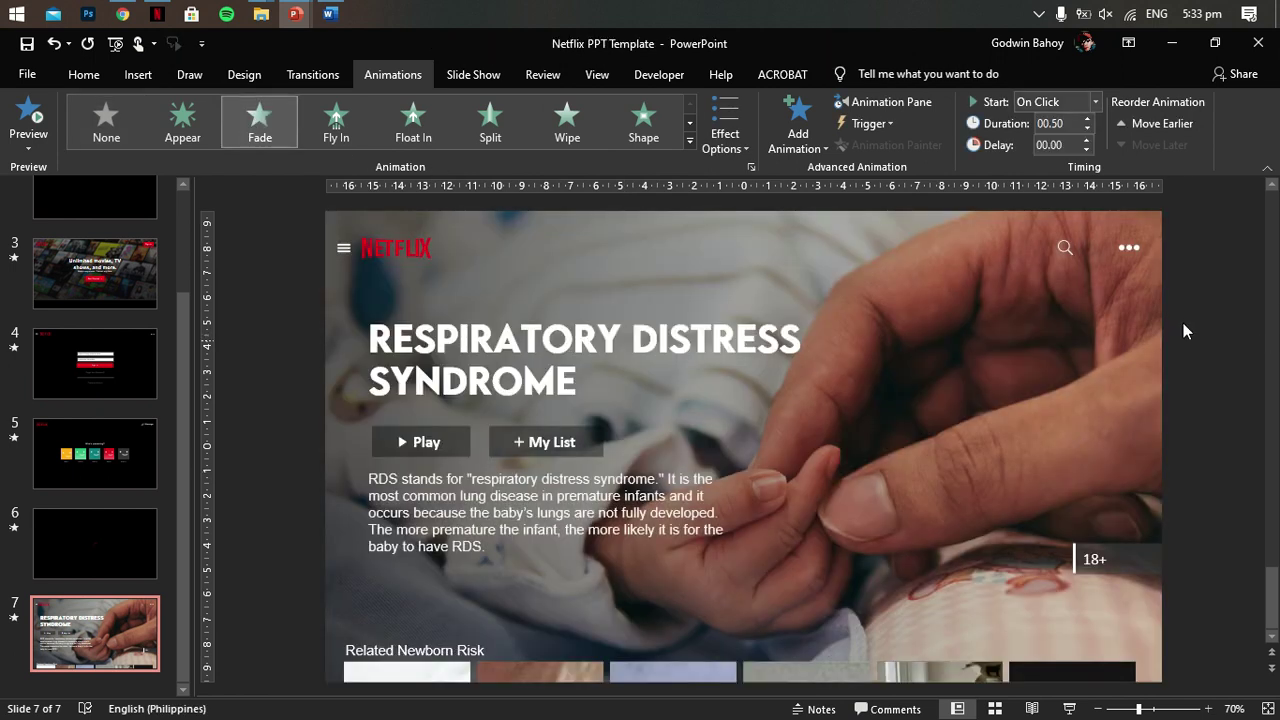
left_click(883, 101)
Step: Set the title and description to start With Previous and the buttons After Previous, then preview
left_click(1257, 258)
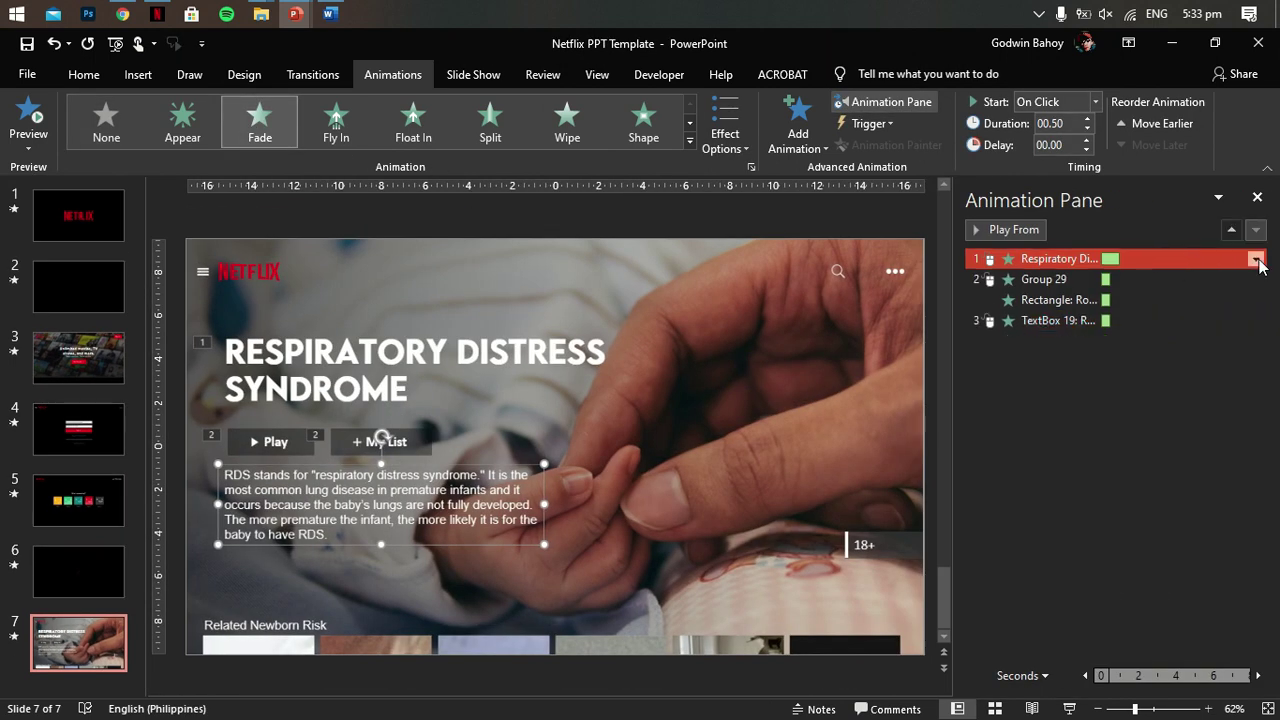
key("ctrl+a")
left_click(1257, 321)
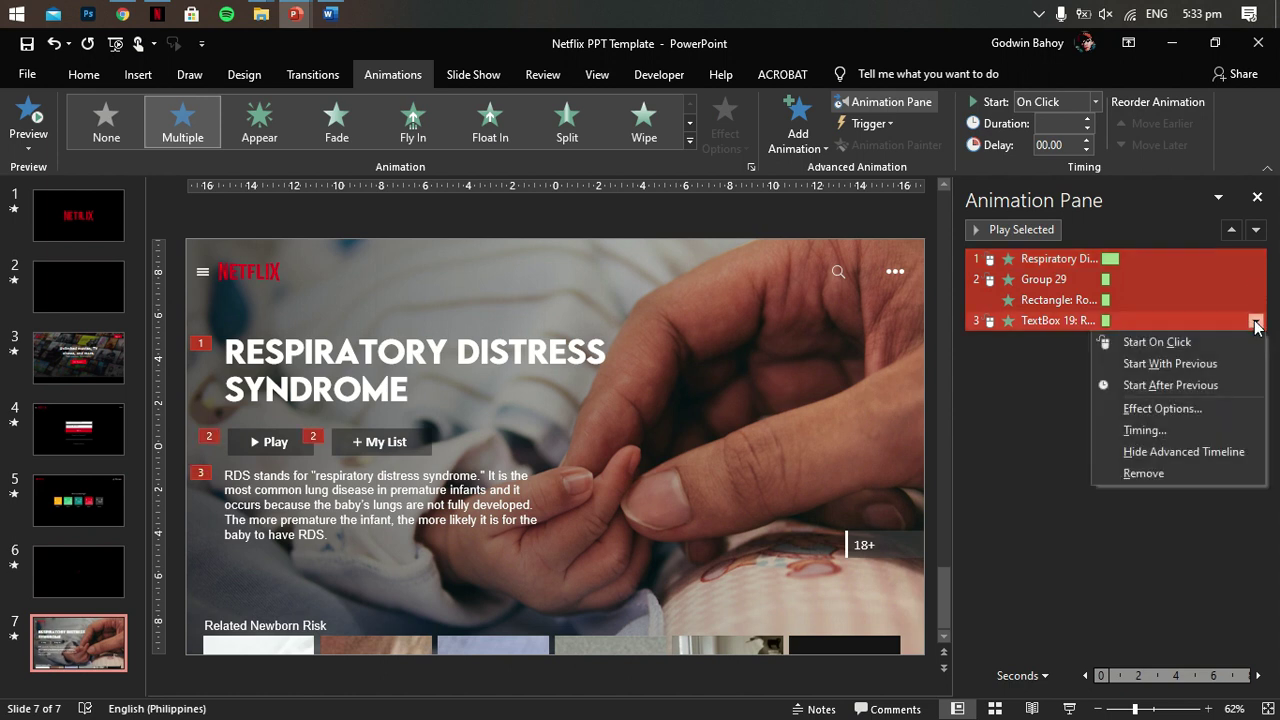
left_click(1255, 258)
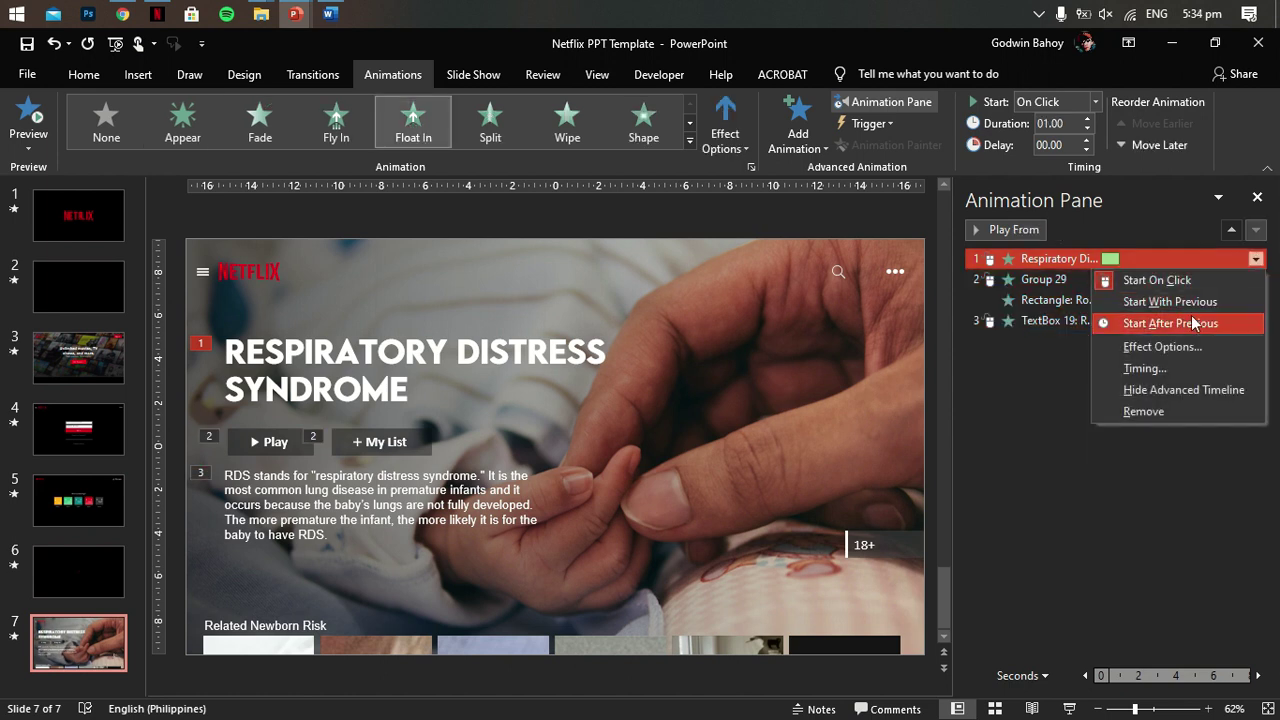
left_click(1200, 322)
left_click(1255, 258)
left_click(1186, 301)
left_click(1195, 278)
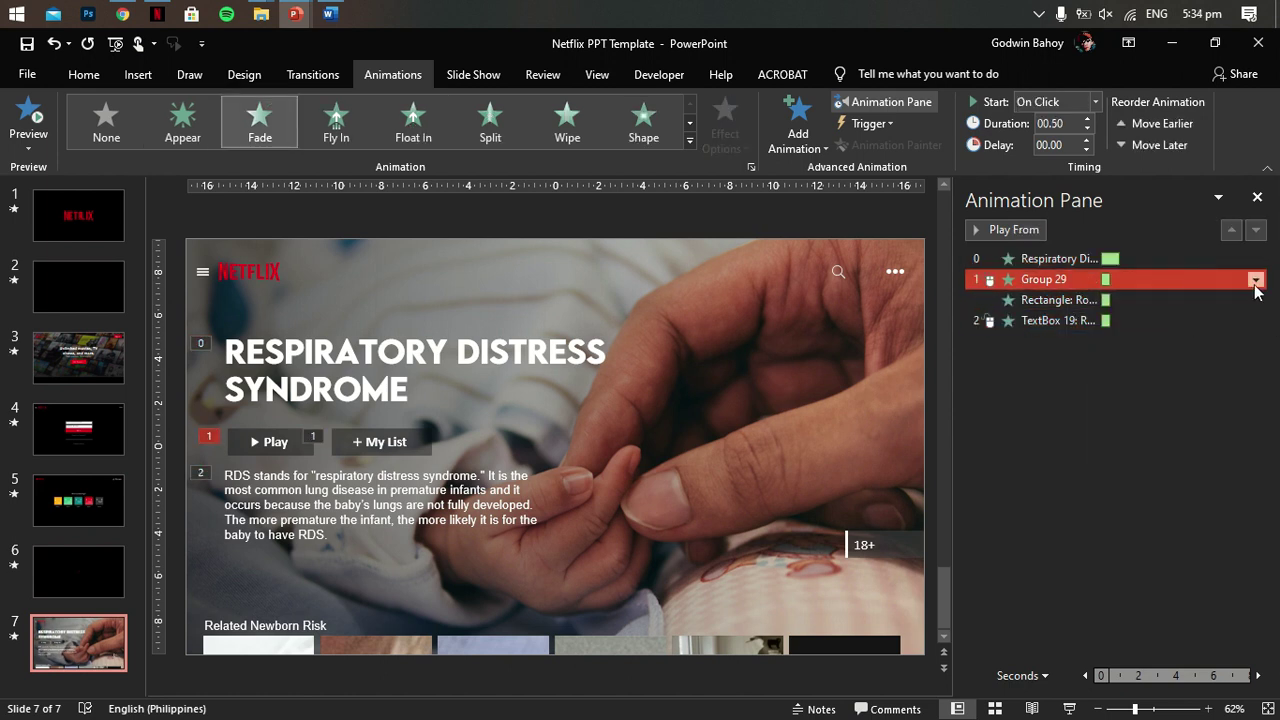
left_click(1257, 280)
left_click(1171, 342)
left_click(1241, 319)
left_click(1255, 320)
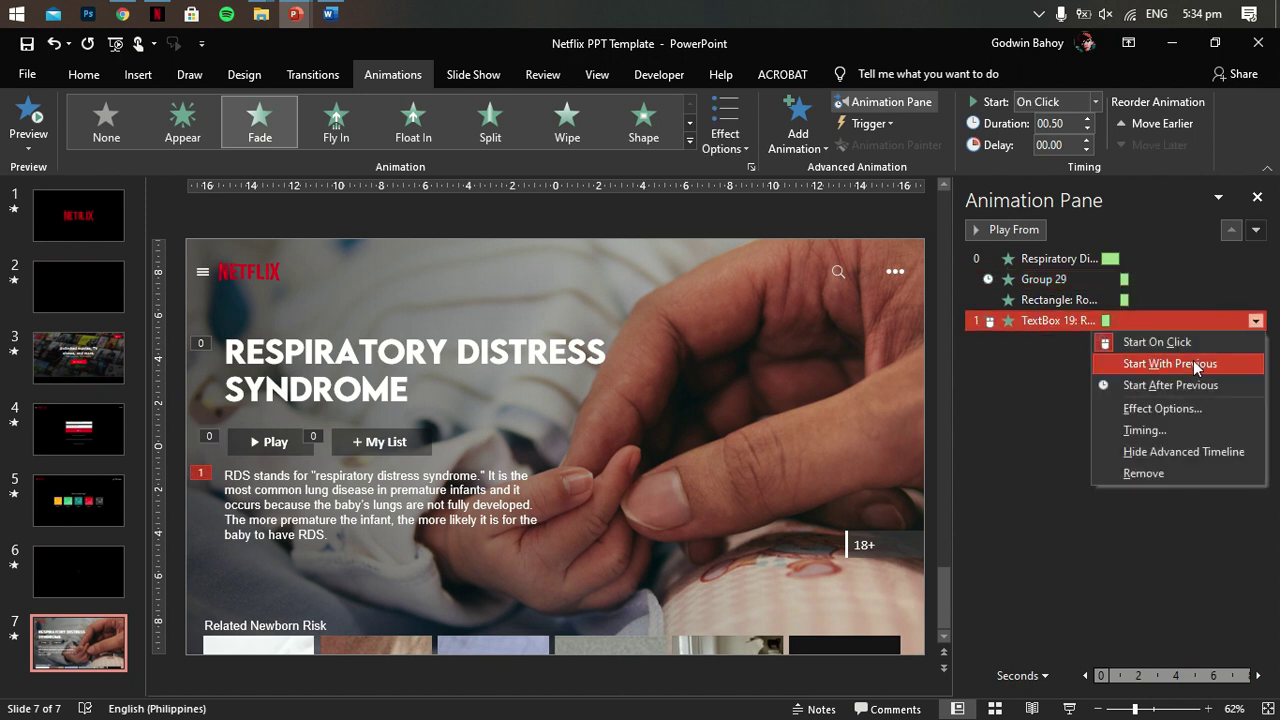
left_click(1193, 360)
left_click(1140, 258)
left_click(1014, 229)
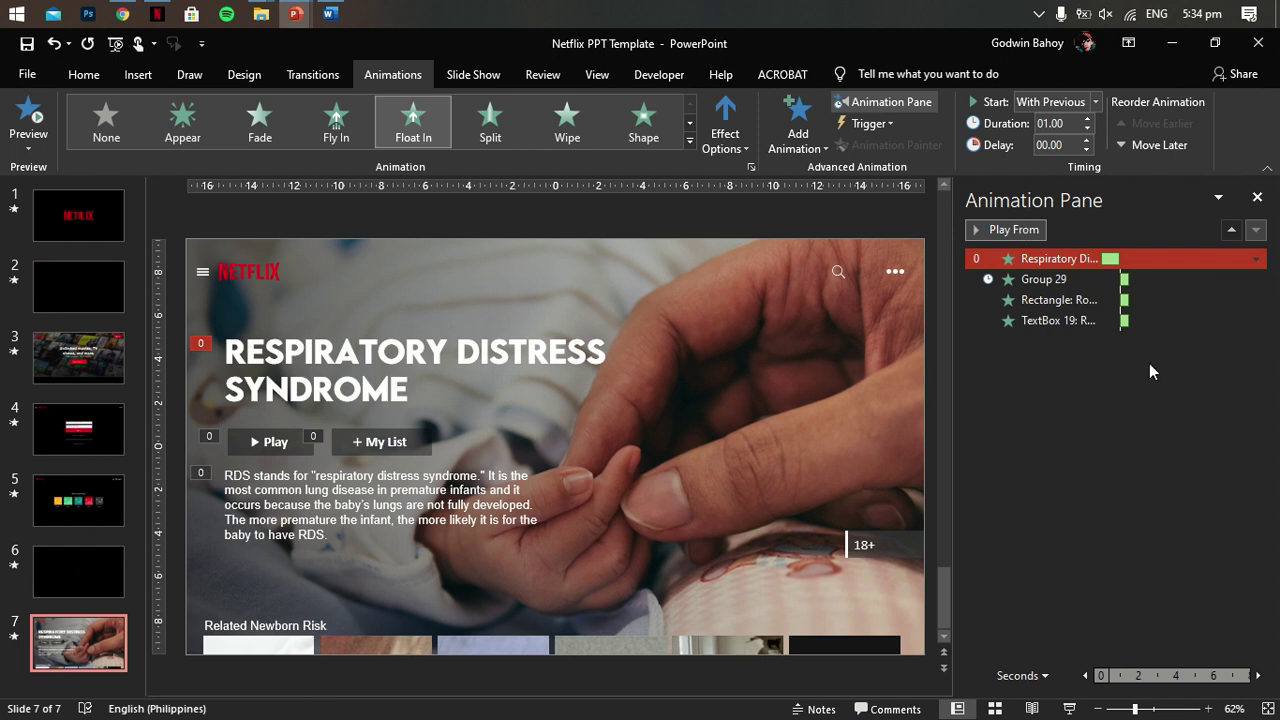
Step: Delay the RDS description's entrance by 0.3 seconds and preview from the title
left_click(1200, 300)
left_click(1256, 300)
left_click(1060, 335)
left_click(1196, 320)
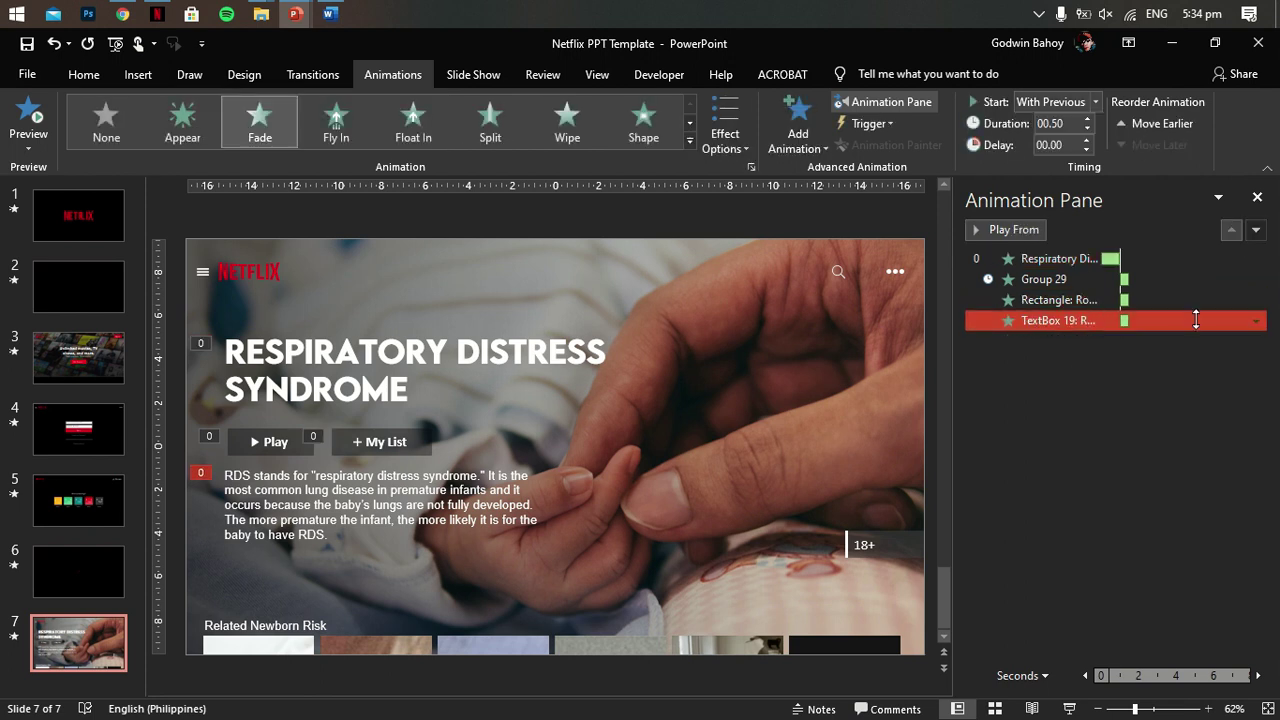
left_click(1255, 320)
left_click(1130, 363)
left_click_drag(1125, 320, 1131, 320)
left_click(1094, 270, "ctrl")
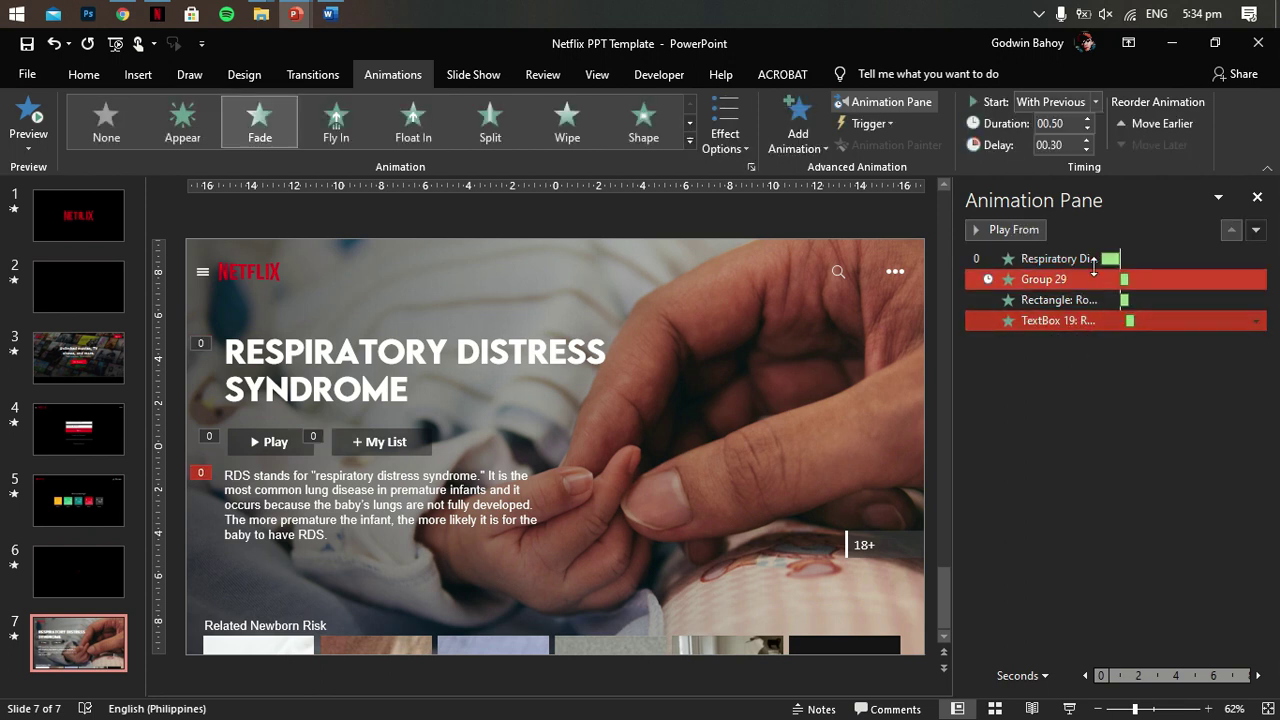
left_click(1060, 259)
left_click(1025, 230)
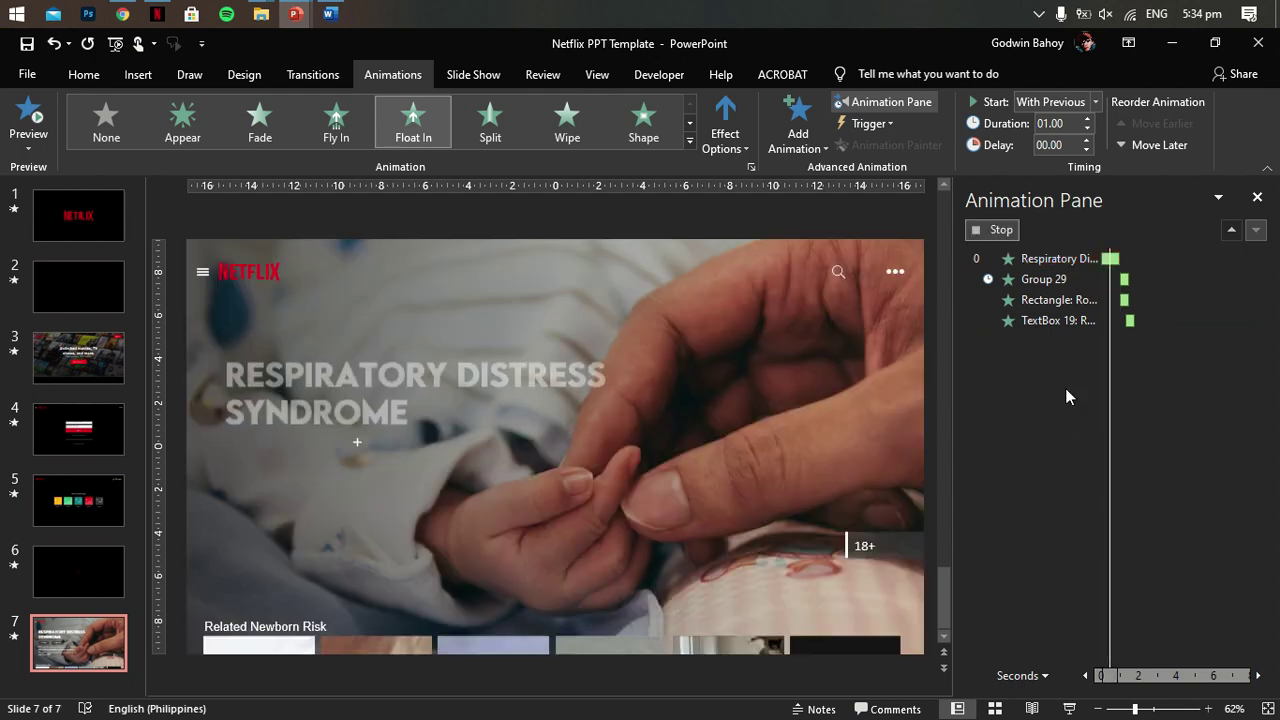
Step: Give the My List button a With Previous Fade entrance, moved ahead of the description text
left_click(358, 452)
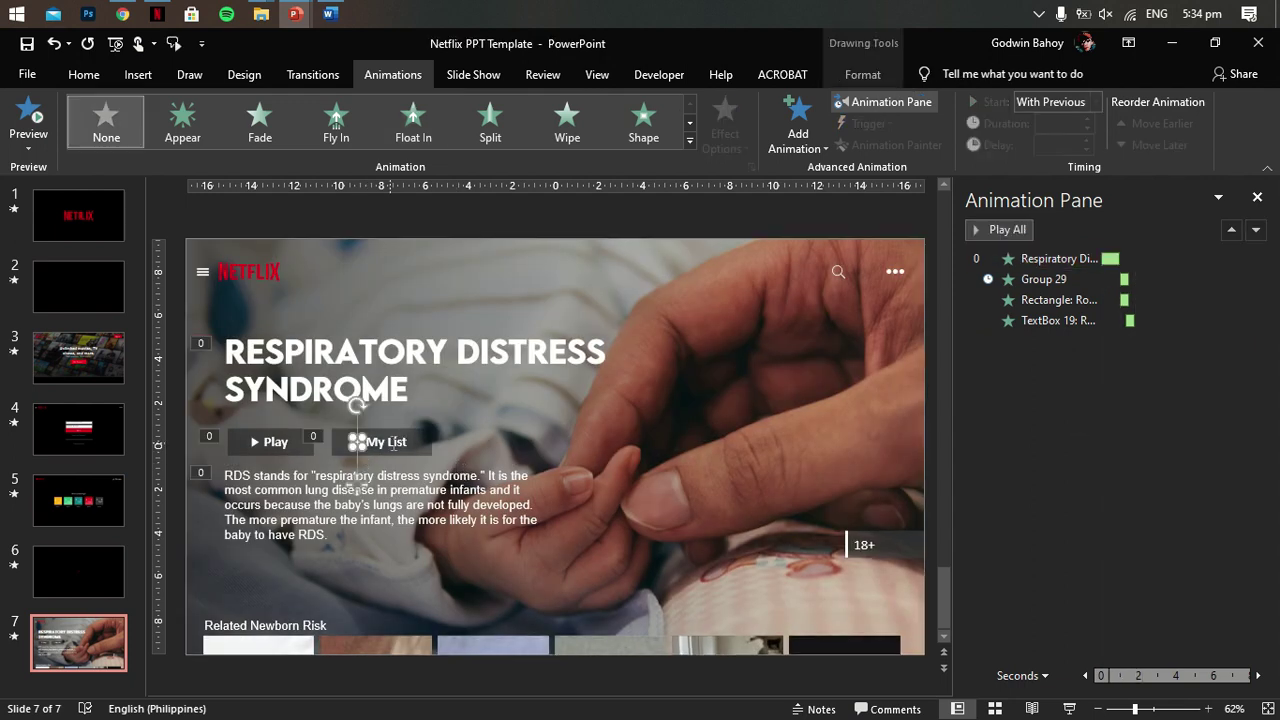
left_click(357, 443)
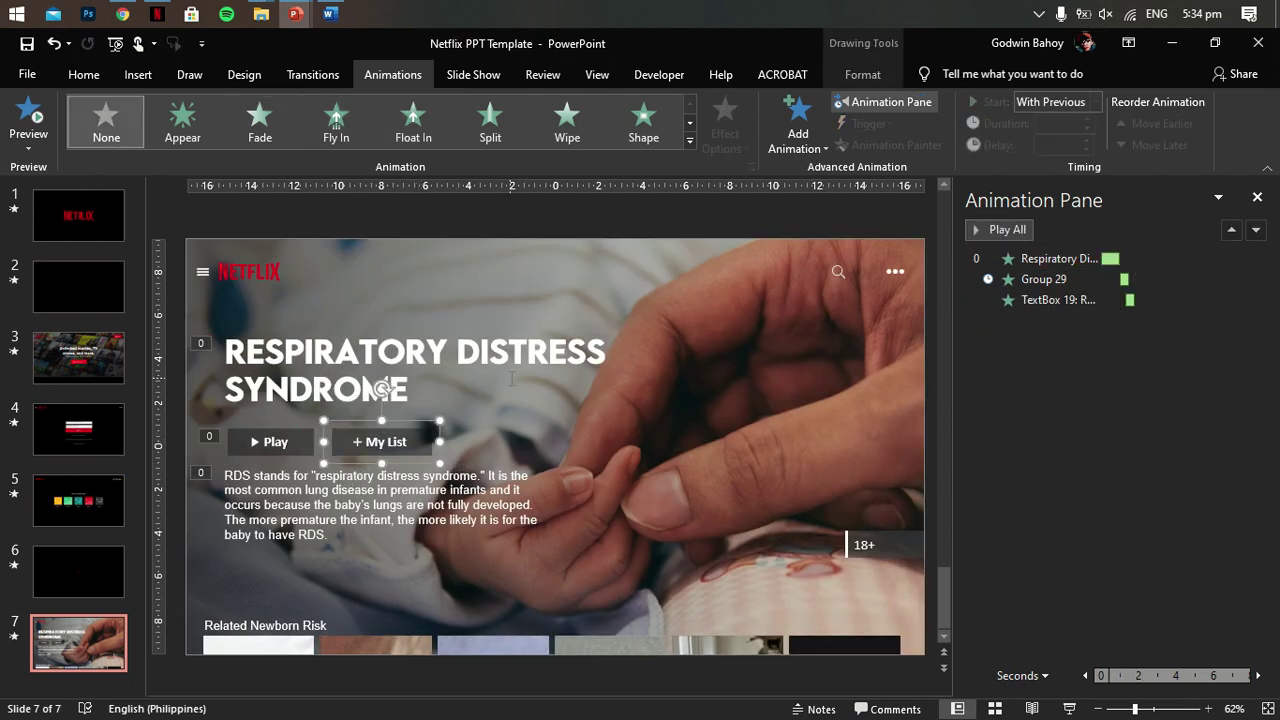
left_click(333, 122)
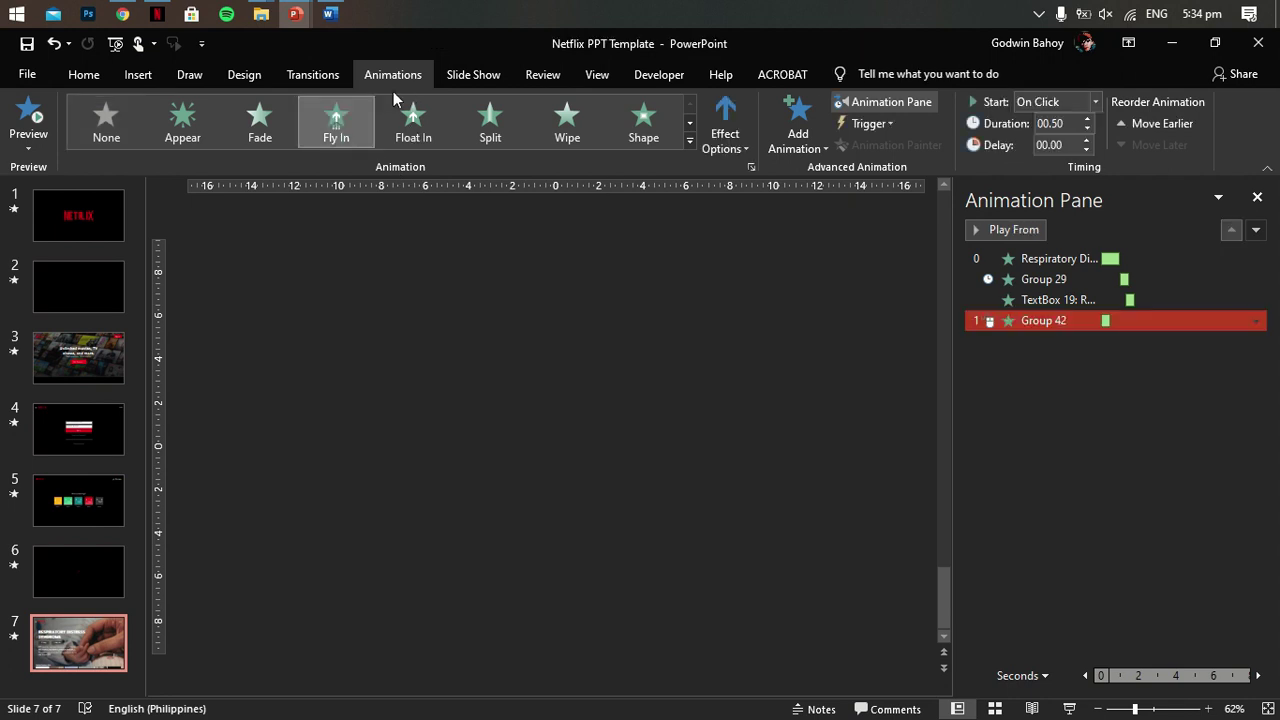
left_click(413, 118)
key("ctrl+z")
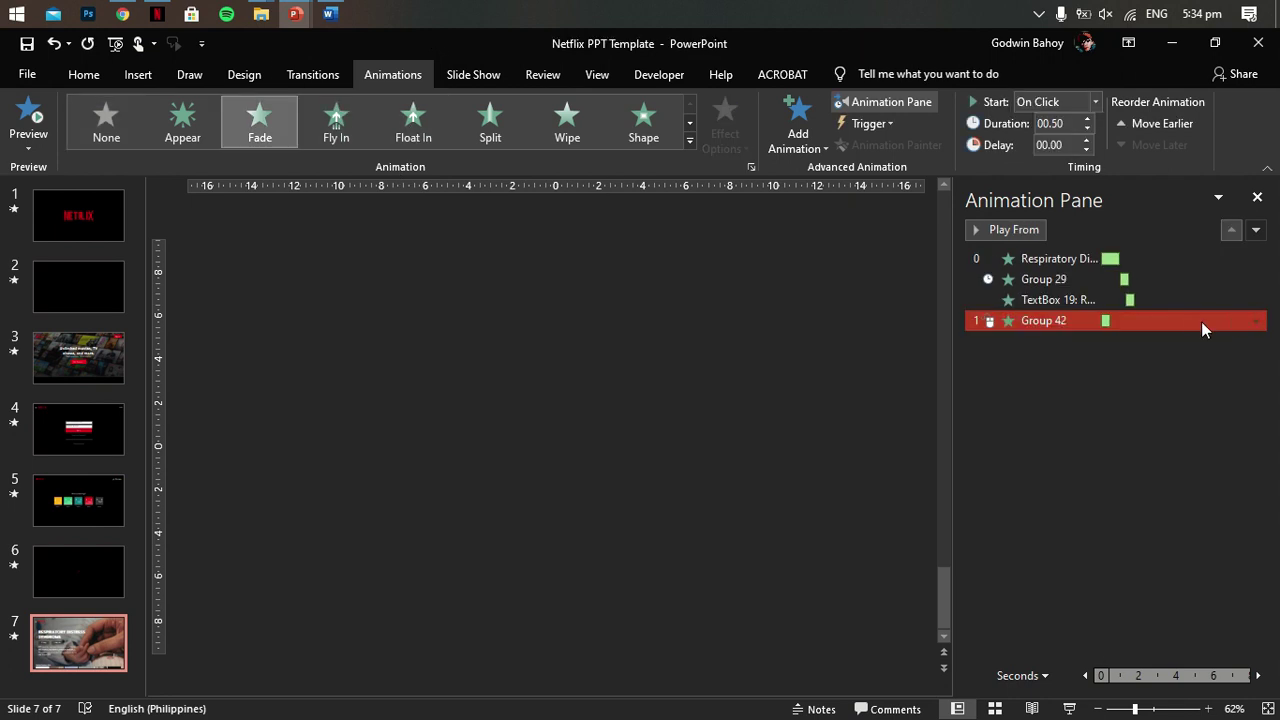
left_click(1260, 322)
left_click(1175, 358)
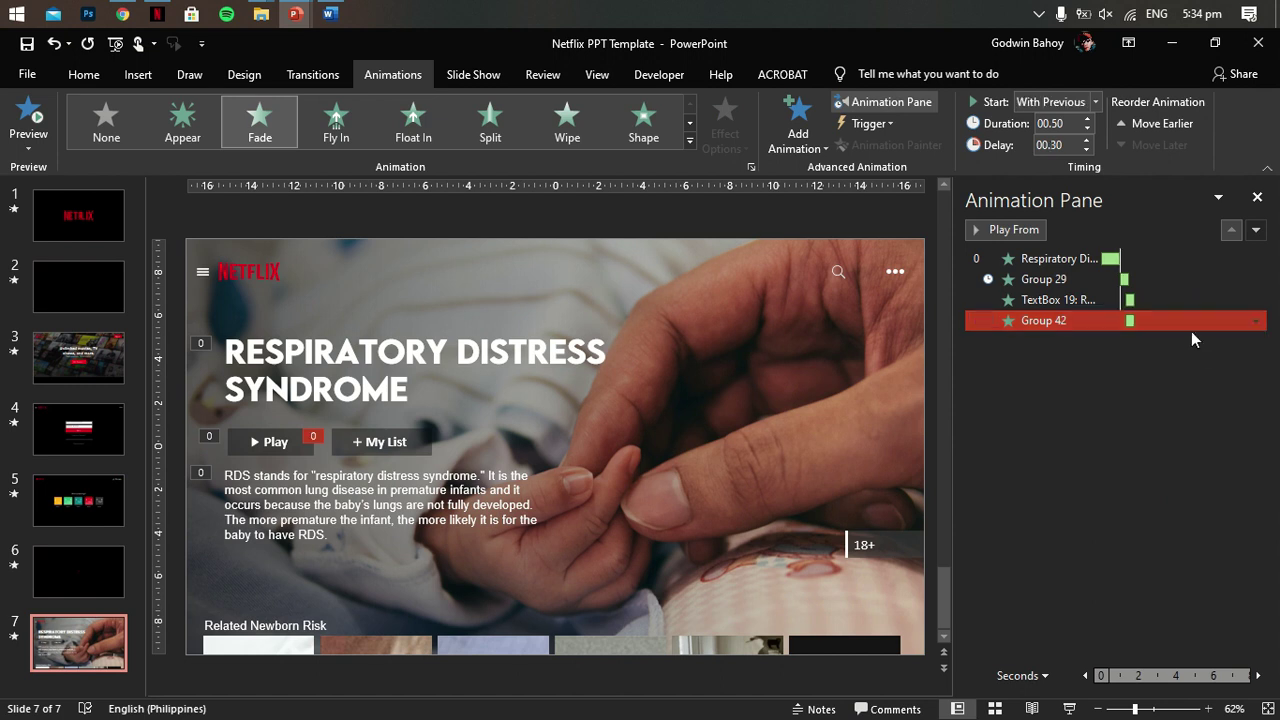
left_click_drag(1191, 331, 1194, 297)
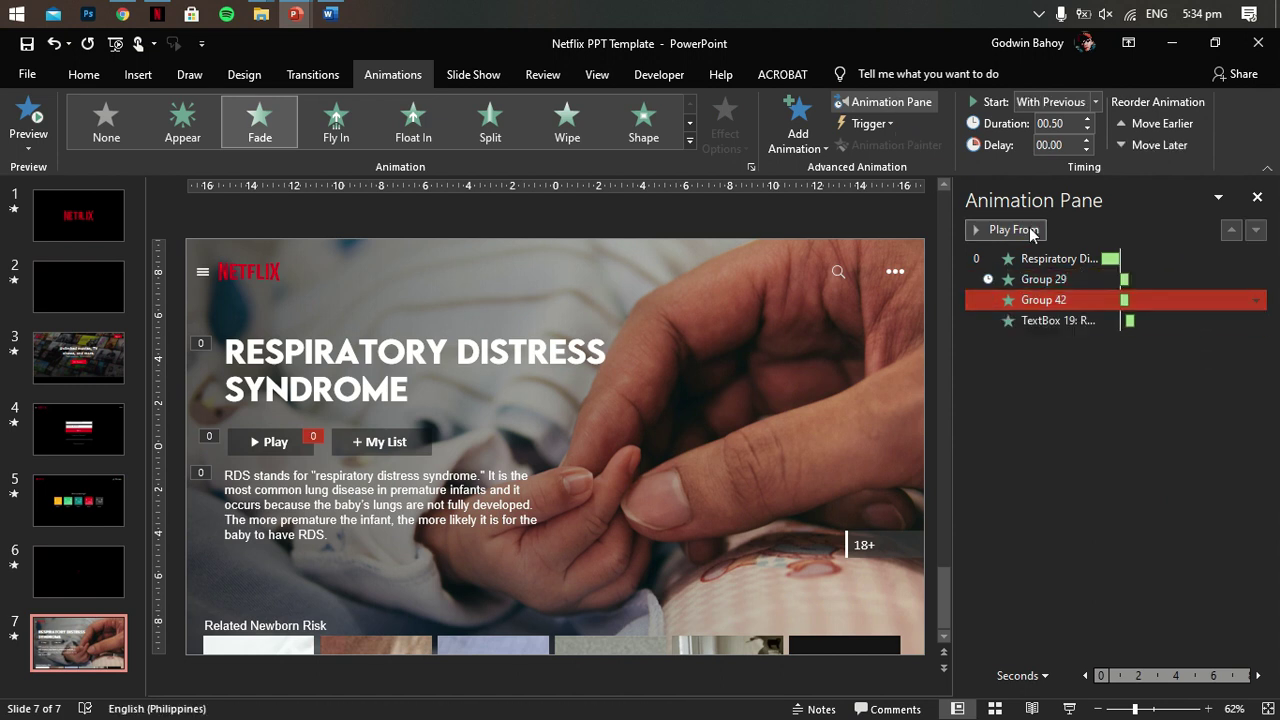
left_click(1005, 229)
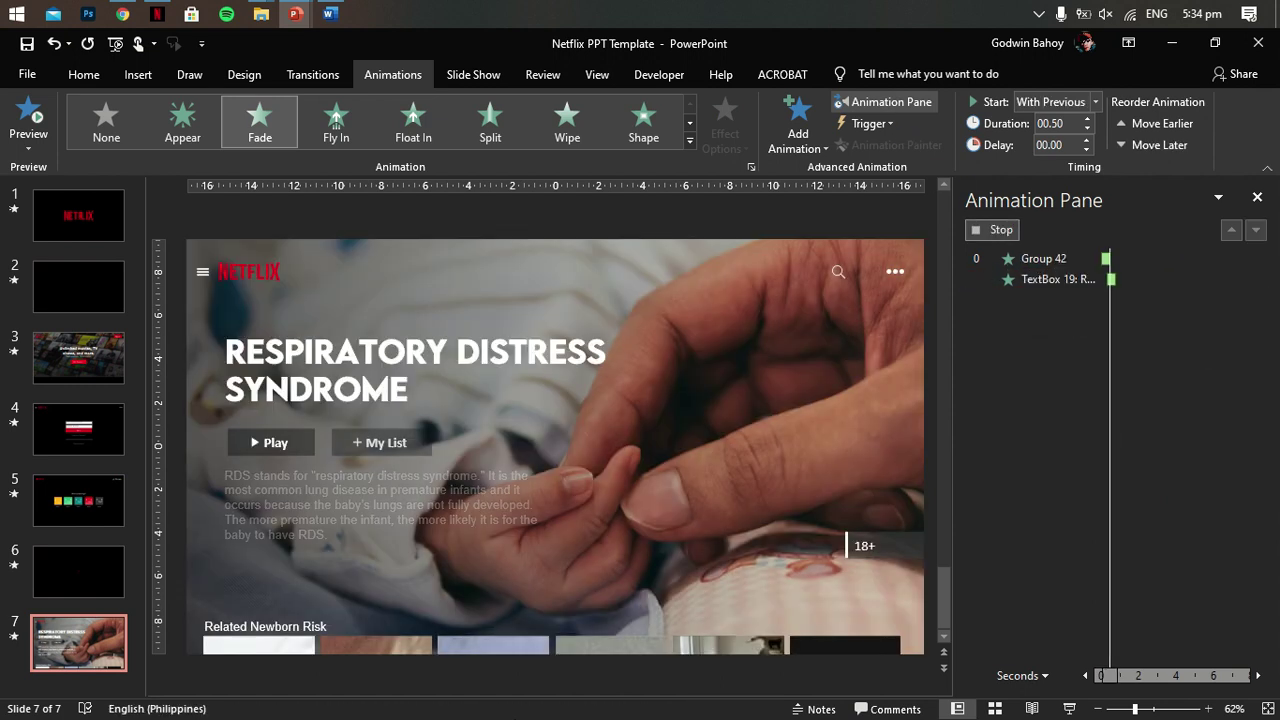